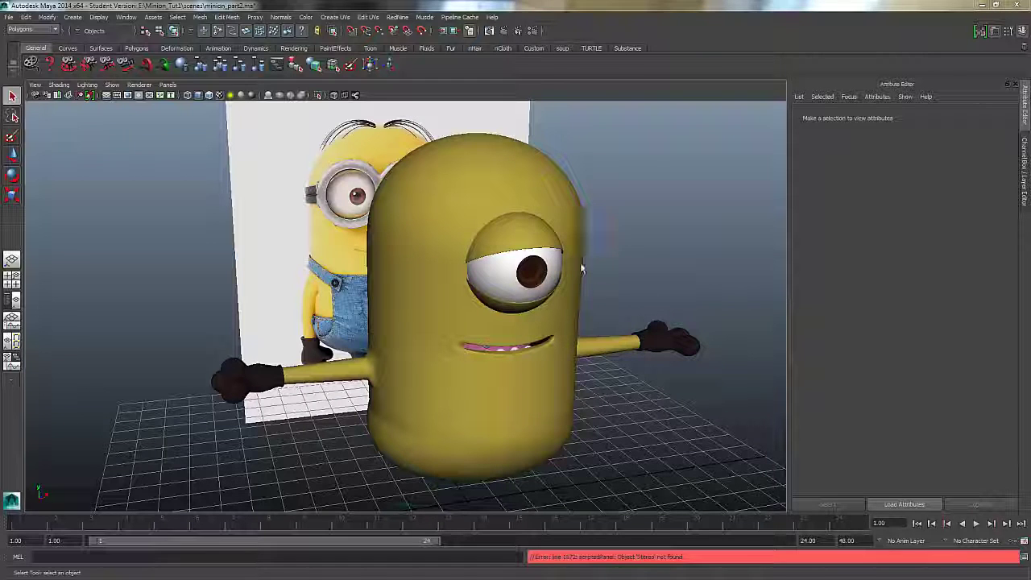
- Show the Outliner beside the perspective view and inspect the scene objects from ref_image through hand1
left_click(18, 301)
left_click(72, 152)
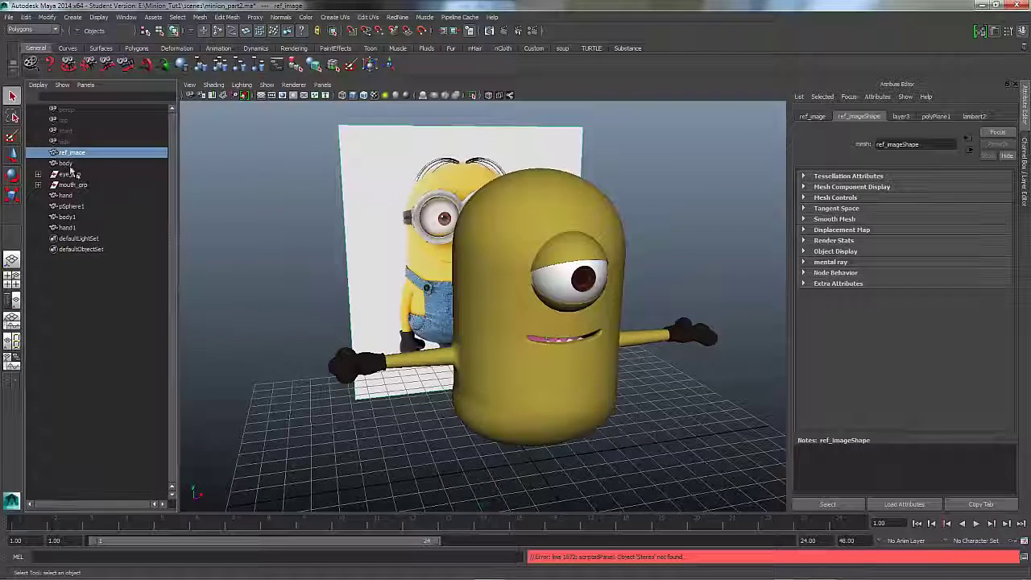
left_click(66, 163)
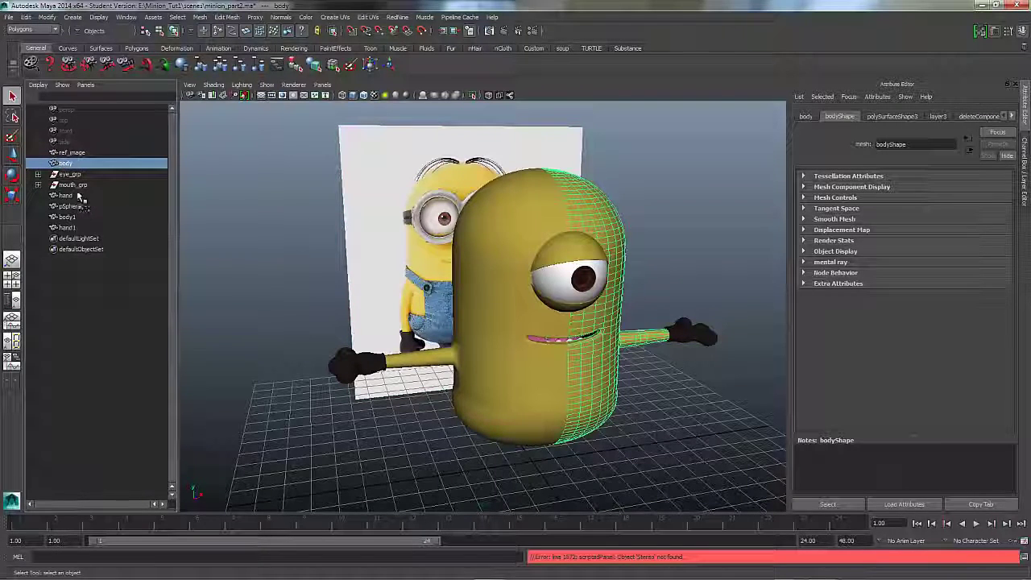
left_click(66, 195)
left_click(74, 174)
left_click(74, 185)
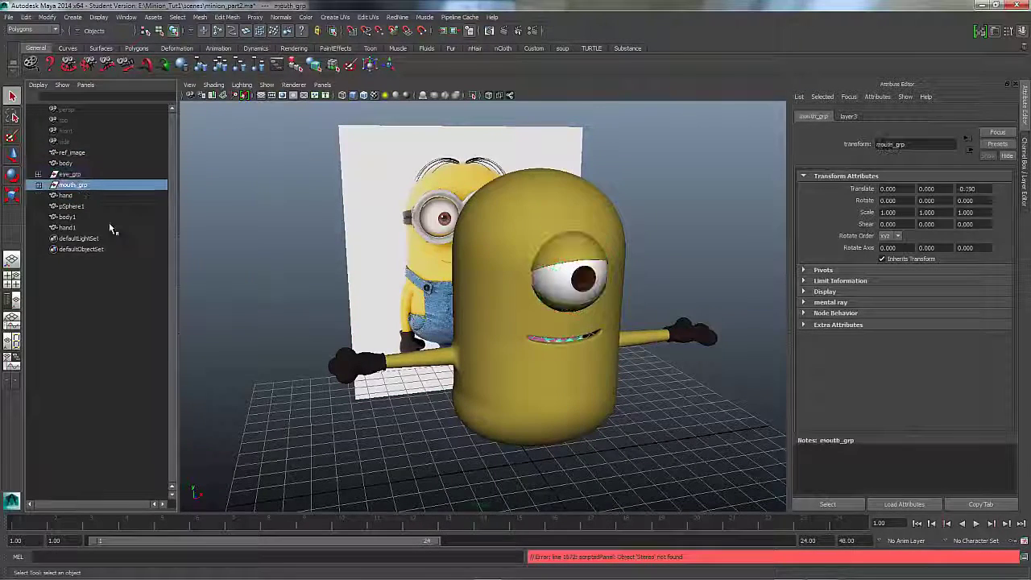
left_click(68, 207)
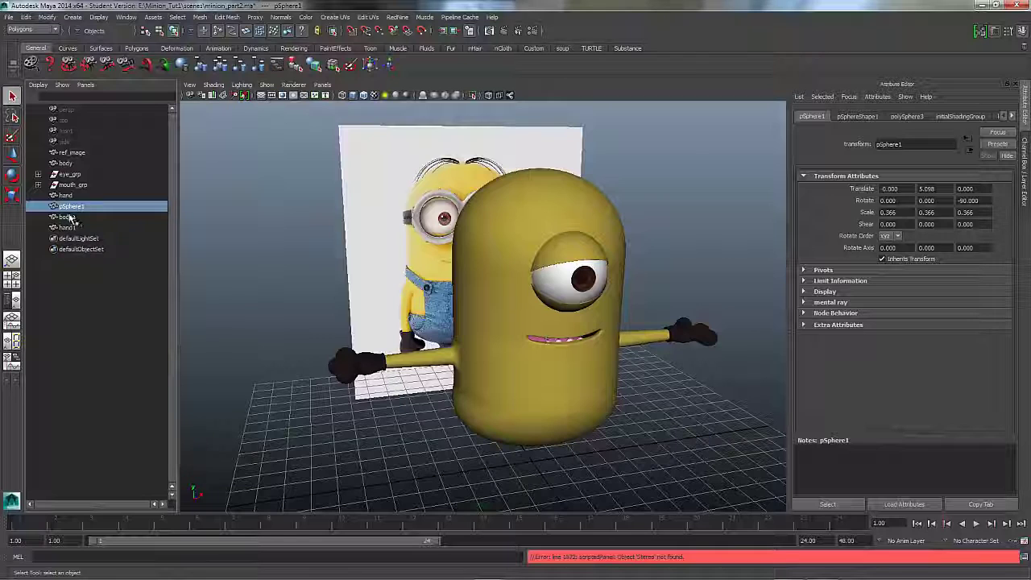
left_click(69, 218)
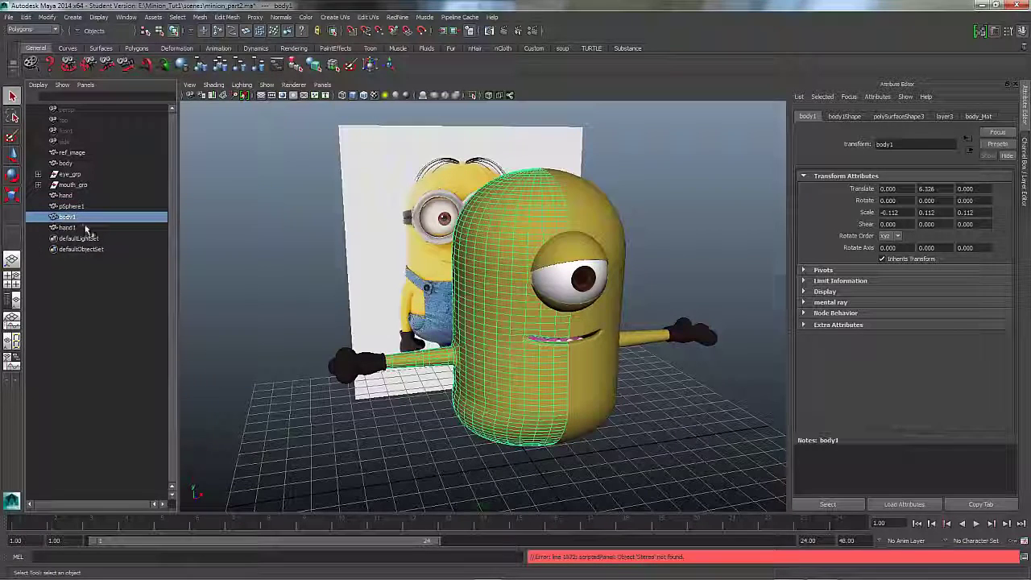
left_click(75, 228)
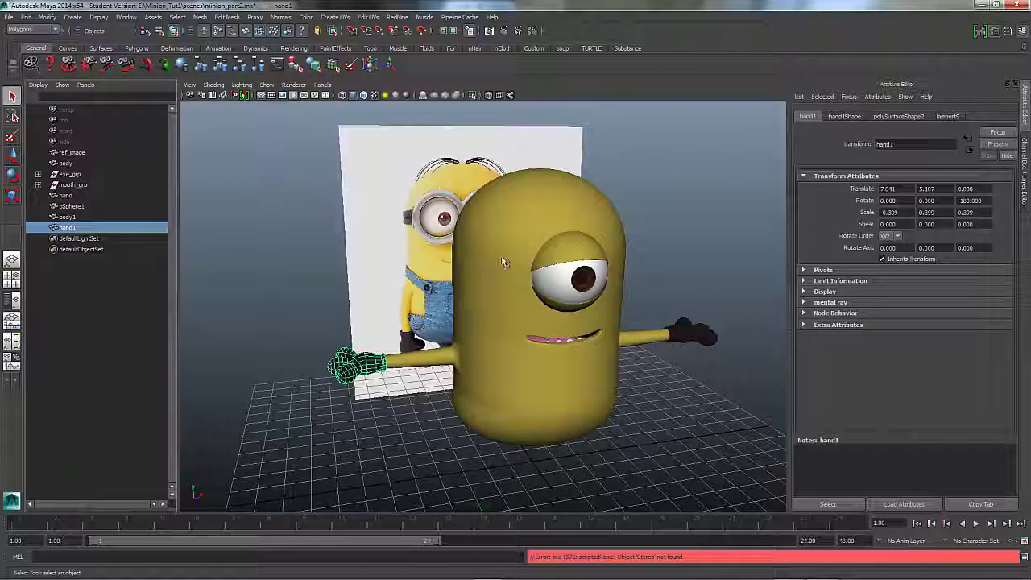
- Switch hand1 to smooth mesh preview and display the body half with the arm unsmoothed
key("3")
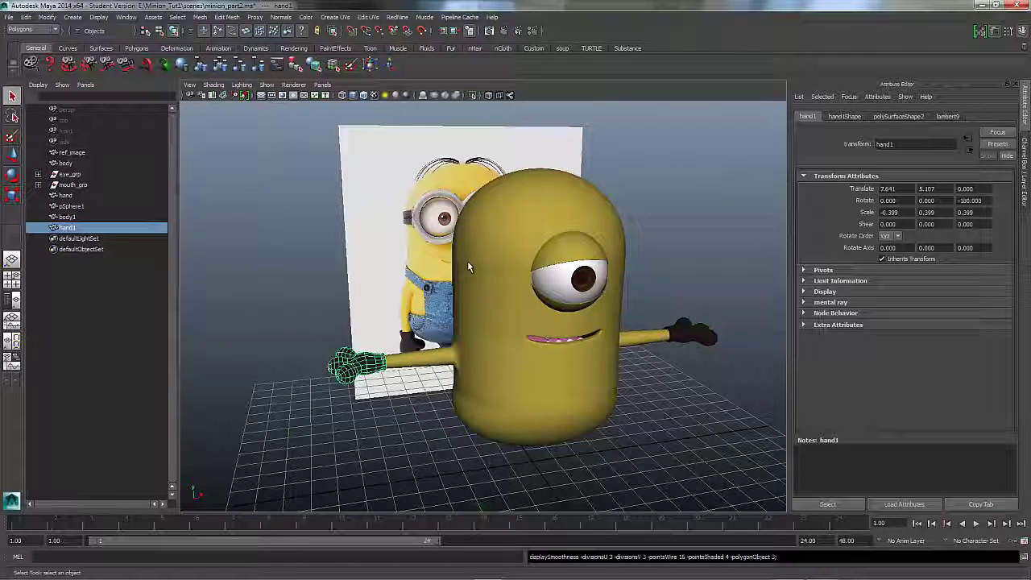
left_click(605, 370)
key("1")
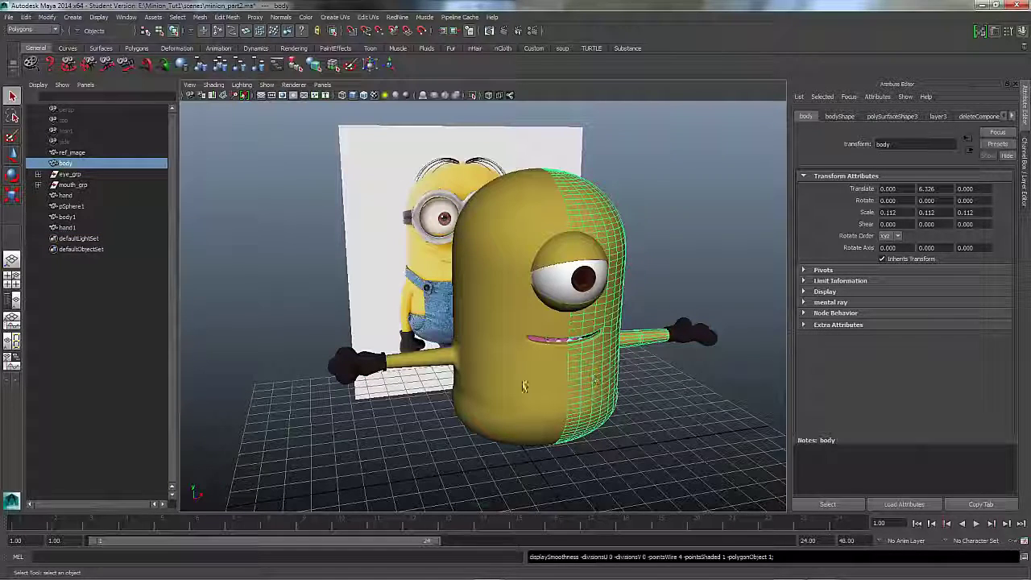
left_click(547, 383)
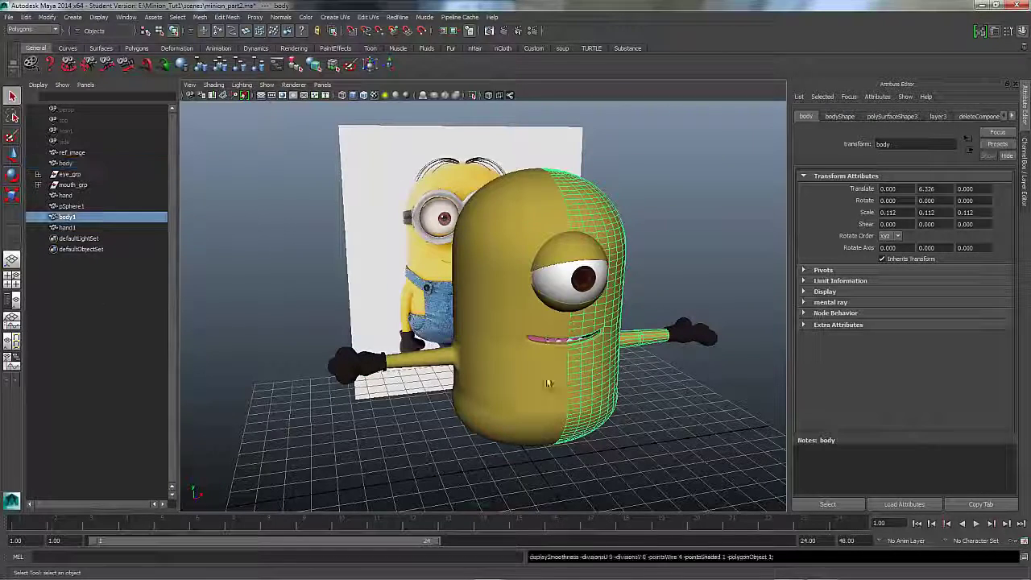
left_click(679, 346)
key("1")
left_click(642, 345)
key("1")
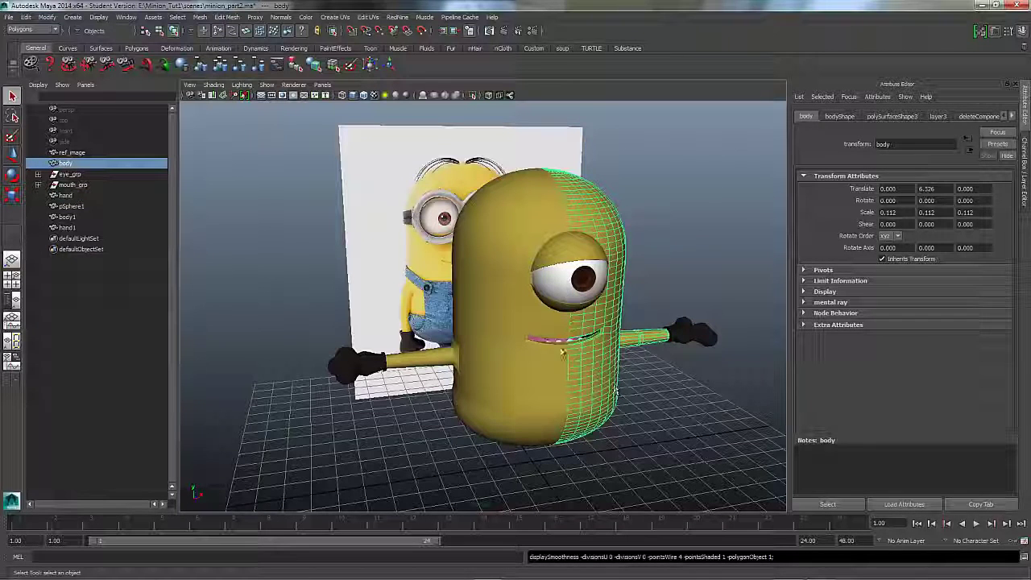
- Select and frame pSphere1, and show its polySphere3 creation settings with the axis and height subdivisions
left_click(69, 206)
key("f")
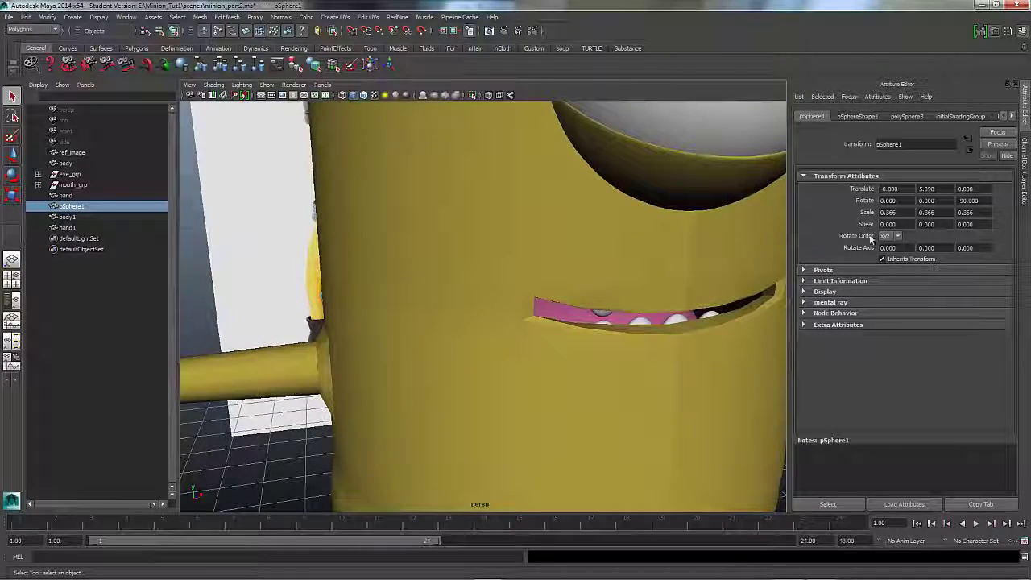
left_click(1024, 168)
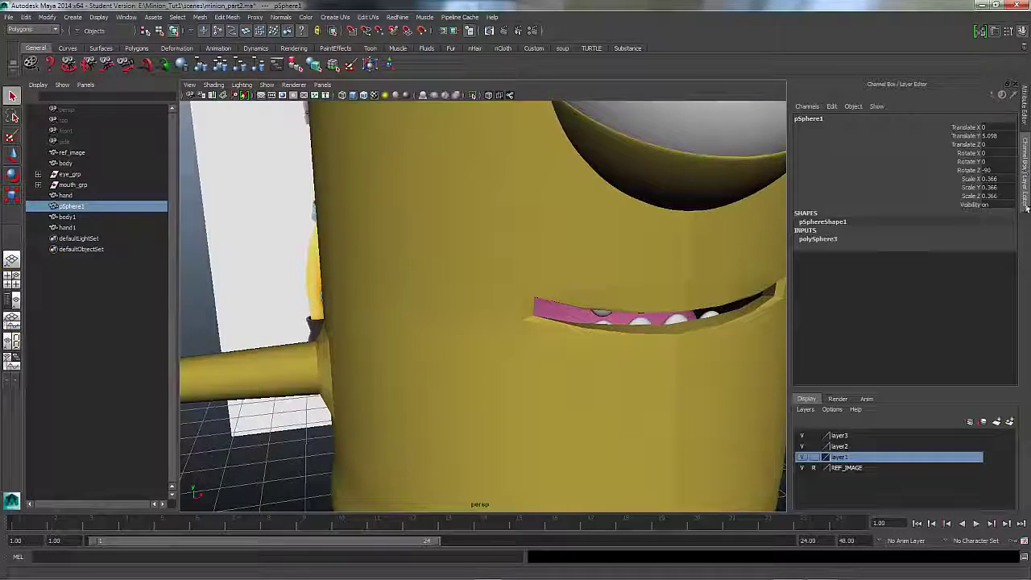
left_click(817, 238)
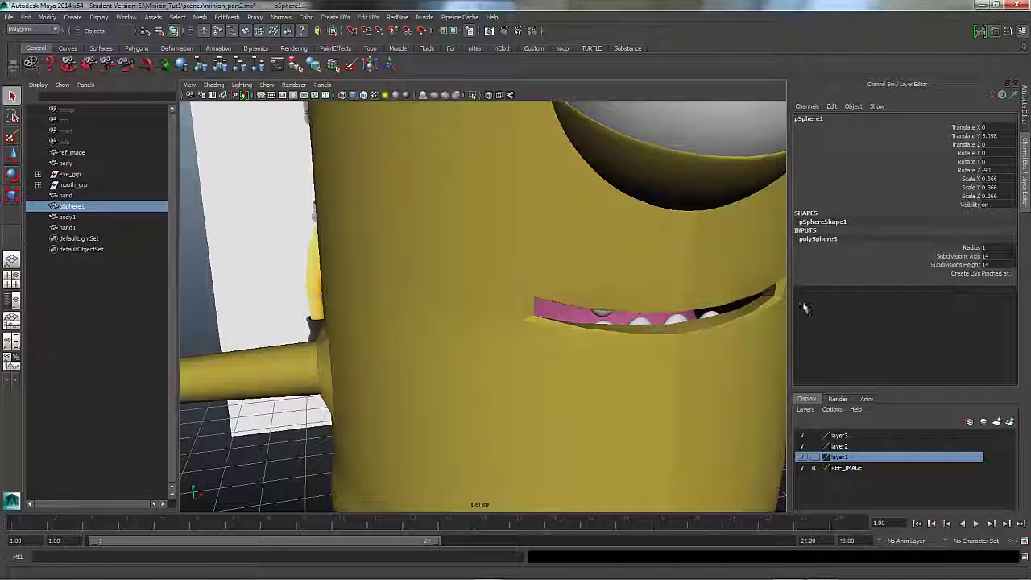
- Turn on X-Ray shading in the perspective view and frame the sphere inside the body below the mouth
right_click_drag(578, 319, 260, 242, "alt")
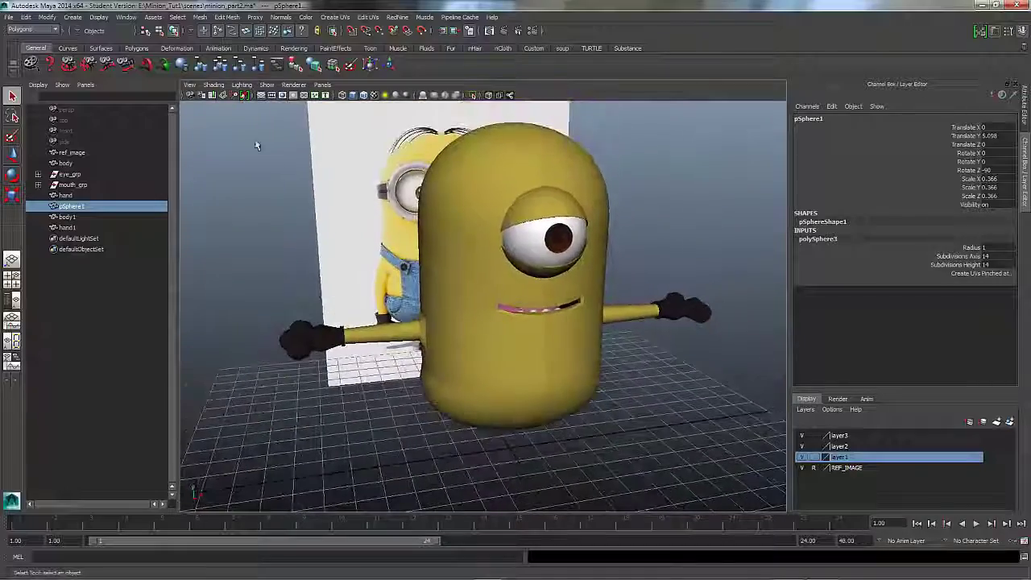
left_click(213, 85)
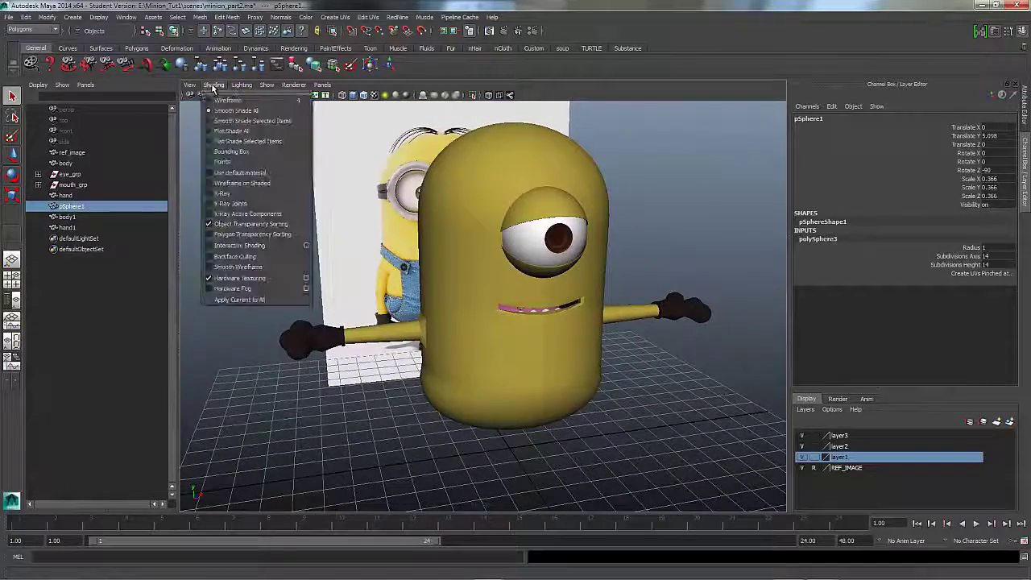
left_click(246, 195)
right_click_drag(514, 327, 652, 293, "alt")
middle_click_drag(633, 358, 614, 287, "alt")
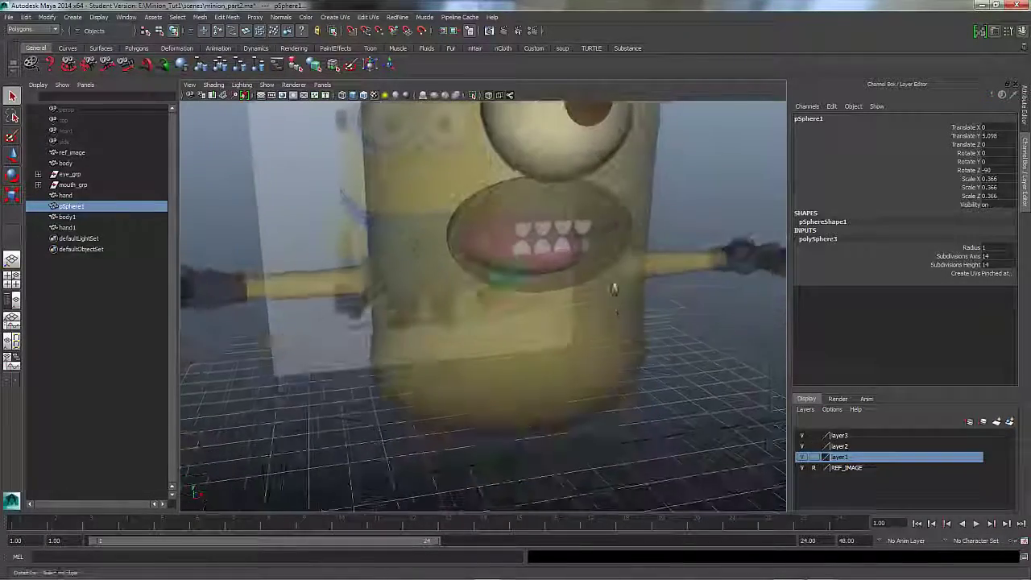
left_click_drag(614, 288, 544, 327, "alt")
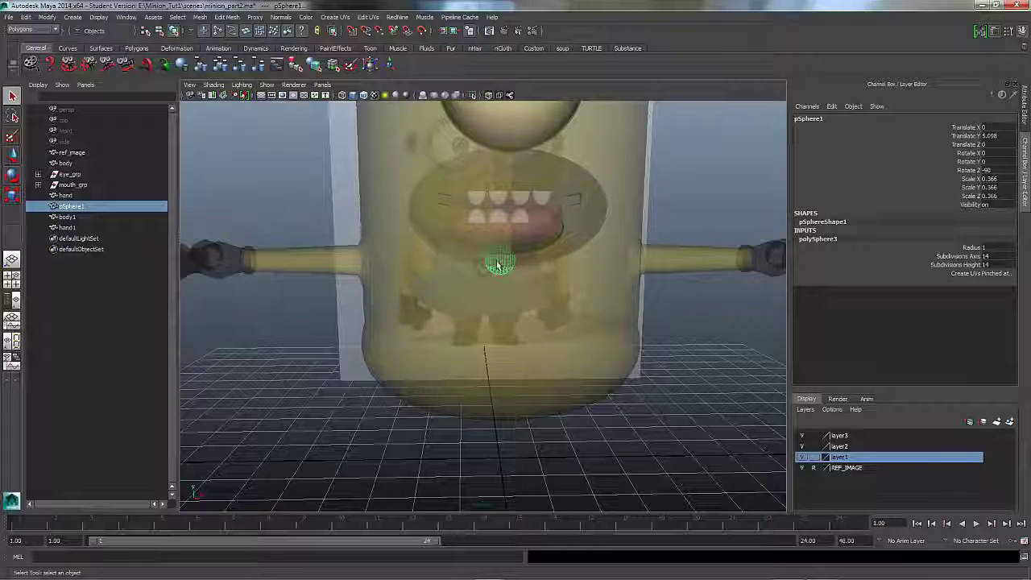
right_click_drag(493, 284, 761, 234, "alt")
middle_click_drag(561, 262, 551, 294, "alt")
left_click_drag(551, 294, 488, 267, "alt")
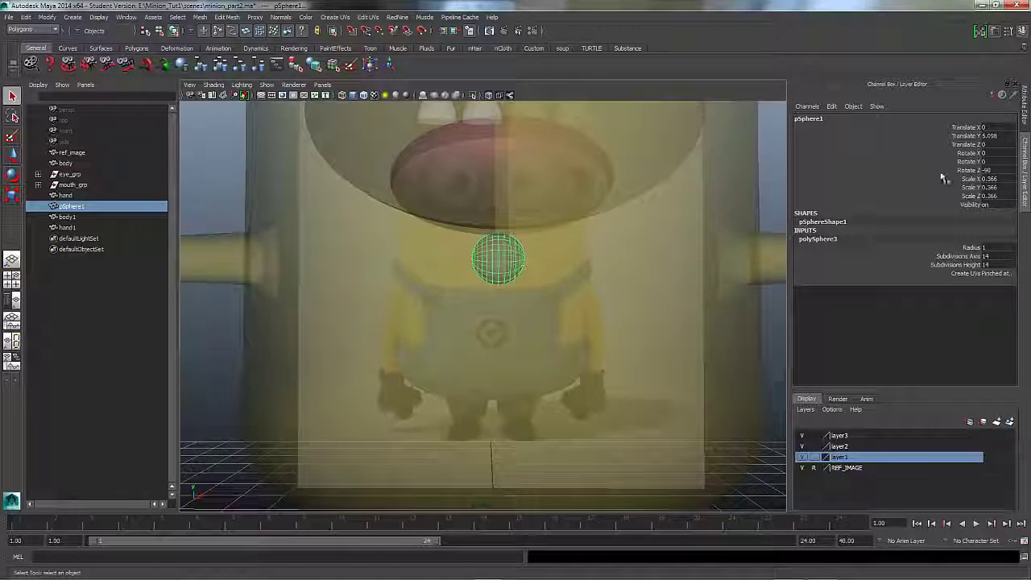
- Set Rotate Z of pSphere1 to 0 so its poles point vertically
left_click(989, 170)
type("0")
key("Return")
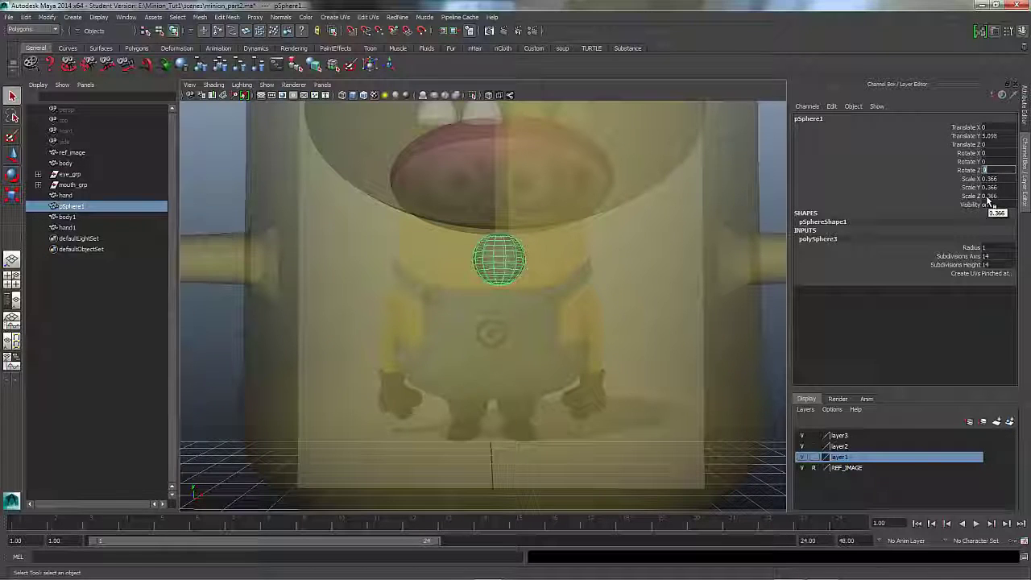
left_click_drag(507, 305, 501, 351, "alt")
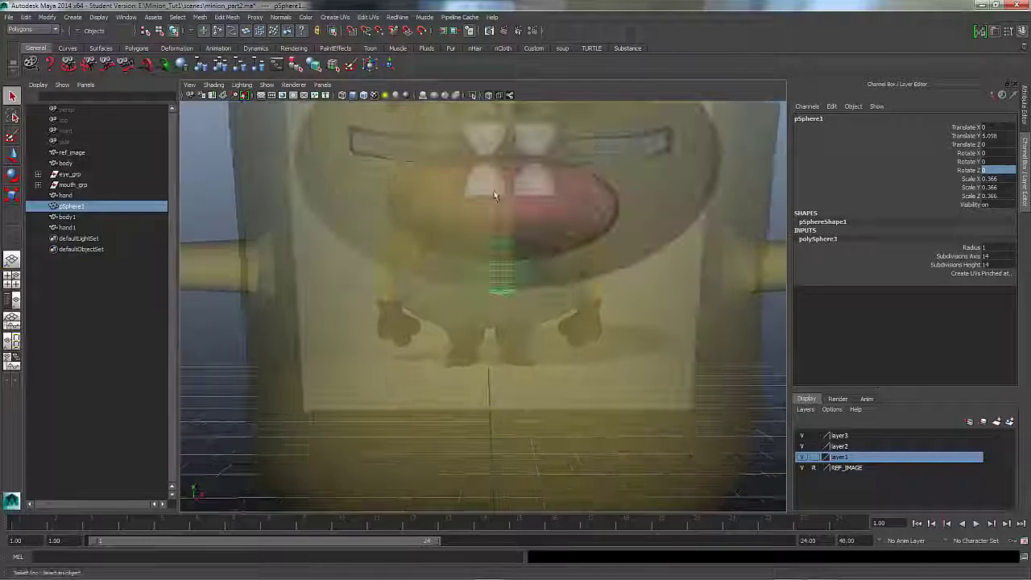
- In the front orthographic view, move pSphere1 onto the top of the reference leg at Translate X 1 and Translate Y 1.446
left_click(321, 85)
mouse_move(337, 117)
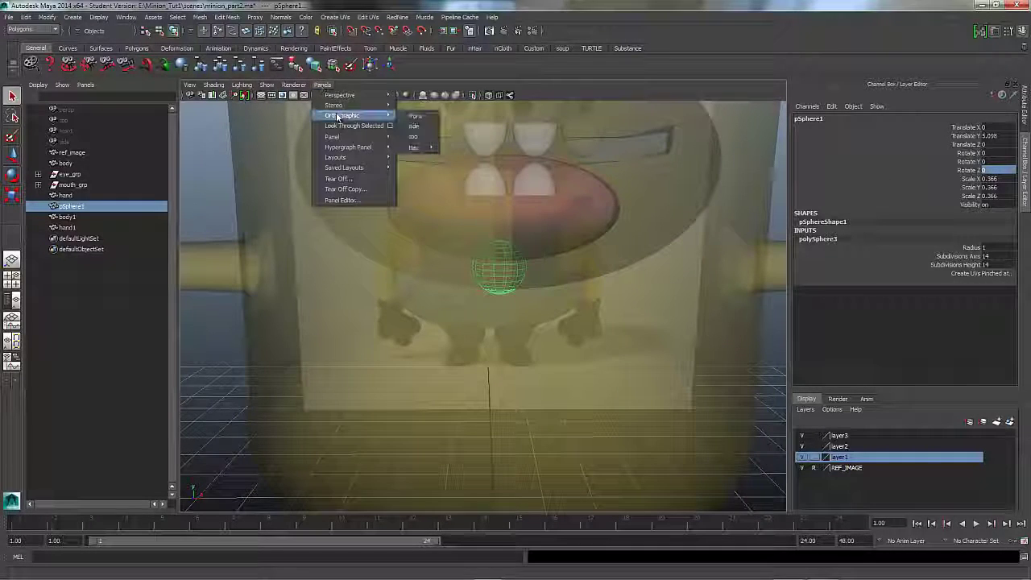
left_click(426, 117)
scroll(725, 322, "up", 4)
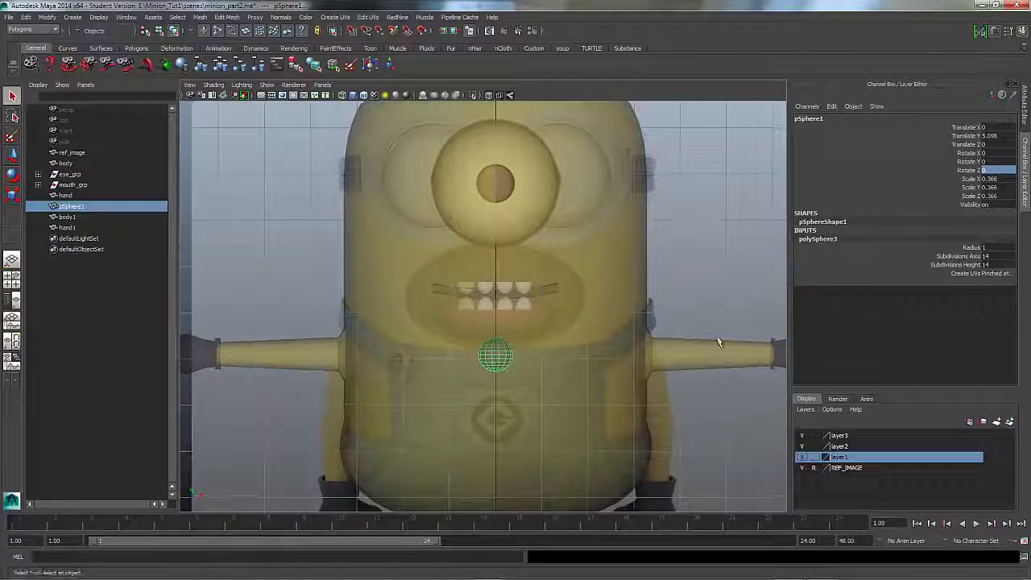
scroll(765, 297, "up", 6)
middle_click_drag(561, 363, 504, 159, "alt")
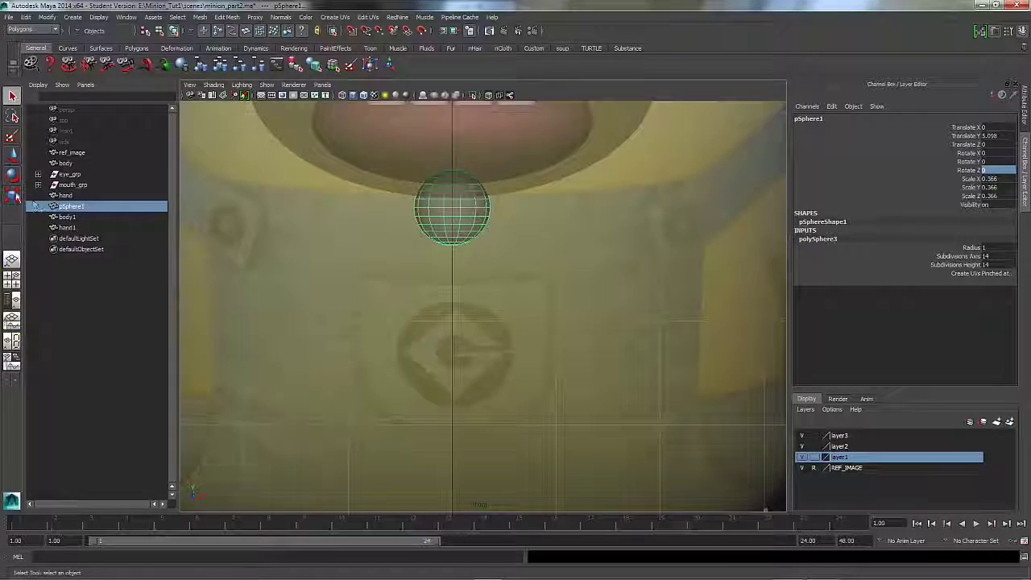
left_click(13, 156)
left_click_drag(452, 188, 452, 426)
middle_click_drag(620, 361, 574, 167, "alt")
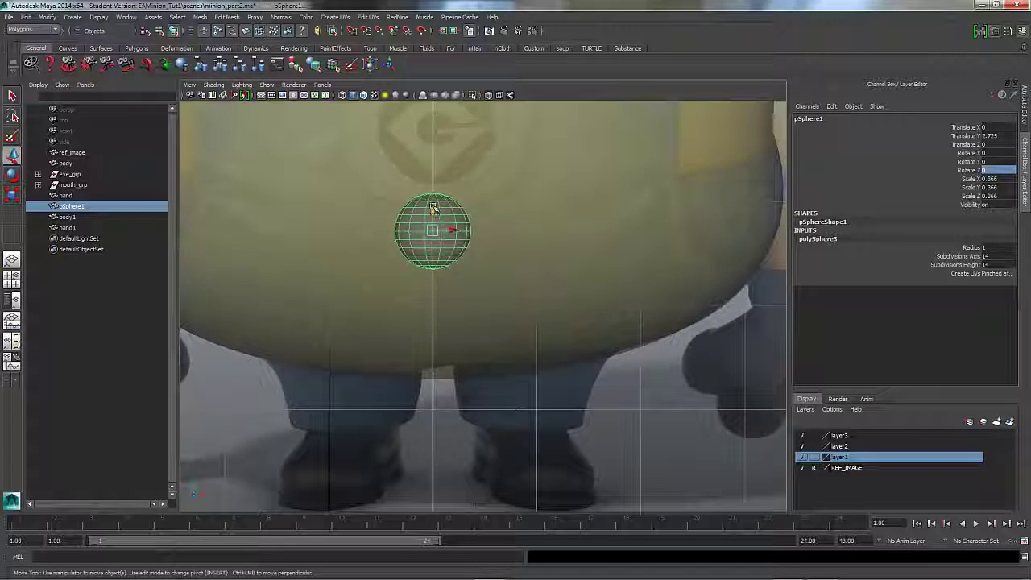
left_click_drag(433, 241, 551, 342)
- Create a new bottom orthographic view and zoom in on the sphere under the body
left_click(321, 85)
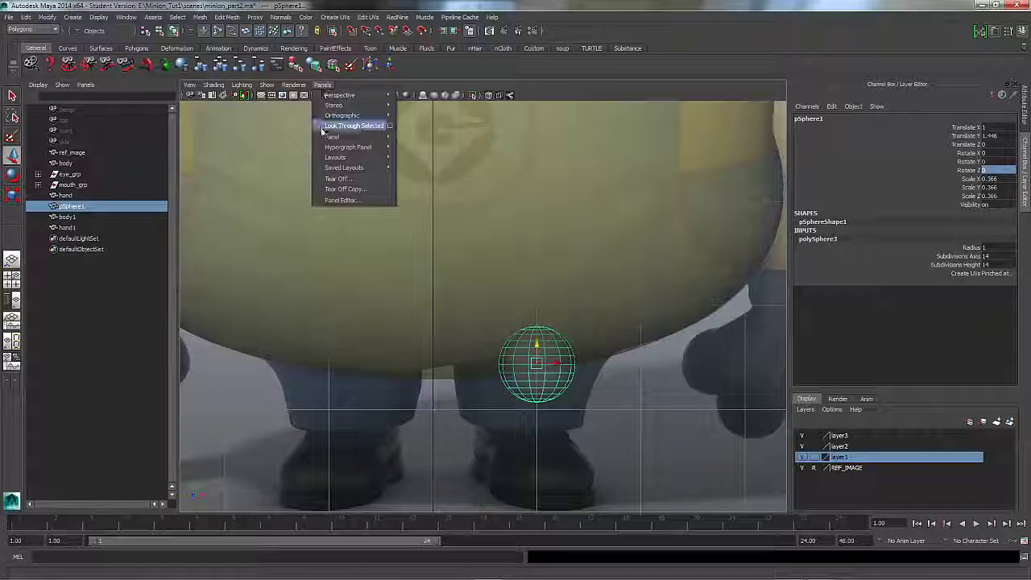
mouse_move(341, 116)
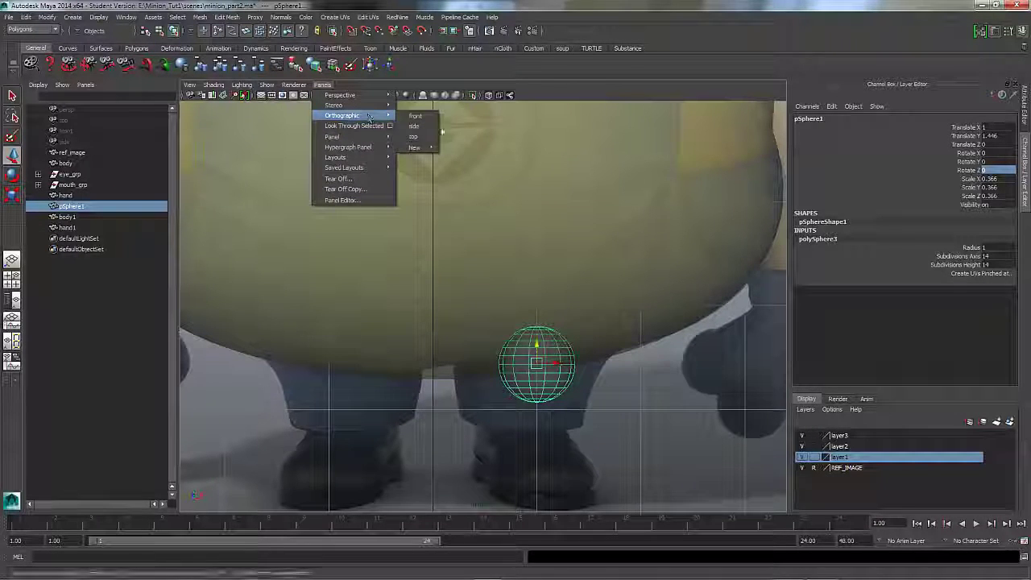
mouse_move(414, 148)
left_click(464, 203)
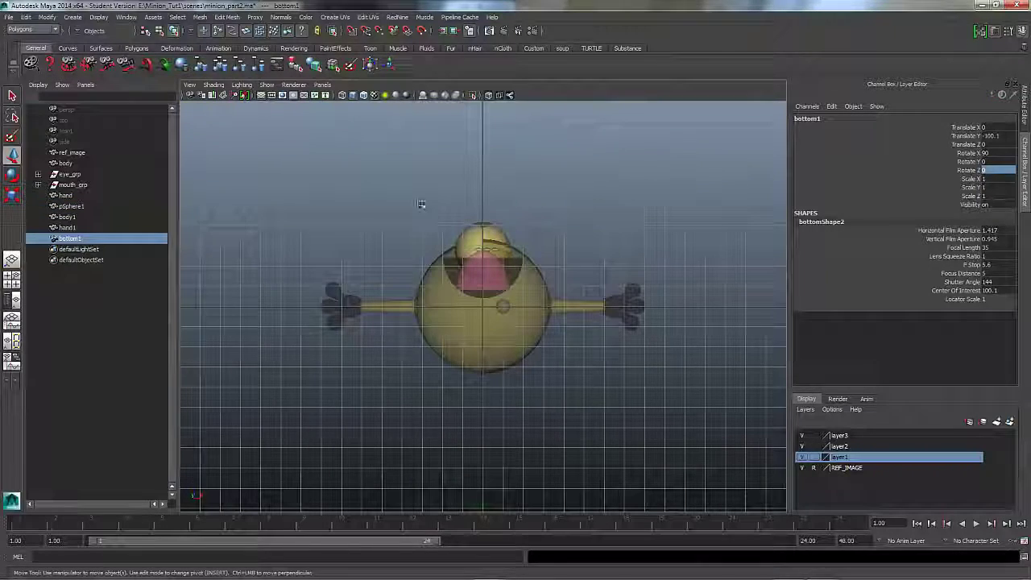
scroll(669, 212, "up", 3)
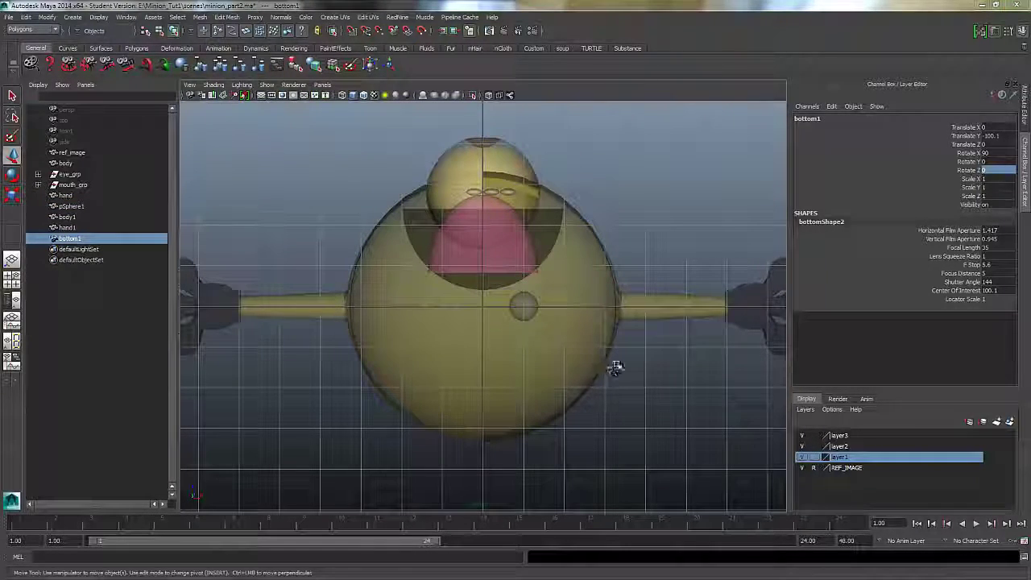
right_click_drag(617, 326, 822, 297, "alt")
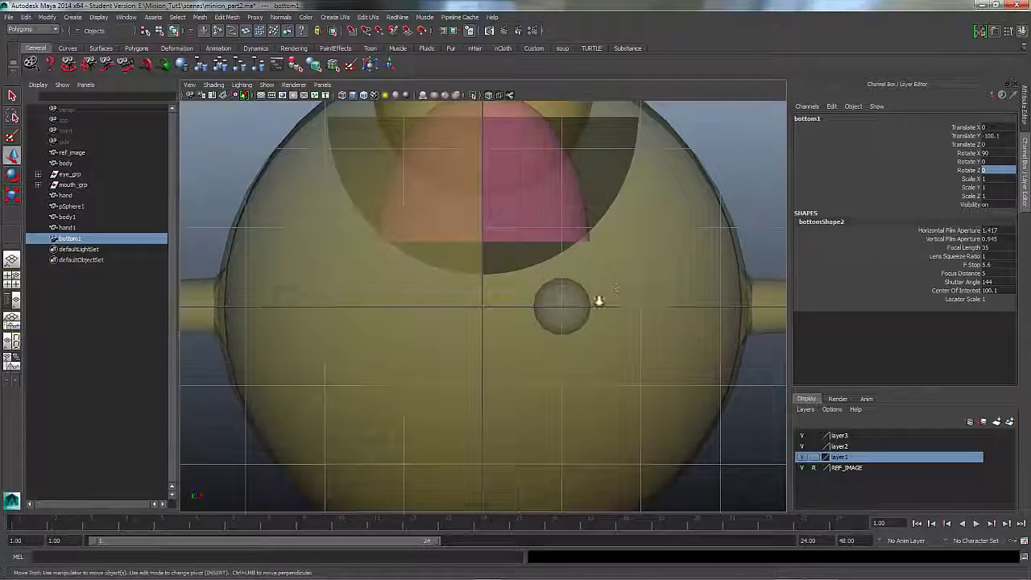
right_click_drag(599, 299, 773, 292, "alt")
middle_click_drag(674, 291, 617, 308, "alt")
- Turn off X-Ray shading in the bottom view and frame the sphere against the selected body mesh
left_click(617, 341)
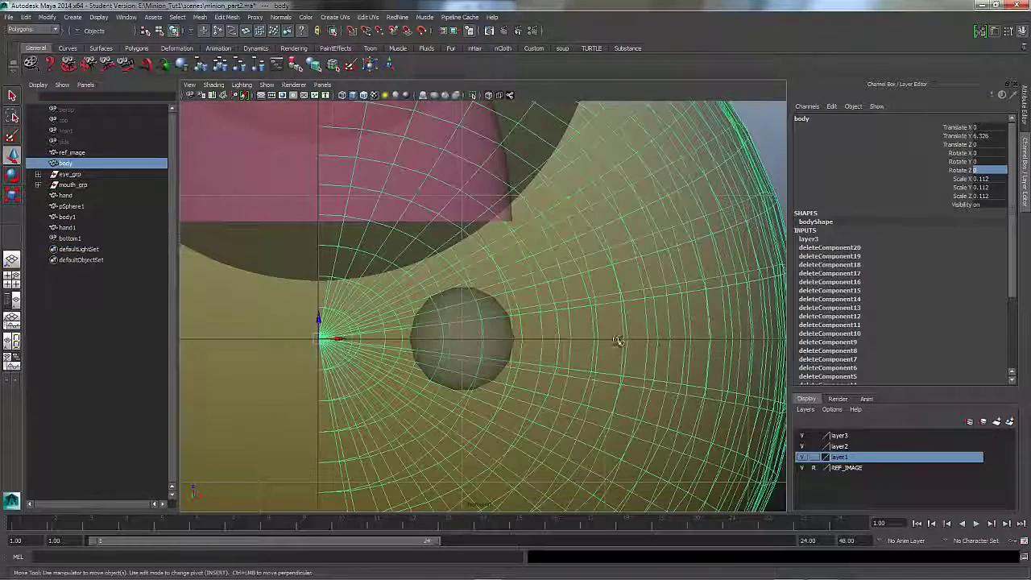
left_click(214, 85)
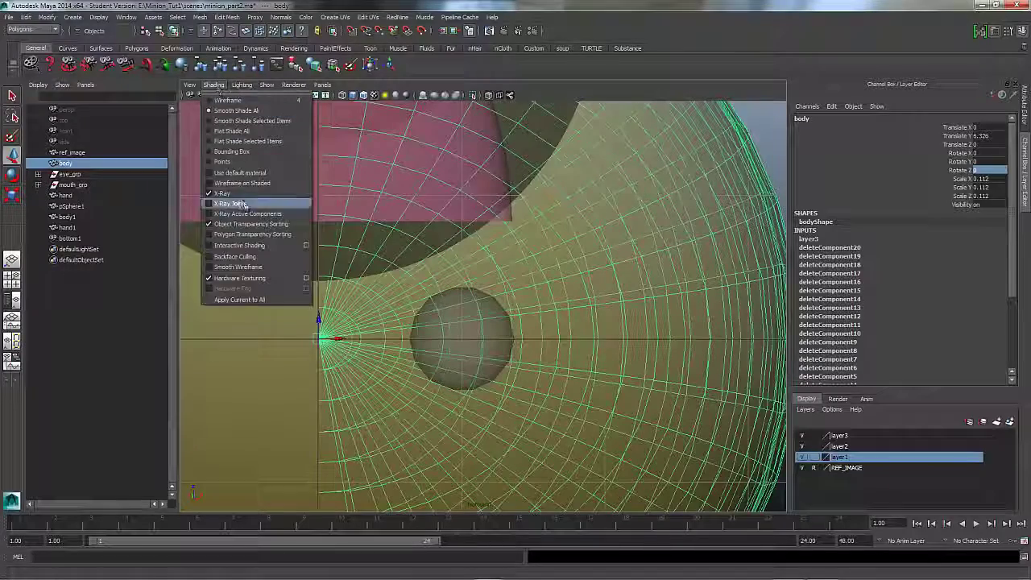
left_click(239, 198)
mouse_move(426, 338)
right_mouse_down("alt")
mouse_move(679, 288)
mouse_move(595, 230)
right_mouse_up("alt")
middle_click_drag(595, 230, 598, 188, "alt")
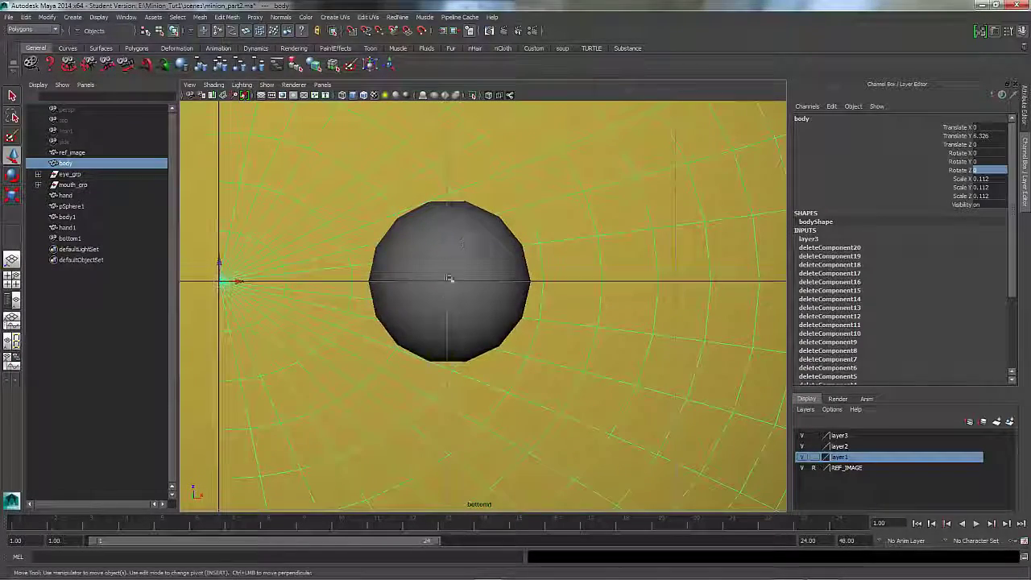
- Select only pSphere1 and hide it to expose the body faces underneath
left_click(500, 301)
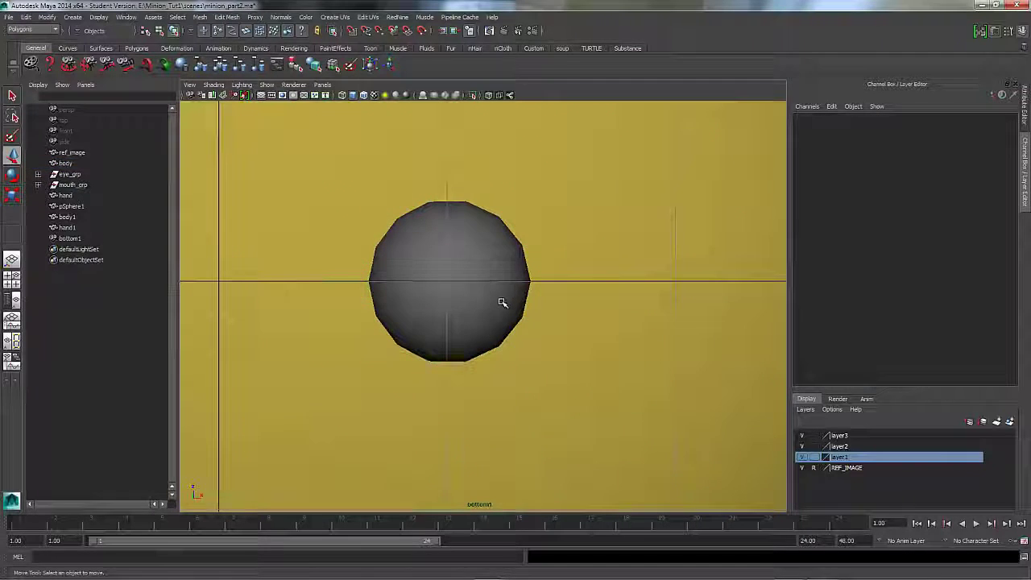
left_click(561, 304, "shift")
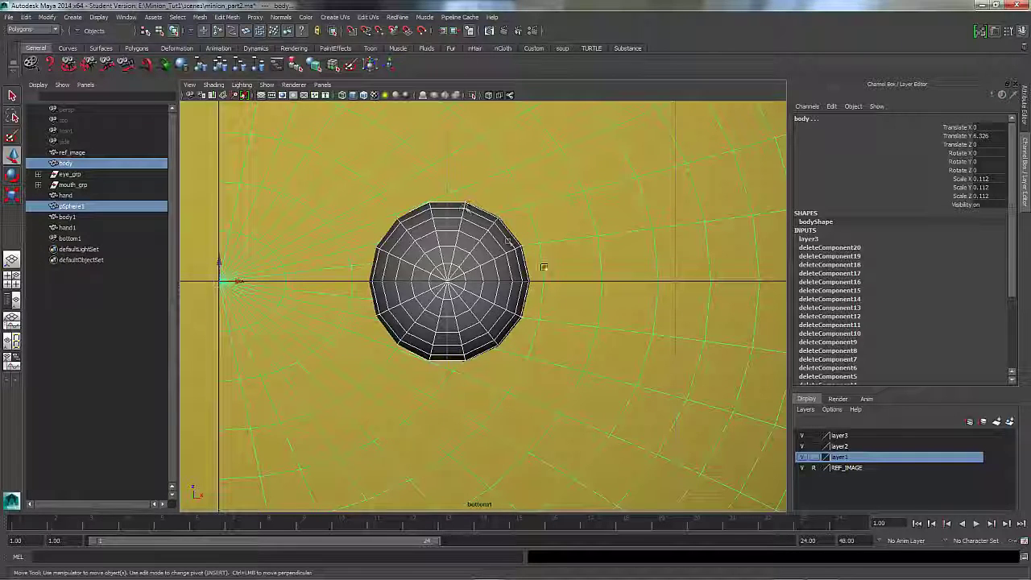
left_click(527, 255, "shift")
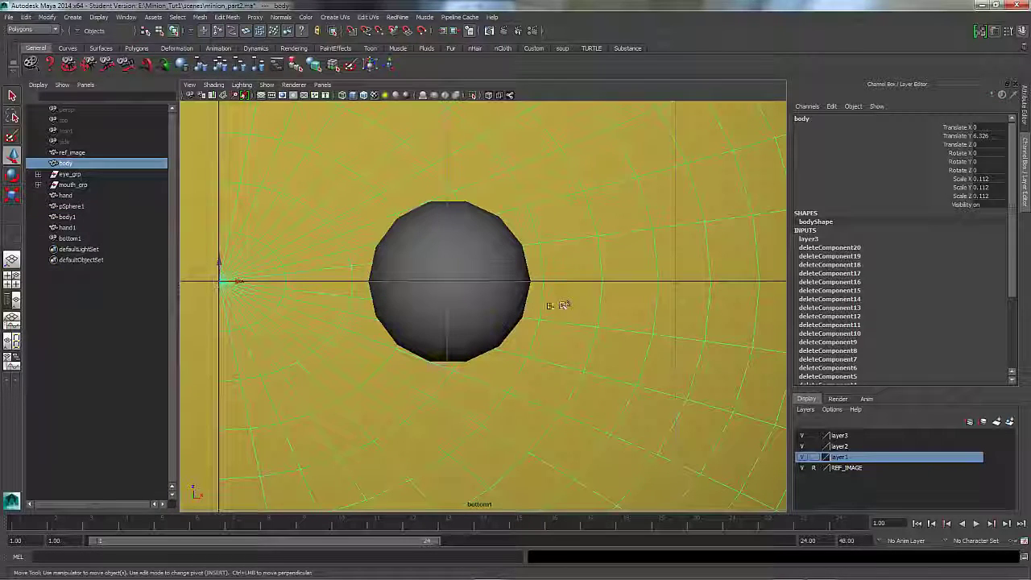
left_click(482, 253)
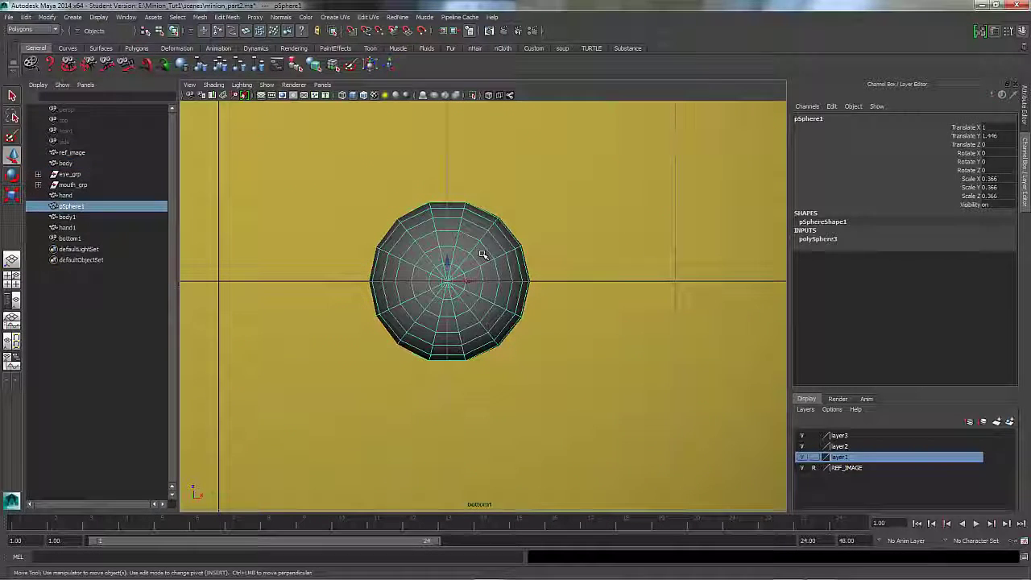
left_click(72, 17)
mouse_move(95, 18)
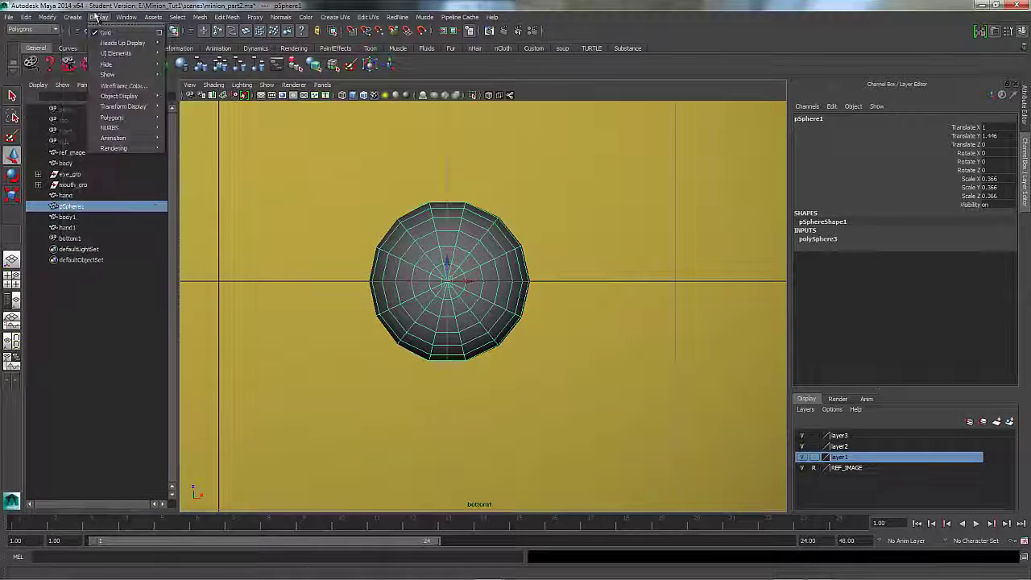
mouse_move(105, 63)
left_click(202, 64)
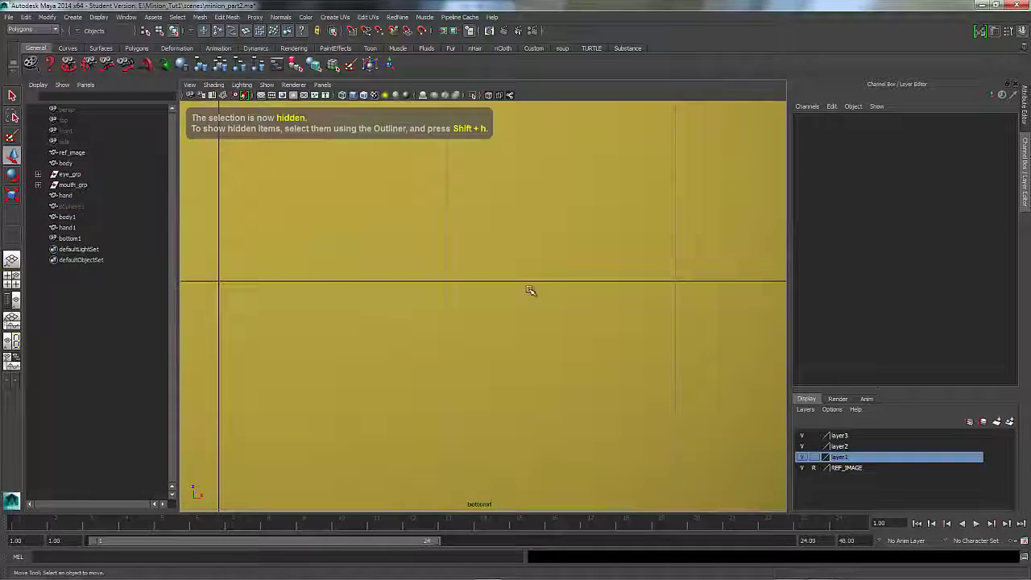
- Select the block of body faces that the sphere covered, on both sides of the X axis, and delete it to open a leg hole
left_click(491, 280)
right_click_drag(492, 280, 457, 289)
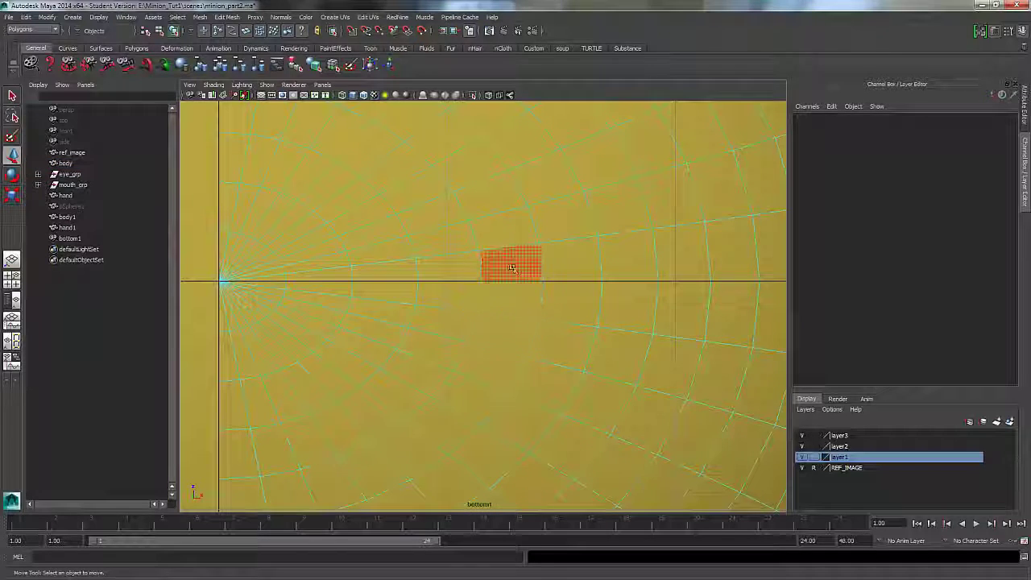
left_click(513, 268)
left_click(502, 229, "shift")
left_click(485, 197, "shift")
left_click(432, 214, "shift")
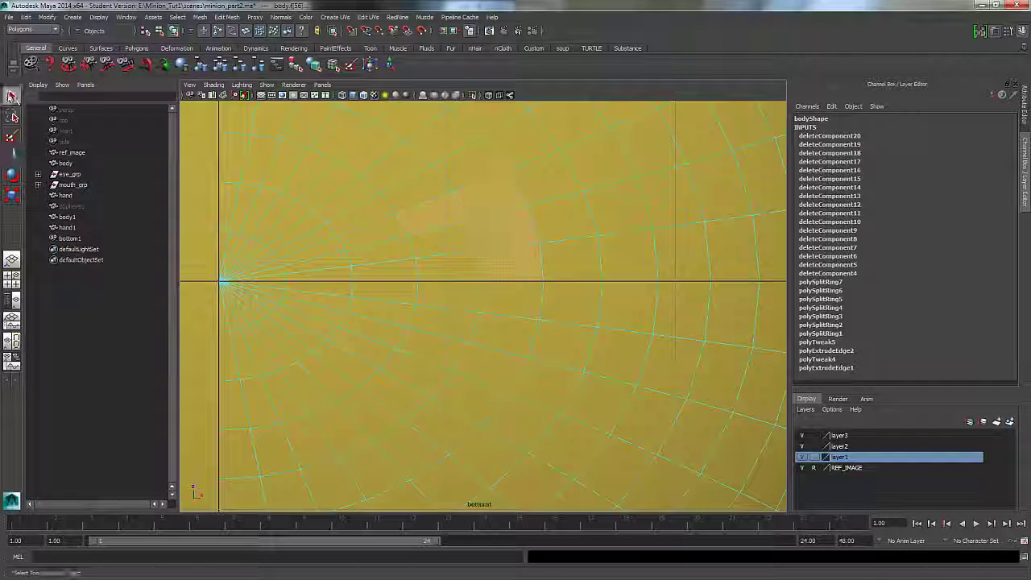
double_click(12, 96)
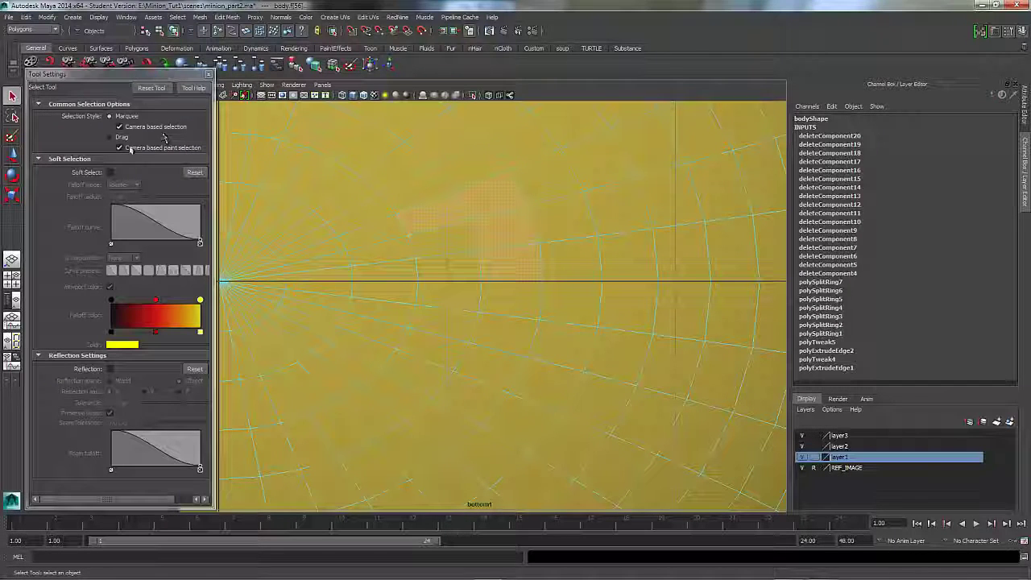
left_click(208, 74)
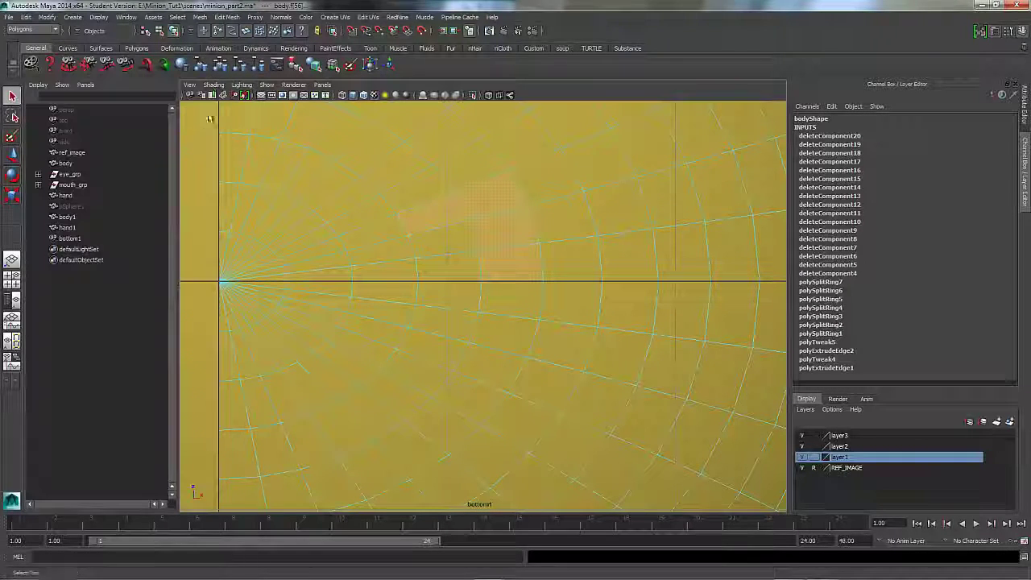
left_click(430, 247)
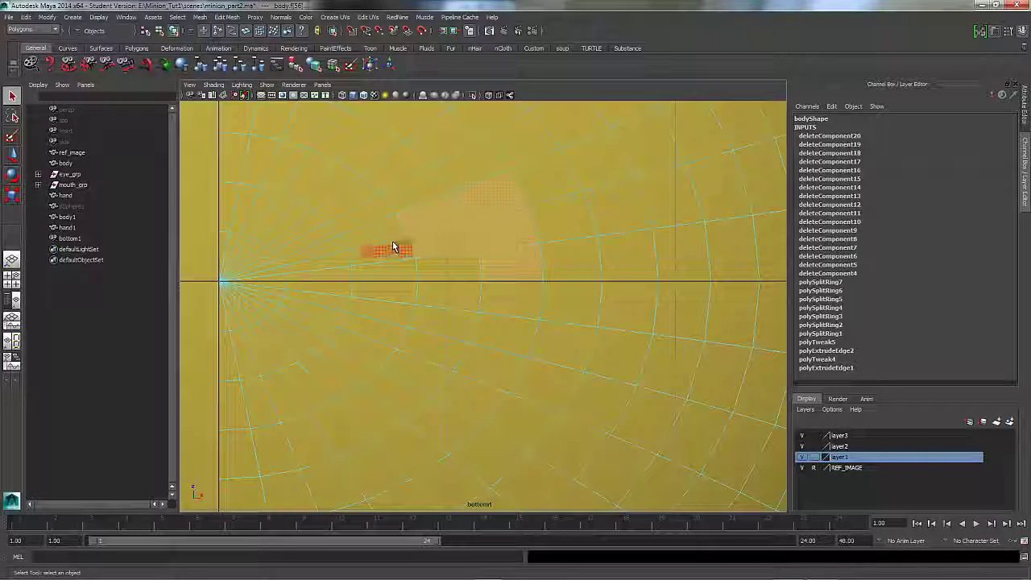
mouse_move(403, 294)
left_mouse_down()
mouse_move(391, 336)
mouse_move(500, 367)
mouse_move(507, 296)
mouse_move(453, 325)
mouse_move(460, 274)
left_mouse_up()
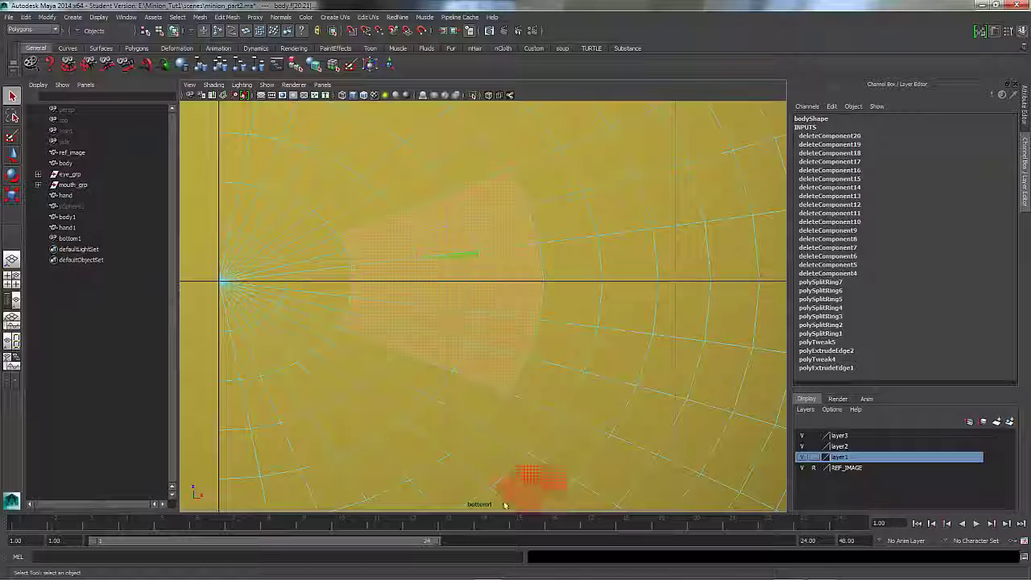
left_click(509, 513)
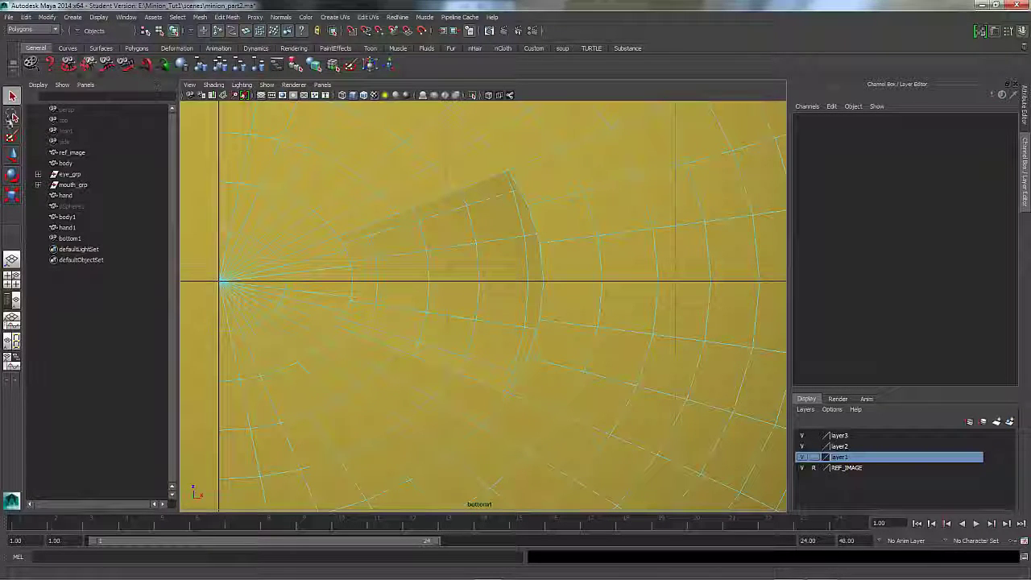
- Unhide pSphere1 so it can guide the shape of the leg hole
left_click(70, 206)
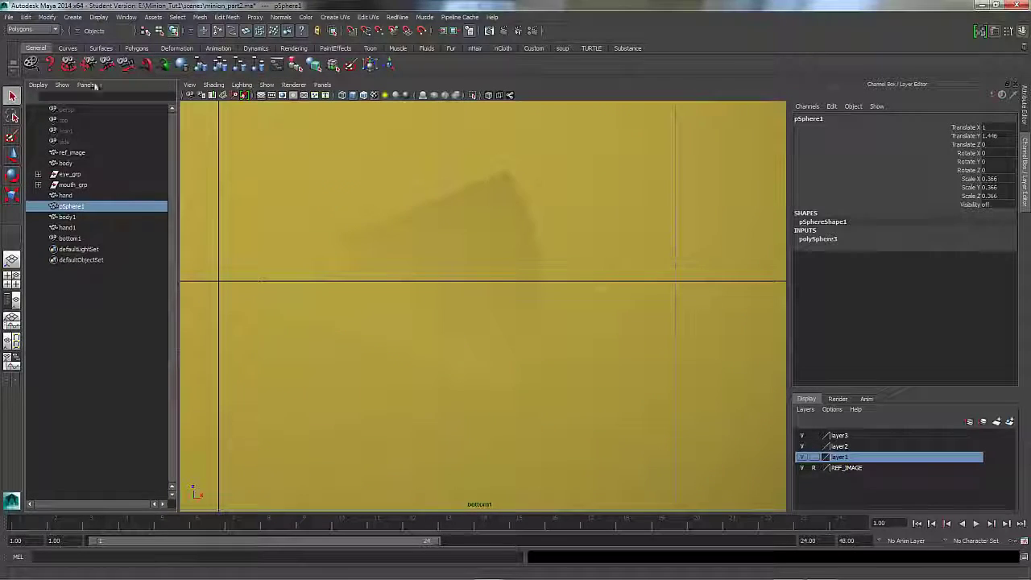
left_click(73, 17)
mouse_move(99, 17)
mouse_move(105, 64)
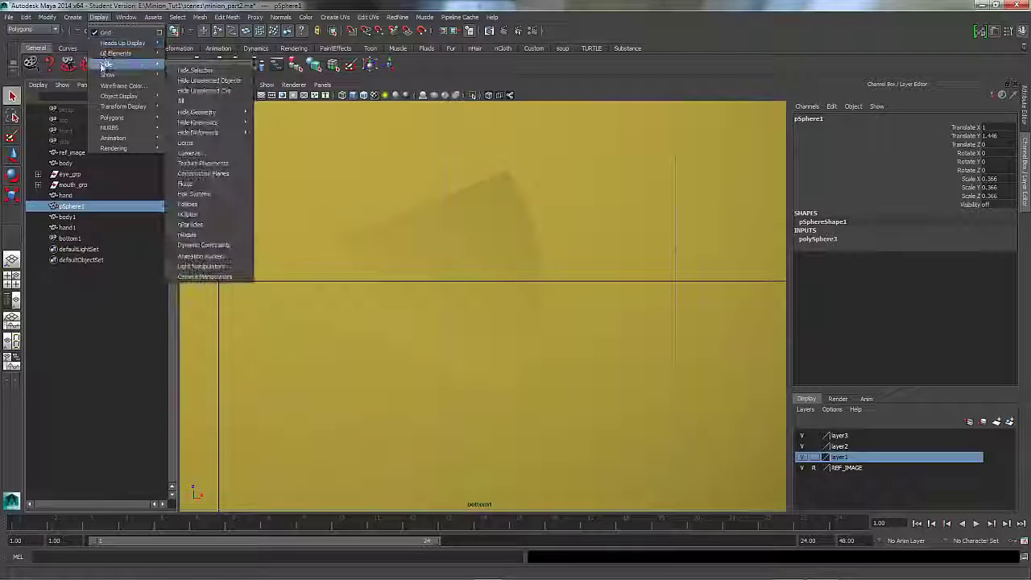
left_click(196, 74)
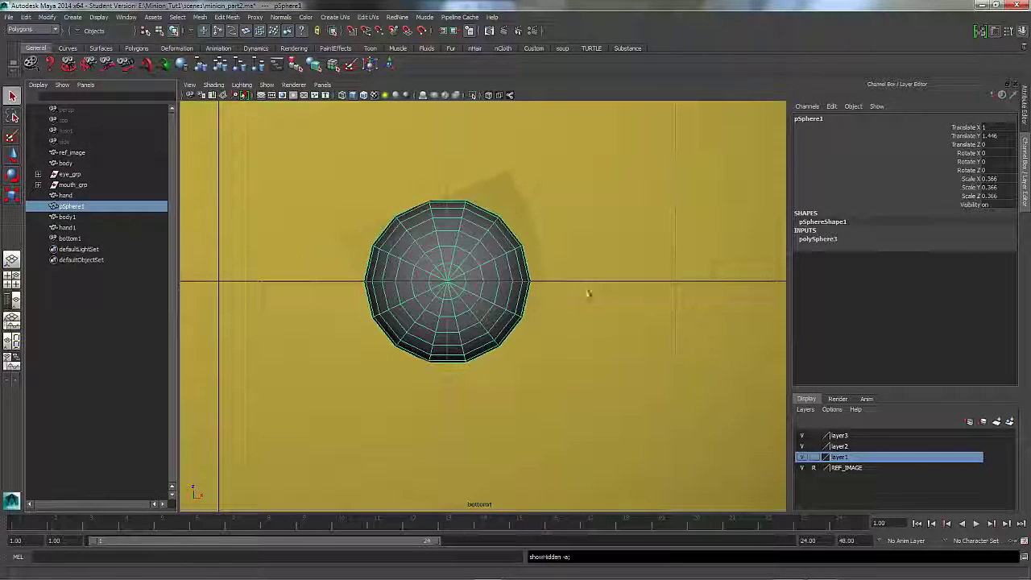
- Switch the body to vertex editing and move the leg hole's outer vertices, from the X axis toward +Z, onto the sphere's outline
left_click(585, 220)
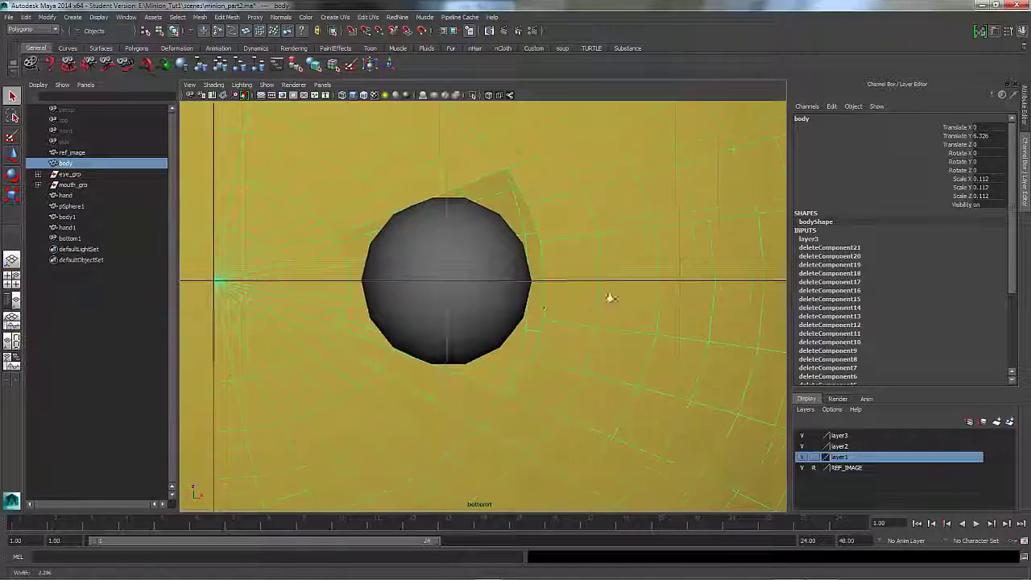
left_click_drag(748, 276, 578, 219, "alt")
scroll(572, 236, "up", 4)
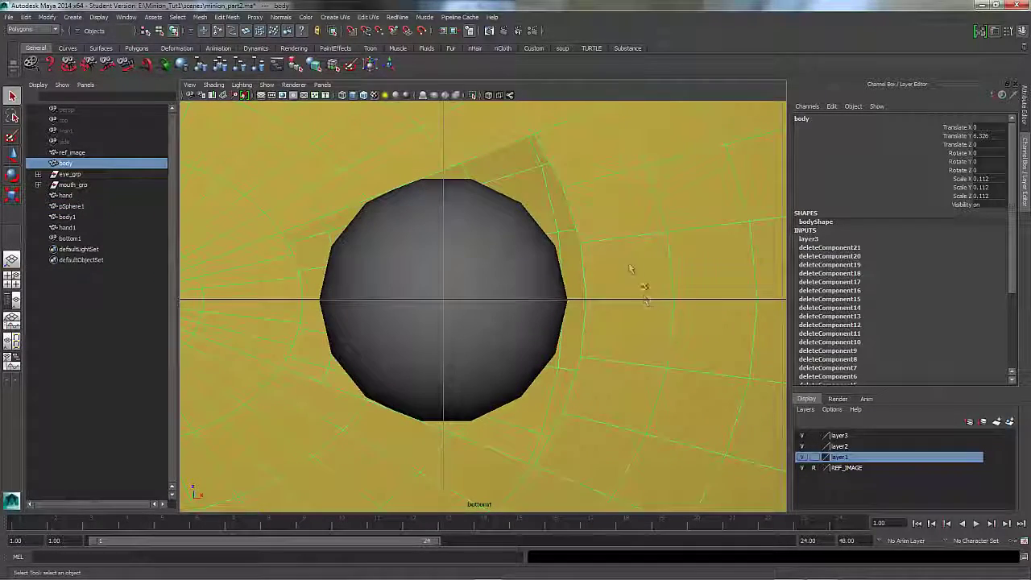
right_click_drag(628, 269, 594, 309)
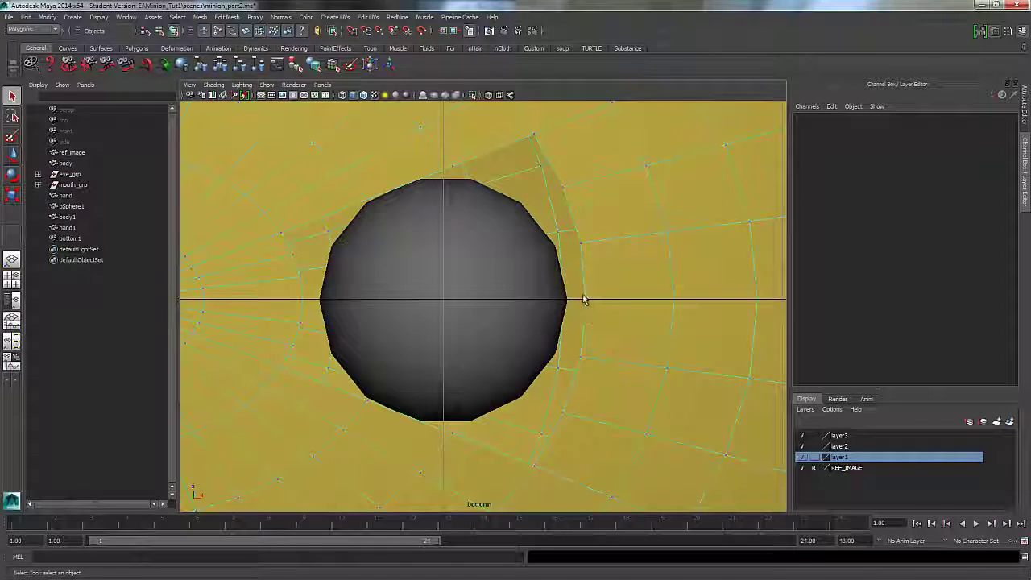
key("w")
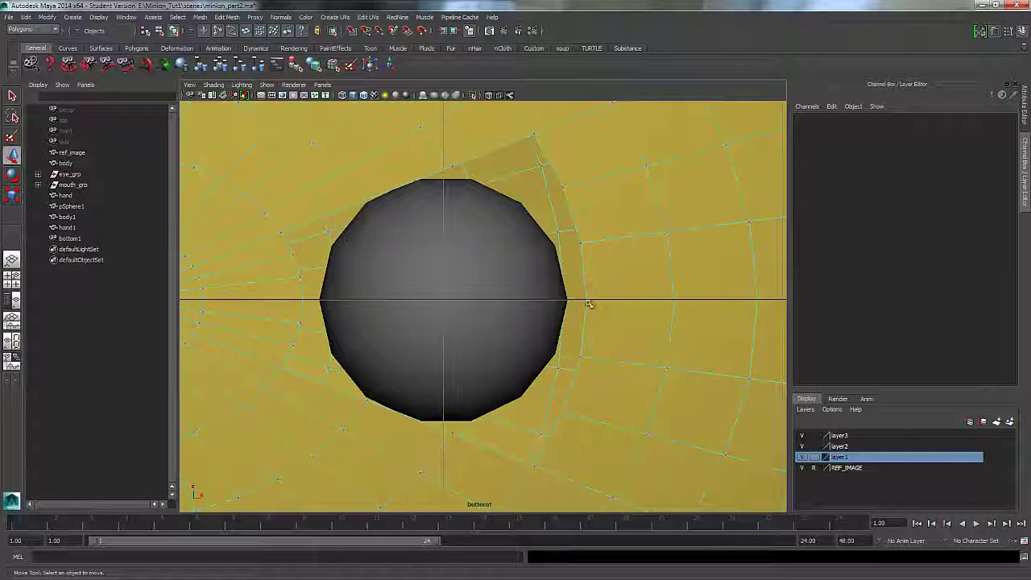
left_click(587, 302)
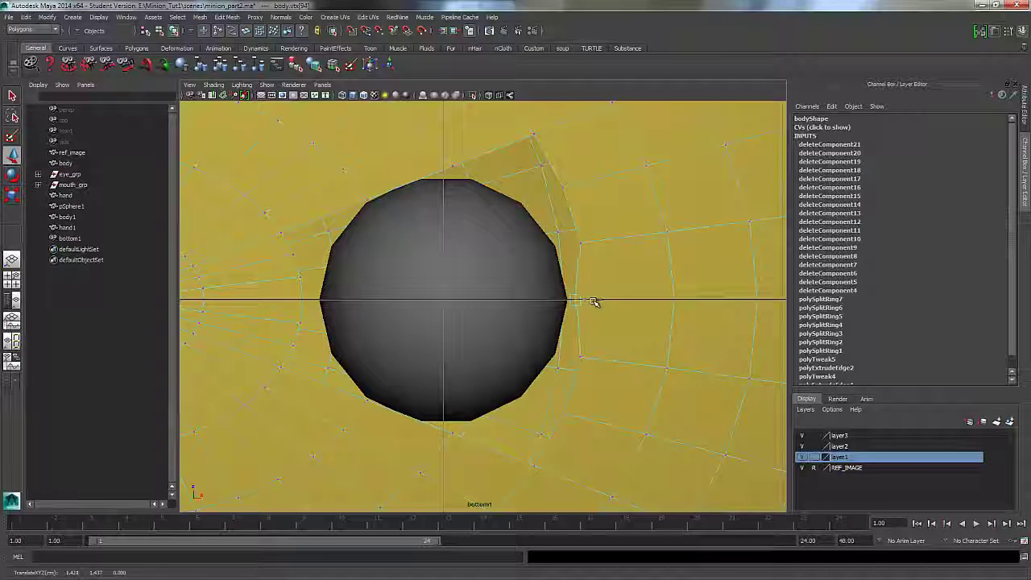
middle_click_drag(594, 302, 555, 243)
left_click(562, 186)
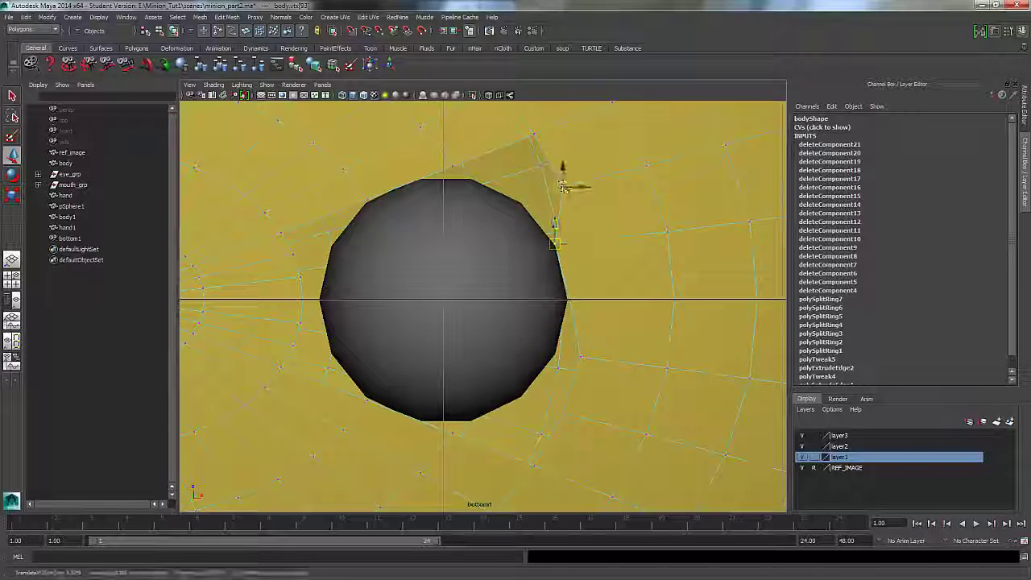
left_click_drag(562, 186, 524, 199)
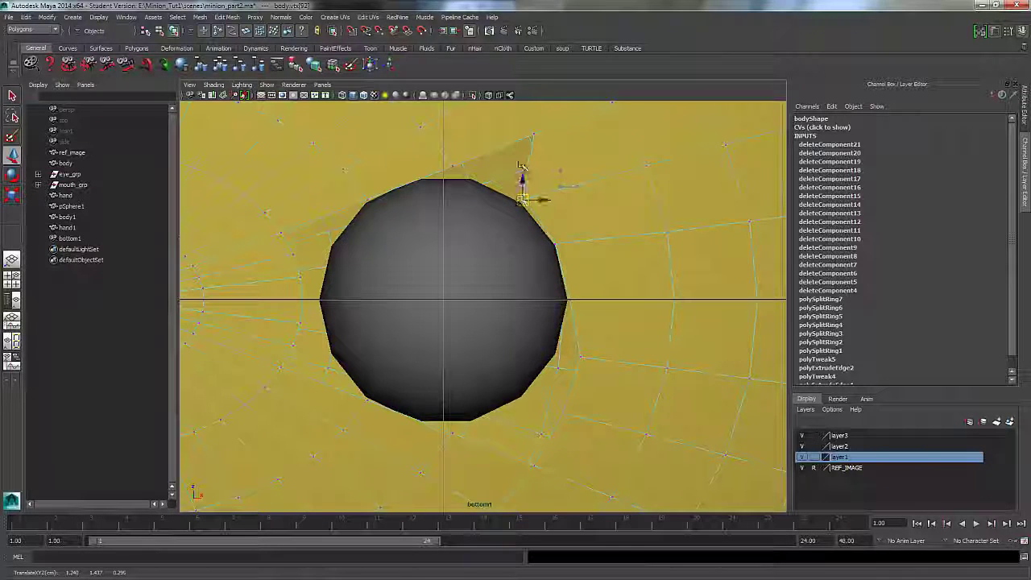
- Move the vertices along the leg hole's +Z side, including its inner corner, to follow the sphere's outline
left_click(534, 135)
left_click_drag(534, 136, 454, 171)
left_click(459, 166)
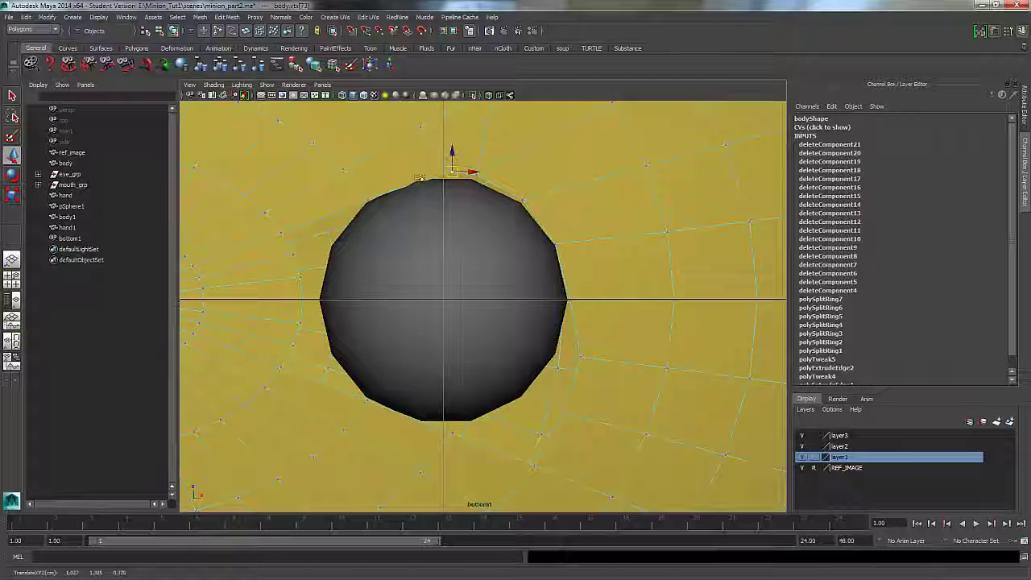
left_click(367, 199)
left_click_drag(369, 199, 409, 174)
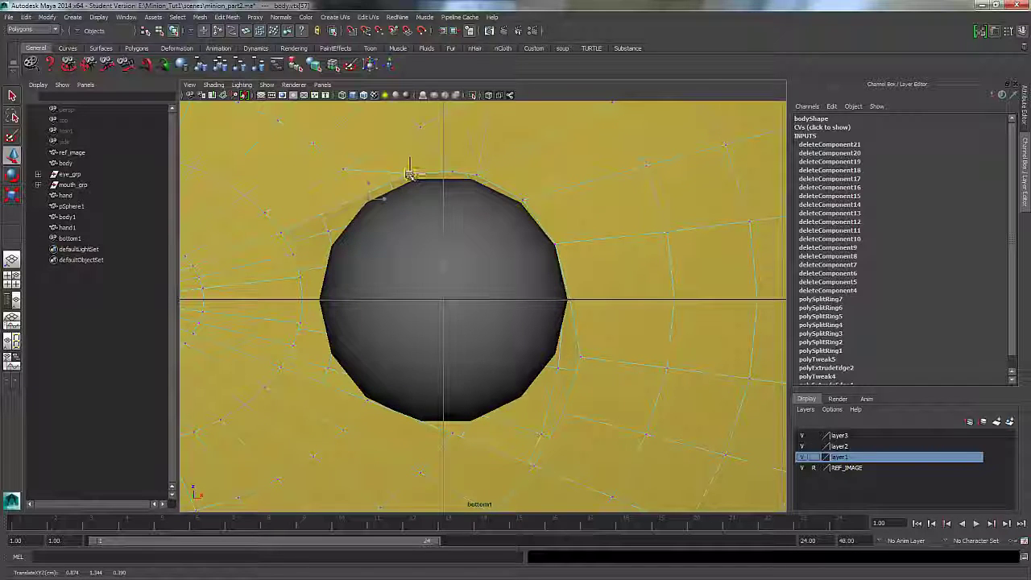
left_click(281, 232)
left_click_drag(282, 232, 363, 196)
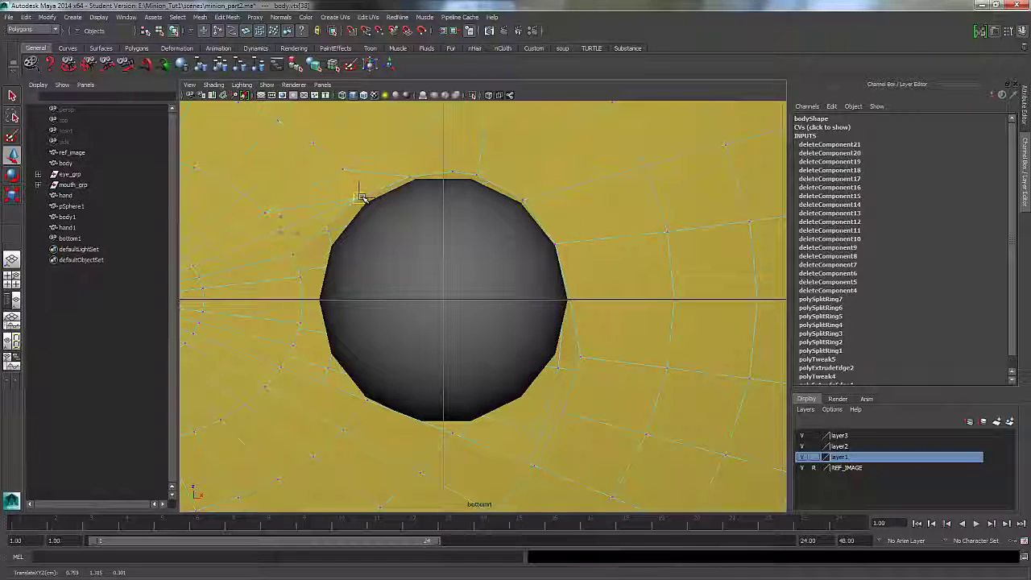
- Align the leg hole's inner vertices, on the side facing the body's centre, with the sphere's outline
left_click(294, 255)
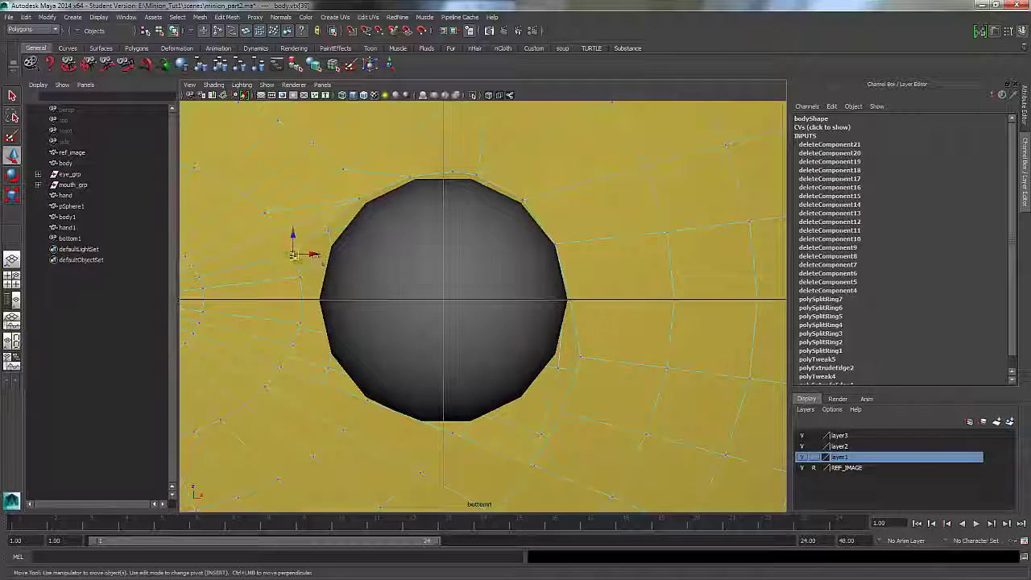
left_click_drag(294, 254, 314, 242)
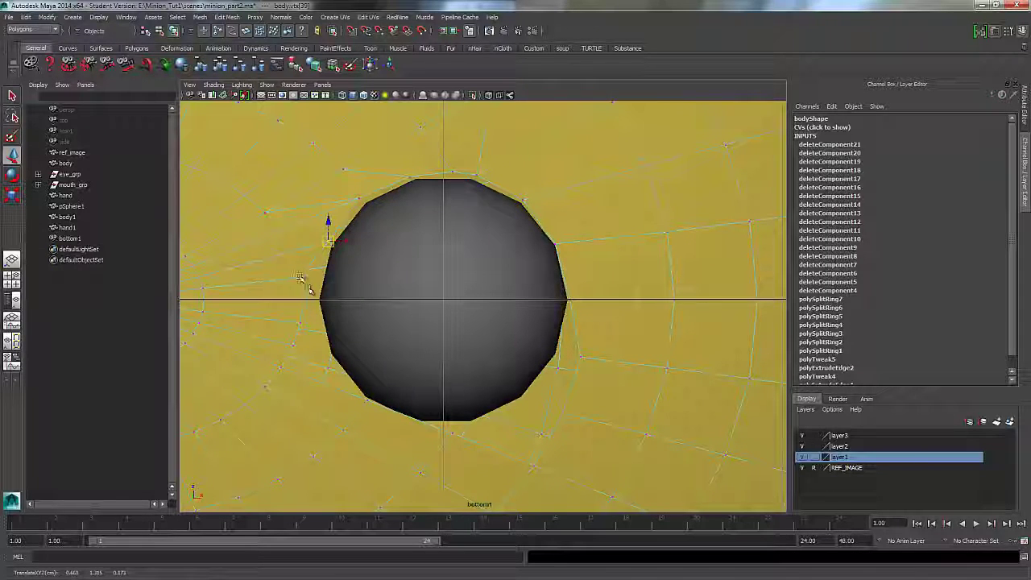
left_click(312, 275)
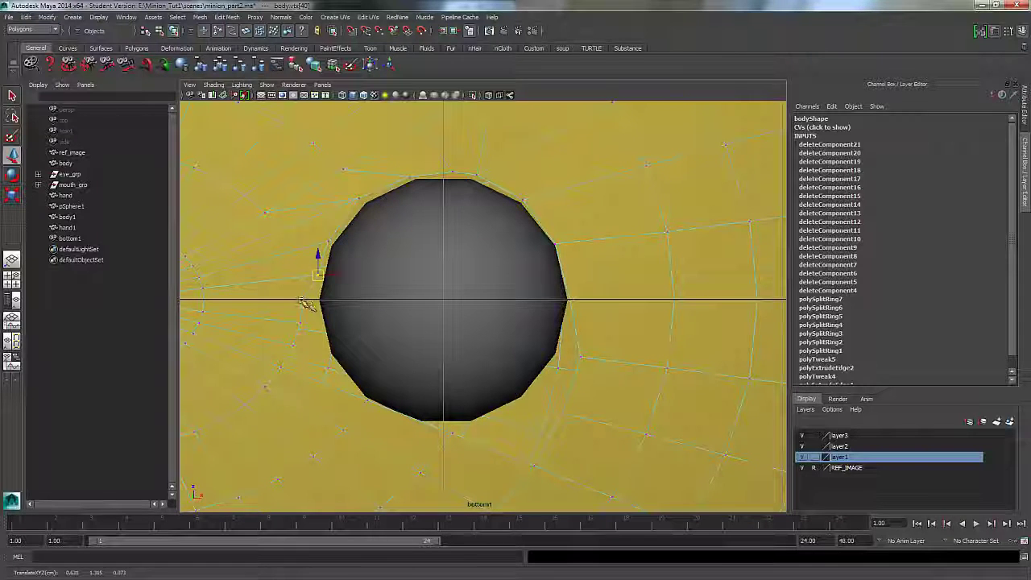
left_click(304, 302)
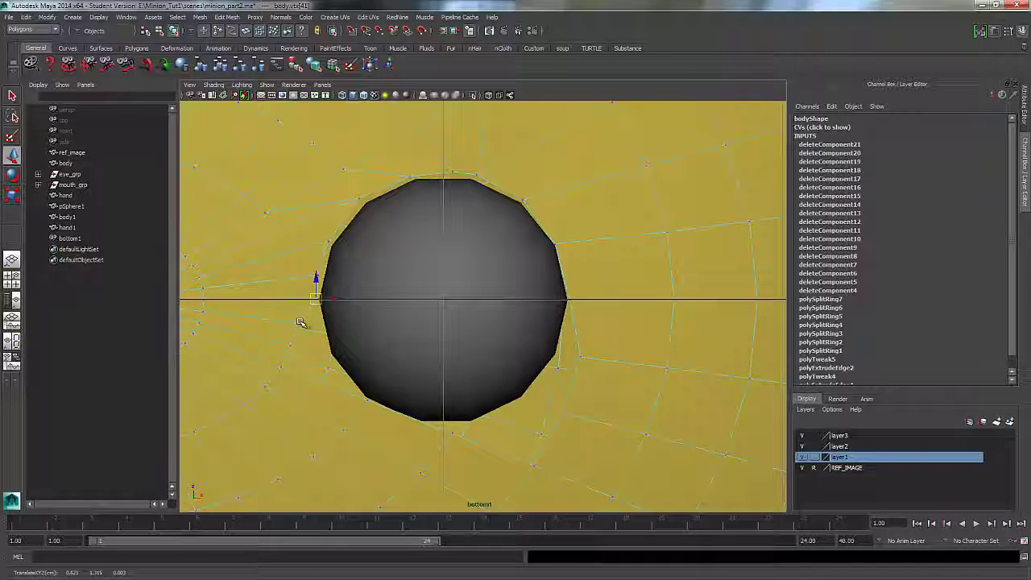
left_click_drag(299, 323, 320, 322)
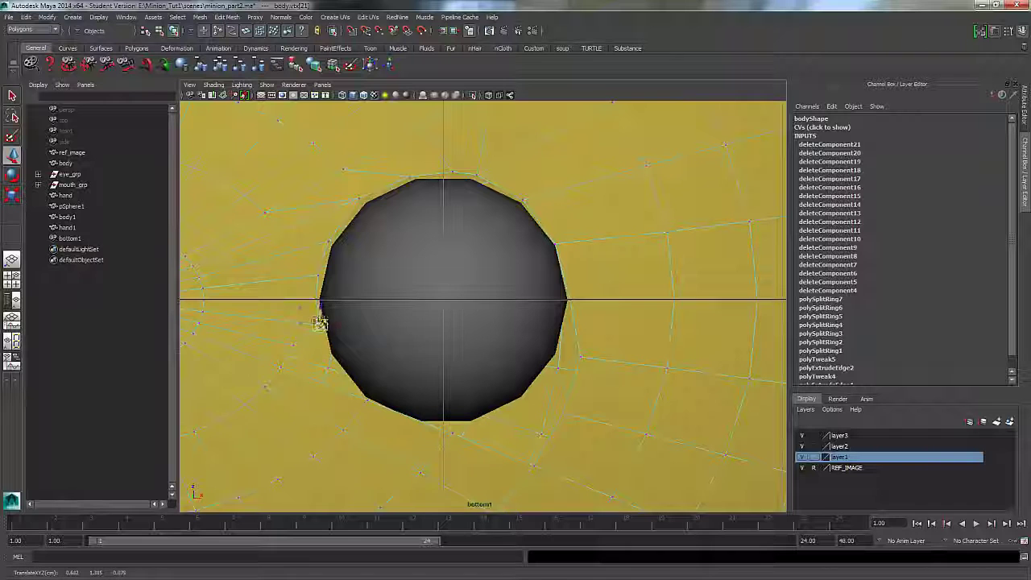
left_click(292, 350)
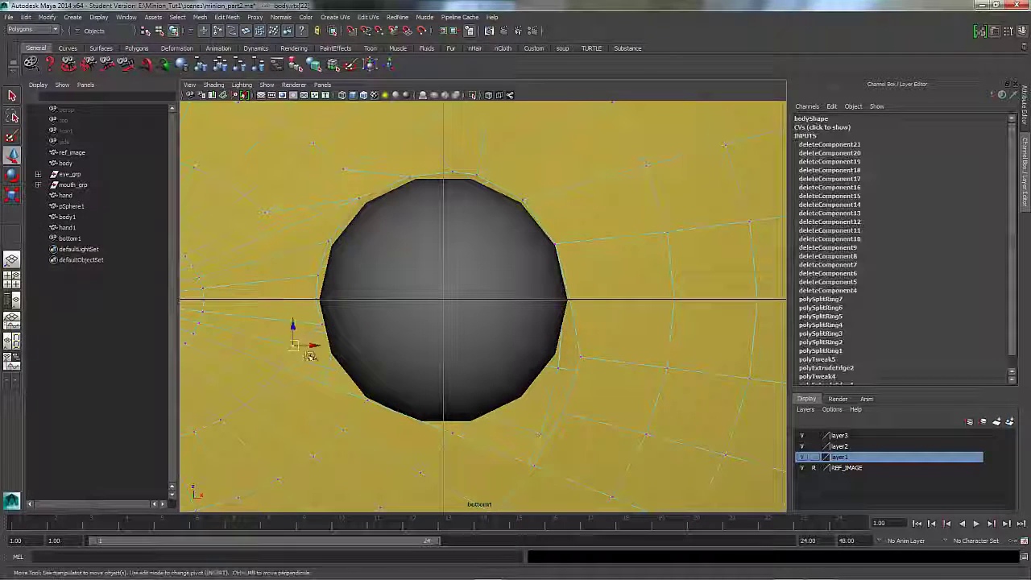
left_click_drag(294, 351, 322, 355)
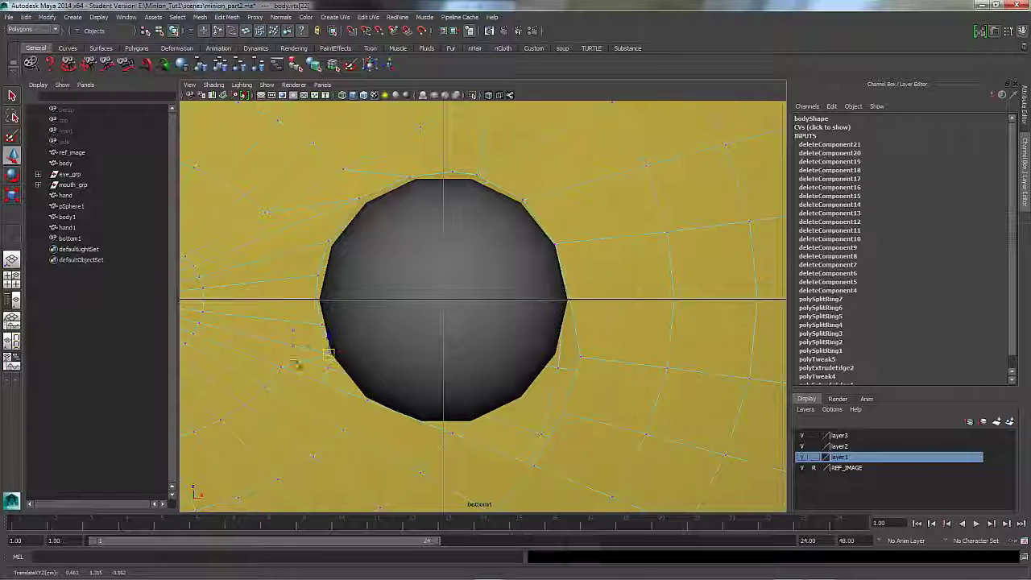
- Move the vertices along the leg hole's -Z side, from the inner corner to the outer side, onto the sphere's outline
left_click(286, 364)
left_click_drag(287, 364, 366, 401)
left_click(372, 402)
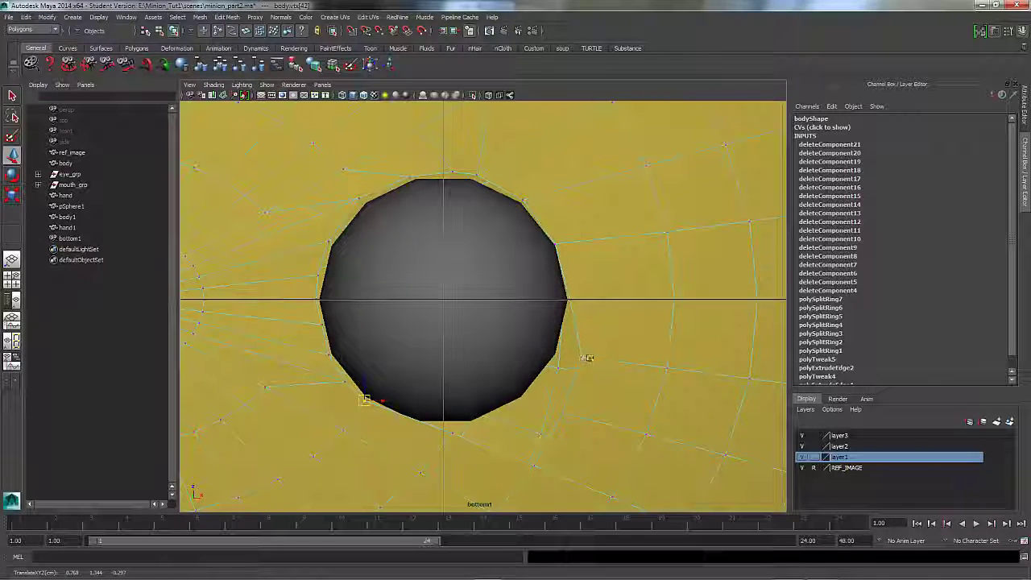
left_click(559, 359)
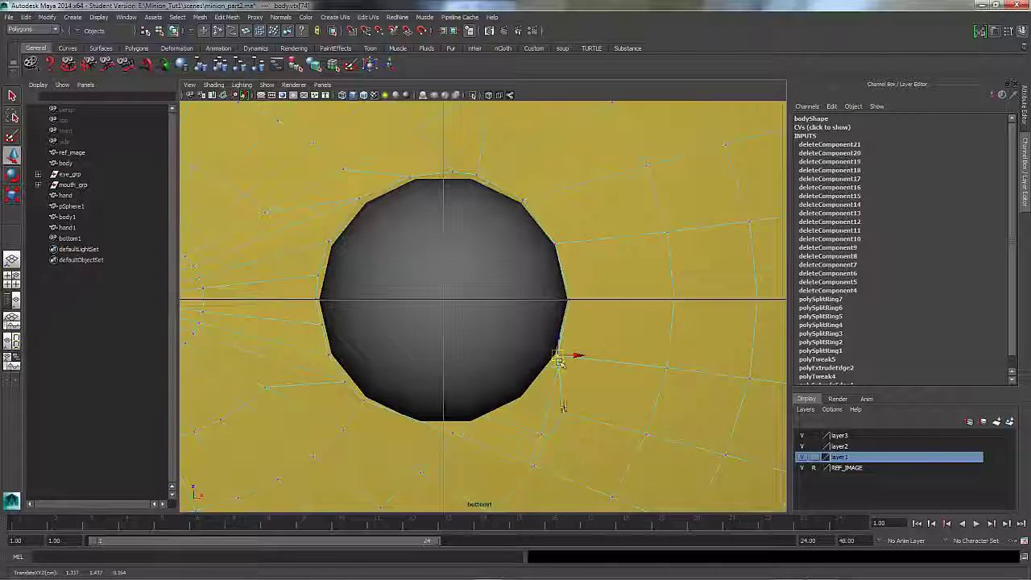
left_click(554, 427)
left_click(524, 398)
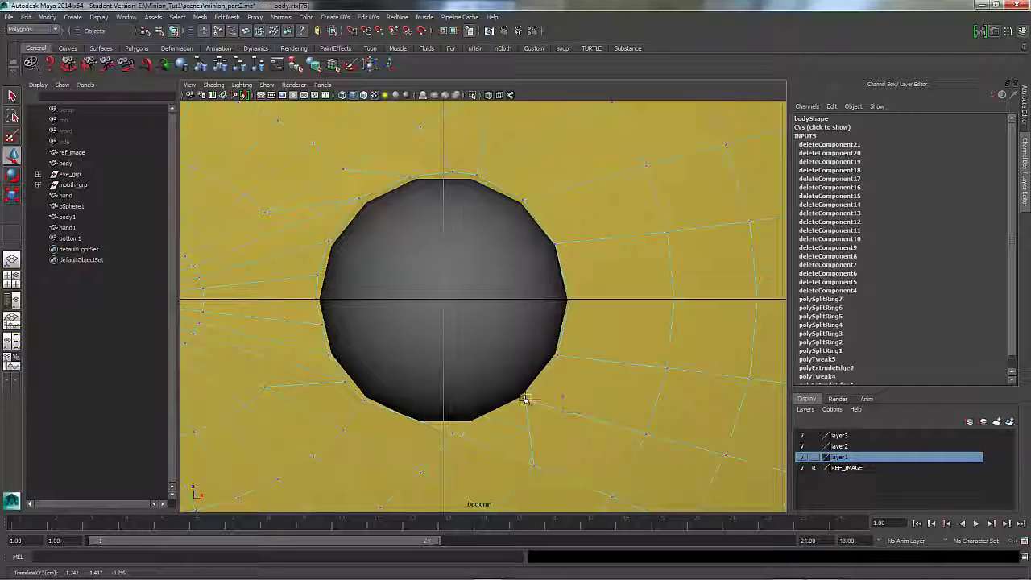
left_click(534, 464)
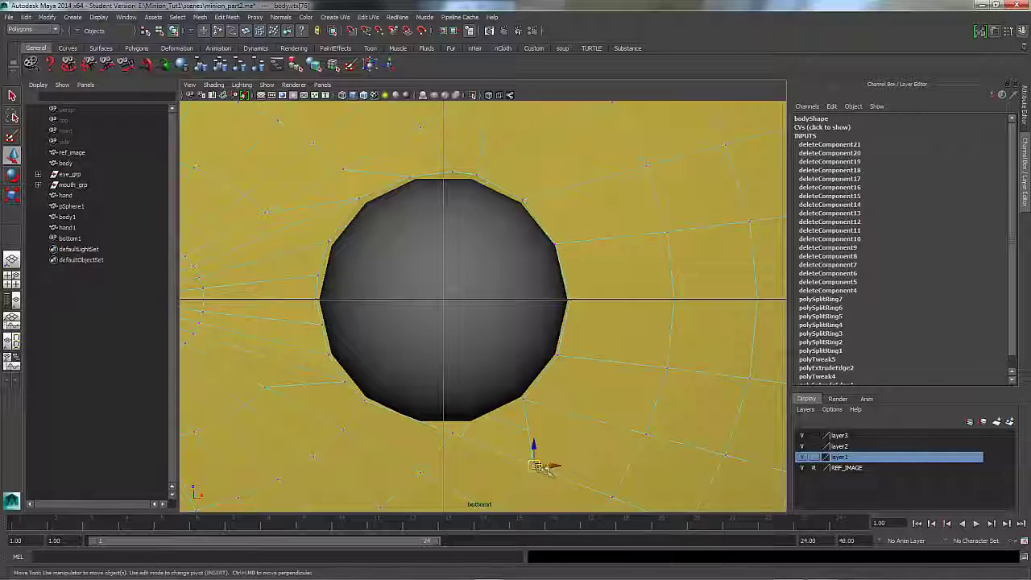
left_click_drag(541, 467, 472, 427)
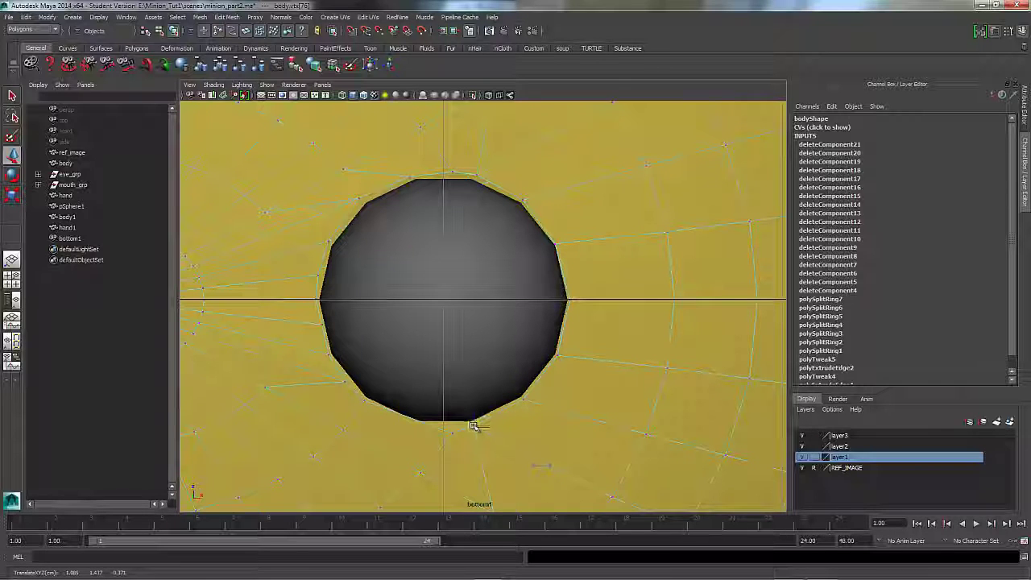
- Align the leg hole's middle vertices at its -Z and +Z extremes with the sphere's centre line and outline
left_click(456, 433)
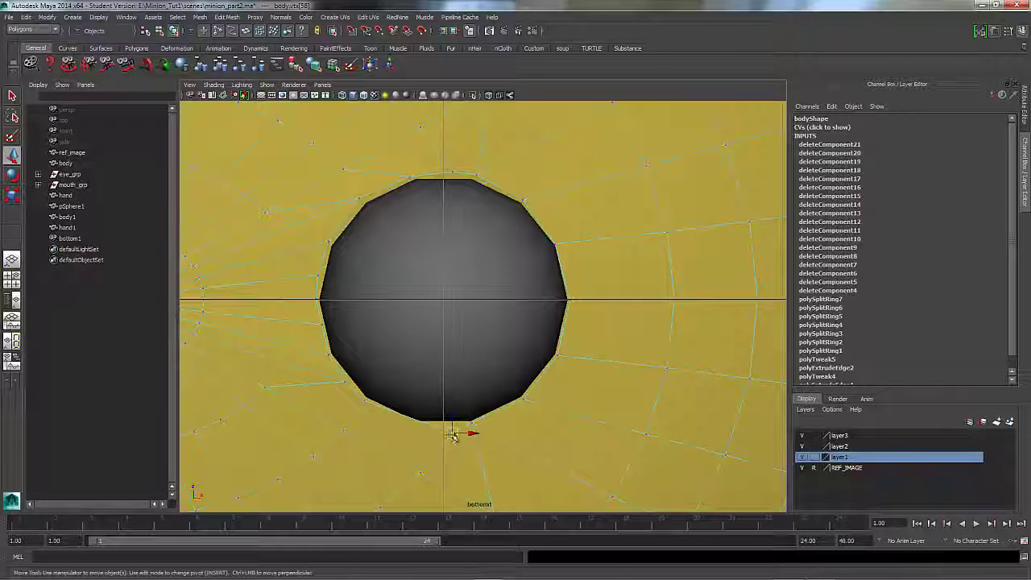
left_click_drag(445, 430, 445, 422)
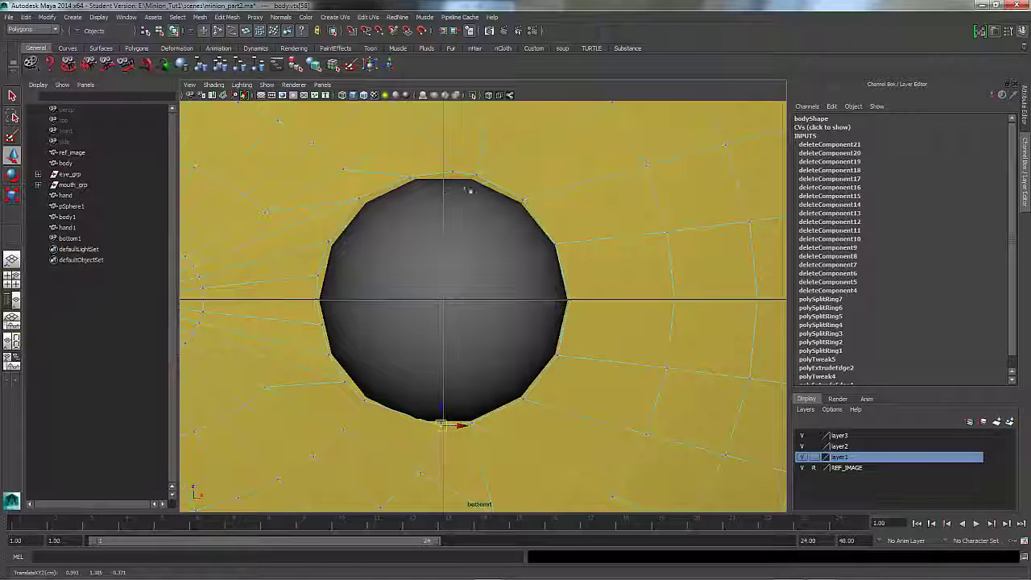
left_click(449, 171)
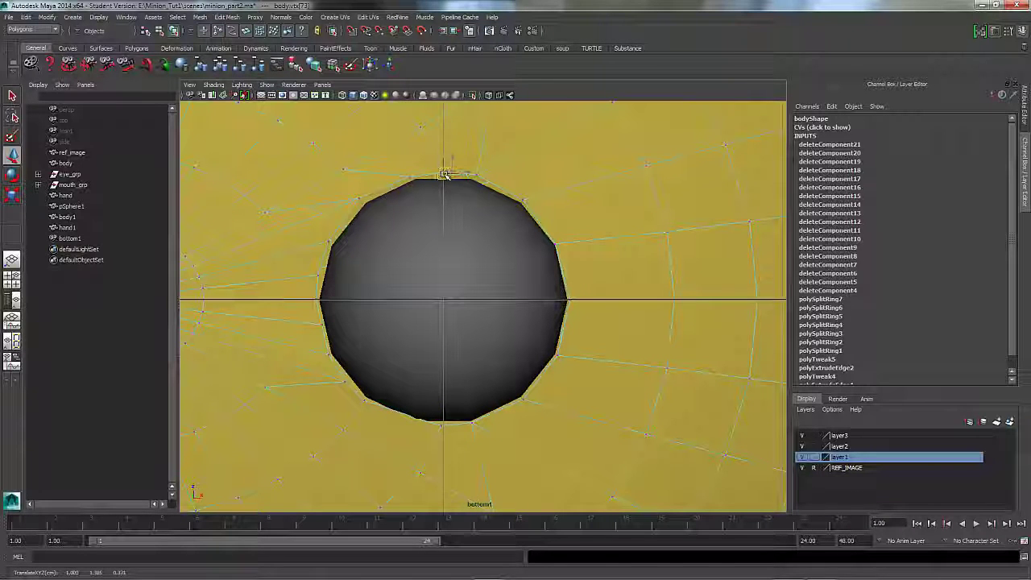
left_click(444, 424)
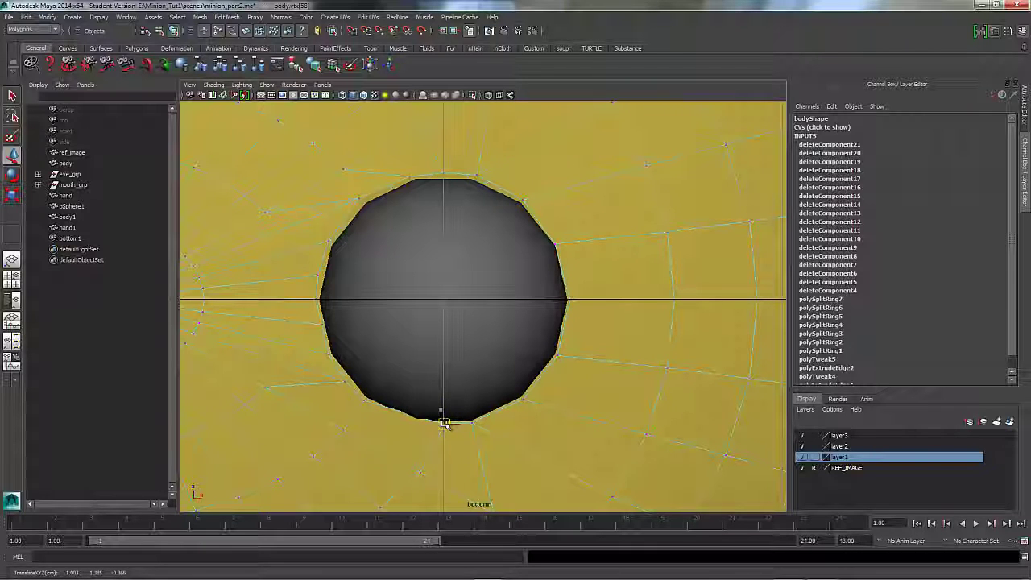
- Shift the two vertices at the leg hole's inner -Z corner along the sphere's outline to space them more evenly
left_click(364, 399)
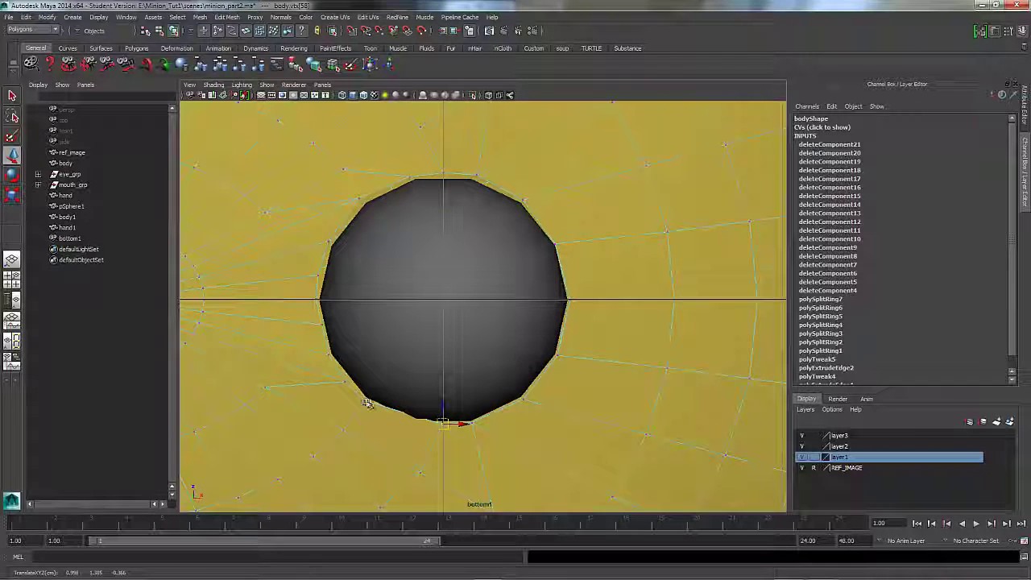
left_click_drag(364, 400, 387, 416)
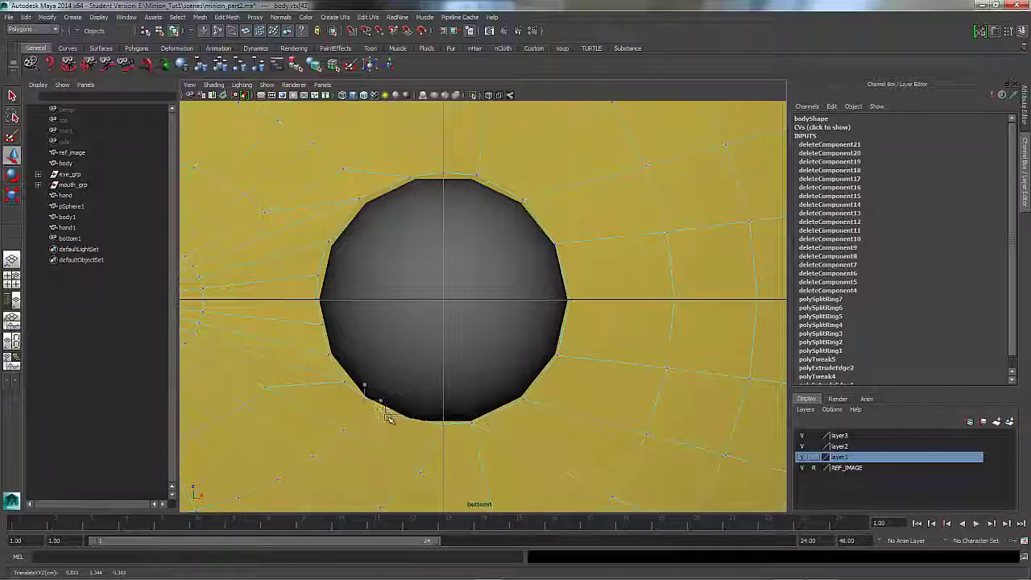
left_click(348, 384)
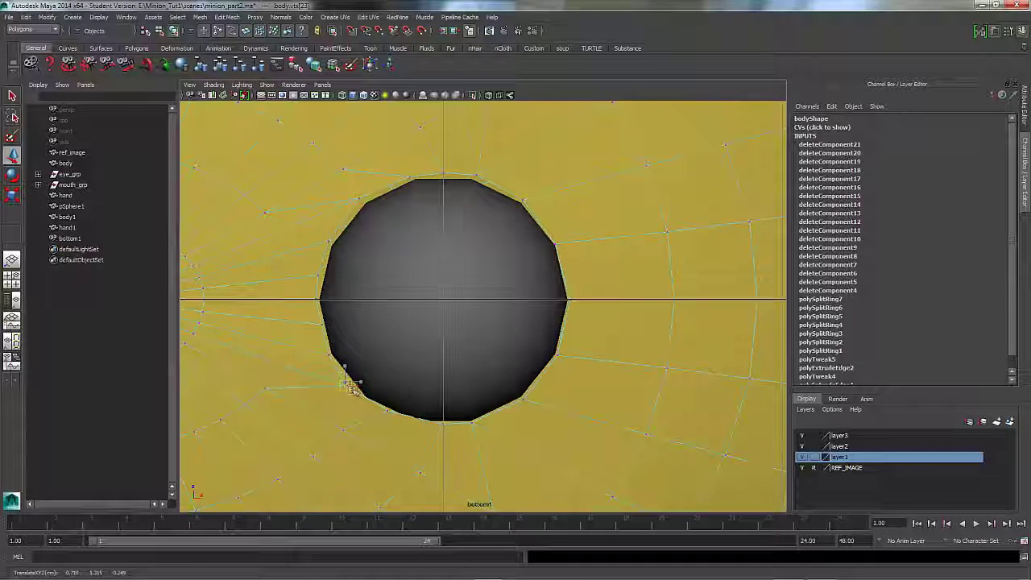
left_click_drag(352, 387, 355, 390)
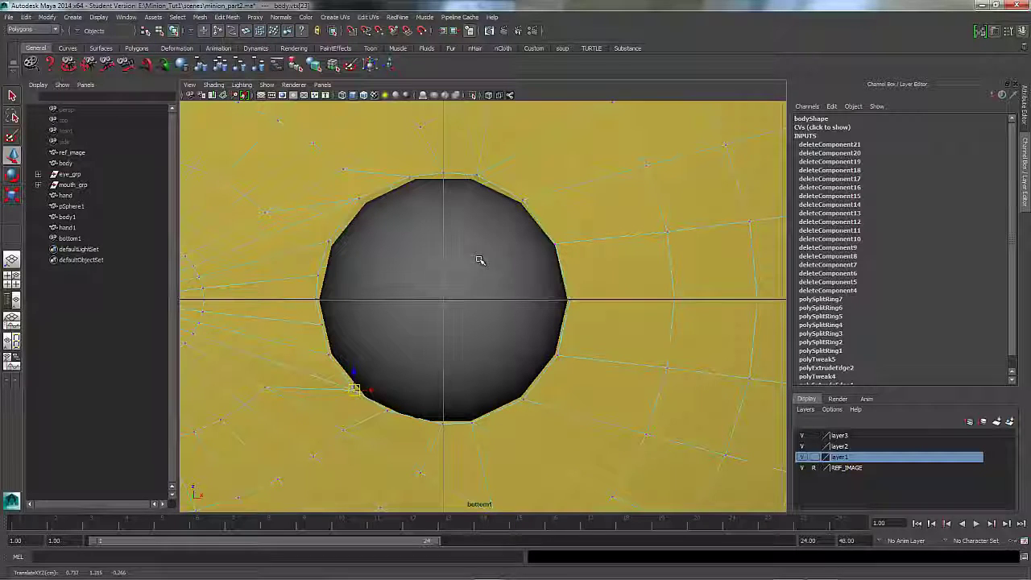
- Hide the guide sphere pSphere1
left_click(412, 262)
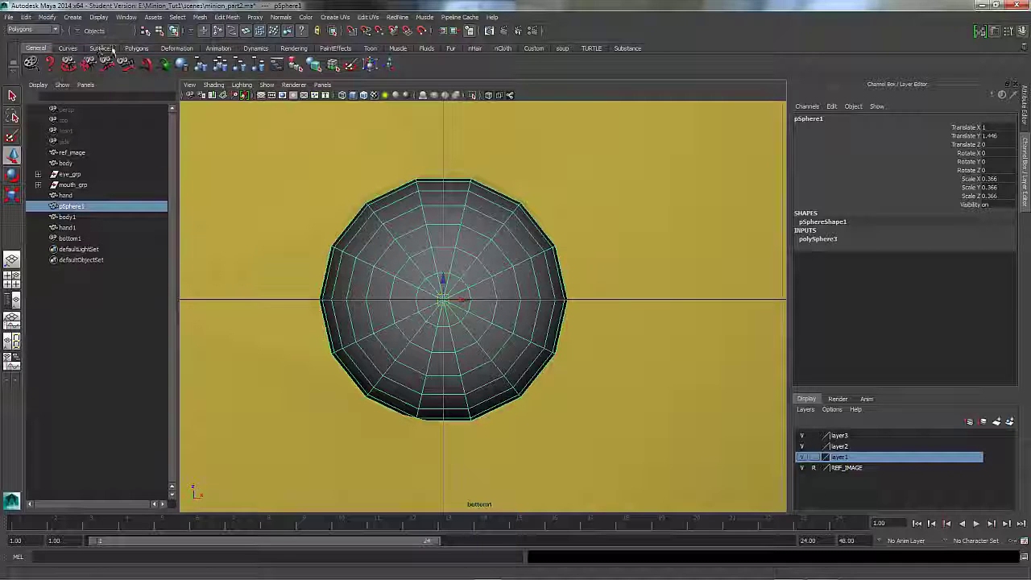
left_click(70, 17)
mouse_move(131, 63)
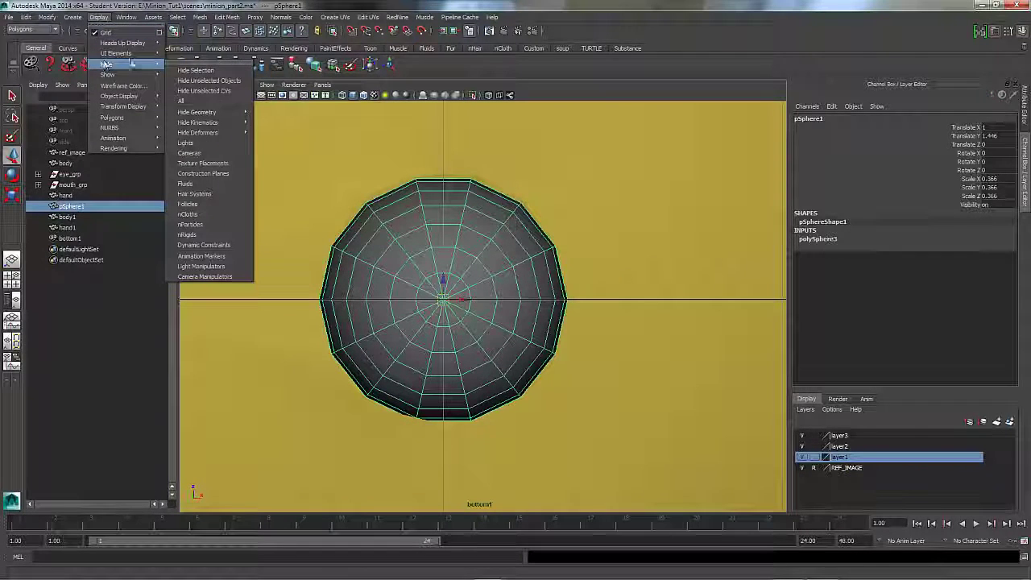
left_click(190, 70)
- Return the body to vertex editing and nudge the vertex just outside the leg hole's +Z extreme slightly toward +X
left_click(605, 230)
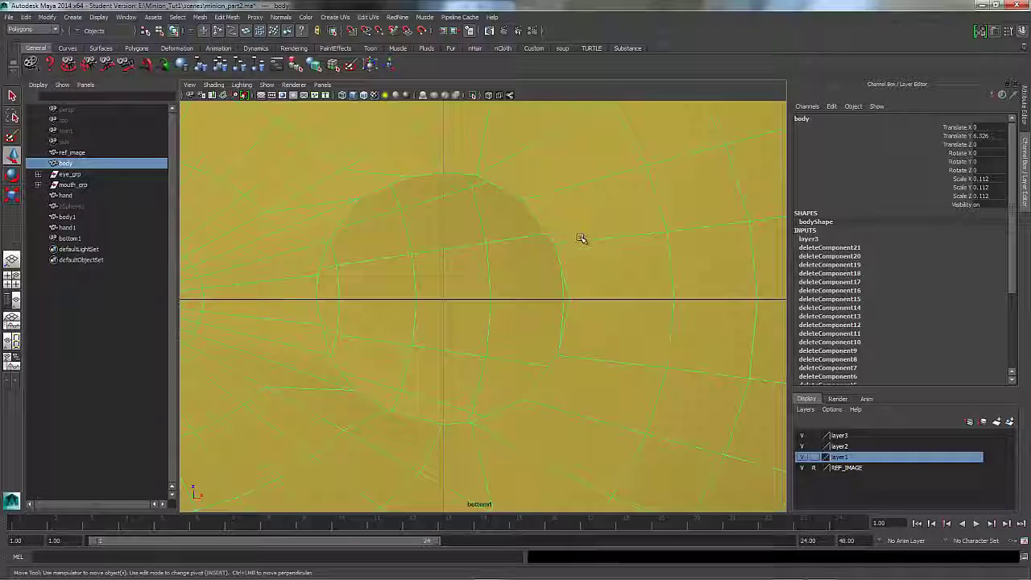
right_click_drag(586, 231, 527, 225)
left_click_drag(476, 175, 451, 177)
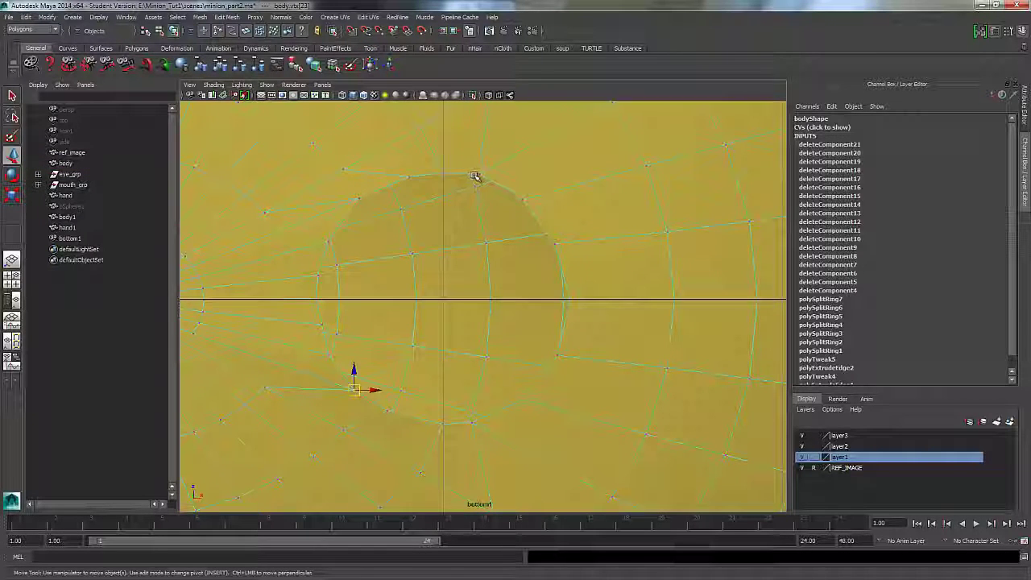
left_click(480, 176)
left_click(478, 175)
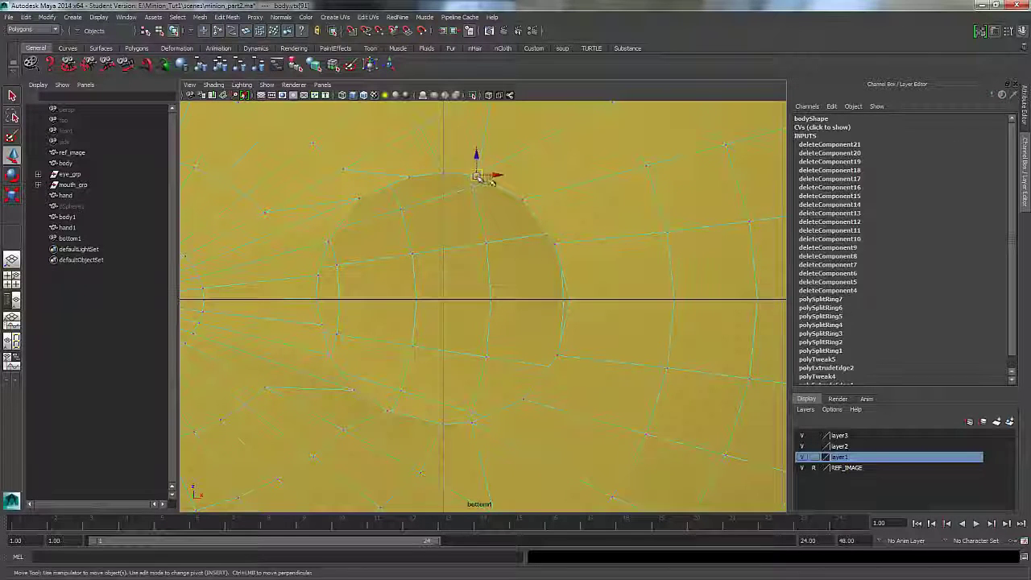
left_click_drag(476, 176, 484, 175)
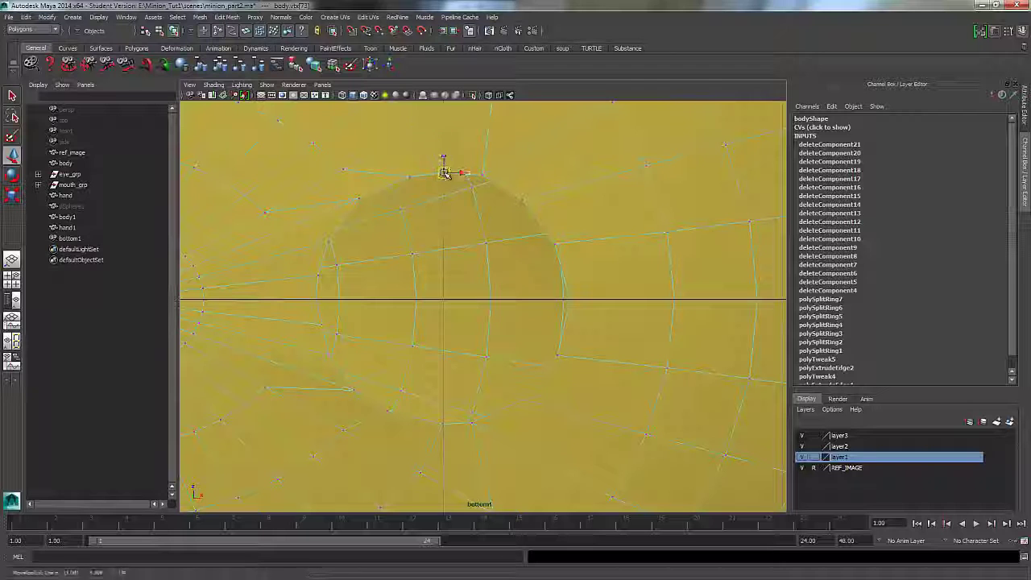
left_click(409, 176)
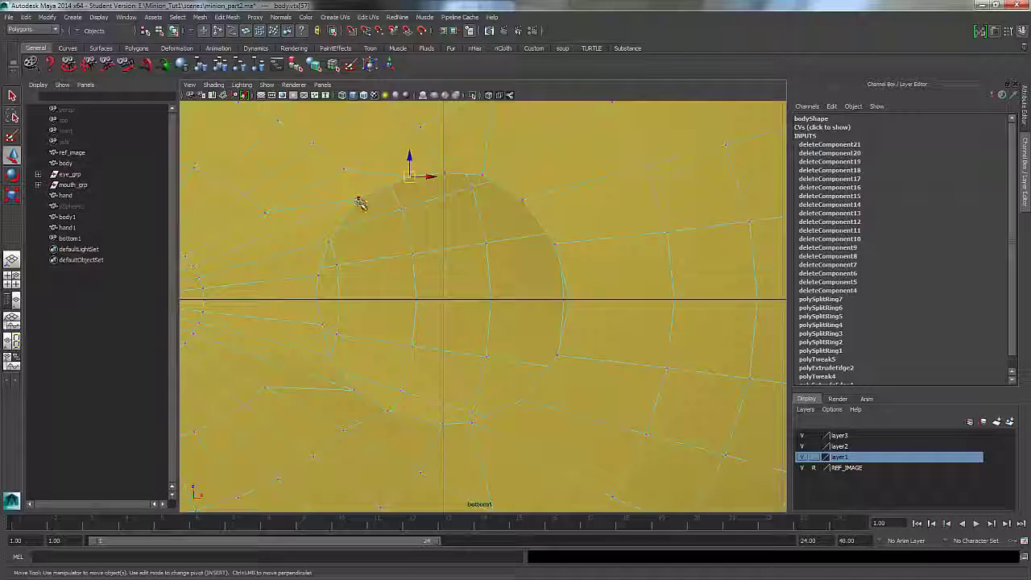
- Adjust the vertices along the leg hole's inner +Z quarter, down to the X axis, to round the curve evenly
left_click(359, 199)
left_click(360, 199)
left_click_drag(359, 199, 367, 200)
left_click(329, 241)
left_click_drag(328, 242, 336, 232)
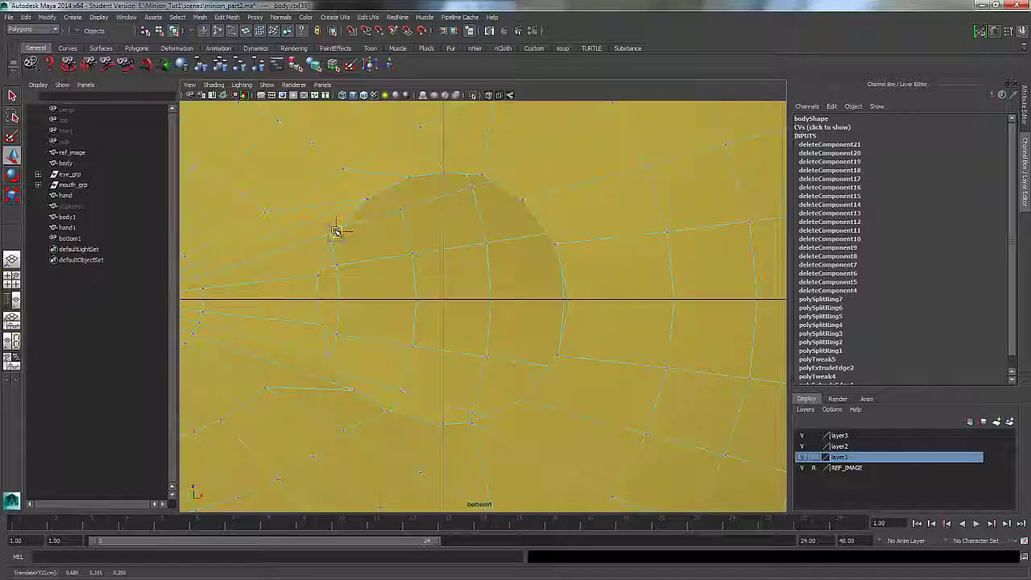
left_click(314, 278)
left_click_drag(317, 278, 319, 271)
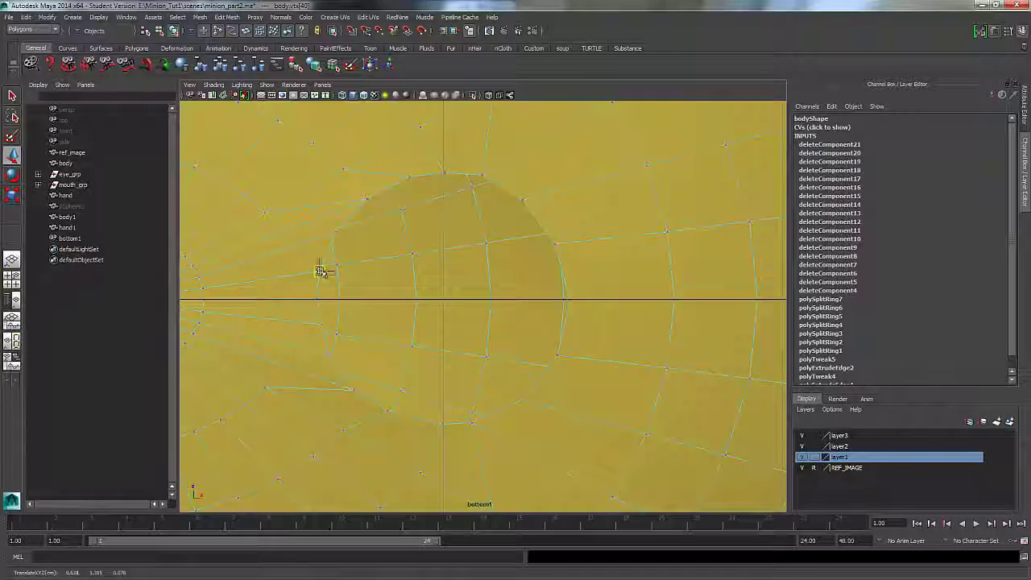
left_click(317, 299)
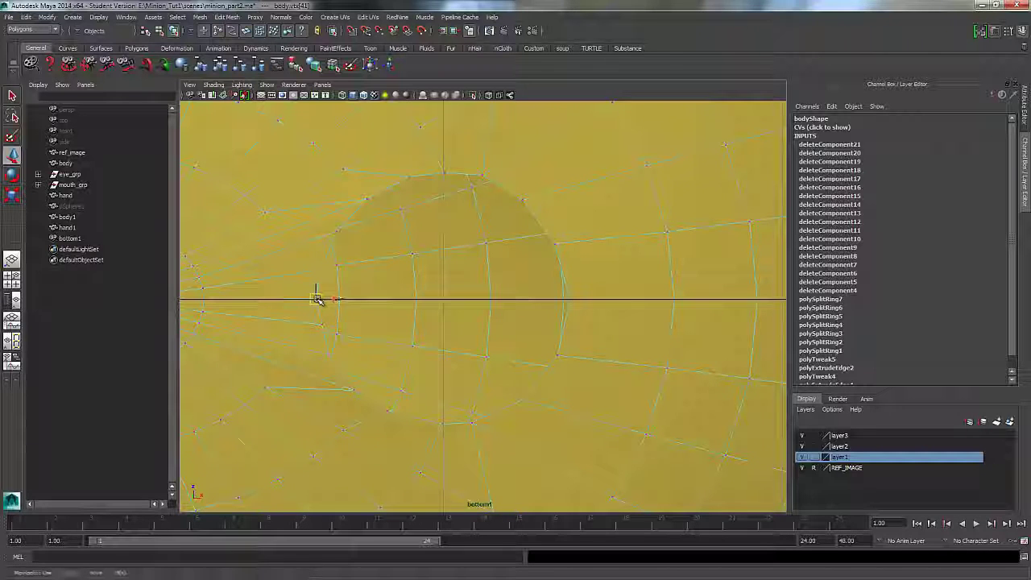
- Fine-tune the vertices along the leg hole's inner -Z quarter and the outer vertex on the X axis for a smoother circle
left_click(329, 352)
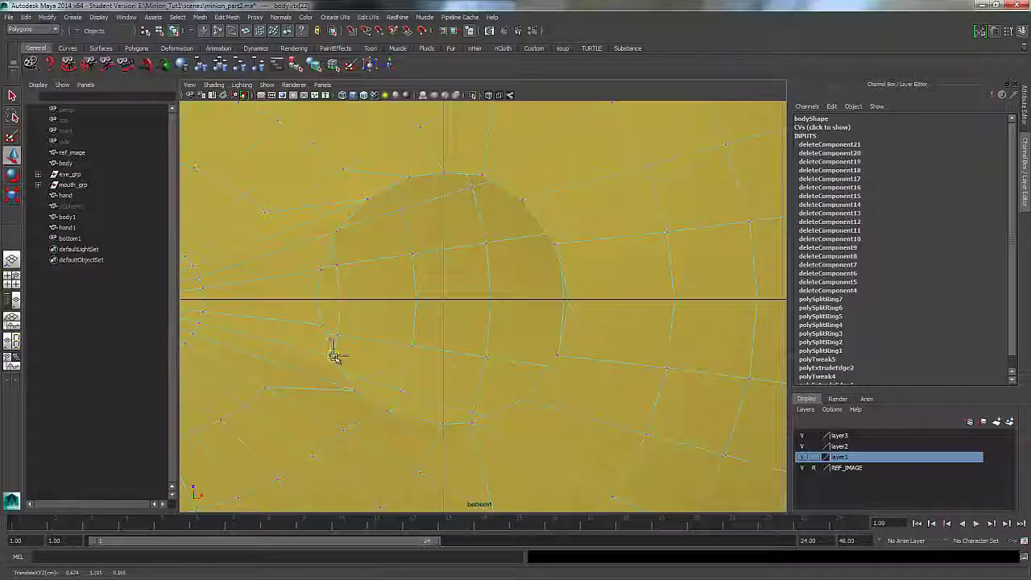
left_click(354, 391)
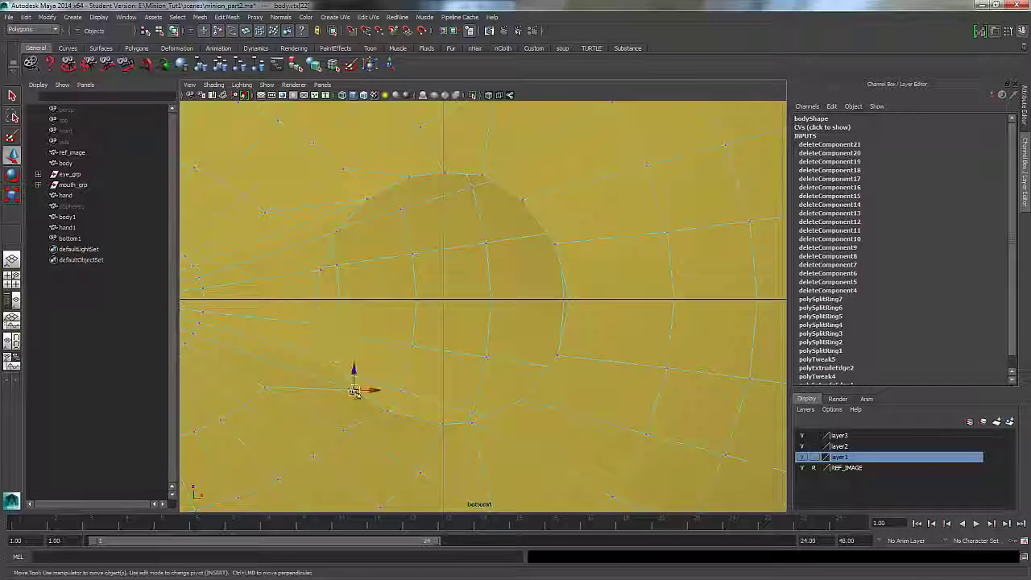
left_click_drag(354, 392, 357, 390)
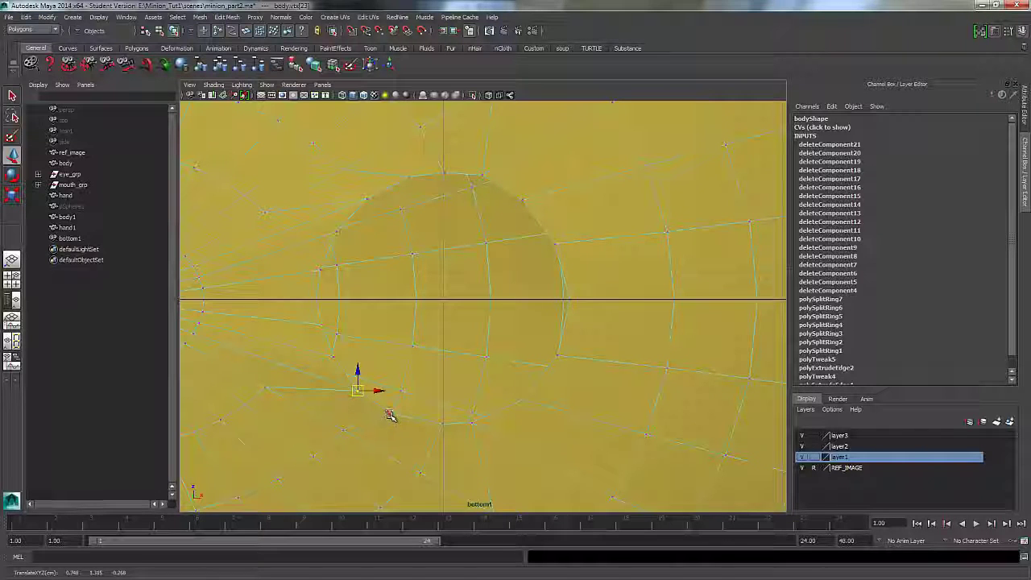
left_click(388, 412)
left_click_drag(388, 413, 393, 415)
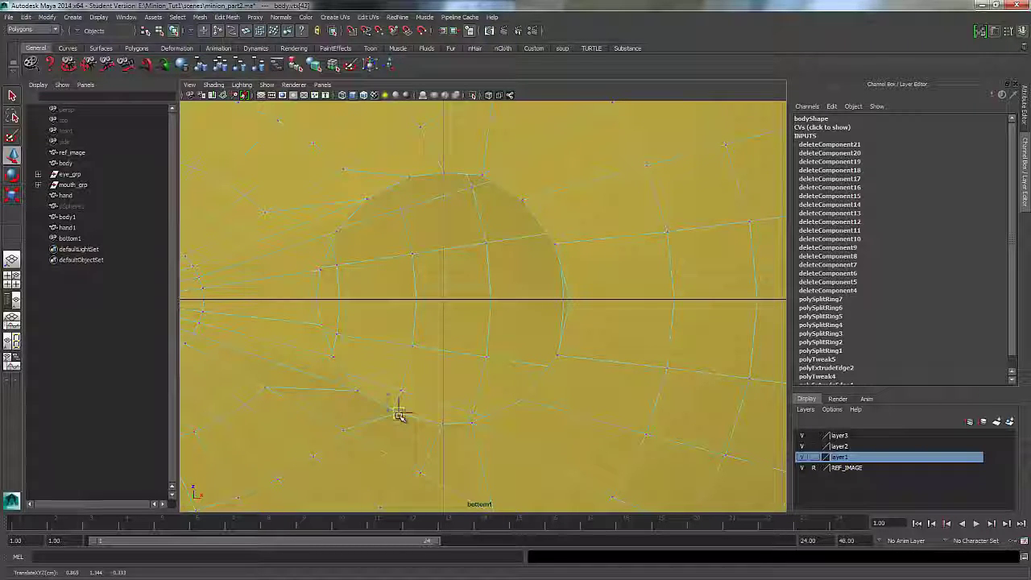
left_click(443, 424)
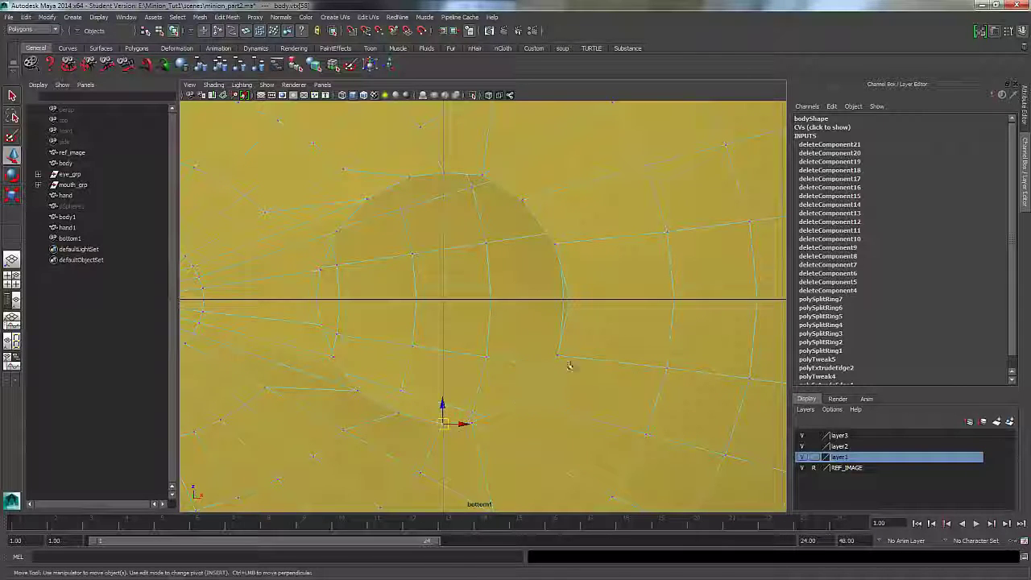
left_click(568, 297)
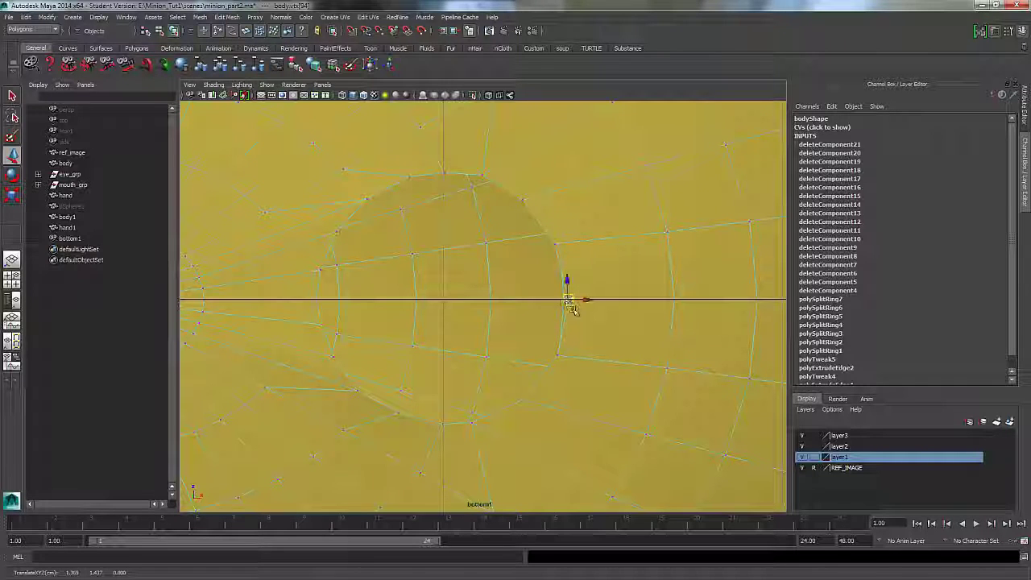
- Select the leg hole's border edge loop in edge mode and switch to the front orthographic view
right_click_drag(591, 214, 555, 209)
double_click(540, 219)
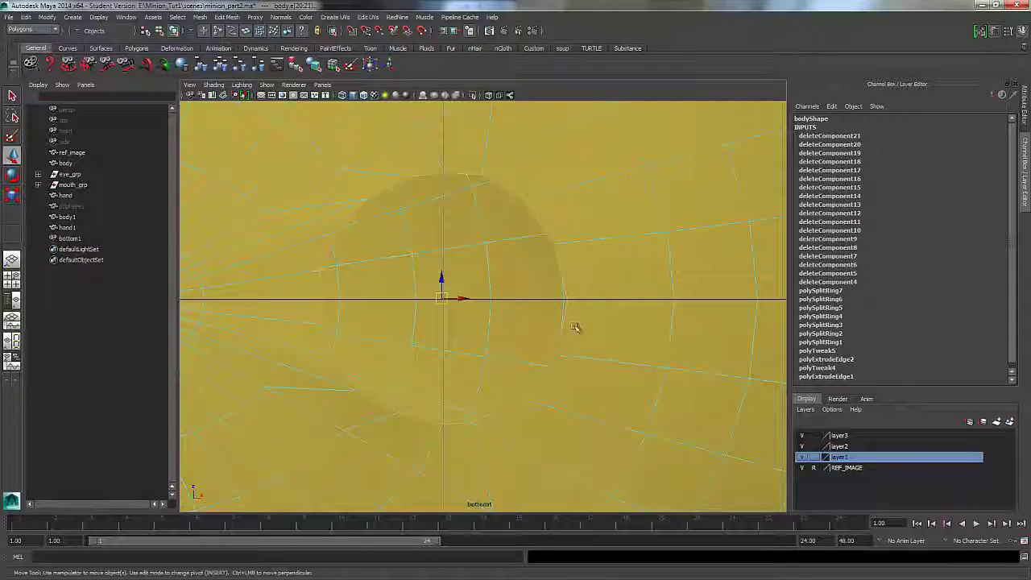
left_click(322, 84)
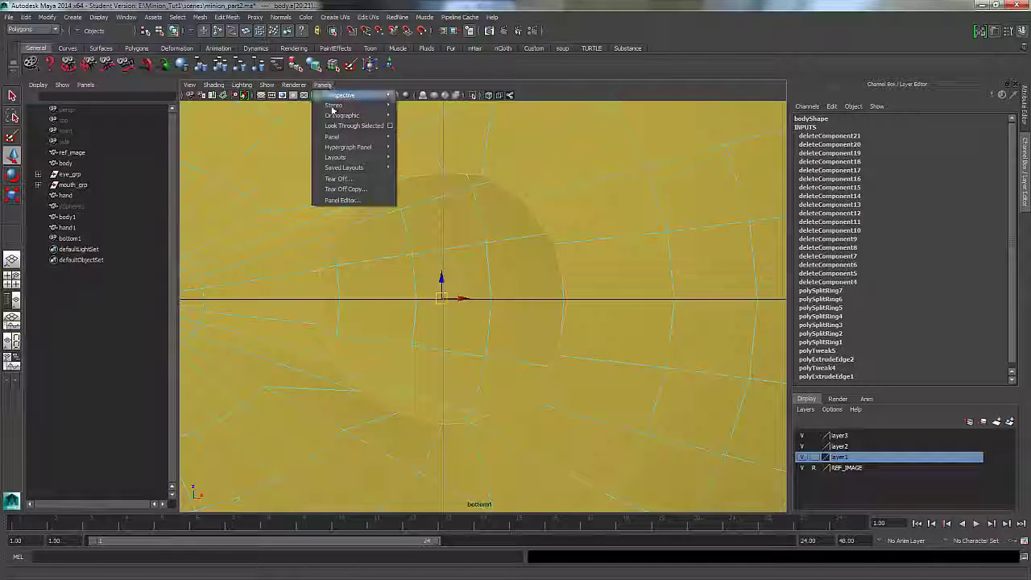
mouse_move(333, 118)
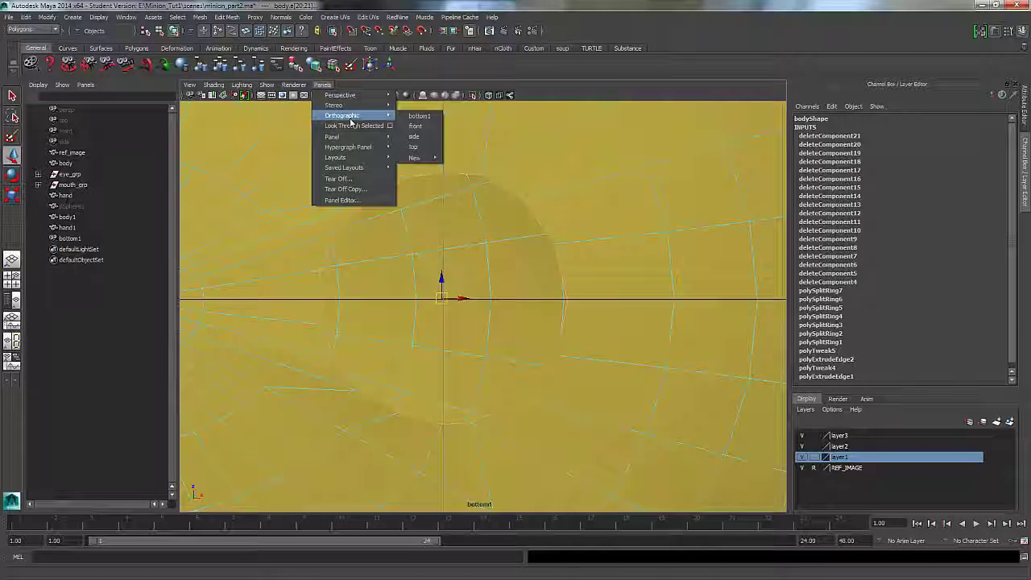
left_click(419, 127)
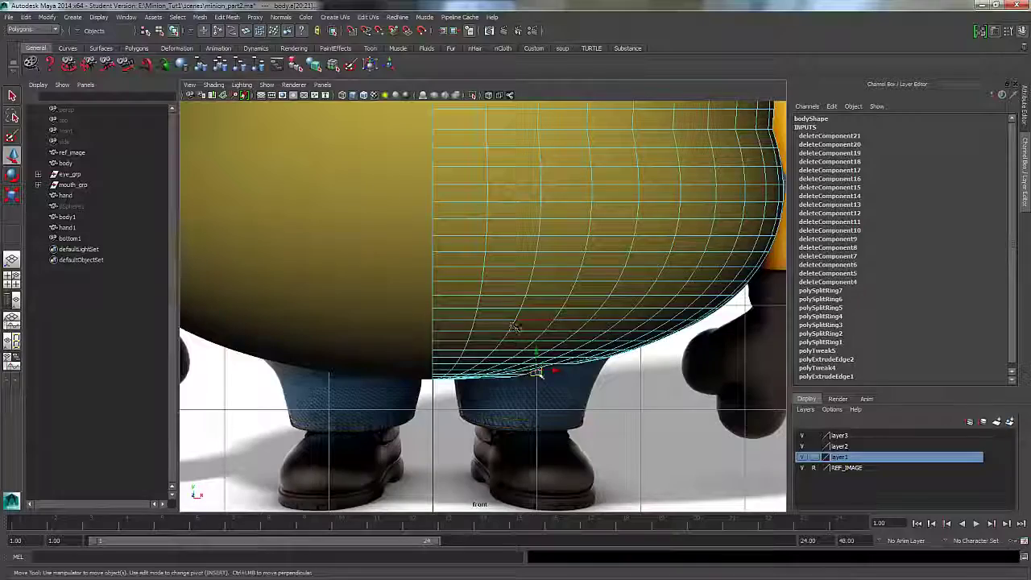
- Extrude the leg hole's border edges downward with Translate Y -0.109 and flatten the new rim with Scale Y 0.024
right_click_drag(673, 319, 707, 320, "alt")
middle_click_drag(538, 313, 371, 161, "alt")
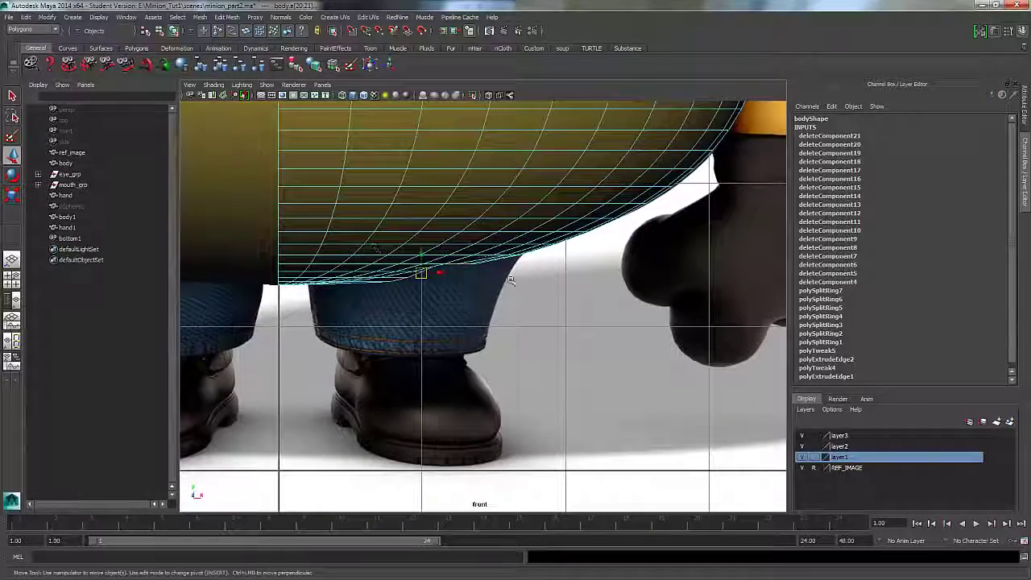
left_click(232, 18)
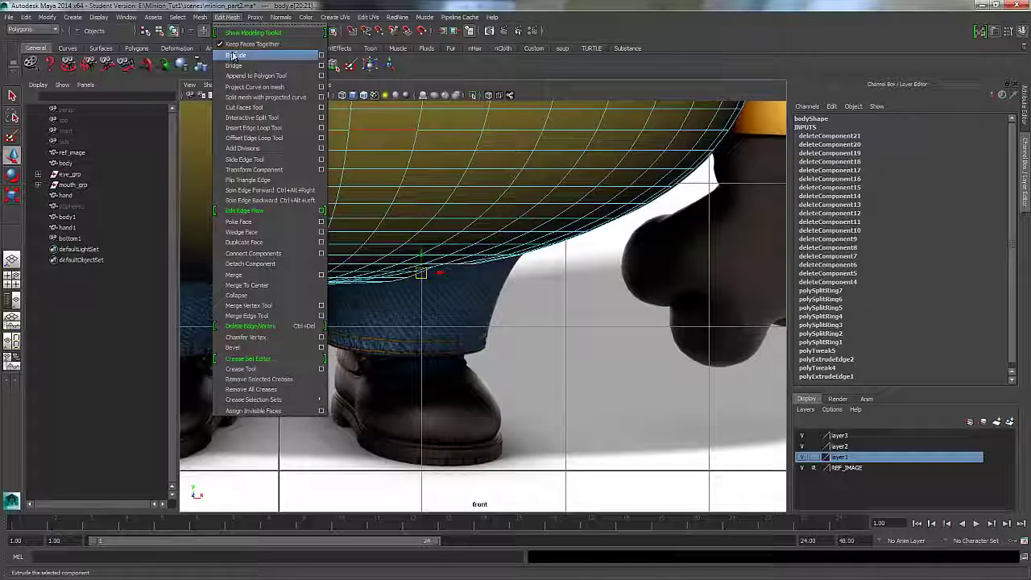
left_click(242, 46)
left_click(405, 249)
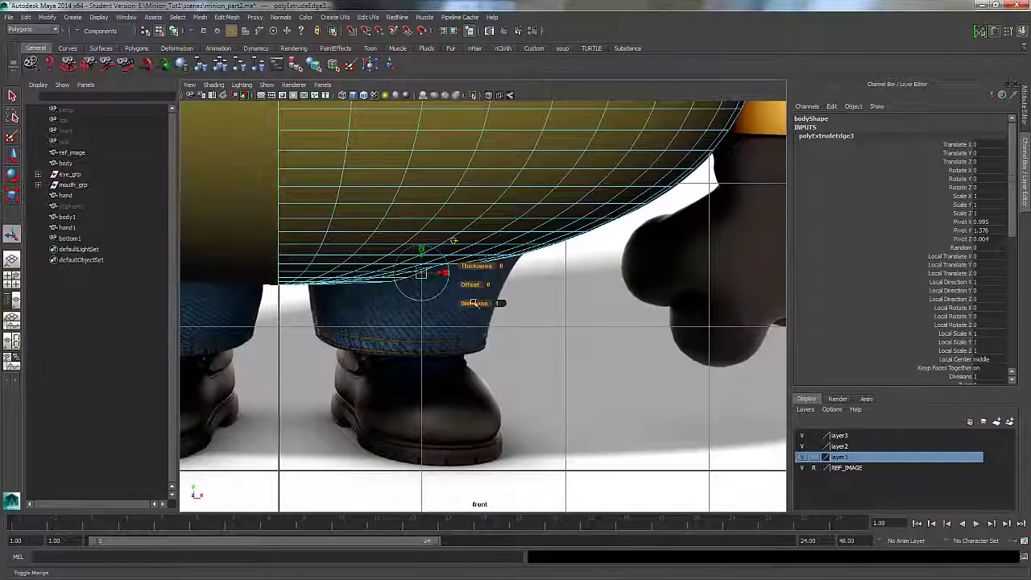
left_click_drag(421, 256, 422, 302)
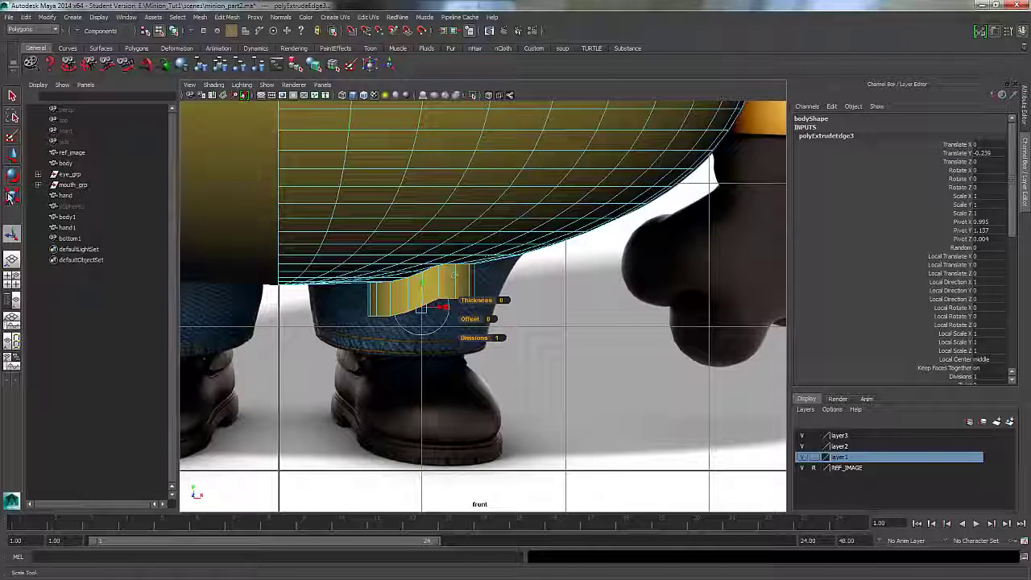
mouse_move(425, 283)
left_mouse_down()
mouse_move(432, 308)
mouse_move(423, 270)
left_mouse_up()
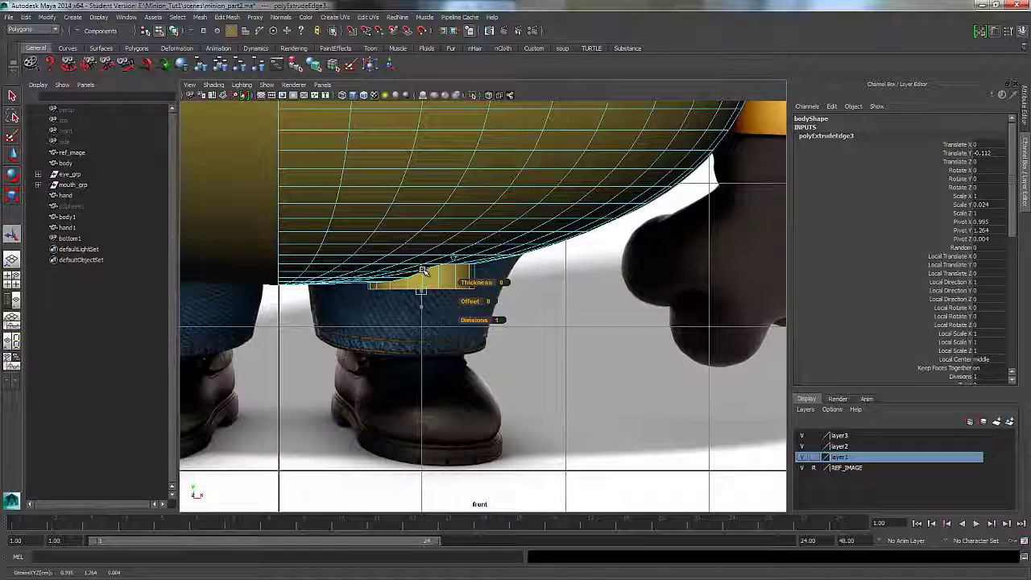
left_click_drag(429, 307, 434, 310)
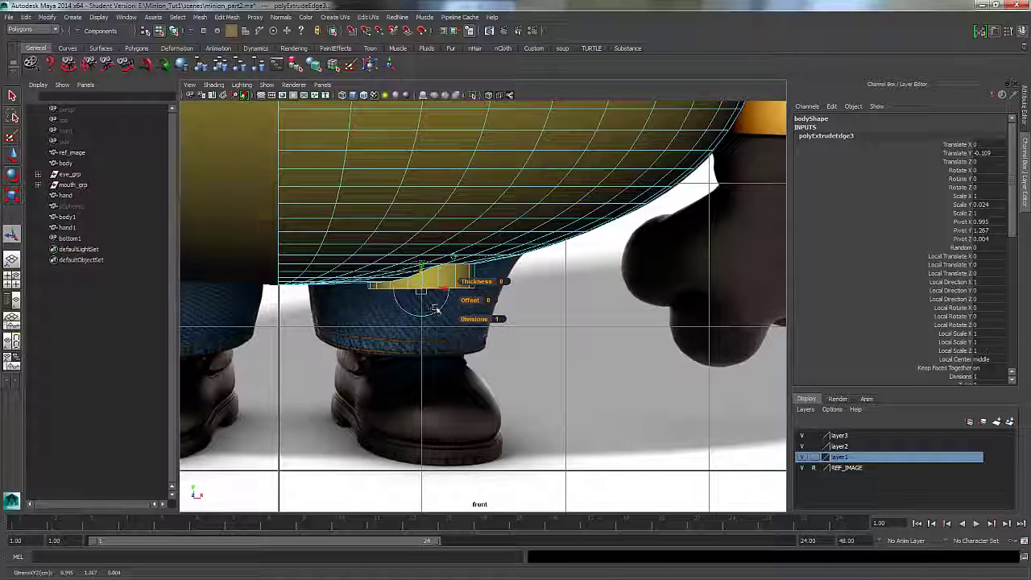
- Examine the extruded leg rim in the perspective view from below and from the front
left_click(322, 85)
mouse_move(346, 95)
left_click(417, 100)
left_click_drag(435, 299, 426, 175, "alt")
right_click_drag(426, 174, 717, 195, "alt")
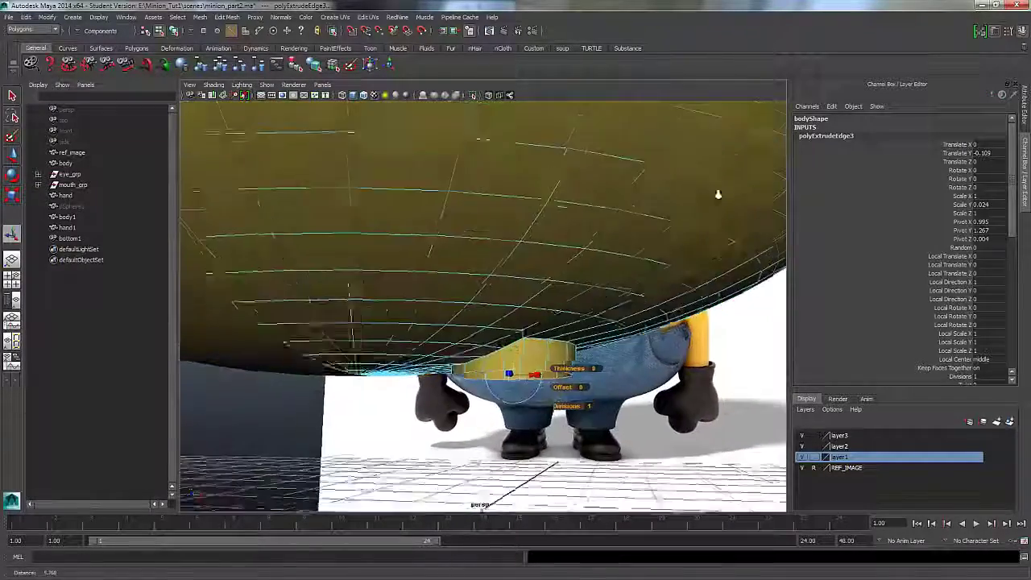
left_click_drag(718, 195, 552, 239, "alt")
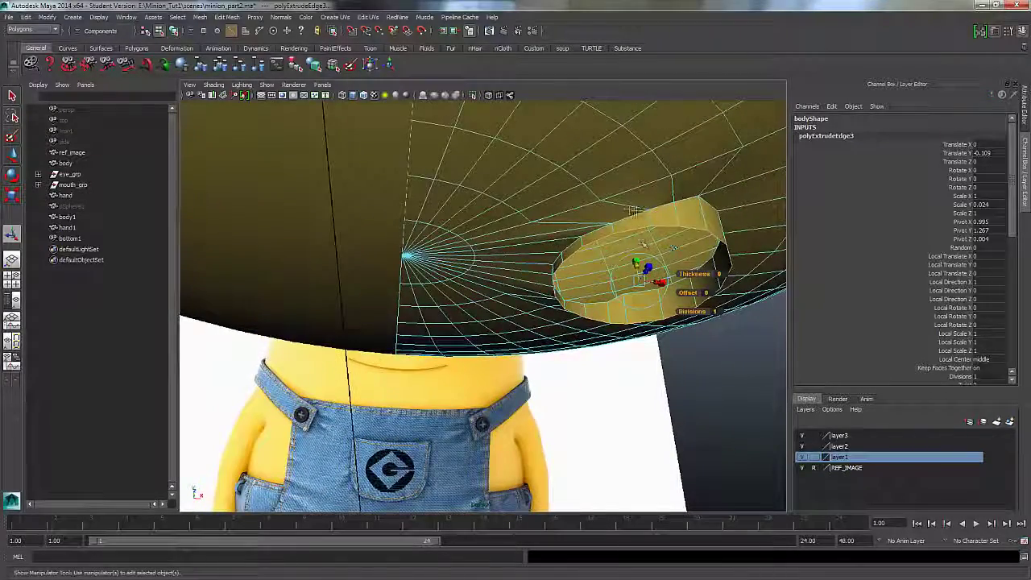
left_click_drag(634, 210, 567, 246, "alt")
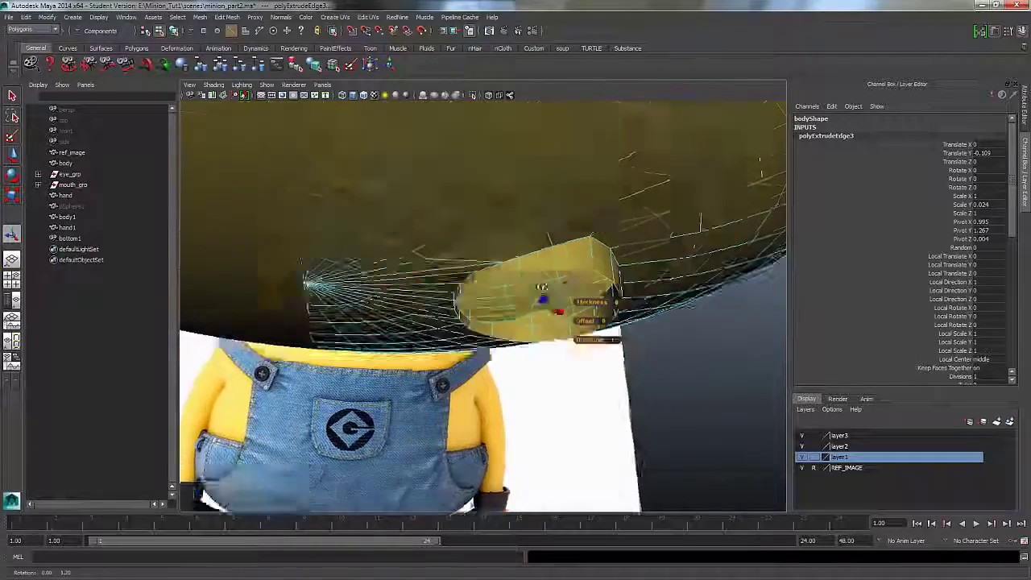
left_click_drag(542, 286, 536, 306, "alt")
- Extrude the rim again in the front view with Translate Y -0.861 and taper the leg's lower end with a uniform scale of 0.733
left_click(227, 17)
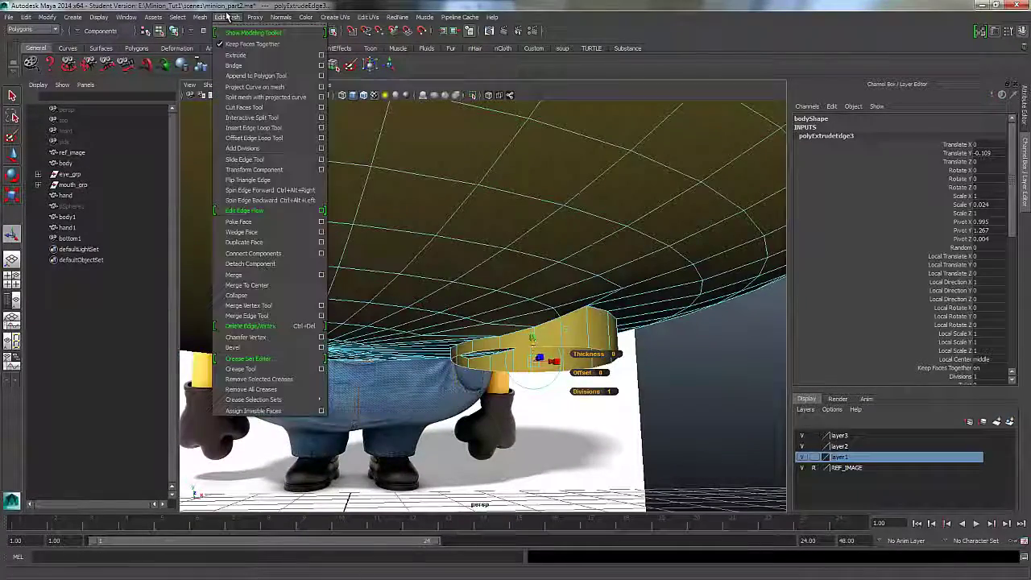
left_click(236, 54)
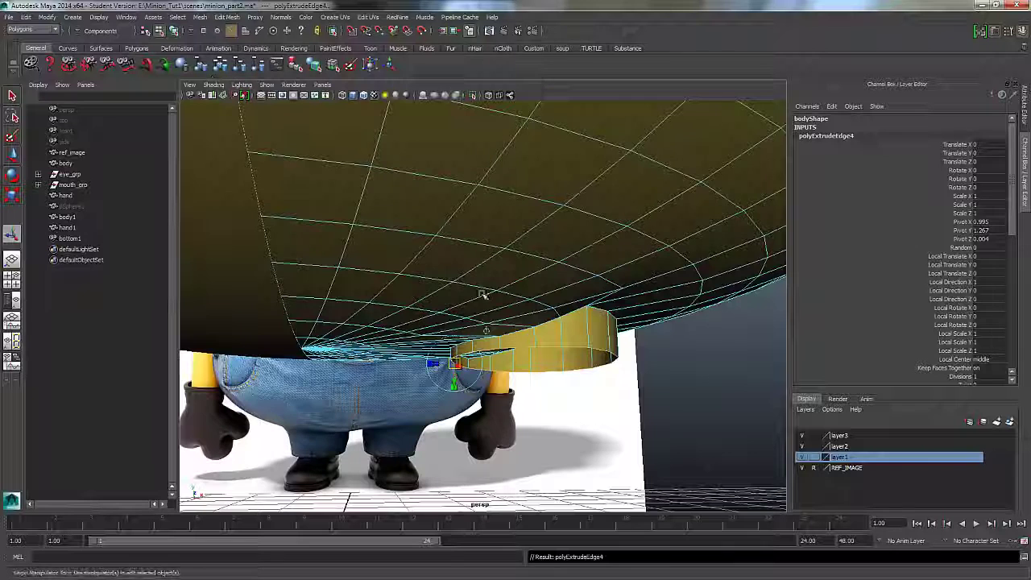
left_click(321, 84)
mouse_move(370, 117)
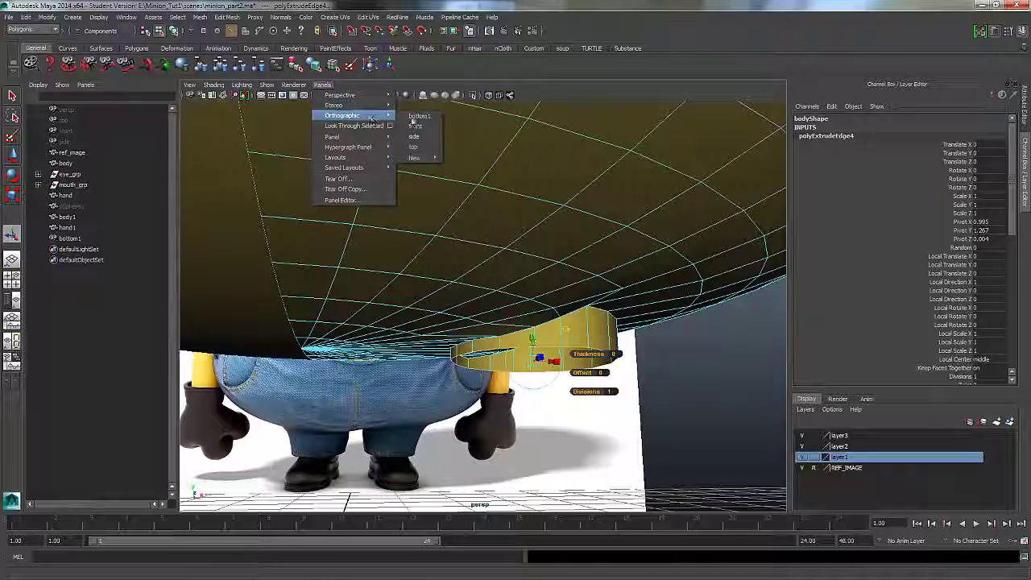
left_click(414, 125)
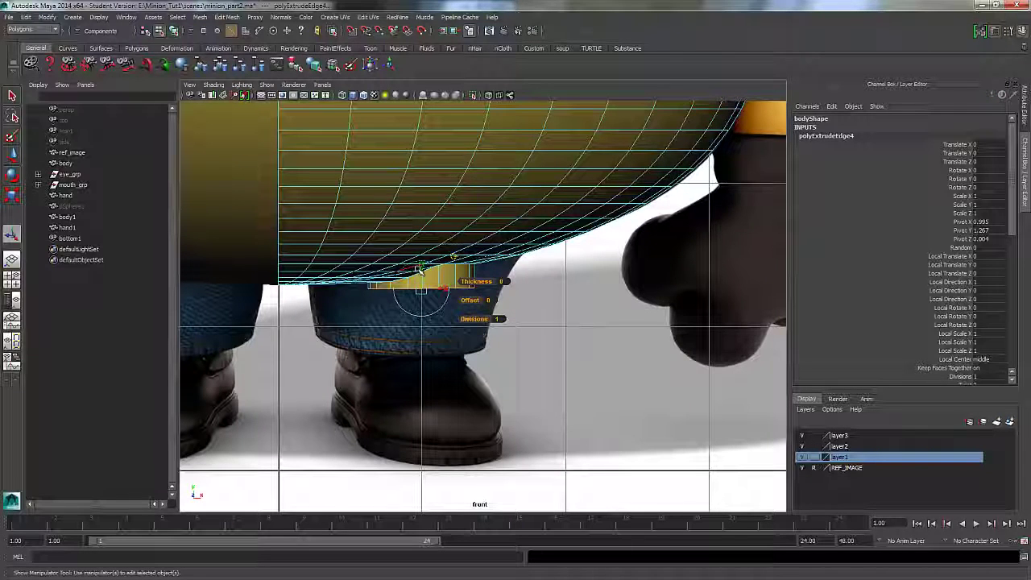
left_click_drag(427, 271, 406, 372)
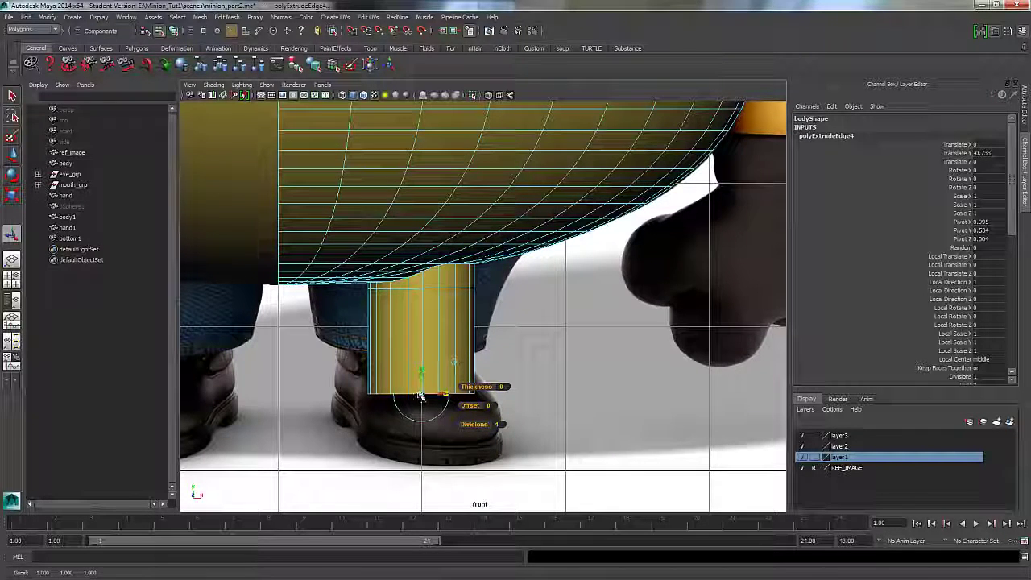
left_click_drag(421, 395, 418, 394)
left_click_drag(416, 395, 449, 411)
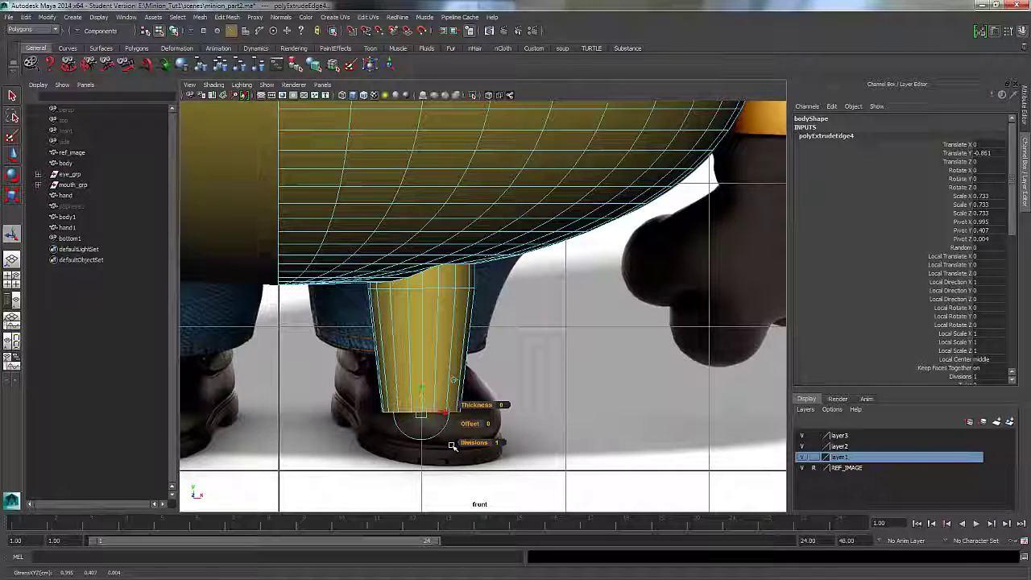
key("q")
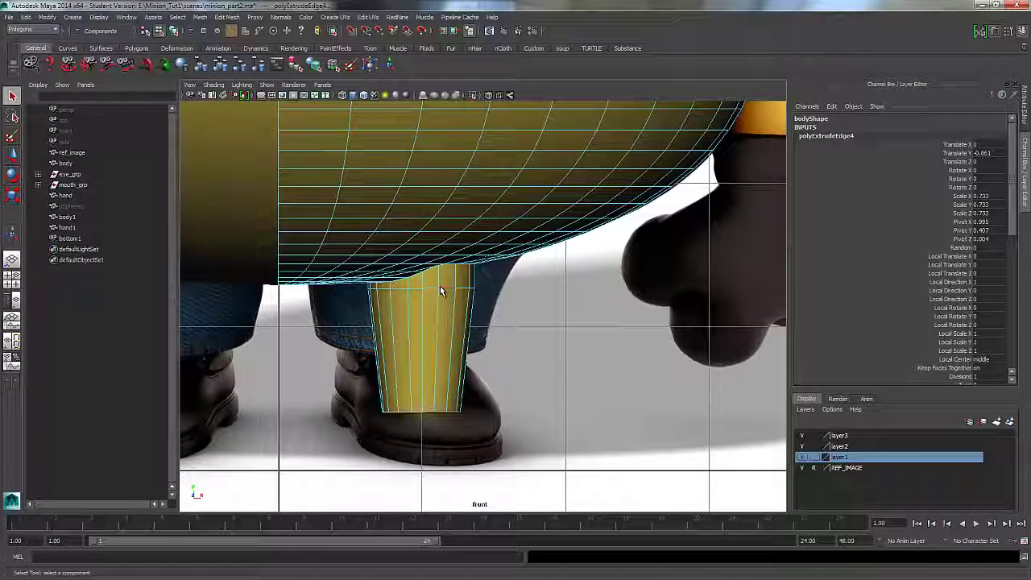
- Preview the body smoothed and examine the leg's proportions against the whole character in the perspective view
key("3")
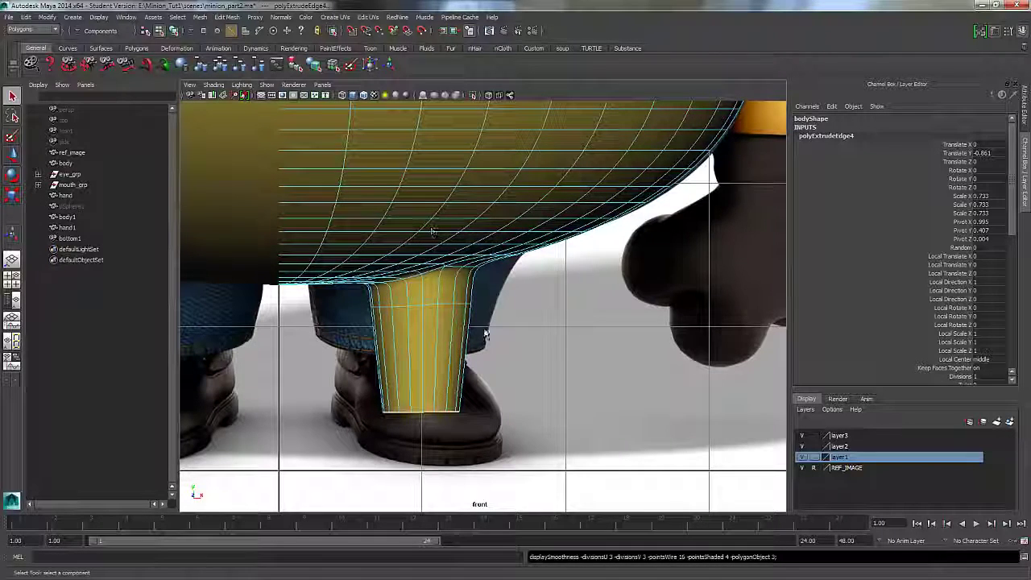
left_click_drag(450, 278, 454, 274, "alt")
left_click(323, 86)
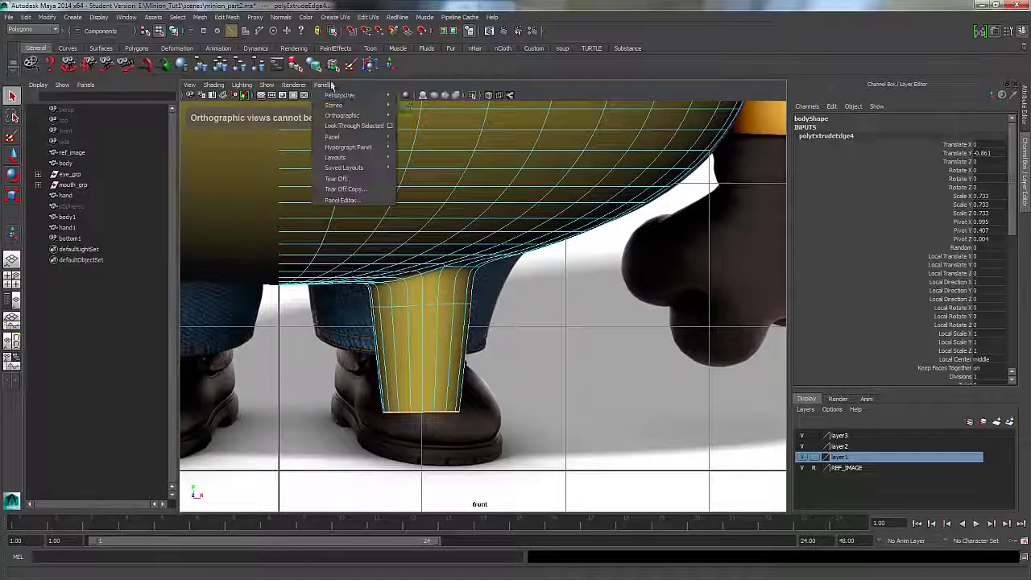
mouse_move(346, 95)
left_click(417, 96)
left_click_drag(451, 211, 573, 306, "alt")
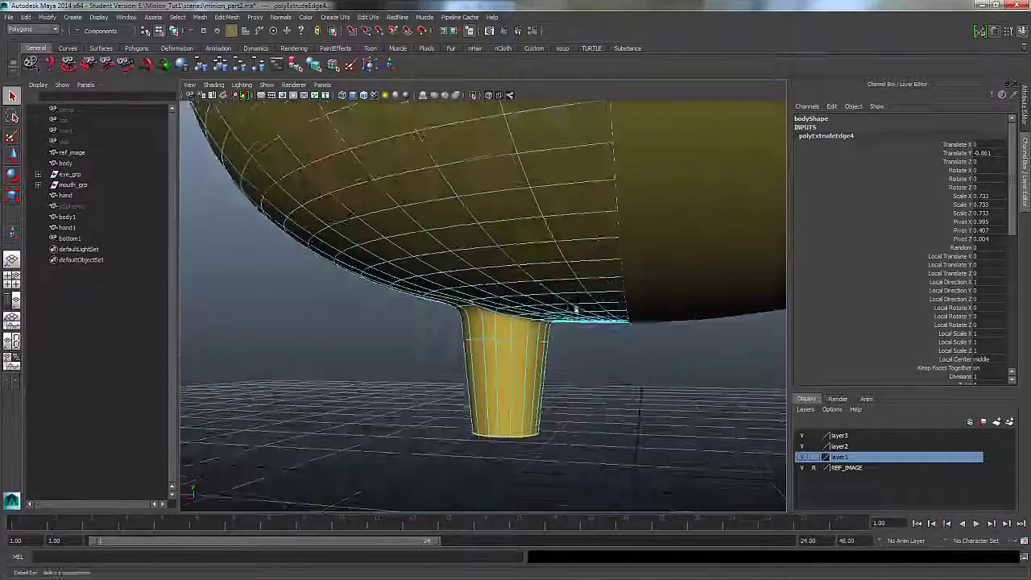
right_click_drag(572, 306, 389, 246, "alt")
left_click_drag(390, 247, 591, 276, "alt")
right_click_drag(591, 277, 198, 251, "alt")
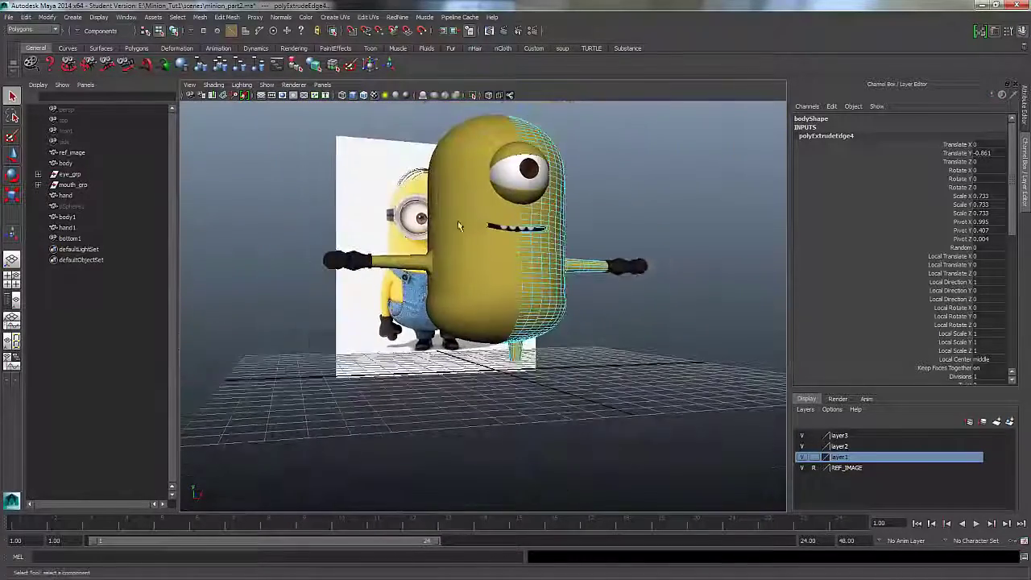
left_click_drag(457, 225, 401, 281, "alt")
right_click_drag(416, 260, 483, 247, "alt")
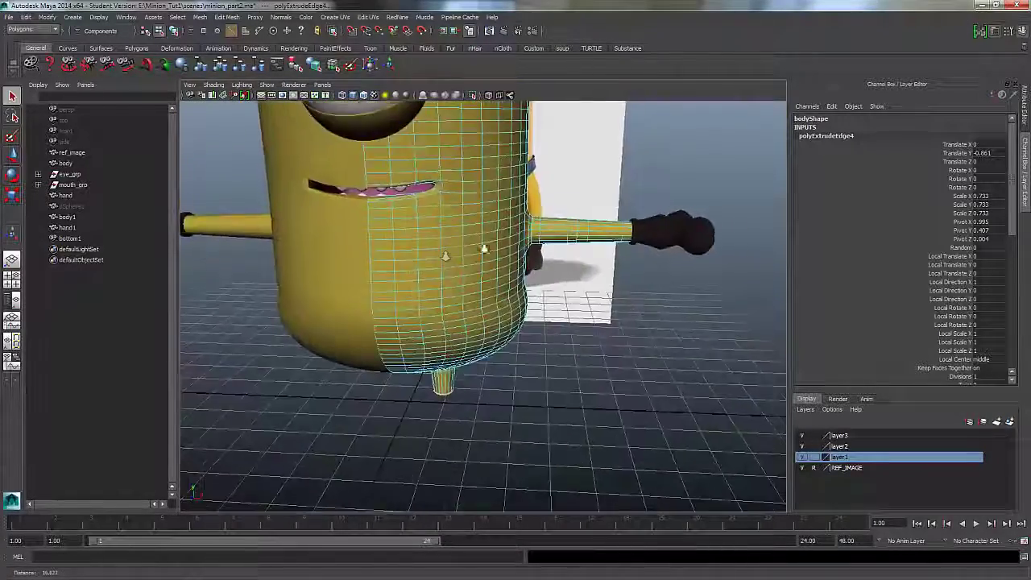
right_click_drag(631, 241, 665, 239, "alt")
middle_click_drag(463, 237, 469, 296, "alt")
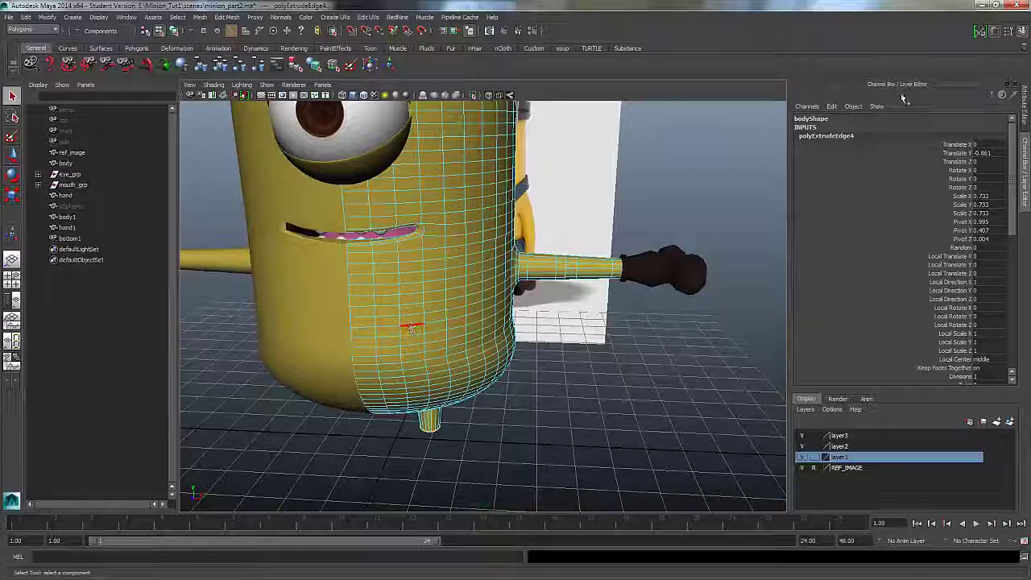
- Inspect the smoothed joint between leg and body up close, then return the body to the unsmoothed display
right_click_drag(428, 378, 465, 327, "alt")
middle_click_drag(442, 351, 467, 361, "alt")
left_click_drag(467, 361, 441, 308, "alt")
right_click_drag(488, 347, 594, 322, "alt")
middle_click_drag(472, 228, 506, 174, "alt")
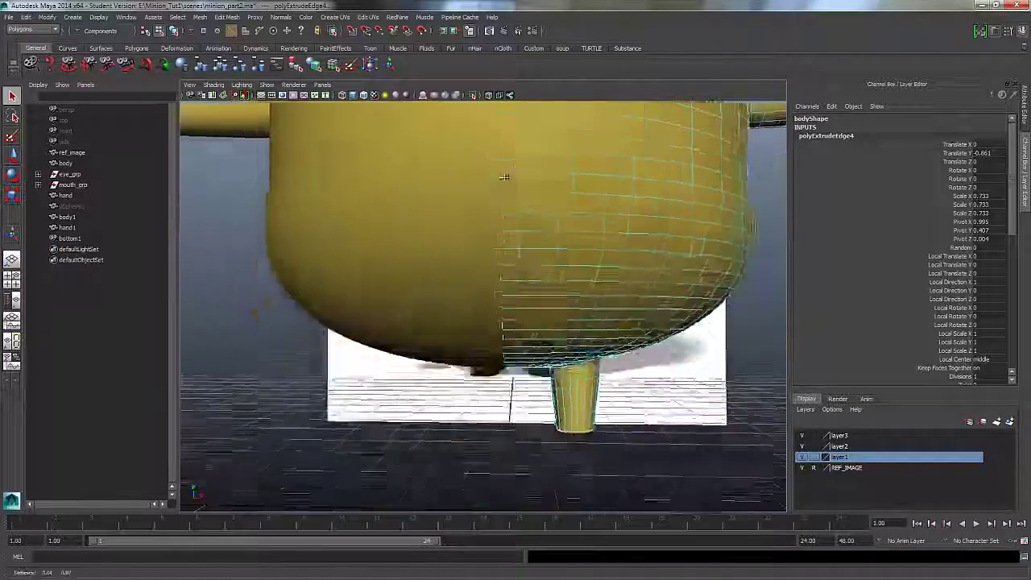
left_click_drag(506, 174, 493, 133, "alt")
right_click_drag(596, 285, 690, 267, "alt")
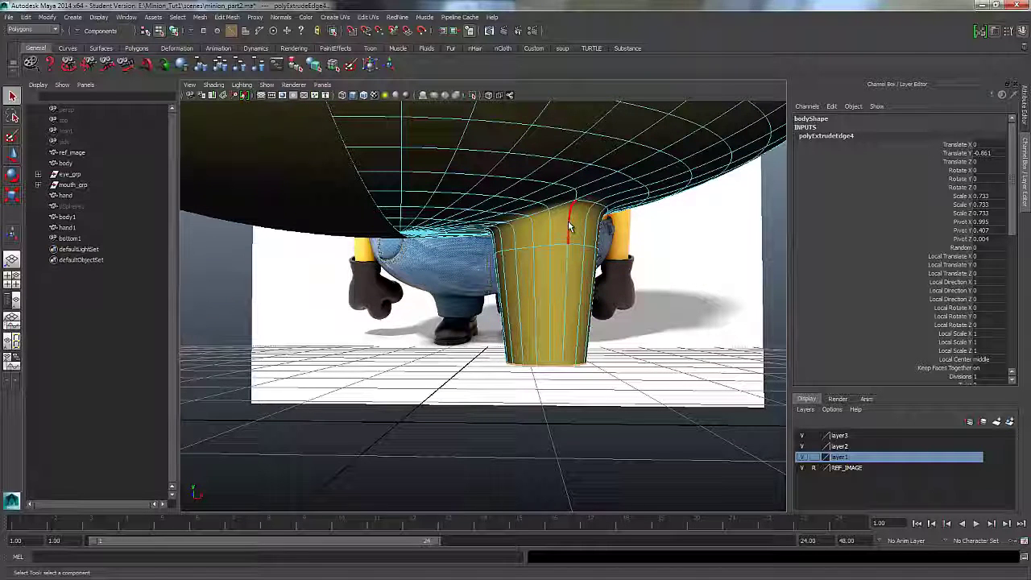
key("1")
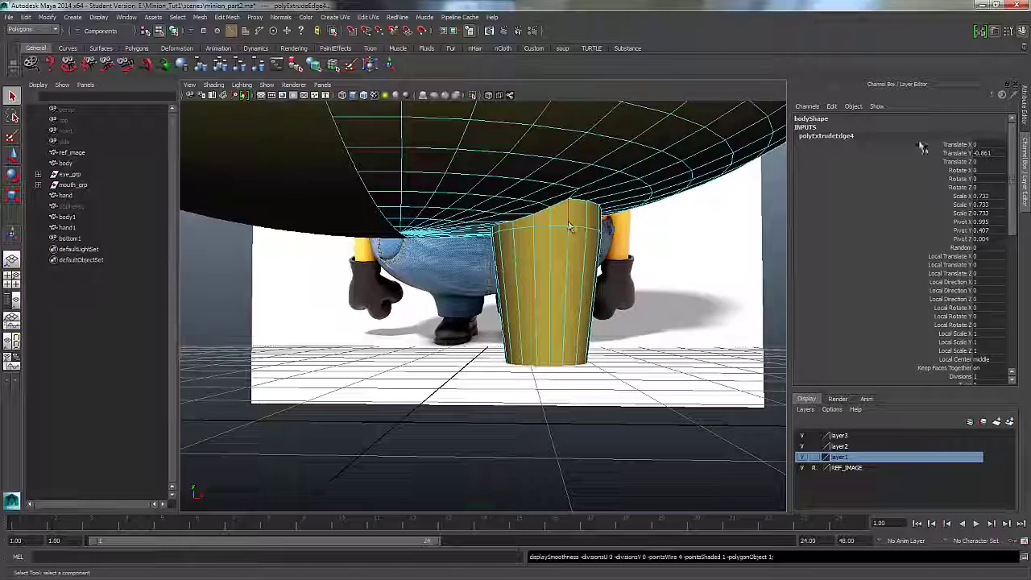
- In vertex mode, nudge a vertex on the front and one on the back of the leg's upper rim slightly along Y
left_click_drag(468, 261, 460, 219, "alt")
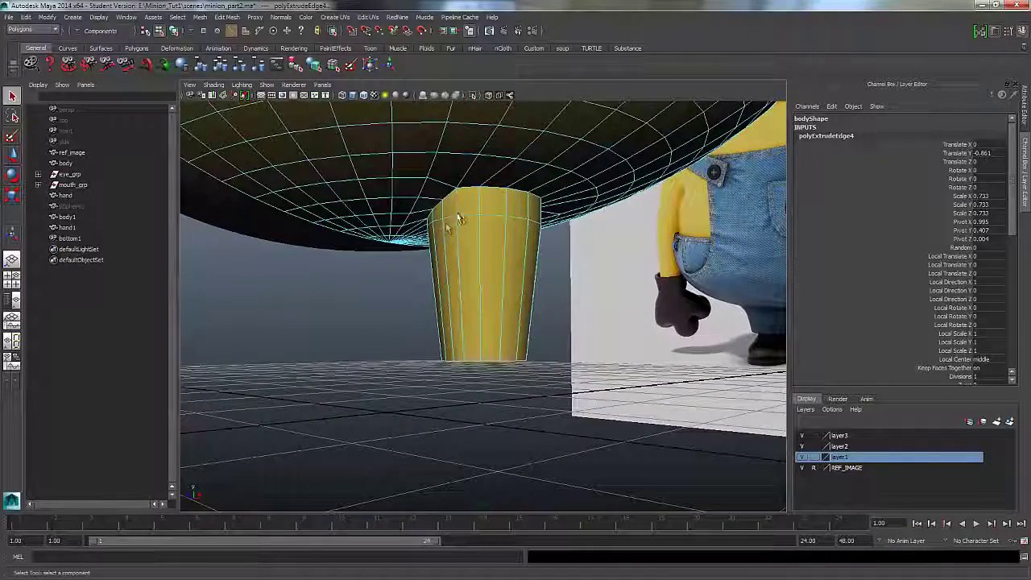
right_click(464, 215)
left_click(460, 188)
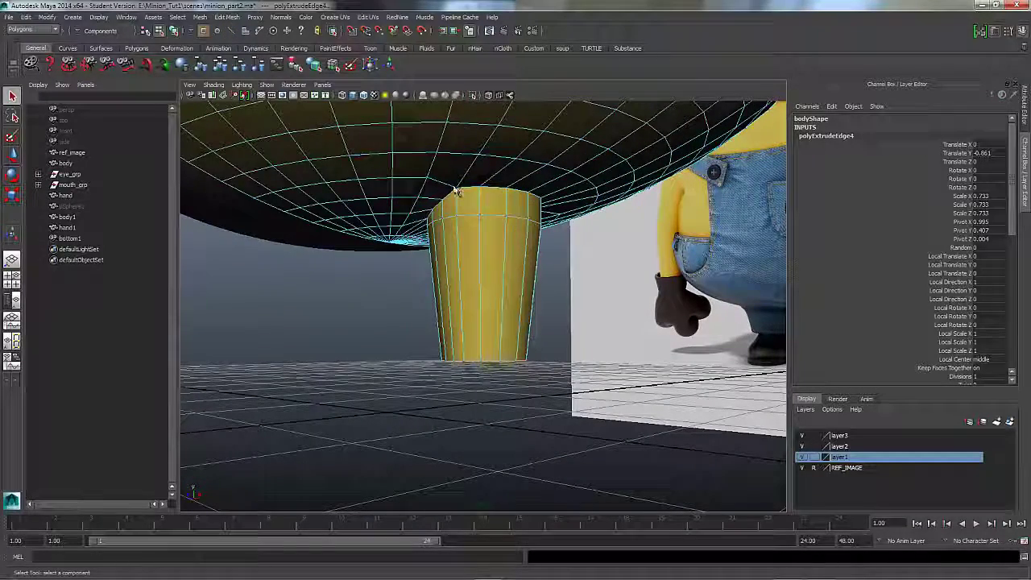
left_click(455, 193)
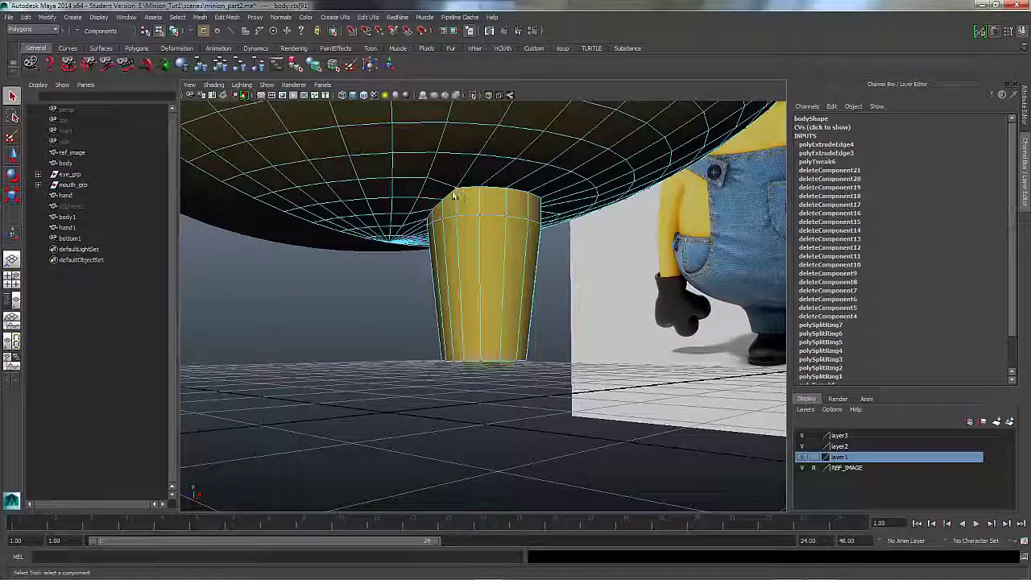
left_click(12, 154)
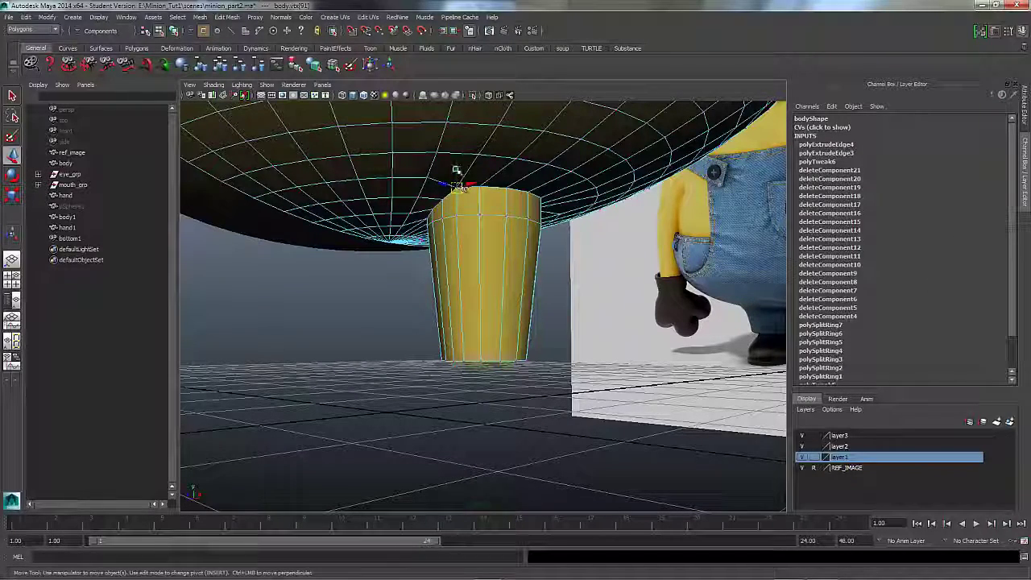
left_click_drag(456, 172, 457, 174)
left_click_drag(527, 224, 416, 201, "alt")
left_click(416, 215)
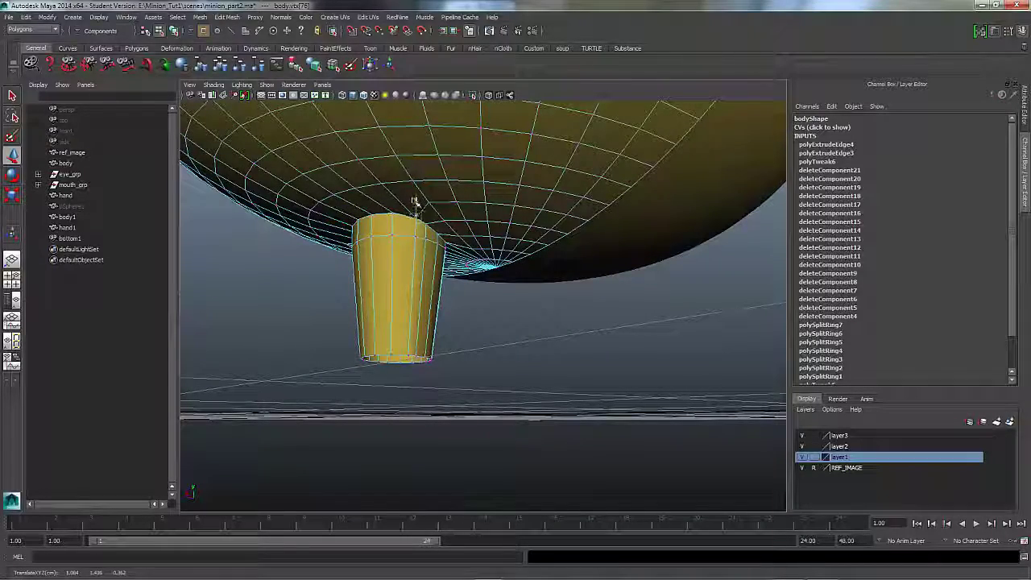
left_click_drag(441, 254, 470, 244, "alt")
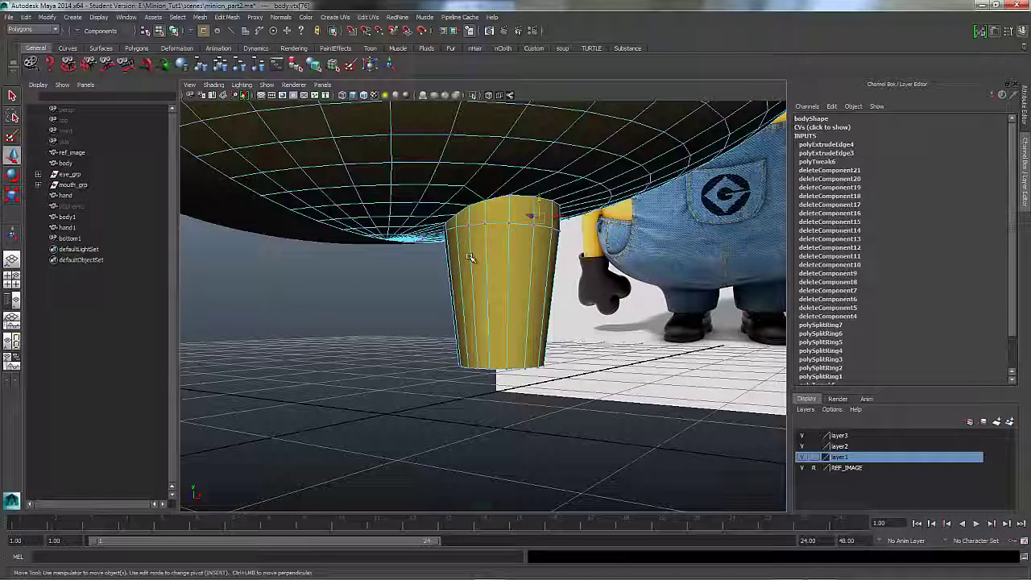
- In the front view, insert three horizontal edge loops around the middle of the leg with the Insert Edge Loop Tool
left_click_drag(540, 247, 685, 231, "alt")
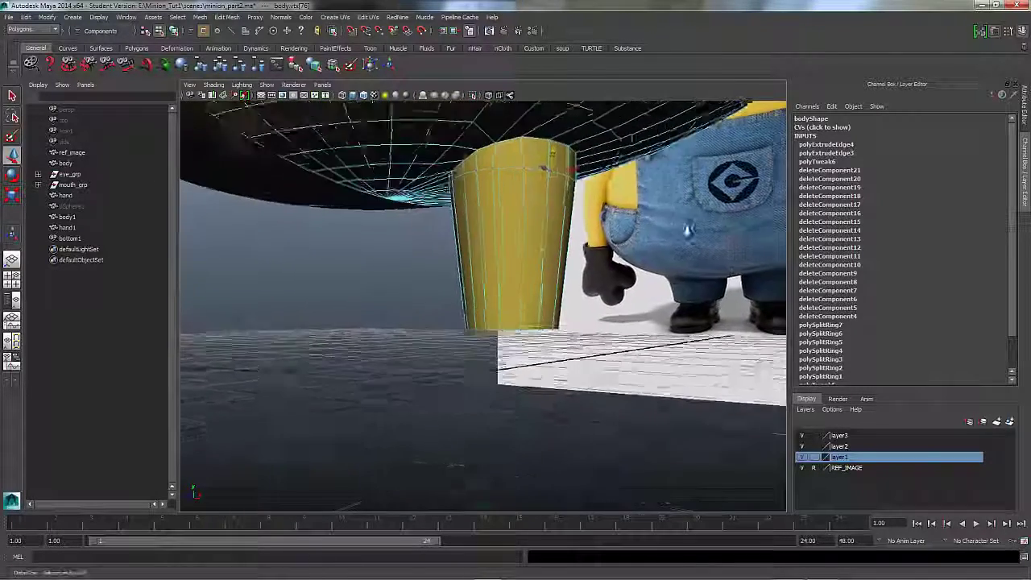
right_click_drag(685, 231, 430, 260, "alt")
middle_click_drag(430, 260, 504, 287, "alt")
left_click_drag(504, 287, 532, 302, "alt")
left_click(319, 85)
mouse_move(346, 119)
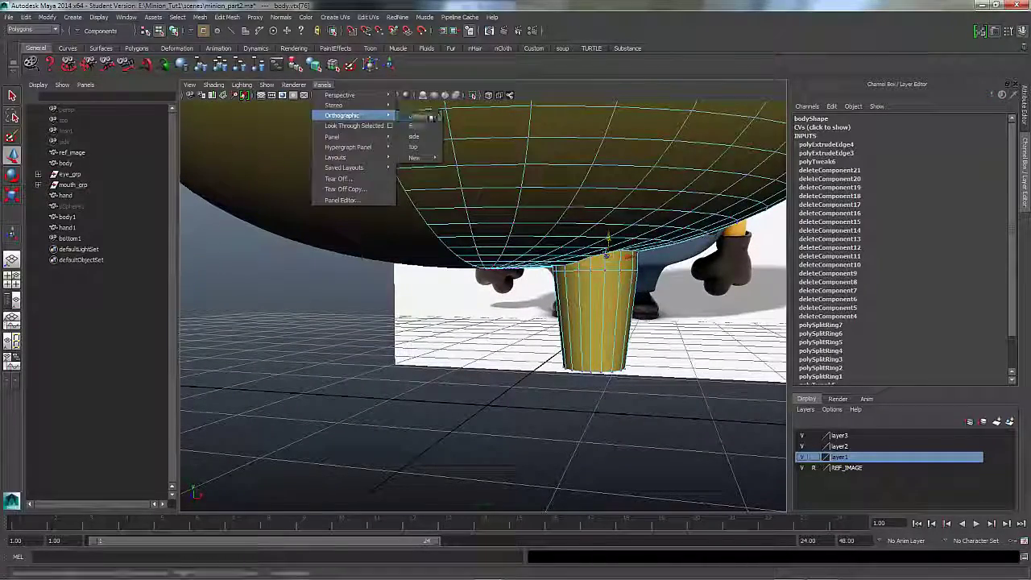
left_click(427, 122)
right_click_drag(443, 352, 688, 289, "alt")
middle_click_drag(476, 263, 612, 218, "alt")
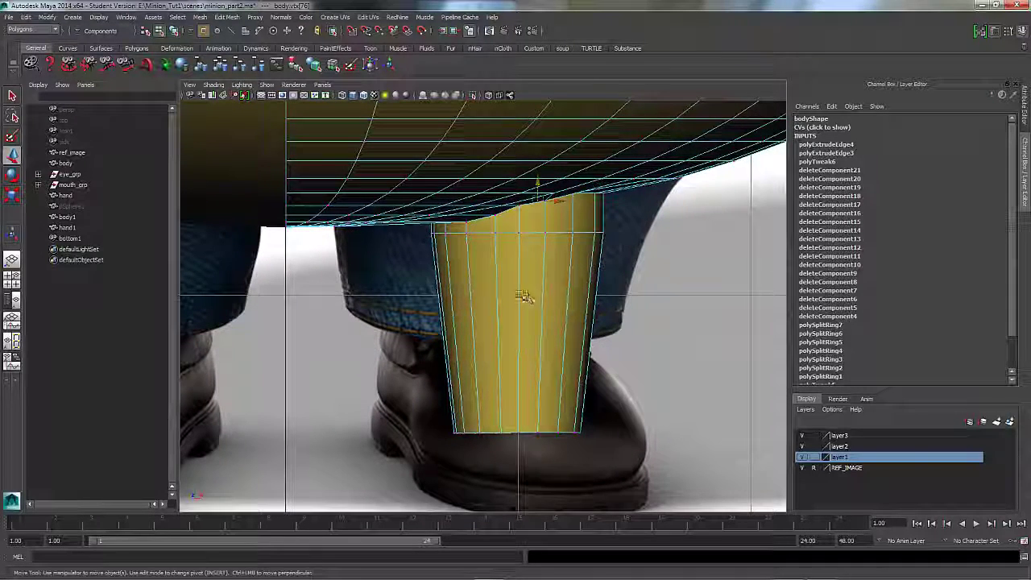
right_click_drag(515, 293, 491, 318)
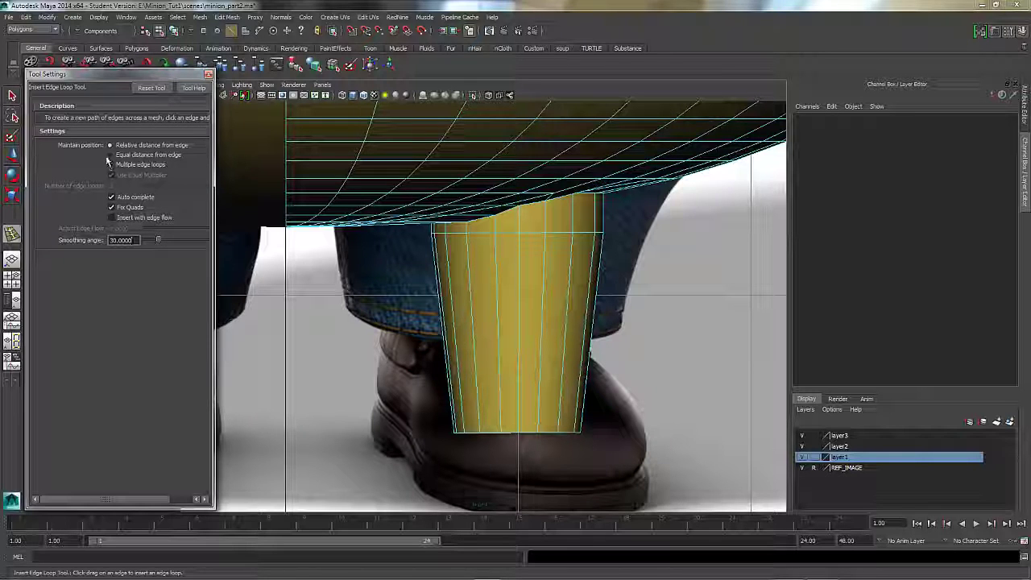
left_click(207, 74)
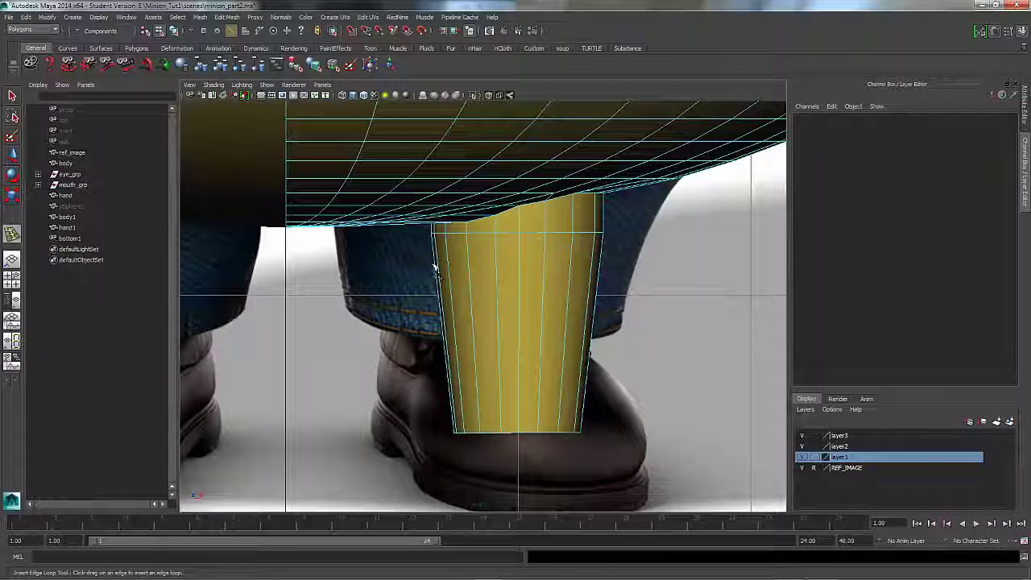
mouse_move(452, 288)
left_mouse_down()
mouse_move(460, 308)
mouse_move(454, 291)
left_mouse_up()
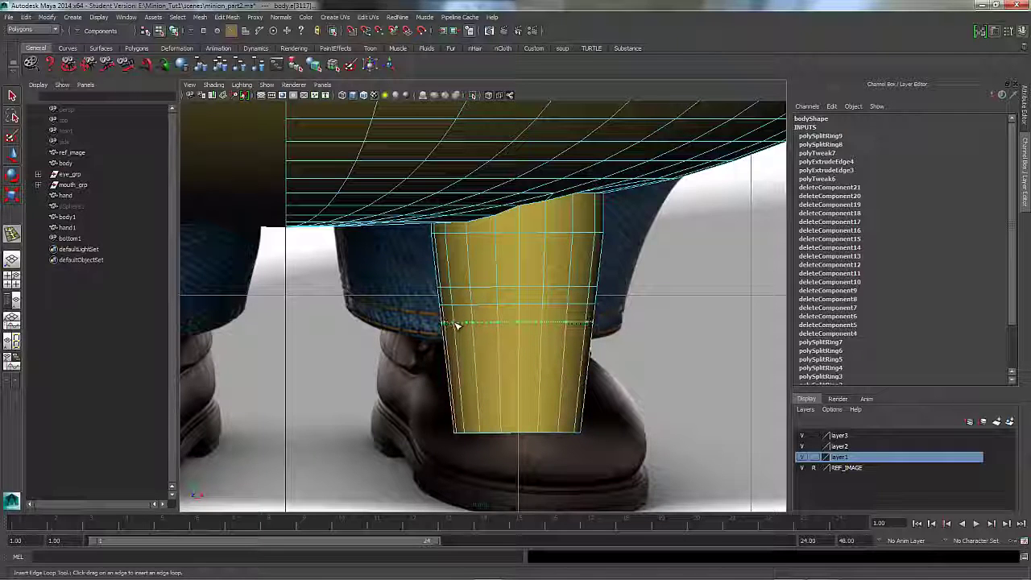
left_click_drag(456, 324, 455, 325)
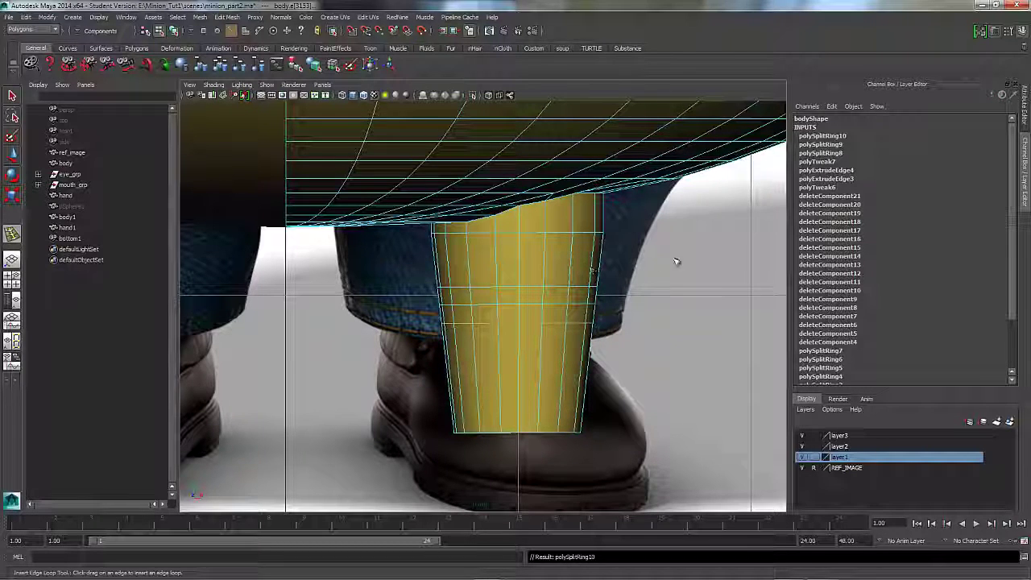
- Return to object mode and delete body1, the old mirrored half of the body
scroll(555, 260, "down", 10)
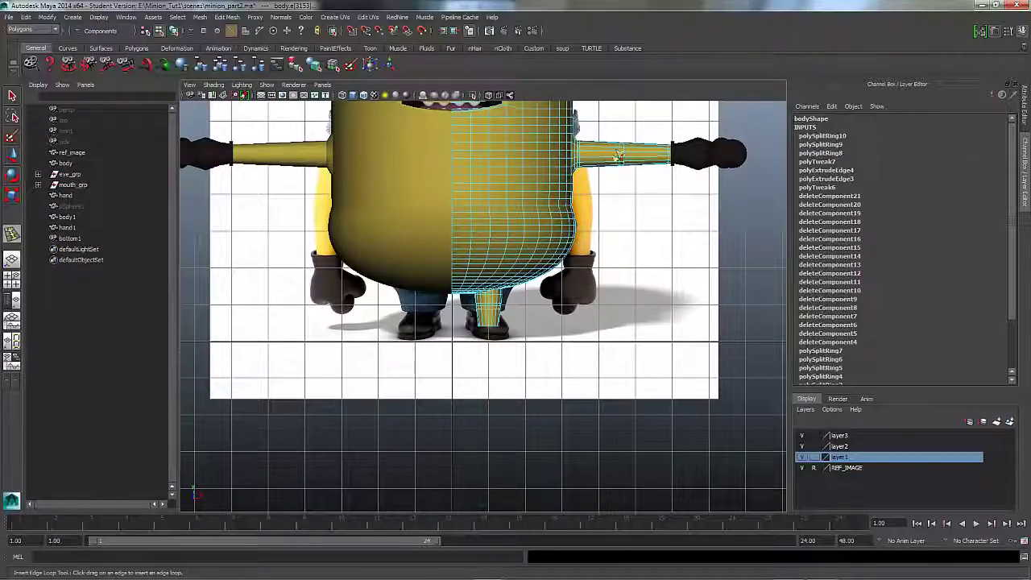
scroll(450, 340, "up", 6)
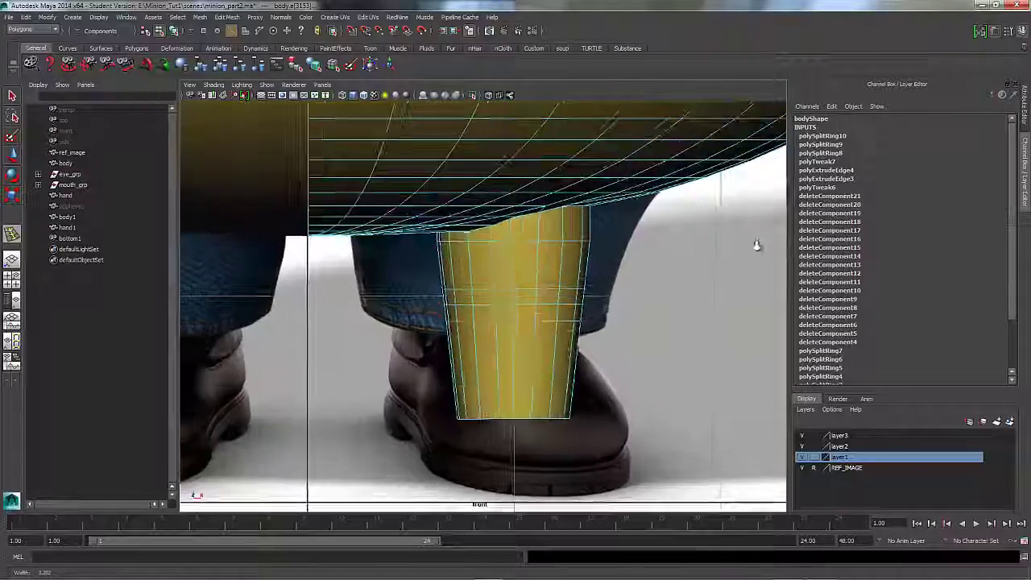
scroll(290, 326, "down", 6)
middle_click_drag(290, 327, 517, 379, "alt")
scroll(516, 379, "down", 5)
scroll(644, 316, "up", 4)
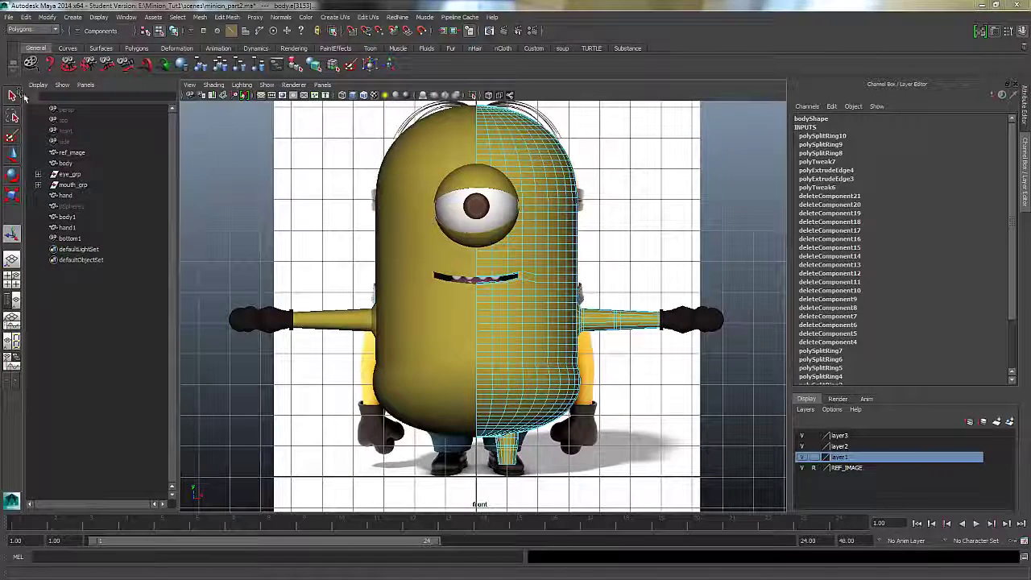
key("q")
right_click_drag(527, 233, 556, 211)
left_click(475, 246)
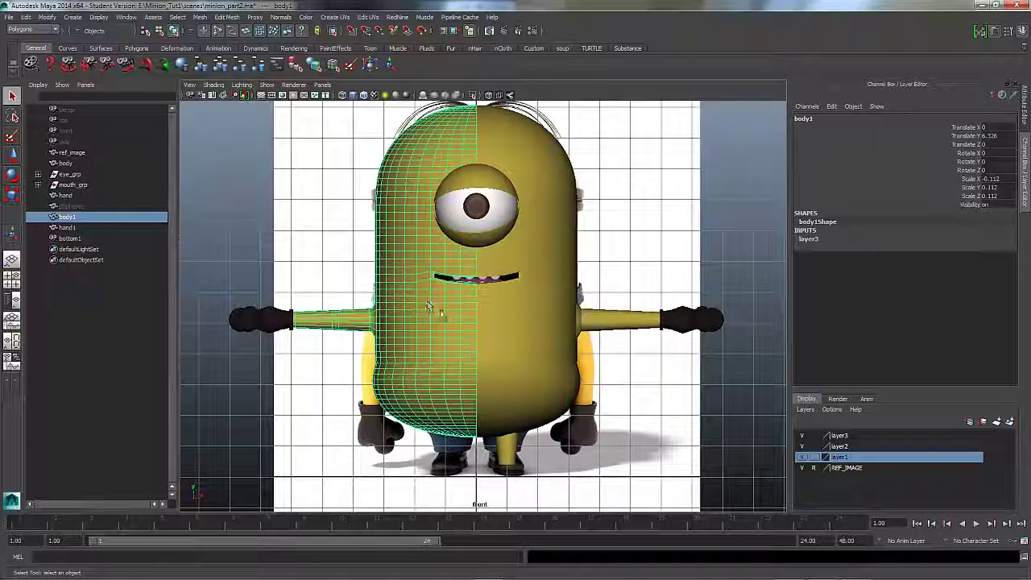
key("Delete")
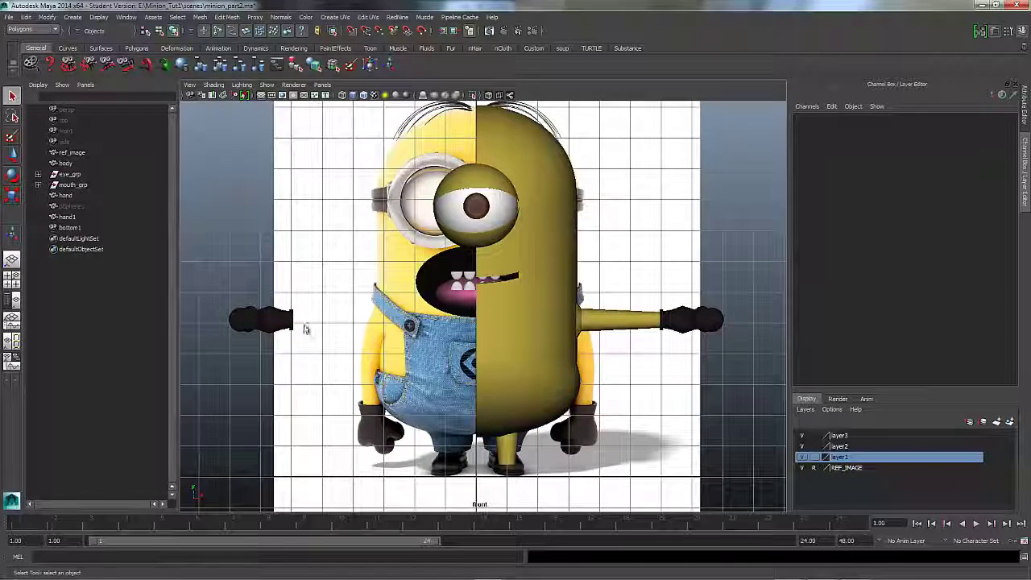
- Mirror the body half across -X with default Mirror Geometry settings, keeping Merge with the original and Merge vertices enabled
left_click(268, 324)
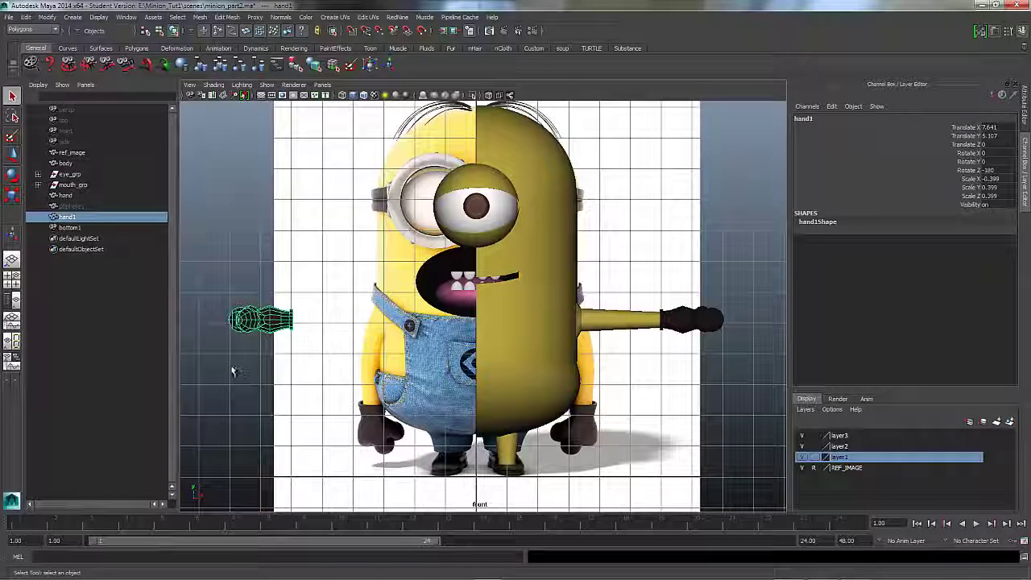
left_click(545, 201)
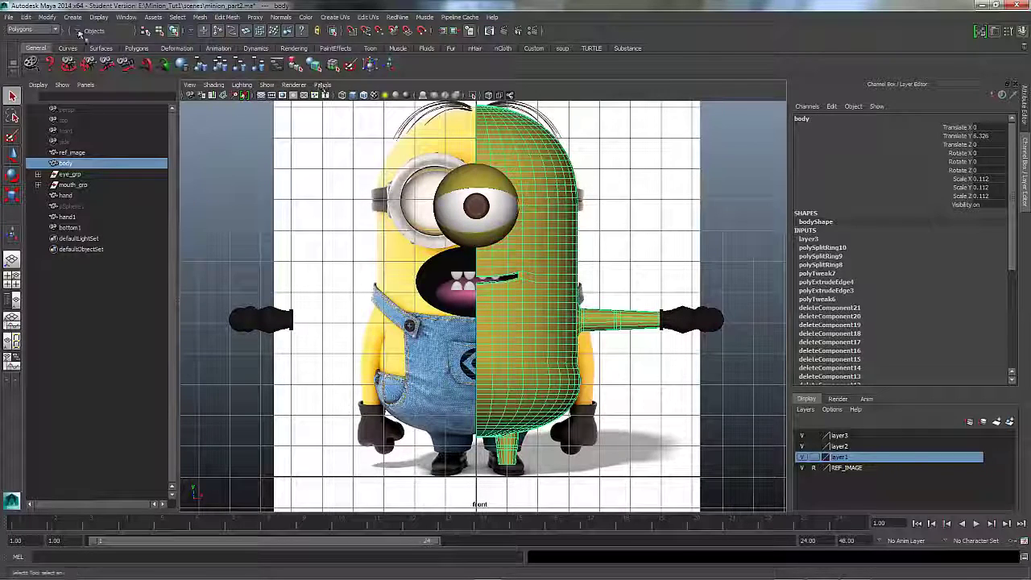
left_click(198, 17)
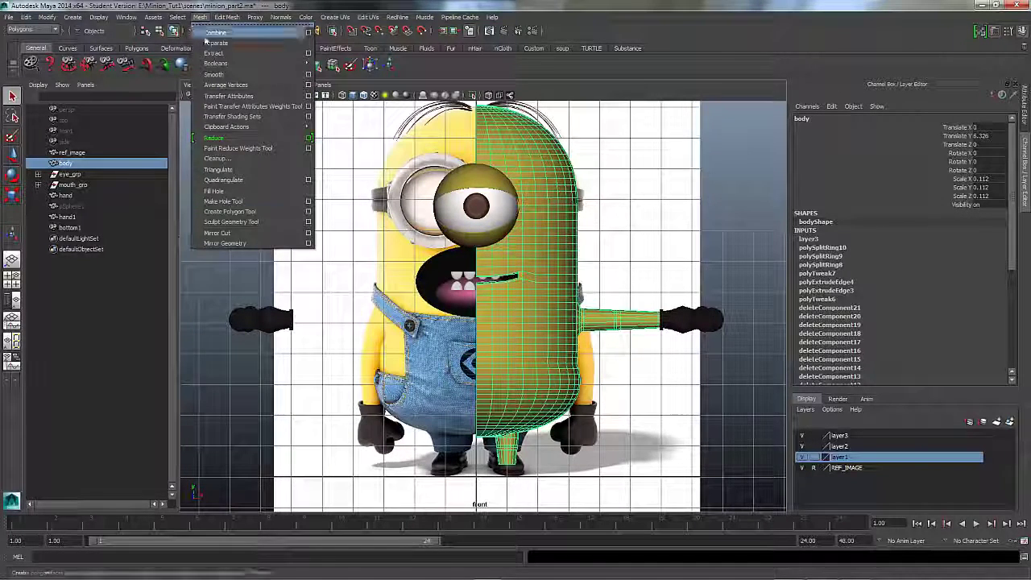
left_click(308, 243)
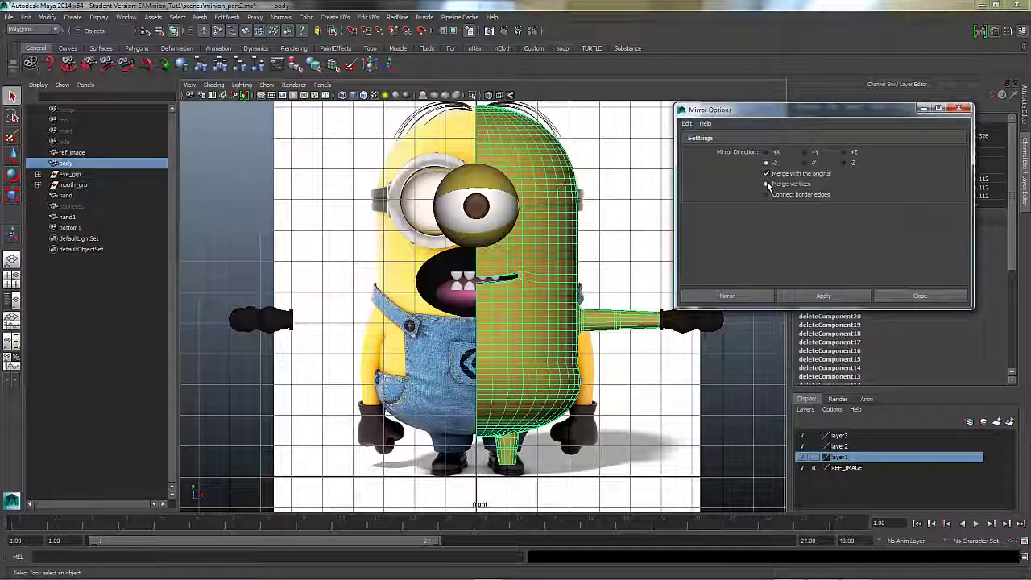
left_click(686, 123)
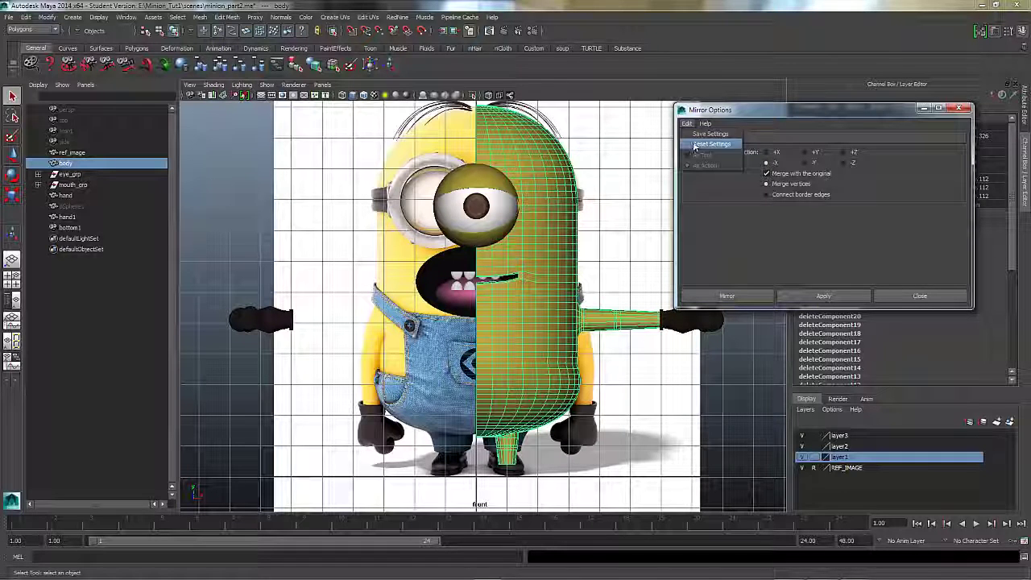
left_click(696, 144)
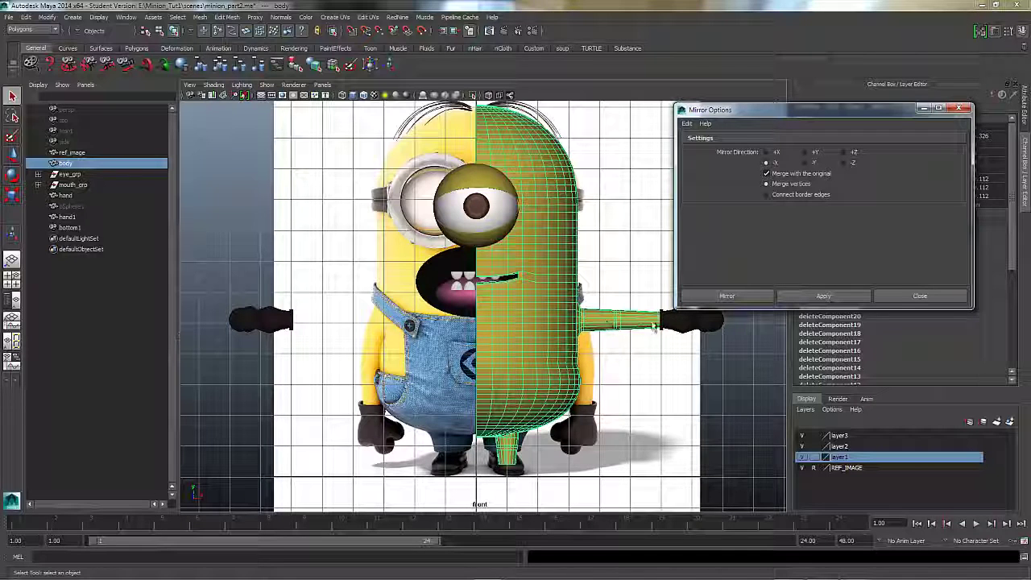
left_click(733, 297)
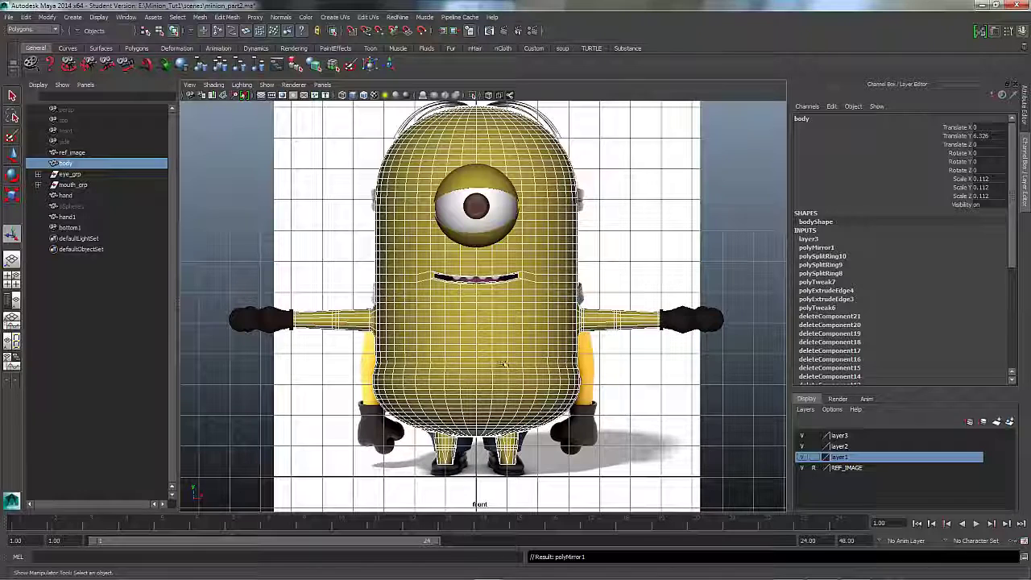
- Examine the mirrored body in vertex mode in the front view, then return to object mode with the body selected
left_click_drag(446, 390, 442, 358, "alt")
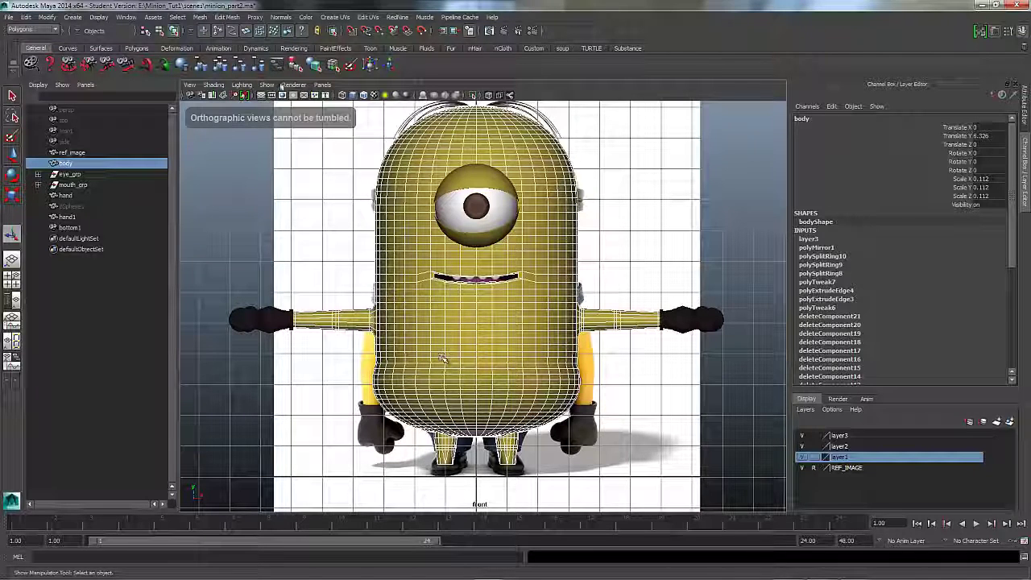
left_click(322, 85)
mouse_move(333, 116)
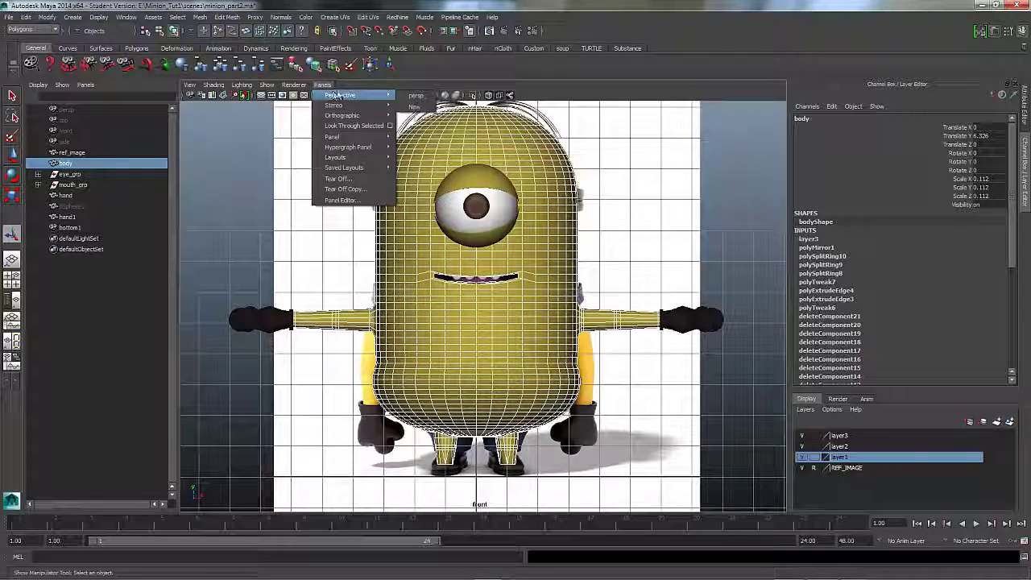
key("Escape")
key("f")
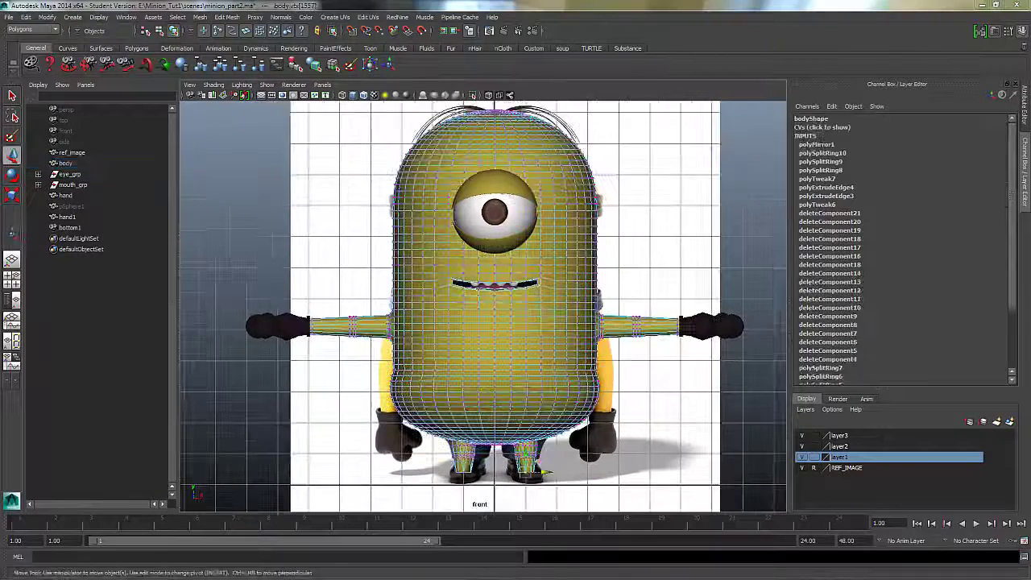
key("F8")
key("w")
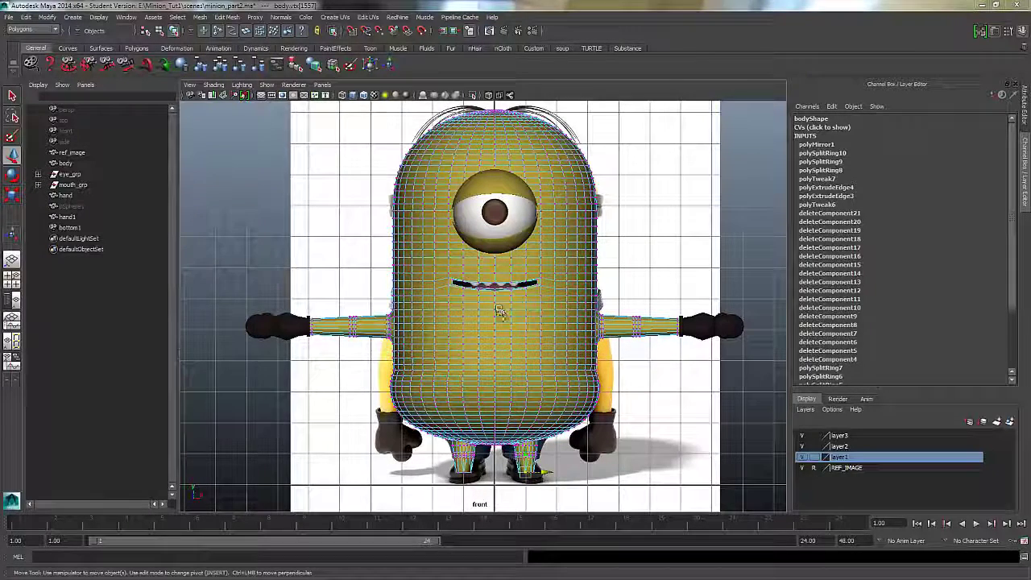
right_click_drag(499, 312, 547, 310)
left_click(503, 385)
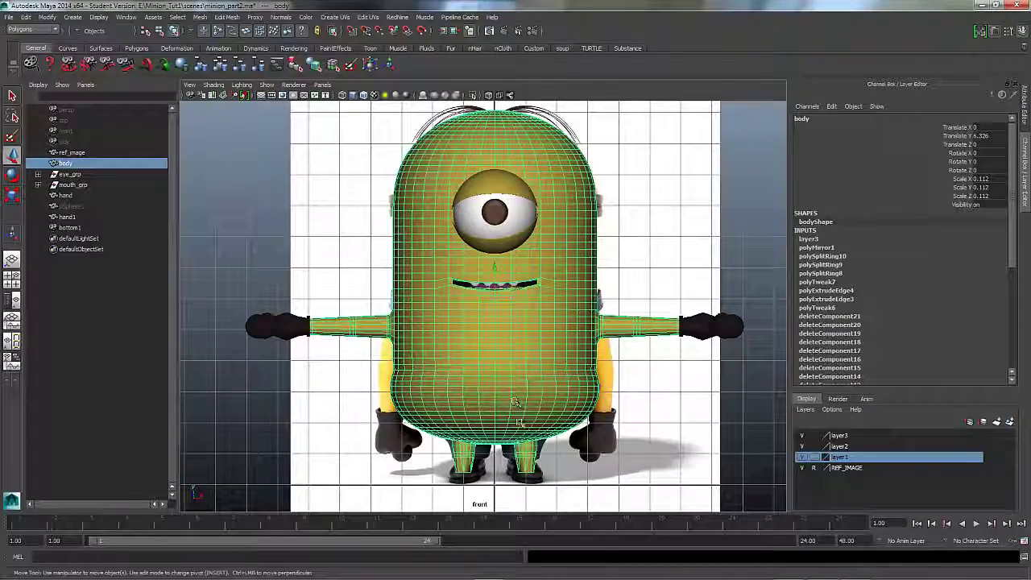
- In face mode, delete all faces below the lowest inserted edge loop on both legs, shortening them to the trouser hems
scroll(515, 400, "up", 10)
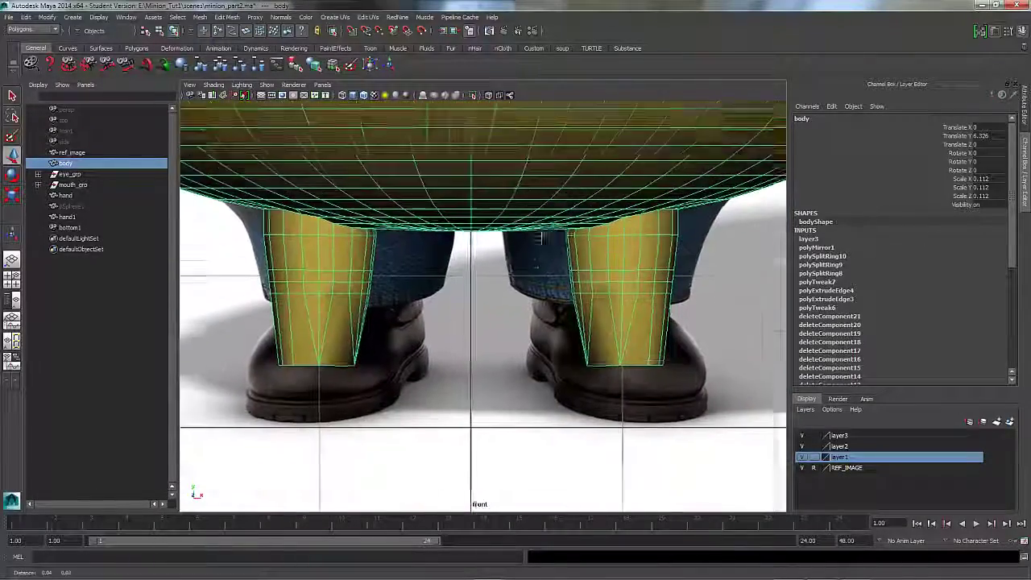
middle_click_drag(539, 239, 539, 214, "alt")
right_click_drag(616, 298, 616, 299)
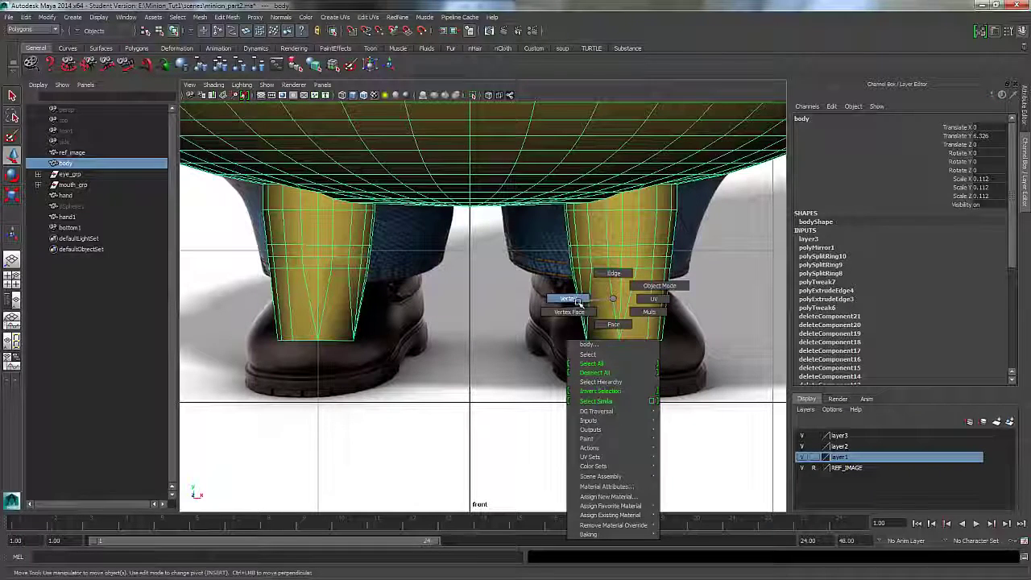
right_click_drag(614, 324, 614, 324)
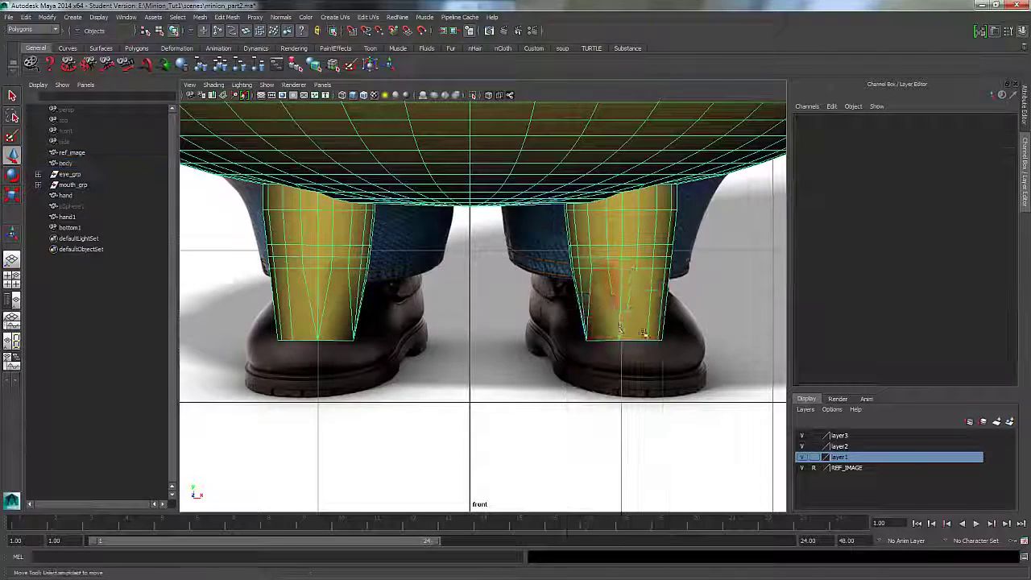
left_click_drag(545, 295, 538, 288)
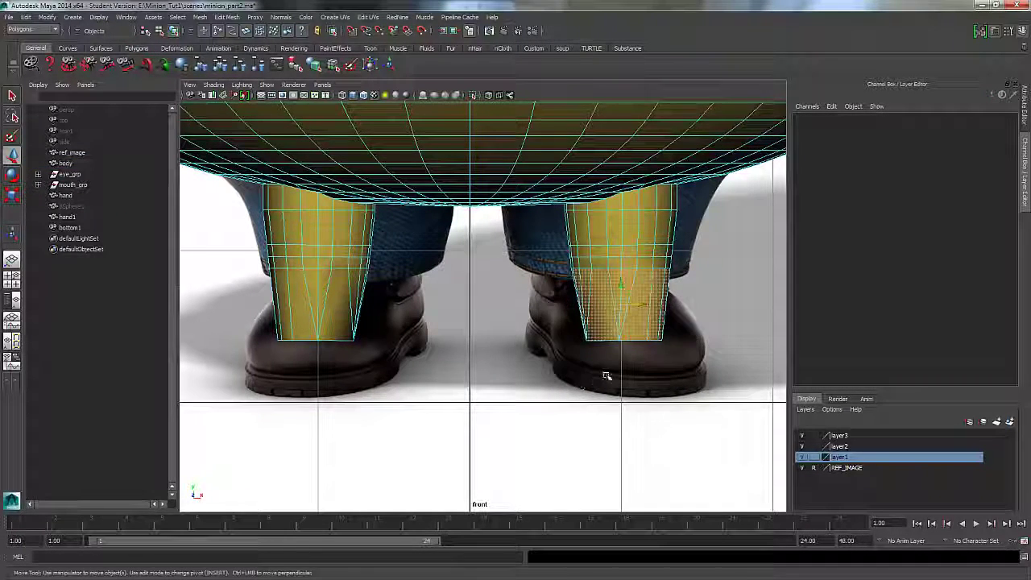
key("Delete")
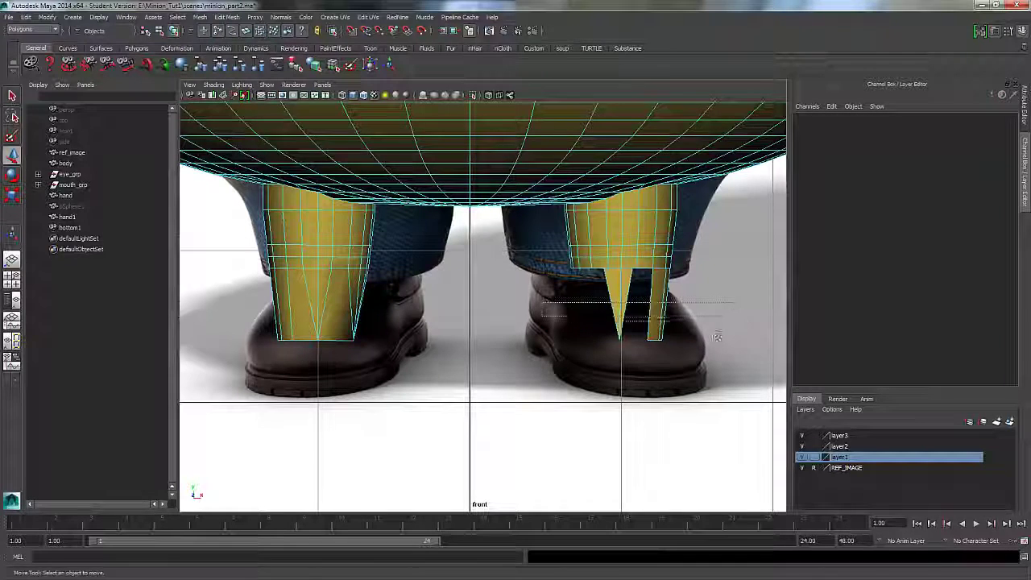
left_click_drag(602, 278, 680, 345)
key("Delete")
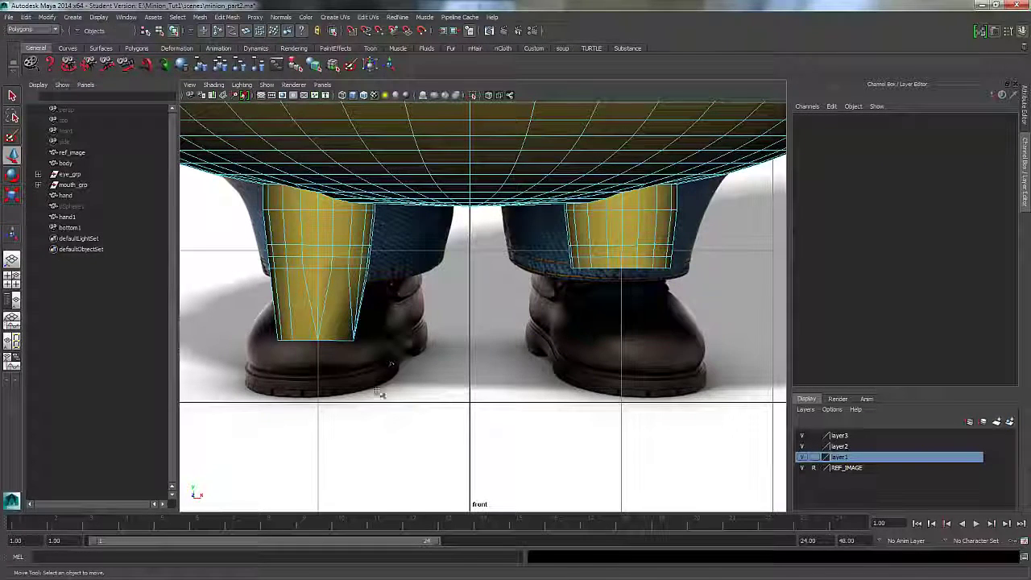
left_click_drag(238, 307, 239, 271)
key("Delete")
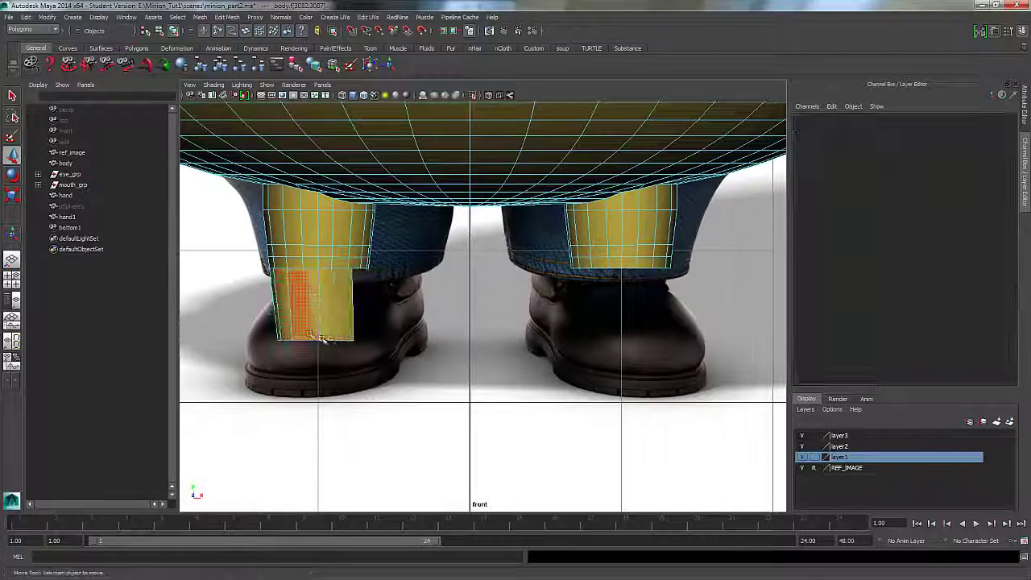
key("Delete")
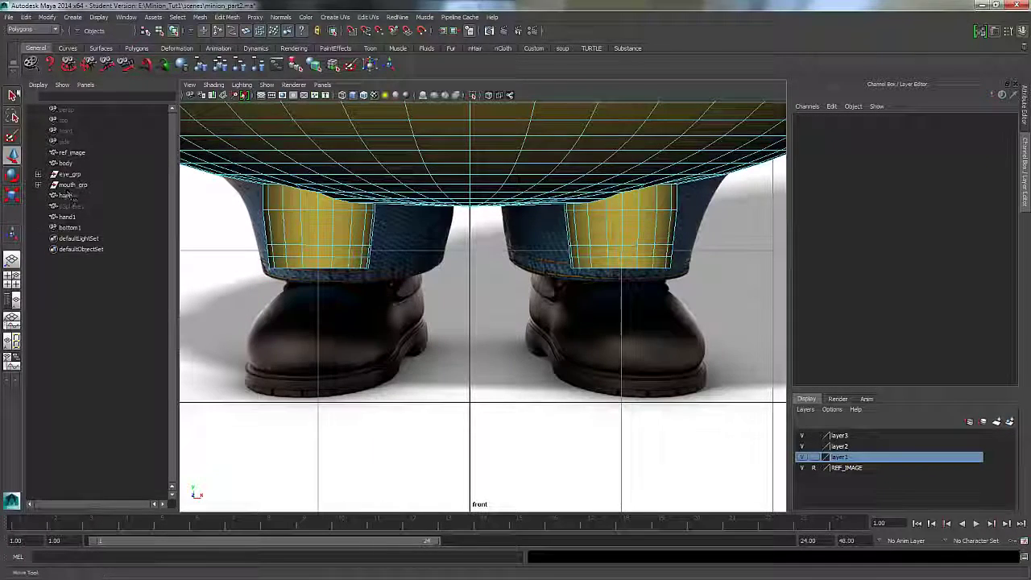
- Turn off camera based selection for the Select Tool
left_click(12, 96)
double_click(12, 96)
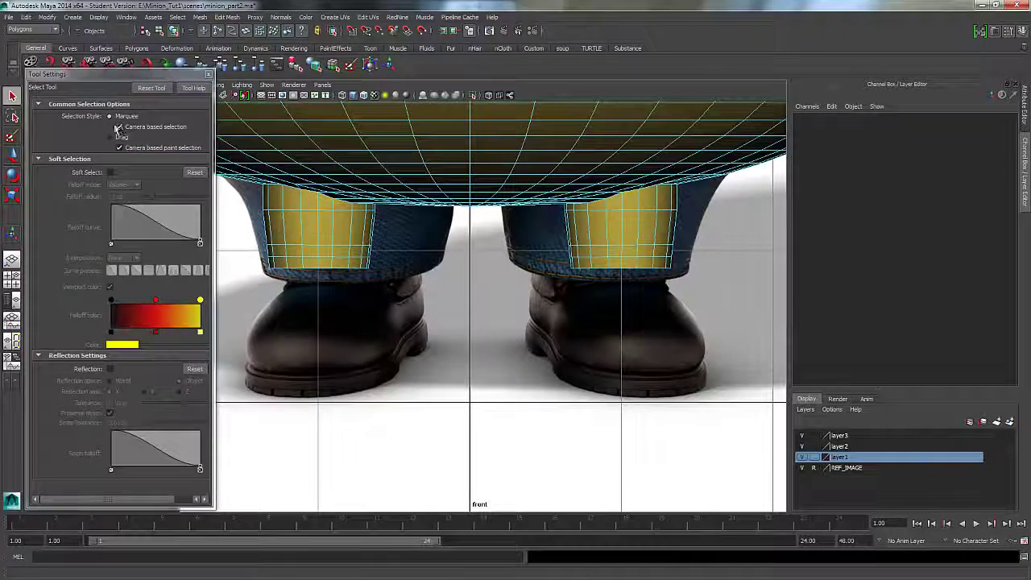
left_click(209, 74)
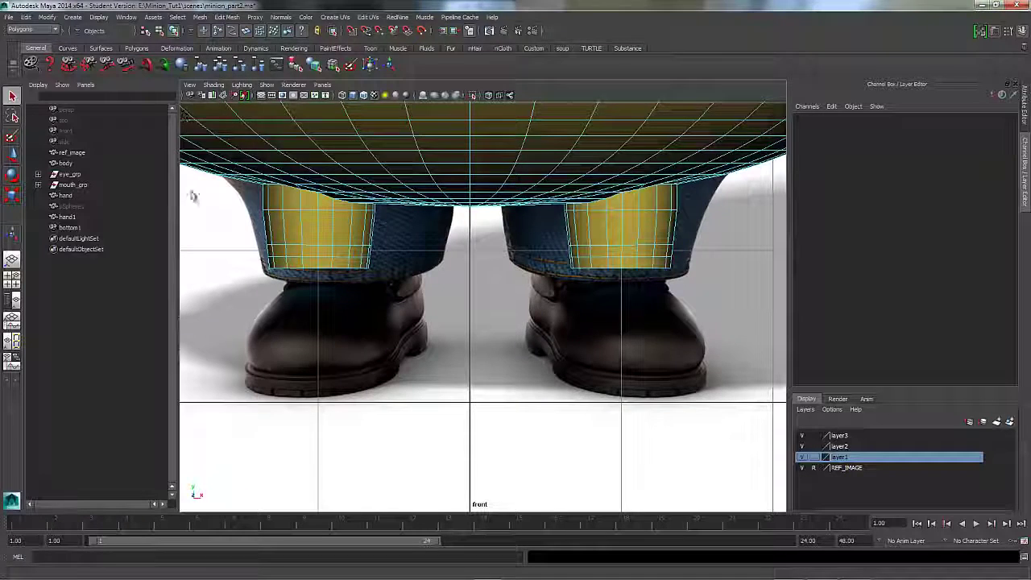
- In edge mode, select one leg's bottom border edge loop and enable Reflection along X in object space
right_click_drag(647, 264, 645, 242)
double_click(647, 269)
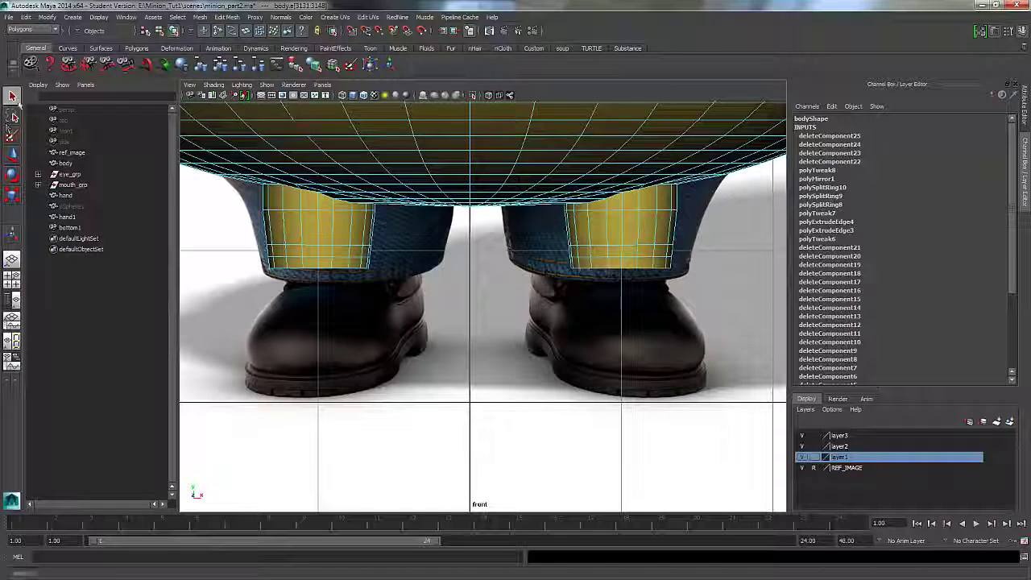
double_click(12, 96)
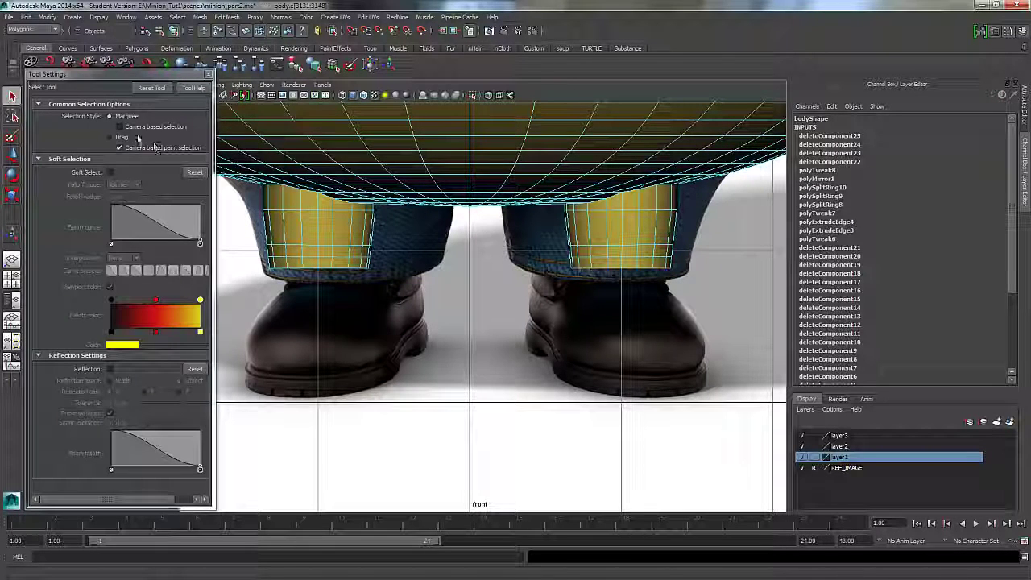
left_click(111, 370)
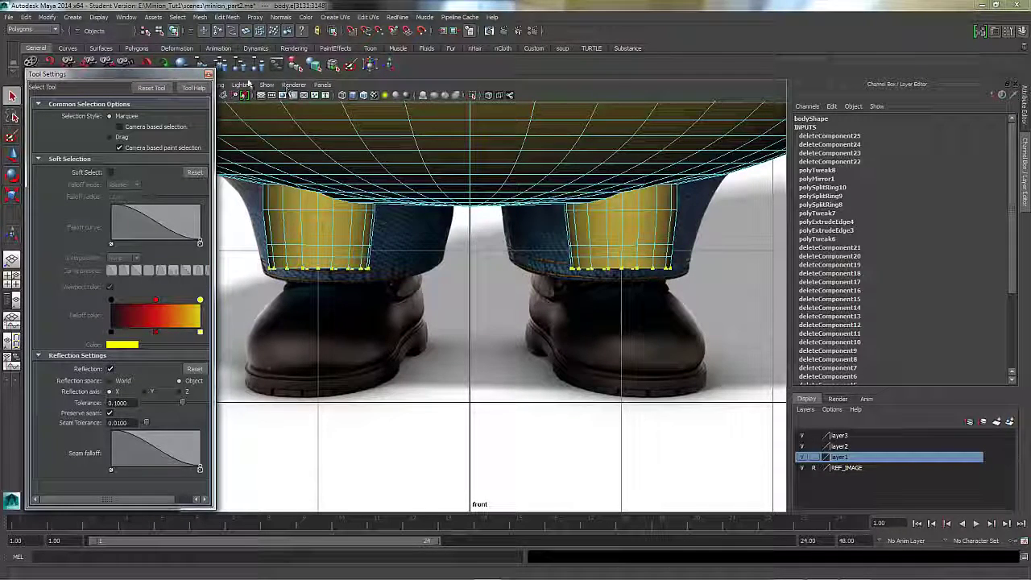
left_click(209, 74)
- Extrude the selected bottom edge loop of the leg downward by about 0.35 units into the shoe area
left_click(227, 17)
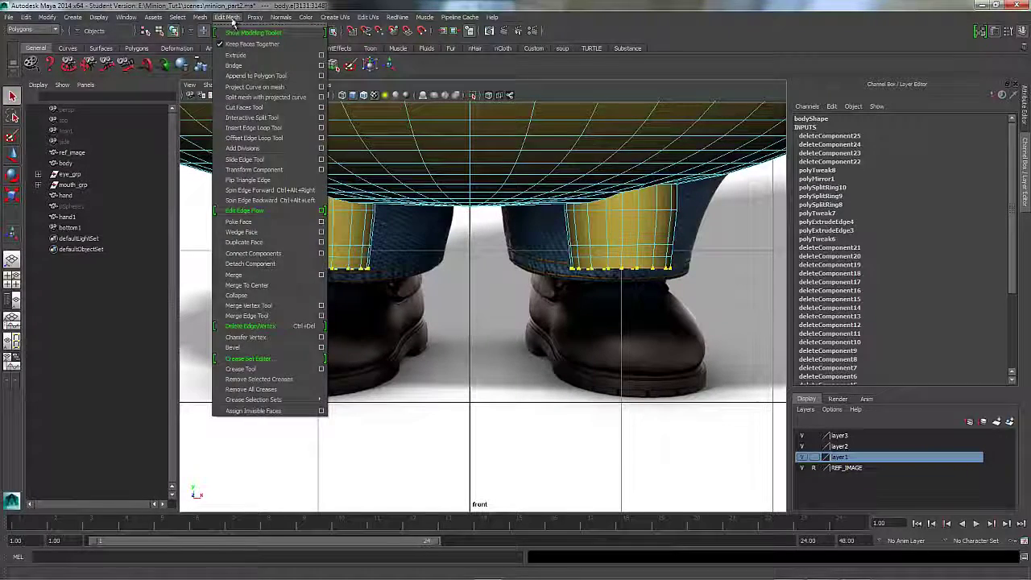
left_click(236, 55)
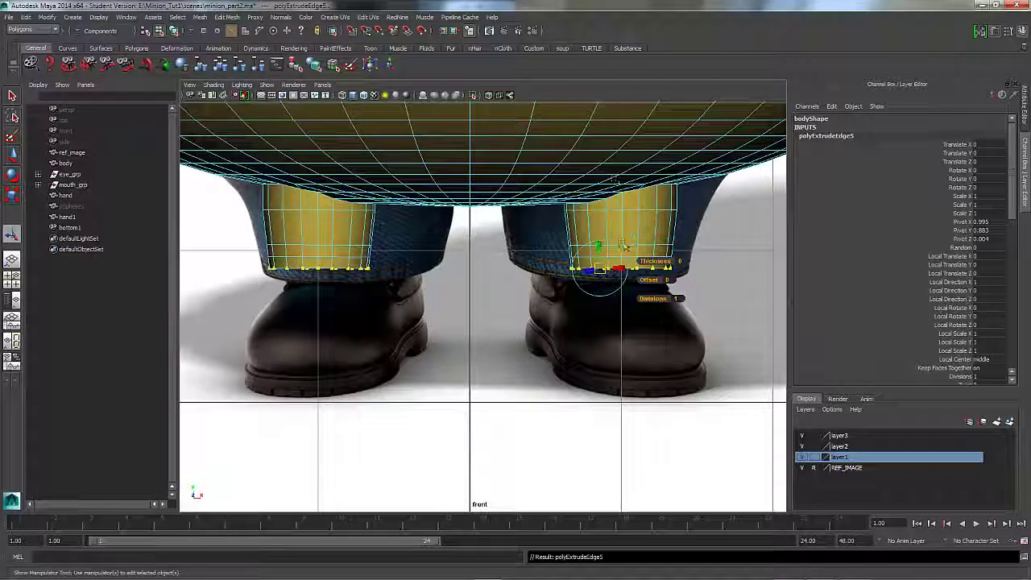
middle_click_drag(628, 240, 634, 384)
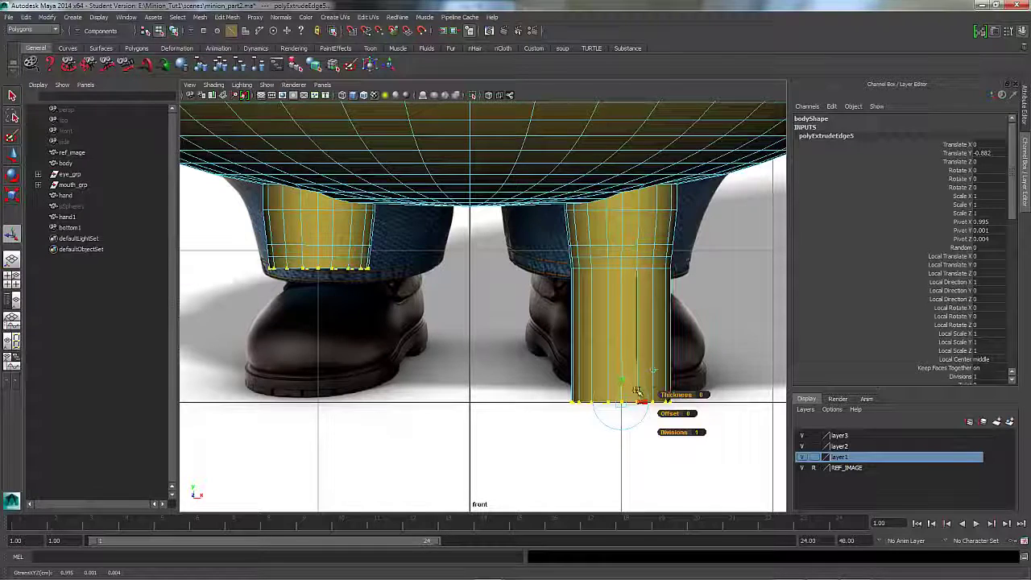
middle_click_drag(621, 380, 608, 307)
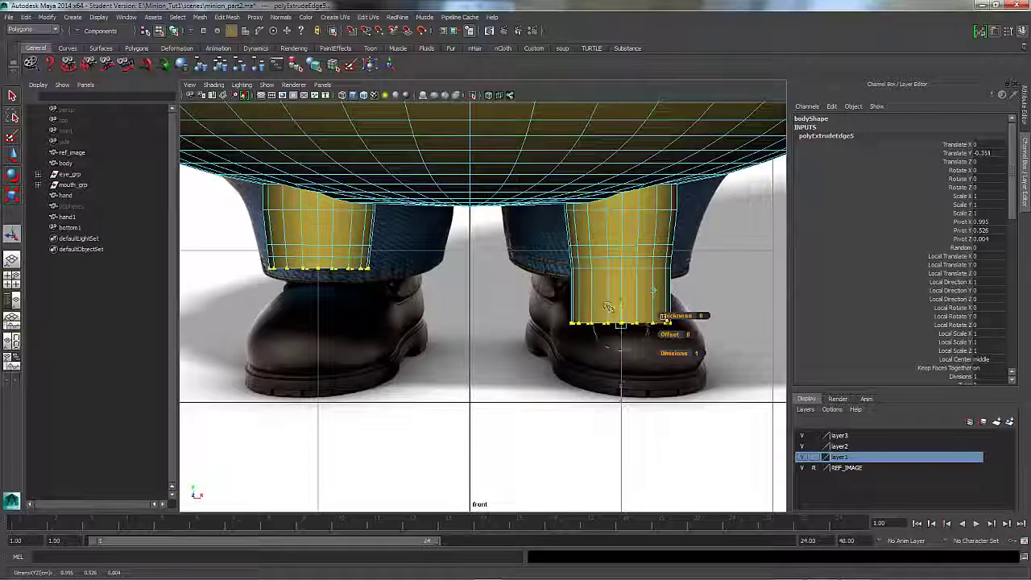
- Extrude the opposite leg's bottom edge loop downward by about 0.32 units and return the body to object mode
left_click(327, 274)
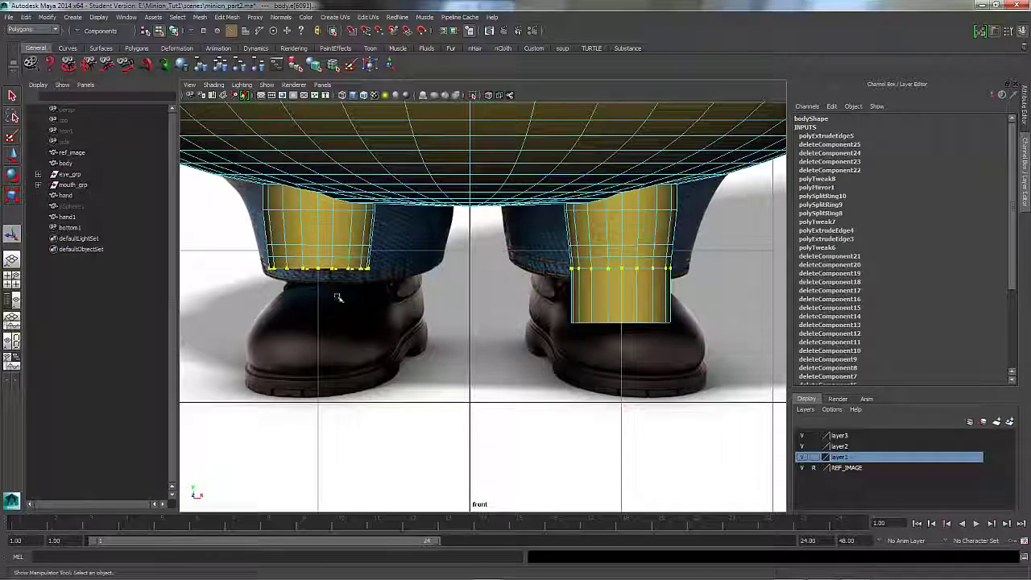
left_click(230, 18)
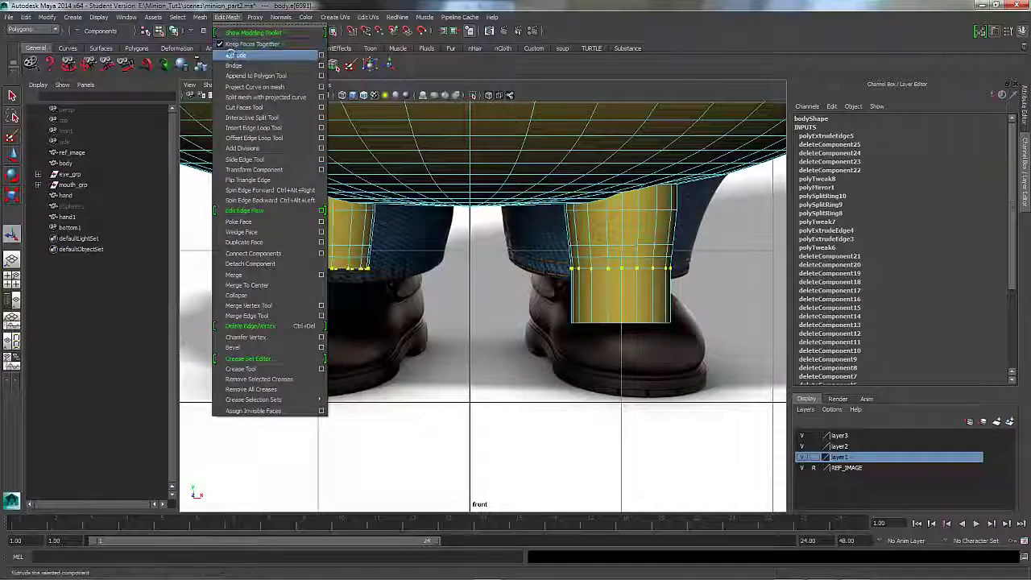
left_click(246, 42)
left_click(386, 236)
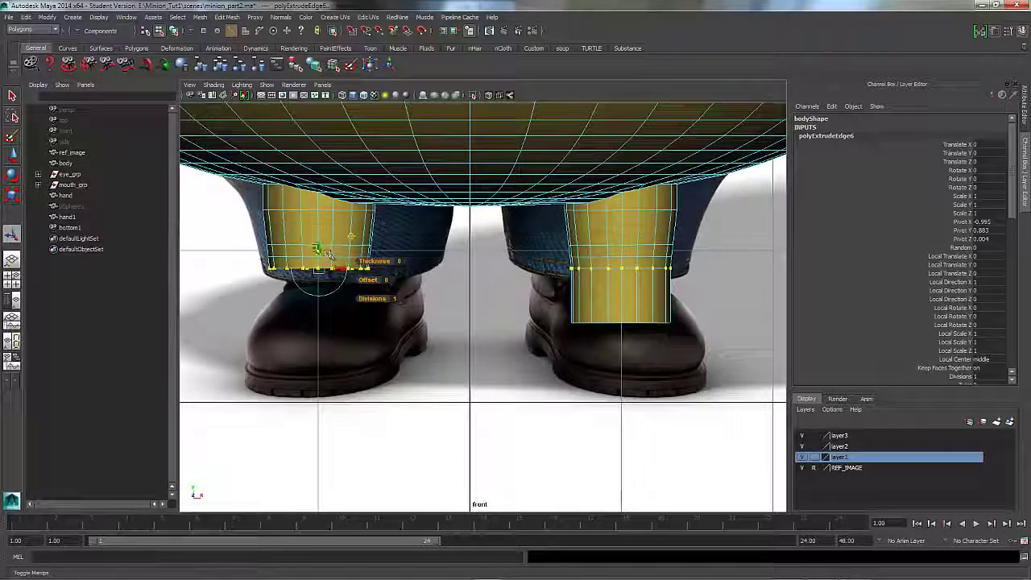
left_click_drag(322, 255, 338, 299)
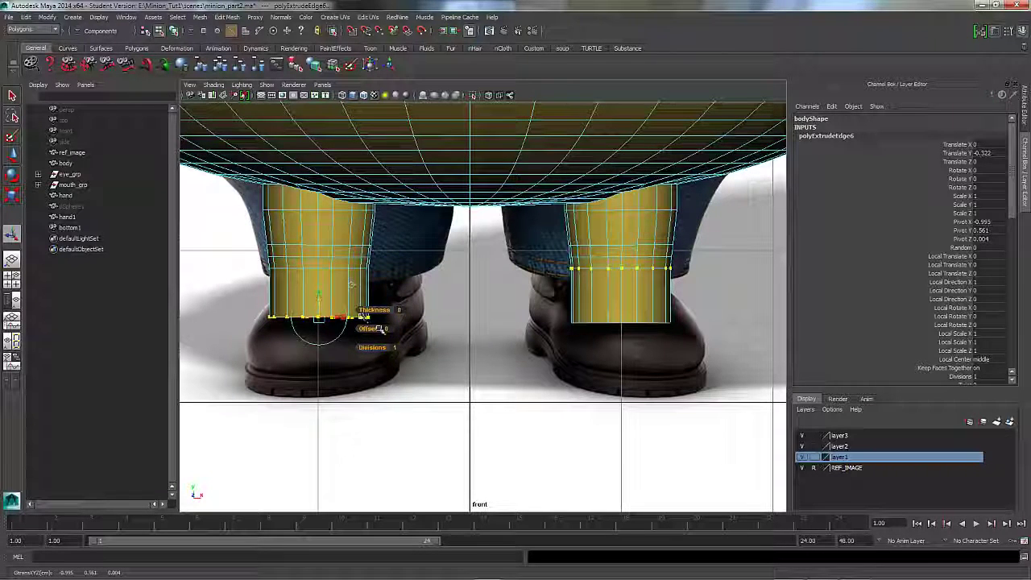
key("3")
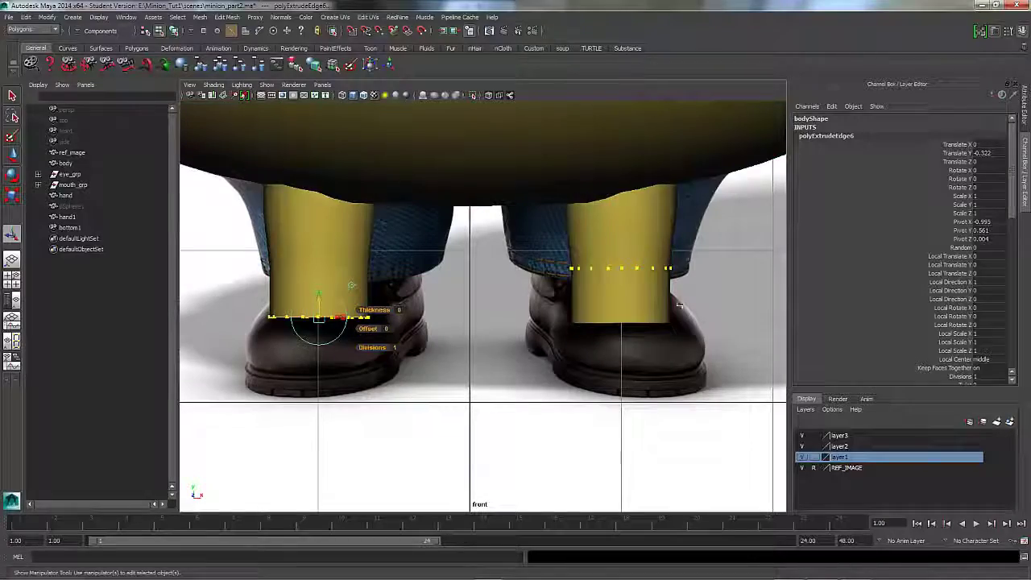
right_click_drag(612, 226, 654, 211)
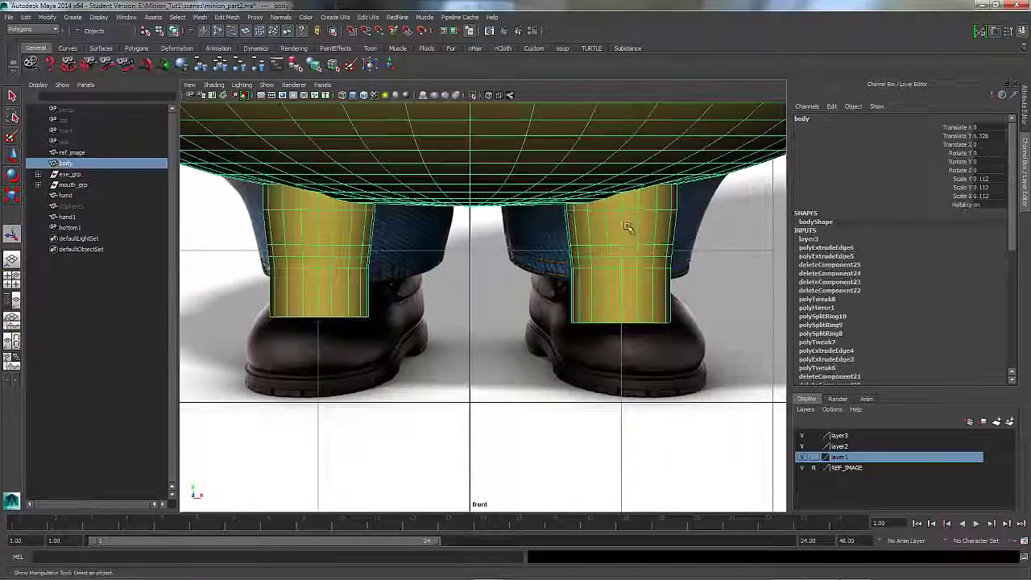
- Examine the whole body and its lengthened legs in the front view and from several angles in the perspective view
right_click_drag(658, 260, 432, 258, "alt")
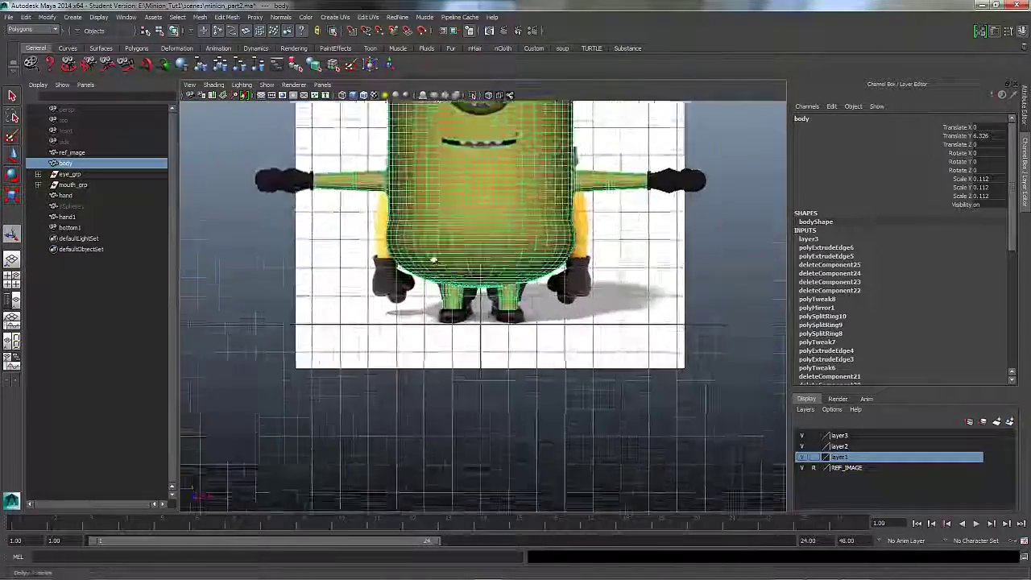
middle_click_drag(462, 208, 452, 347, "alt")
right_click_drag(531, 311, 578, 311, "alt")
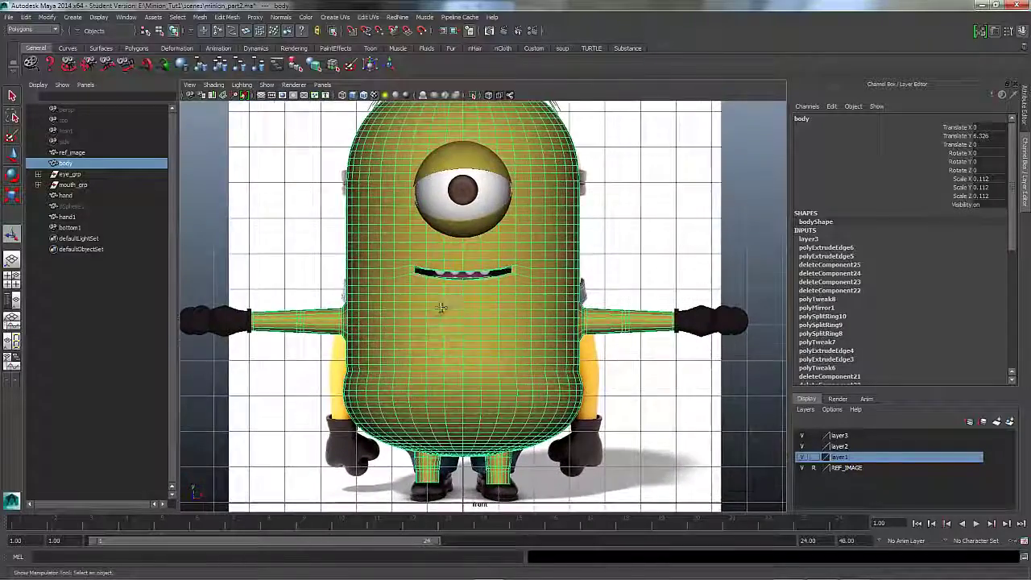
middle_click_drag(444, 311, 472, 334, "alt")
left_click(443, 347, "alt")
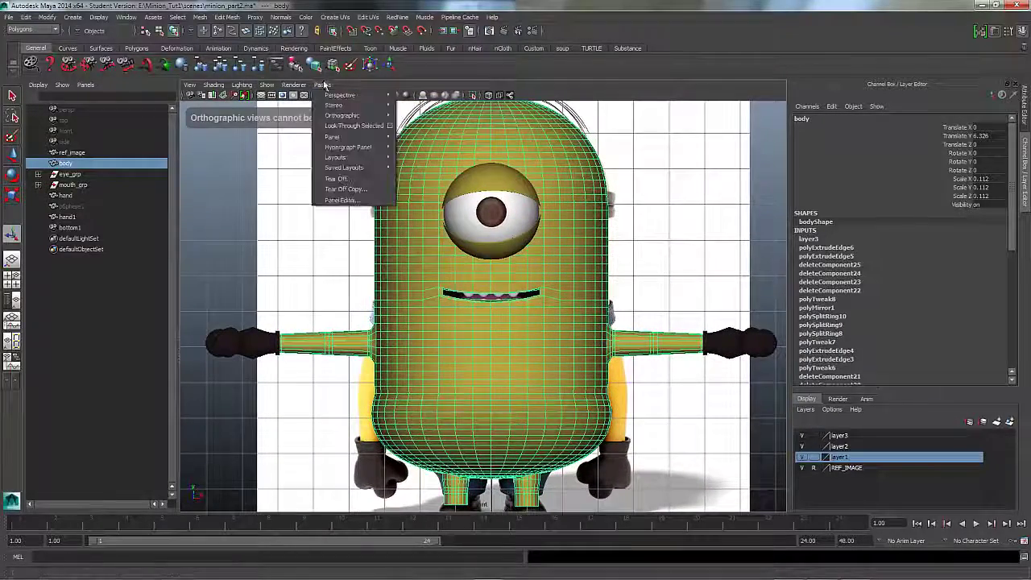
left_click(414, 96)
middle_click_drag(507, 246, 575, 302, "alt")
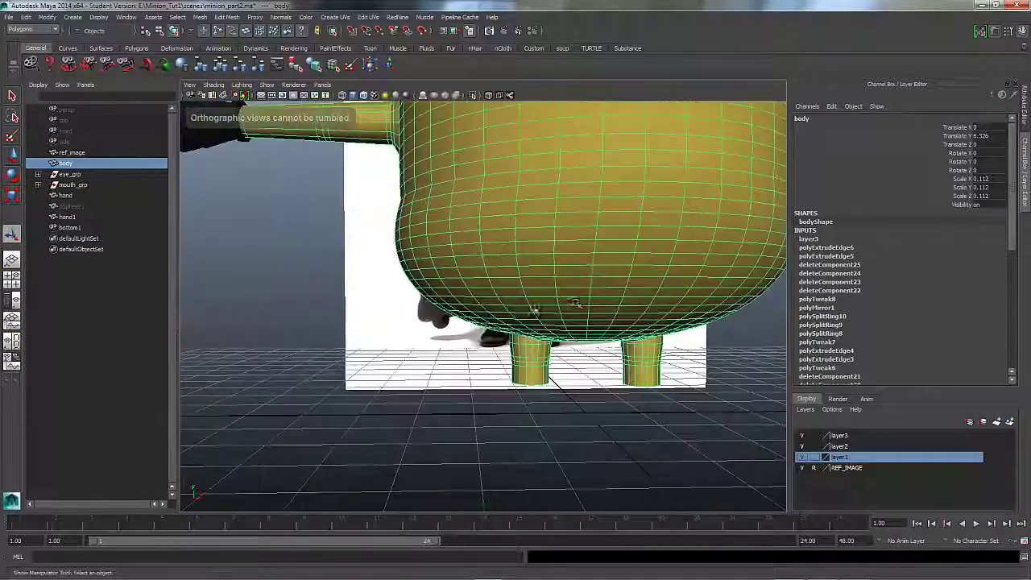
right_click_drag(575, 303, 295, 260, "alt")
middle_click_drag(294, 260, 274, 269, "alt")
left_click_drag(274, 268, 424, 306, "alt")
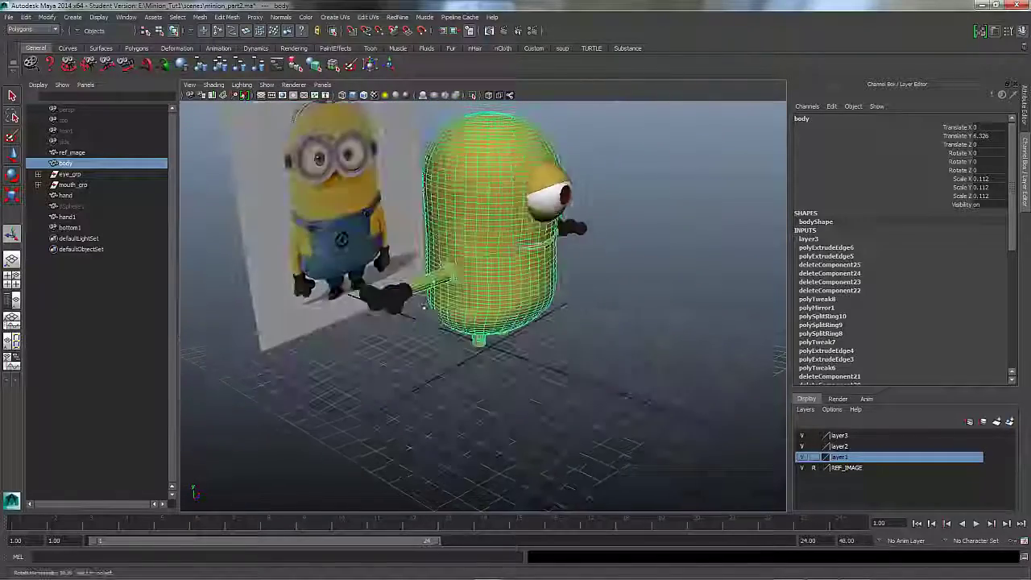
right_click_drag(424, 306, 684, 256, "alt")
middle_click_drag(467, 286, 460, 330, "alt")
left_click_drag(455, 330, 481, 344, "alt")
mouse_move(500, 327)
right_mouse_down("alt")
mouse_move(465, 322)
mouse_move(491, 321)
right_mouse_up("alt")
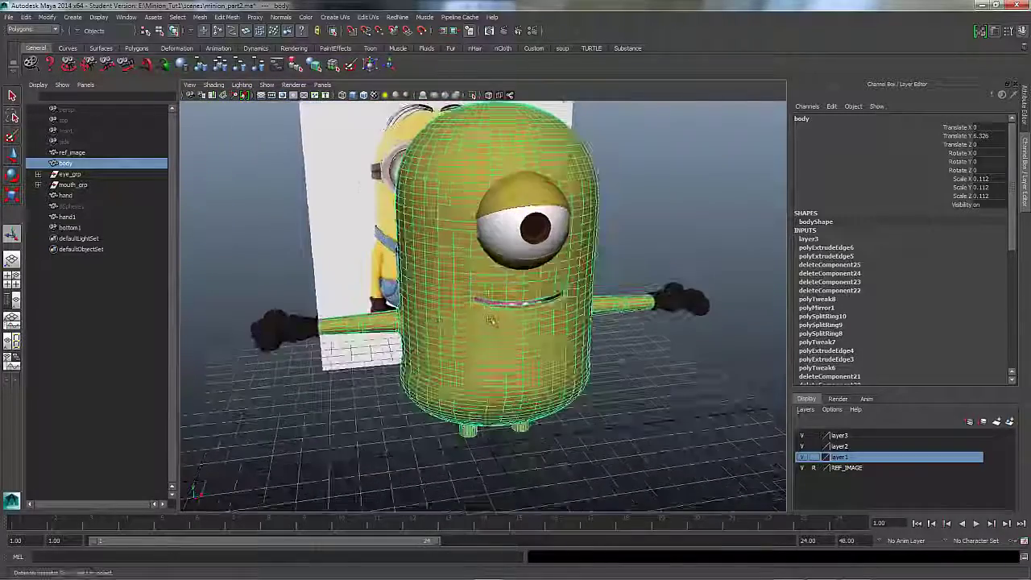
left_click_drag(489, 320, 217, 358, "alt")
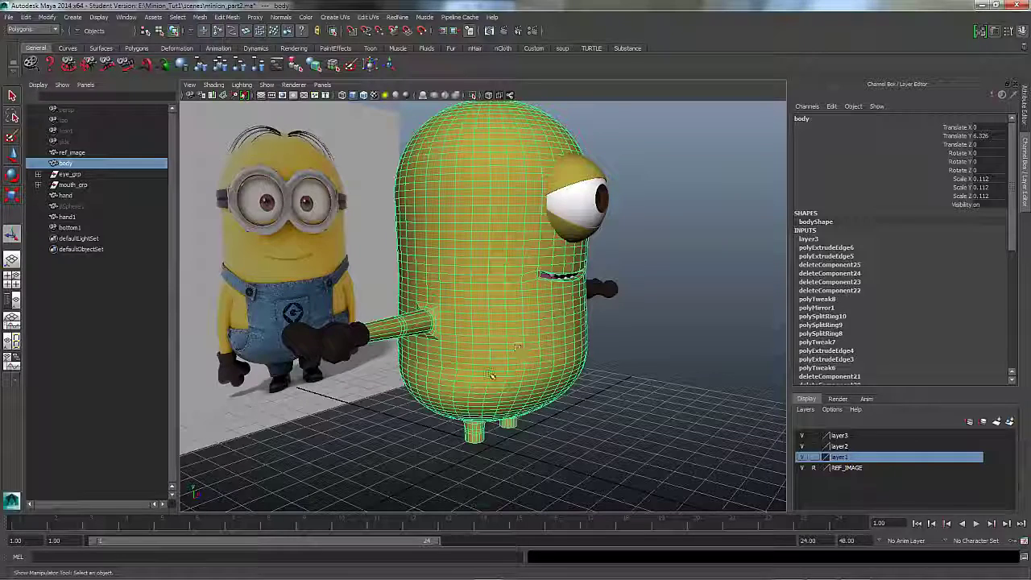
left_click_drag(556, 331, 468, 322, "alt")
middle_click_drag(468, 321, 455, 332, "alt")
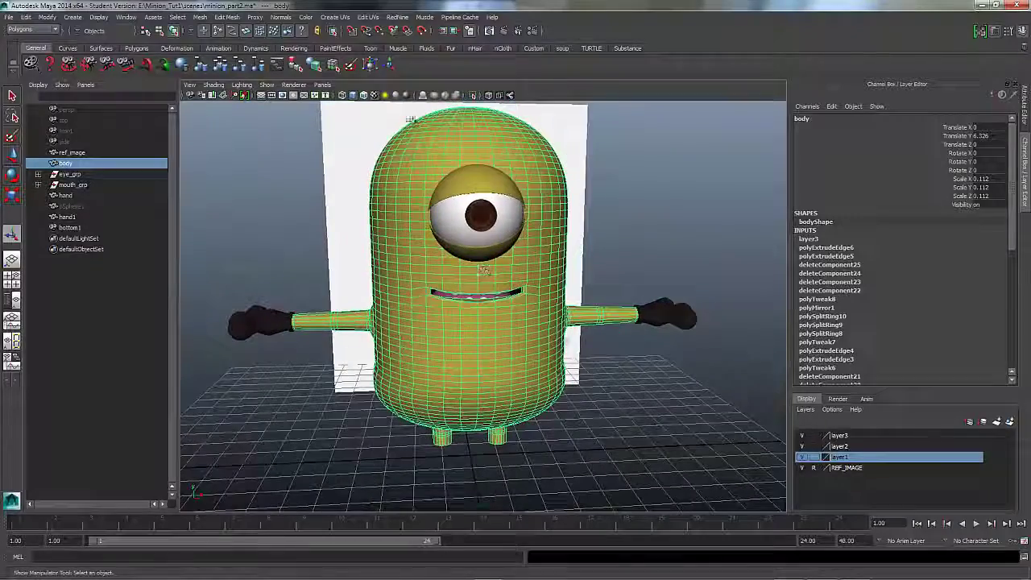
- Switch to the front view, frame the lower body and legs, and enable X-Ray shading
left_click(322, 84)
mouse_move(343, 168)
mouse_move(342, 115)
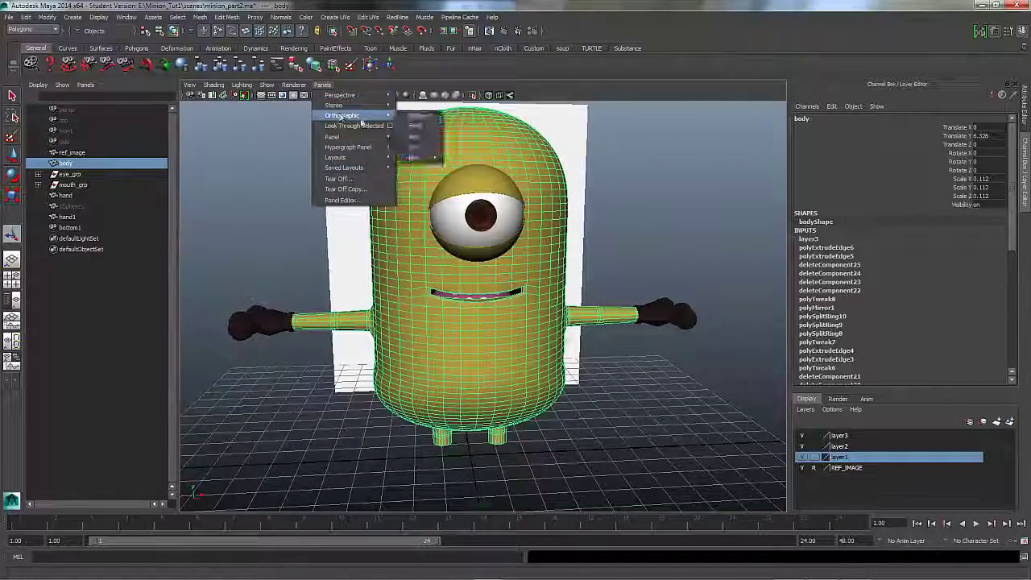
left_click(415, 125)
middle_click_drag(533, 374, 486, 269, "alt")
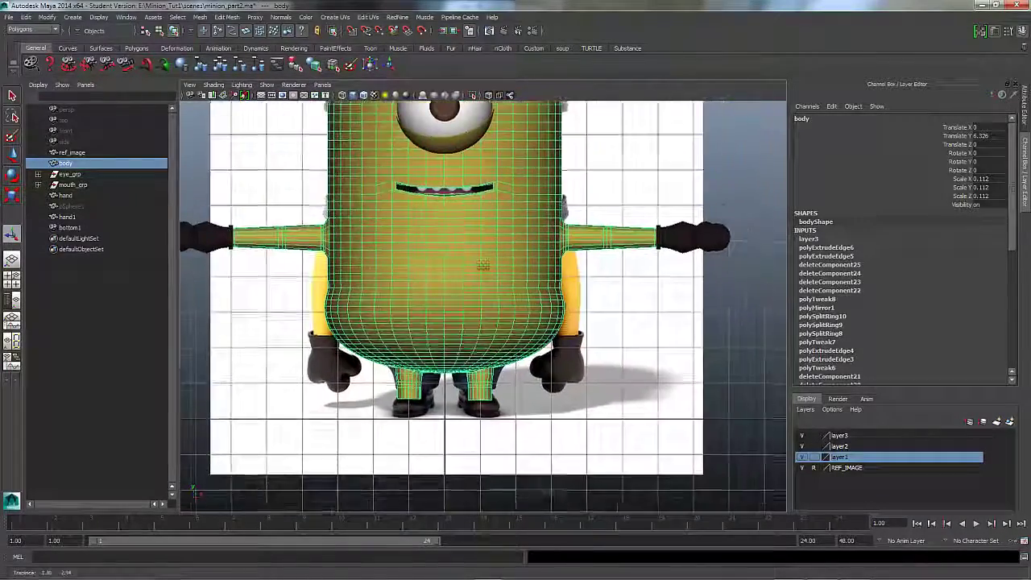
right_click_drag(486, 269, 546, 293, "alt")
mouse_move(546, 293)
middle_mouse_down("alt")
mouse_move(582, 338)
mouse_move(592, 333)
middle_mouse_up("alt")
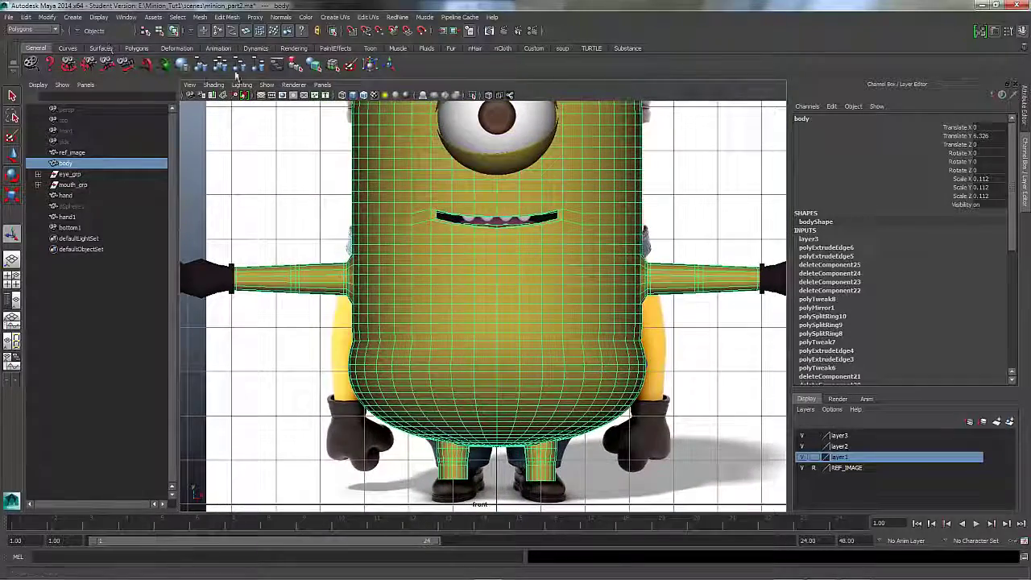
left_click(214, 85)
left_click(225, 194)
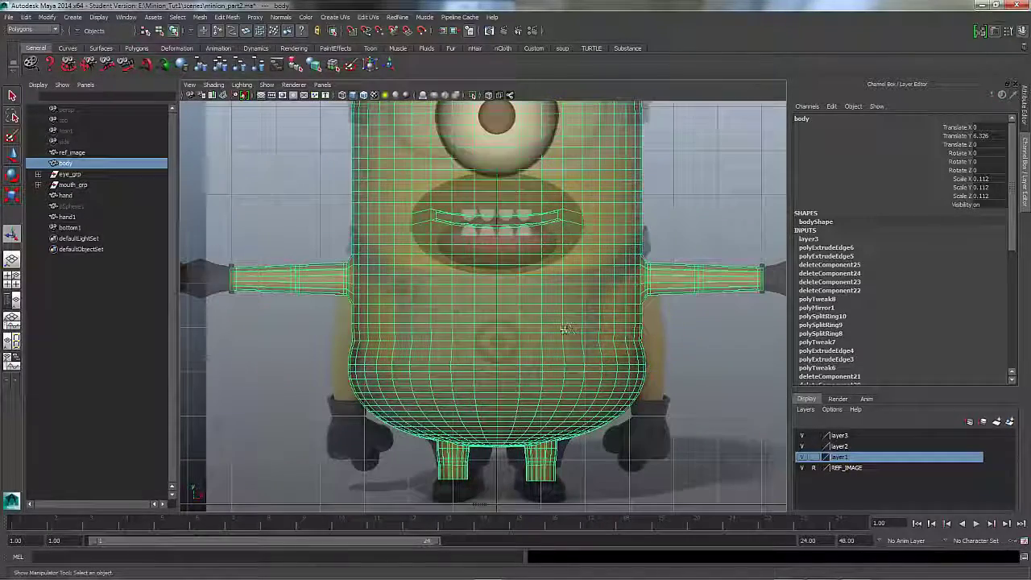
- In face mode, select the faces of the overalls area: the central bib, the full lower body and both legs
right_click_drag(461, 294, 417, 287)
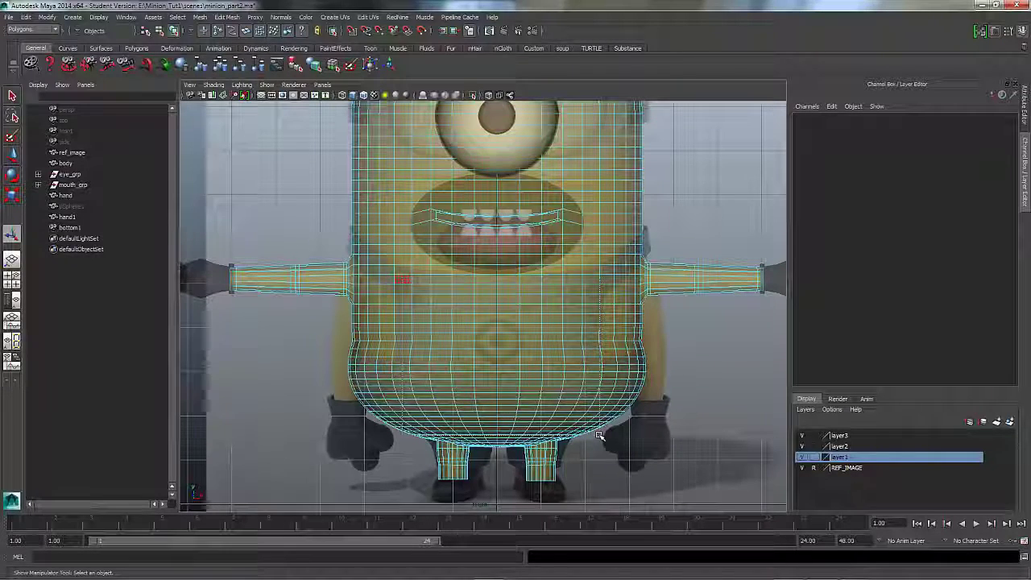
left_click_drag(599, 435, 595, 488)
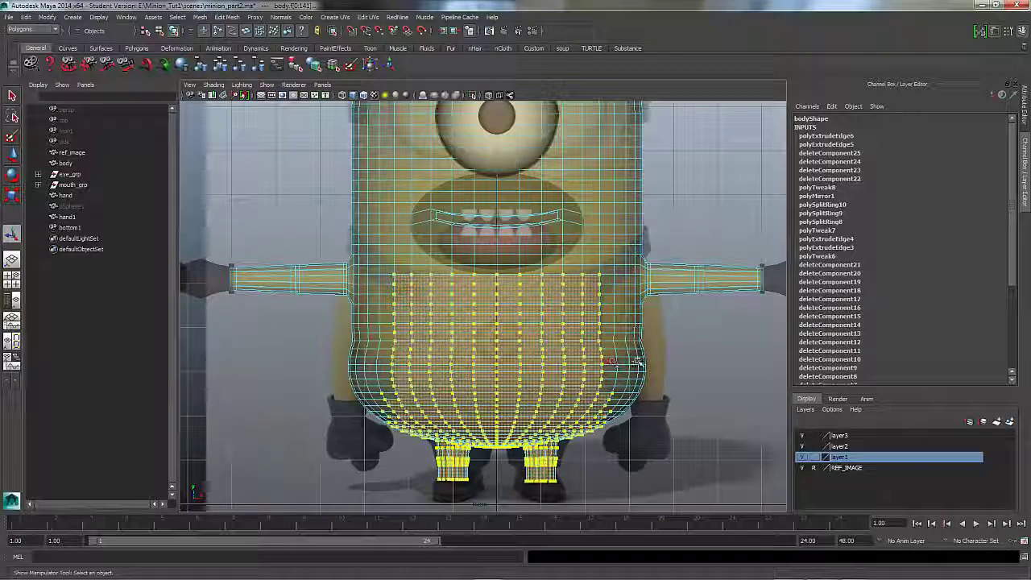
left_click_drag(636, 362, 662, 398)
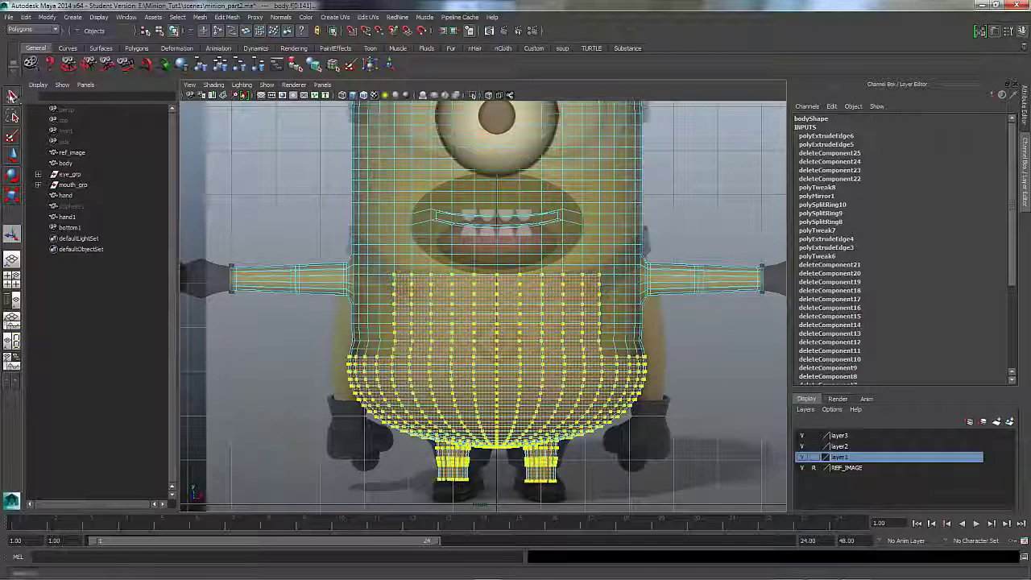
- Turn off Reflection for the Select Tool, keeping the overalls faces selected
left_click(12, 96)
double_click(12, 95)
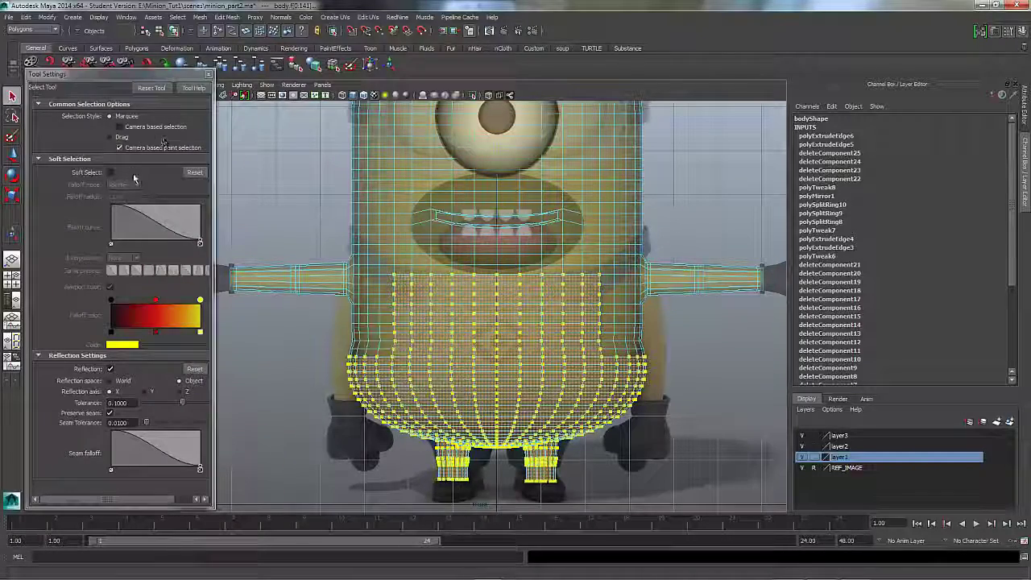
left_click(112, 370)
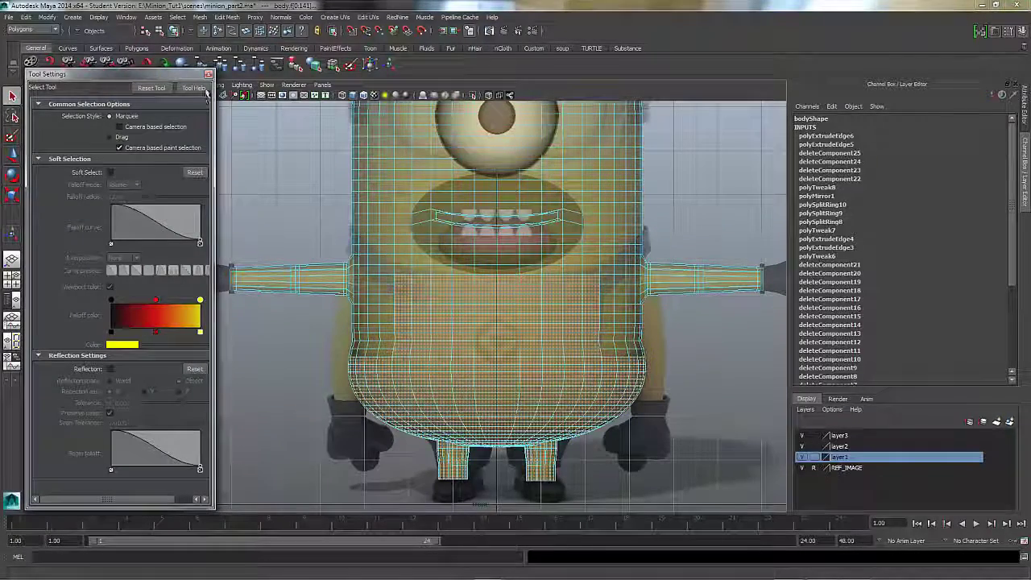
left_click(207, 75)
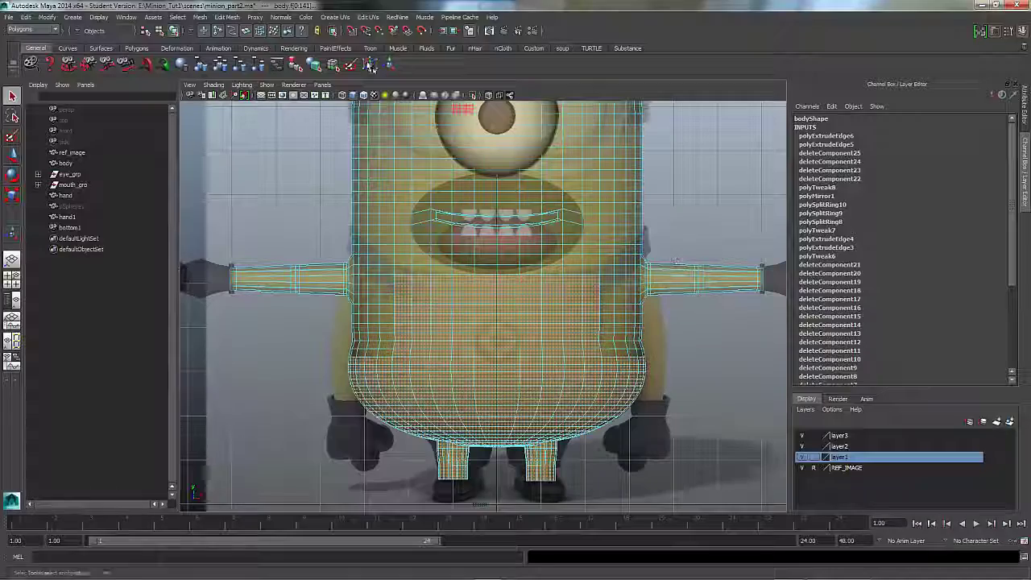
- Switch to the perspective view and turn off X-Ray shading
left_click(322, 85)
mouse_move(342, 96)
left_click(417, 96)
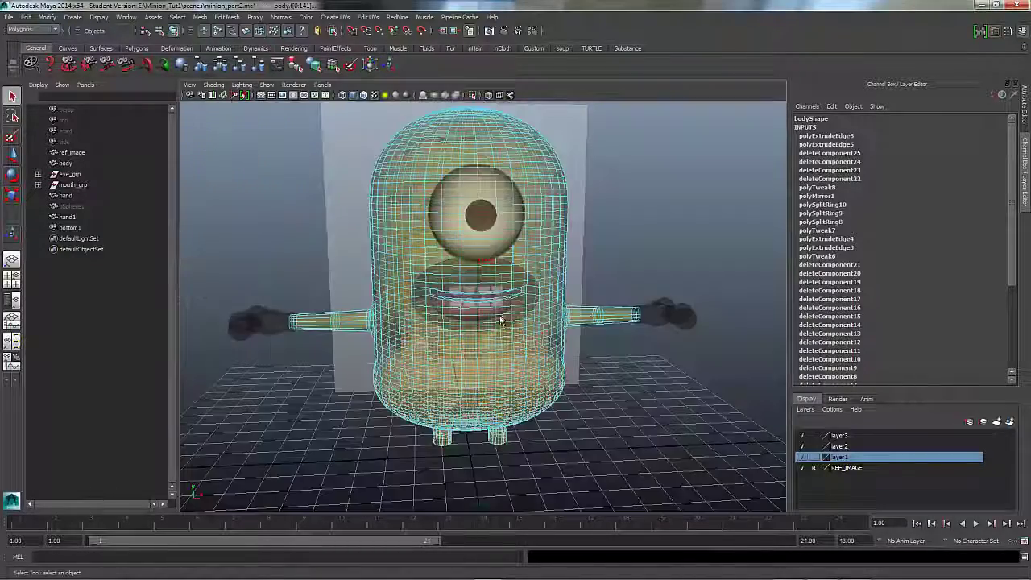
mouse_move(502, 325)
left_mouse_down("alt")
mouse_move(524, 262)
mouse_move(526, 283)
left_mouse_up("alt")
left_click(214, 86)
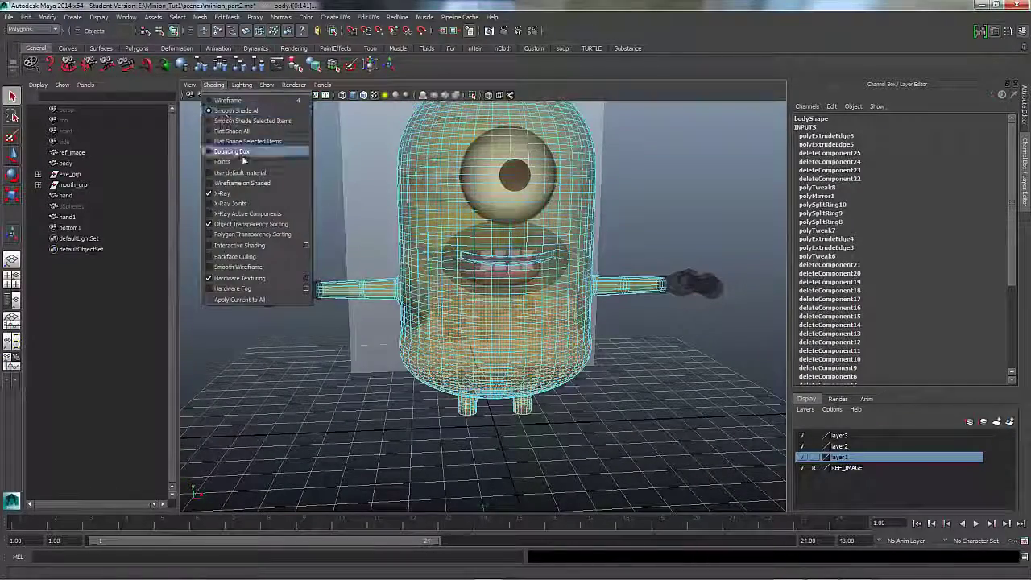
left_click(230, 193)
- Add the missed faces at the back of the lower body to the overalls selection
right_click_drag(402, 354, 446, 364, "alt")
left_click_drag(446, 364, 728, 292, "alt")
right_click_drag(727, 292, 793, 310, "alt")
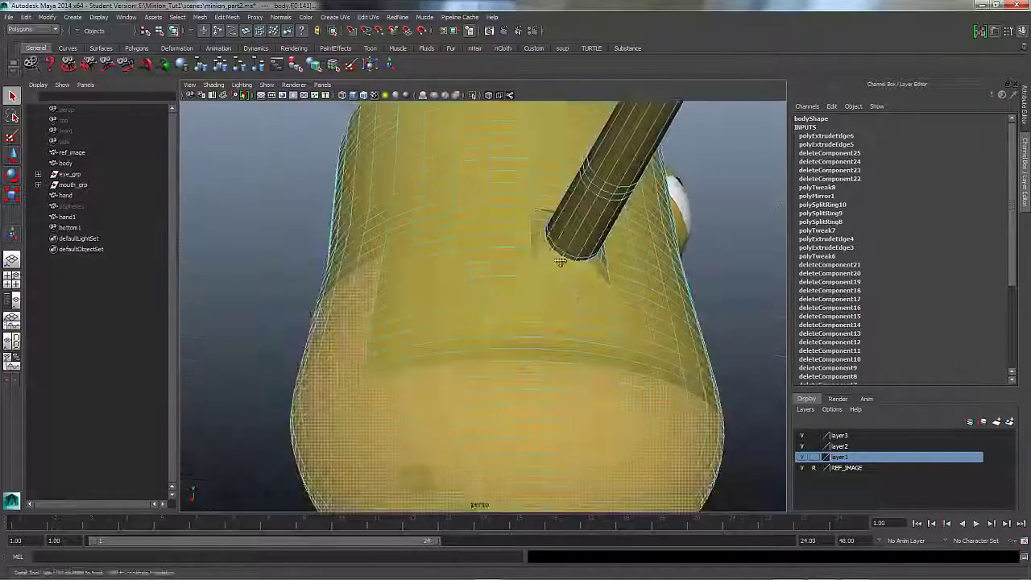
middle_click_drag(535, 483, 492, 258, "alt")
left_click(491, 260, "shift")
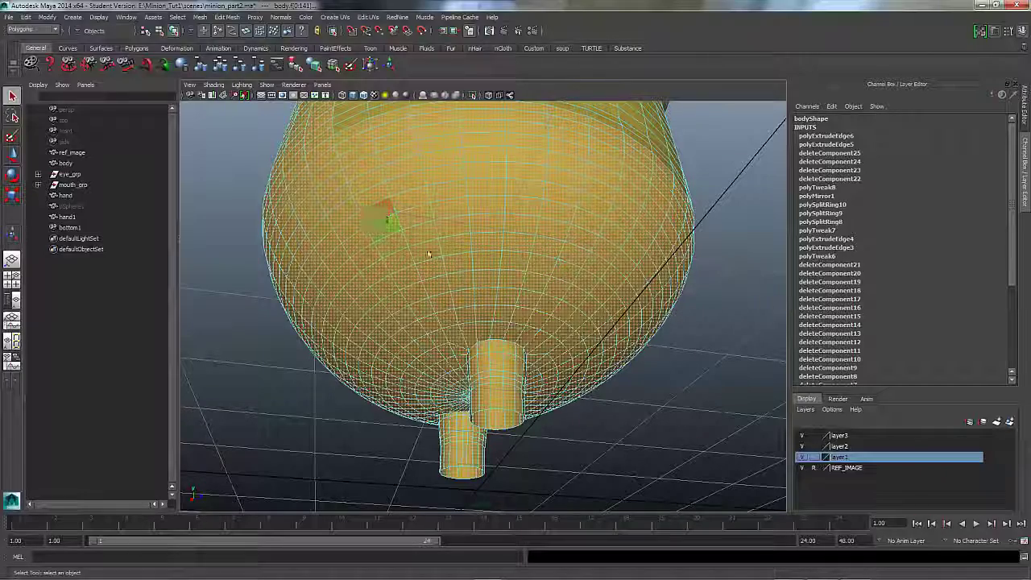
left_click_drag(448, 251, 552, 294, "alt")
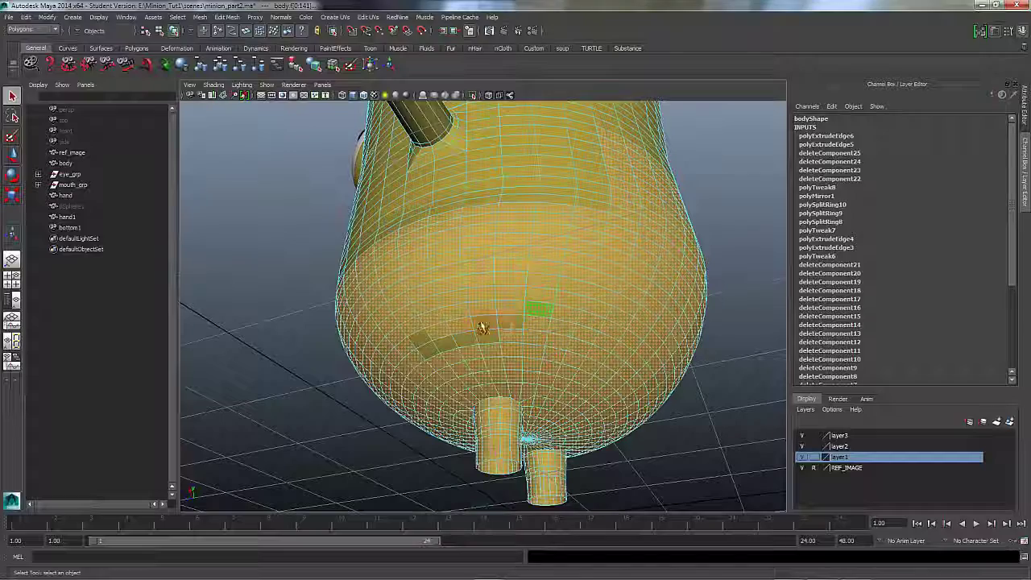
left_click(483, 312)
- Examine the overalls face selection from the front, sides and back of the body for gaps or stray faces
left_click_drag(477, 279, 574, 265, "alt")
left_click_drag(506, 281, 543, 254, "alt")
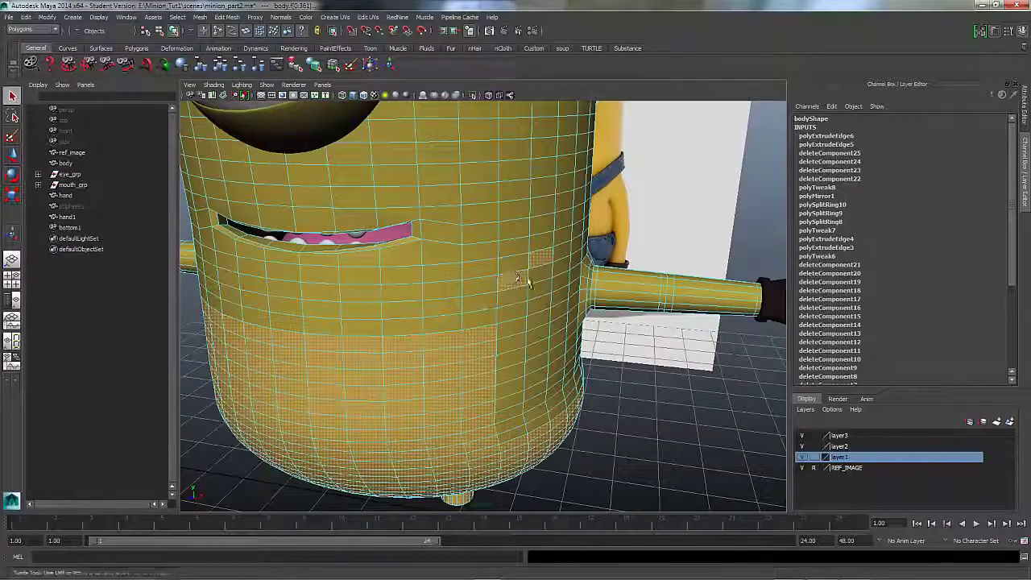
left_click_drag(546, 269, 506, 317, "alt")
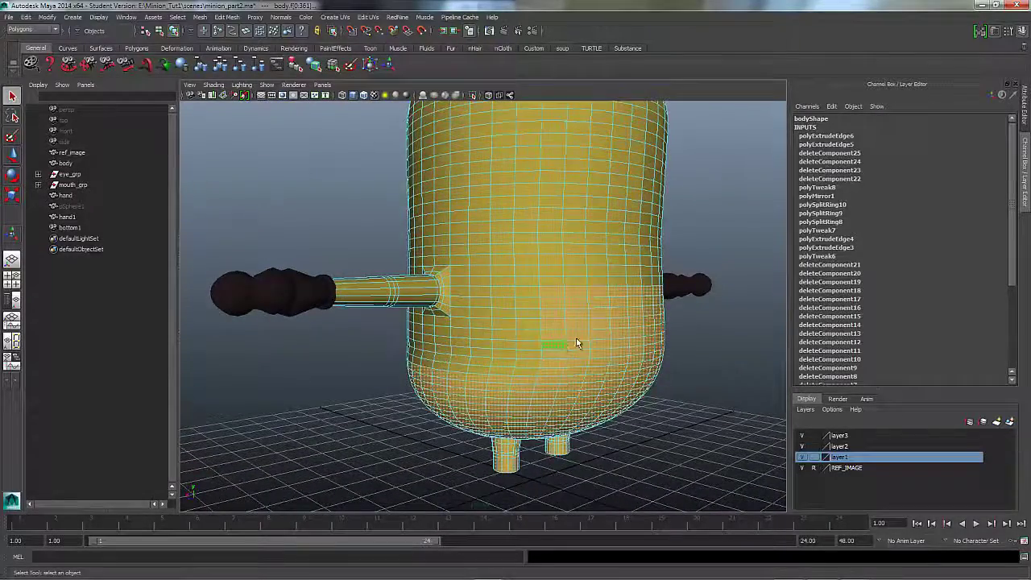
left_click_drag(576, 341, 424, 306, "alt")
right_click_drag(424, 306, 531, 283, "alt")
left_click_drag(531, 284, 564, 282, "alt")
right_click_drag(563, 281, 492, 305, "alt")
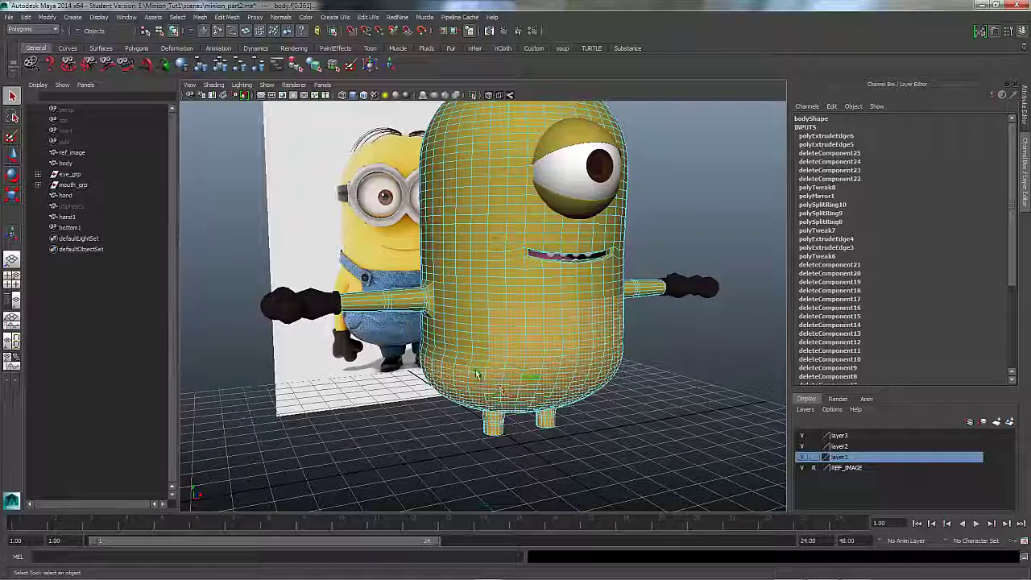
right_click_drag(470, 372, 459, 290, "alt")
left_click_drag(459, 290, 541, 291, "alt")
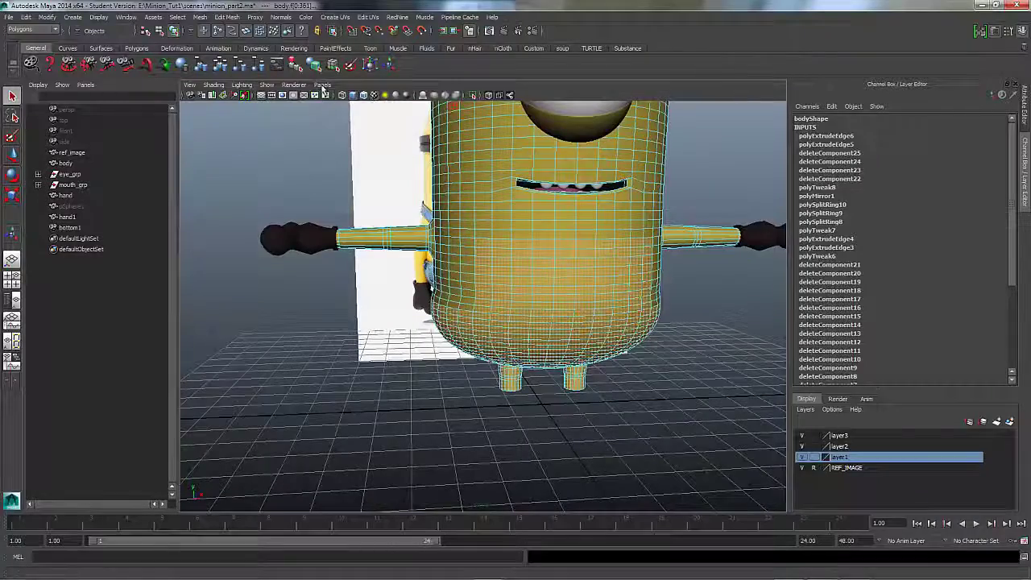
- Switch to the front view and check the overalls selection against the reference image with X-Ray shading on and off
left_click(322, 85)
mouse_move(342, 115)
left_click(415, 126)
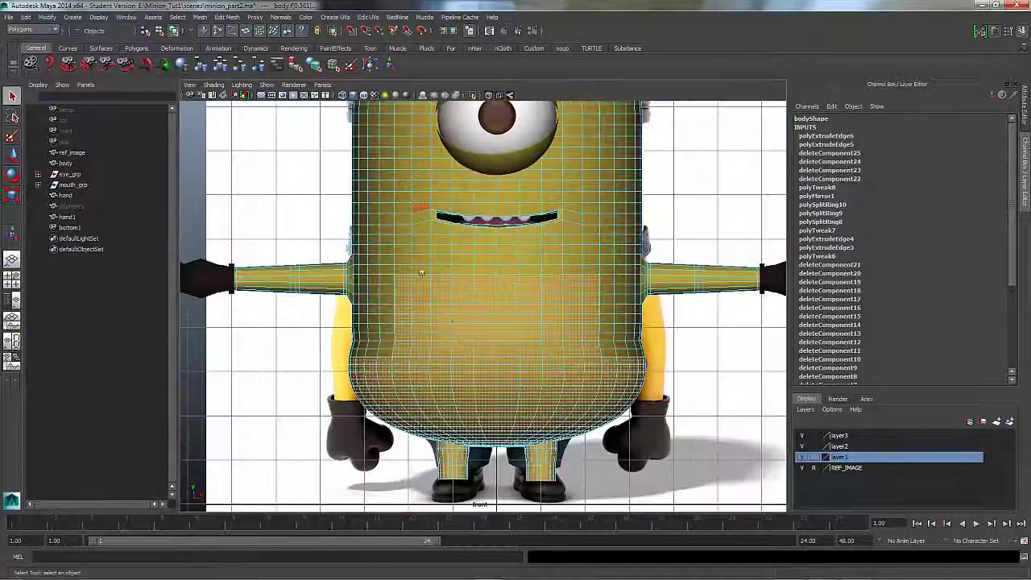
left_click(214, 84)
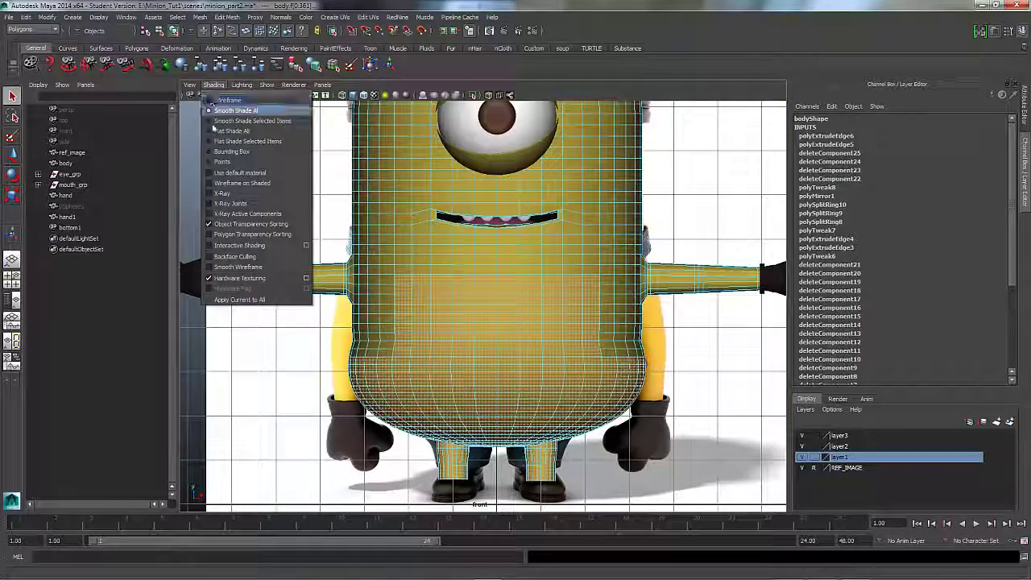
left_click(226, 195)
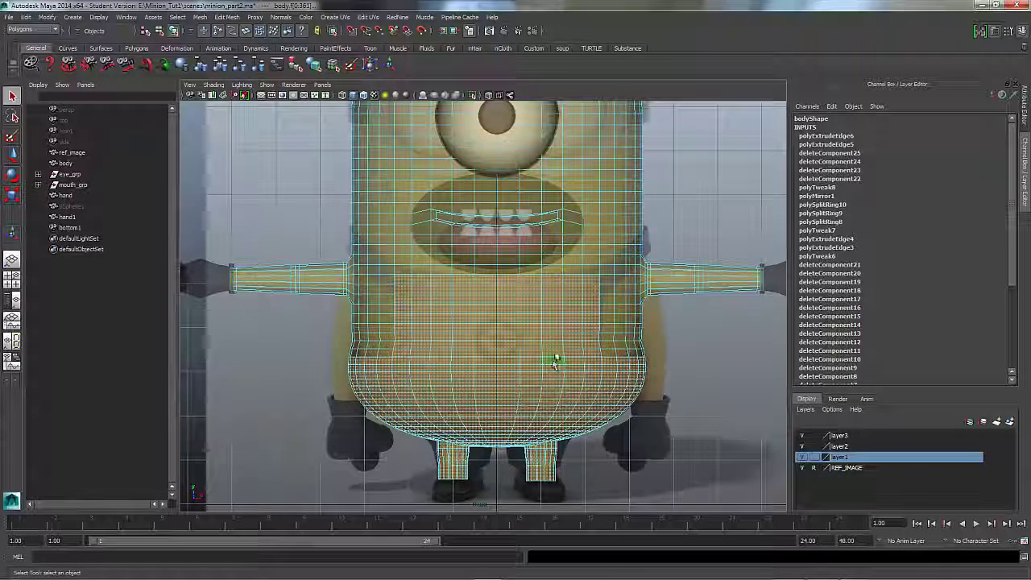
left_click(217, 85)
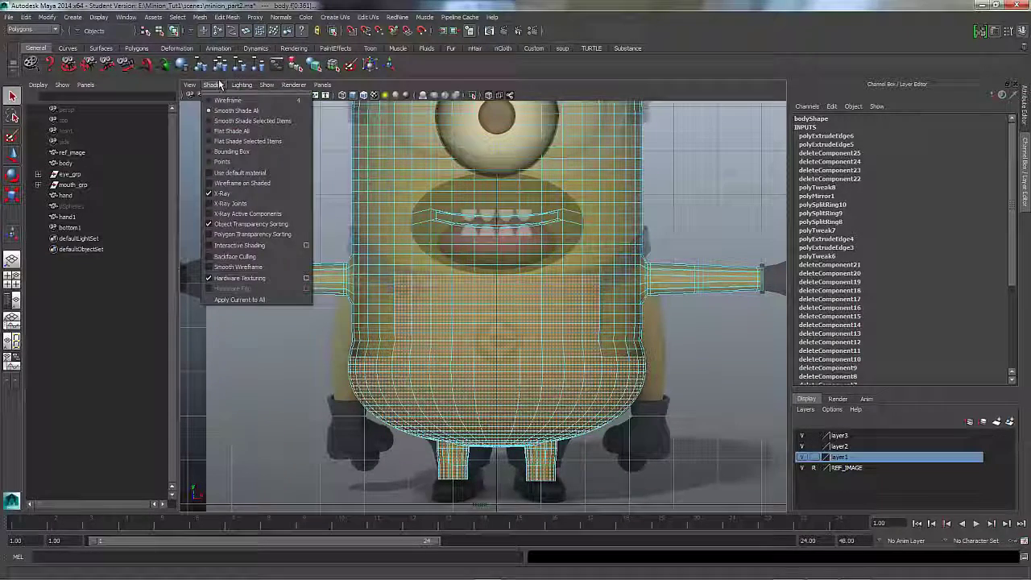
left_click(229, 194)
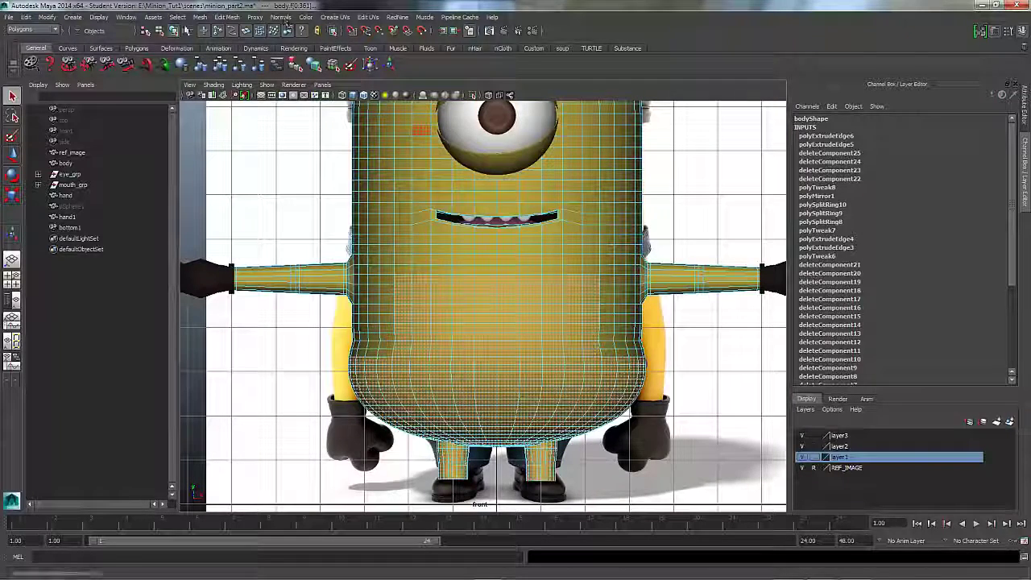
left_click(226, 17)
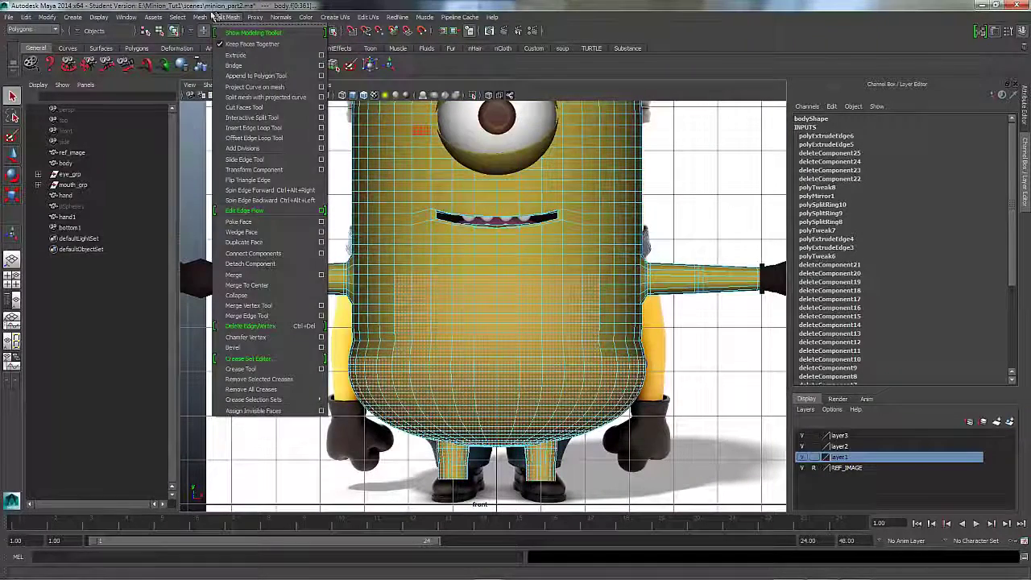
mouse_move(203, 17)
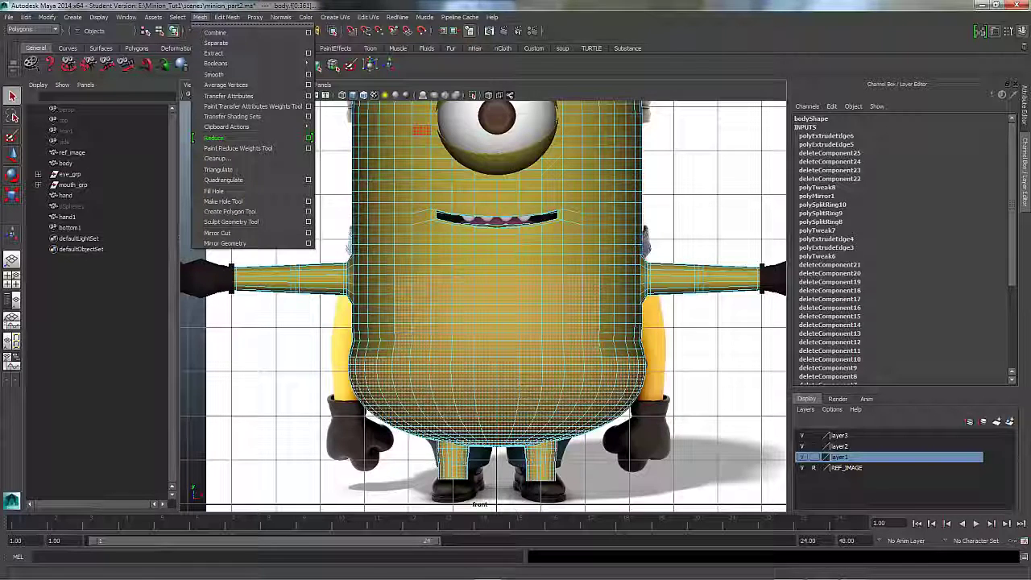
key("Escape")
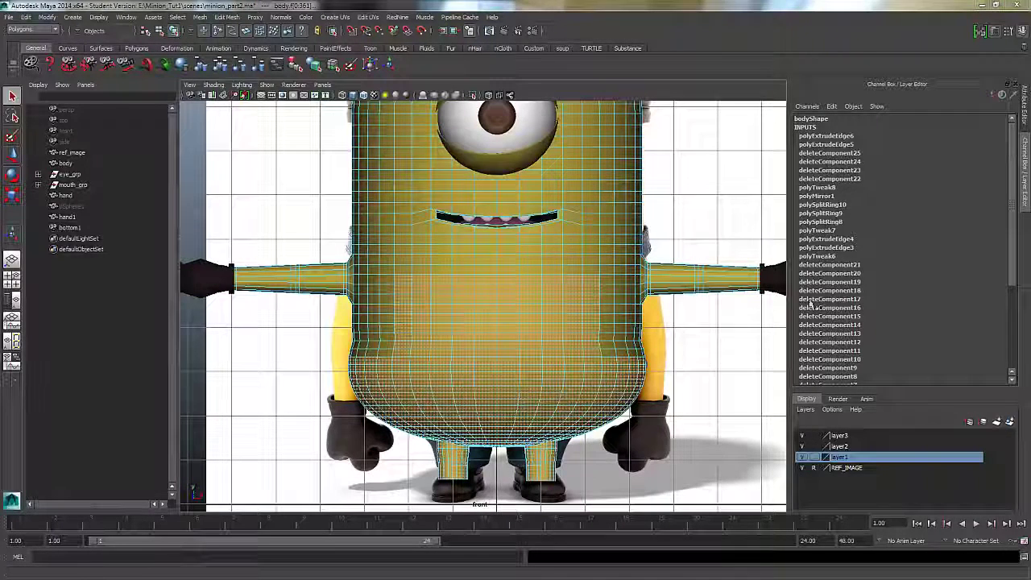
- Duplicate the selected overalls faces with Separate duplicated faces enabled and an offset of 0
left_click(200, 18)
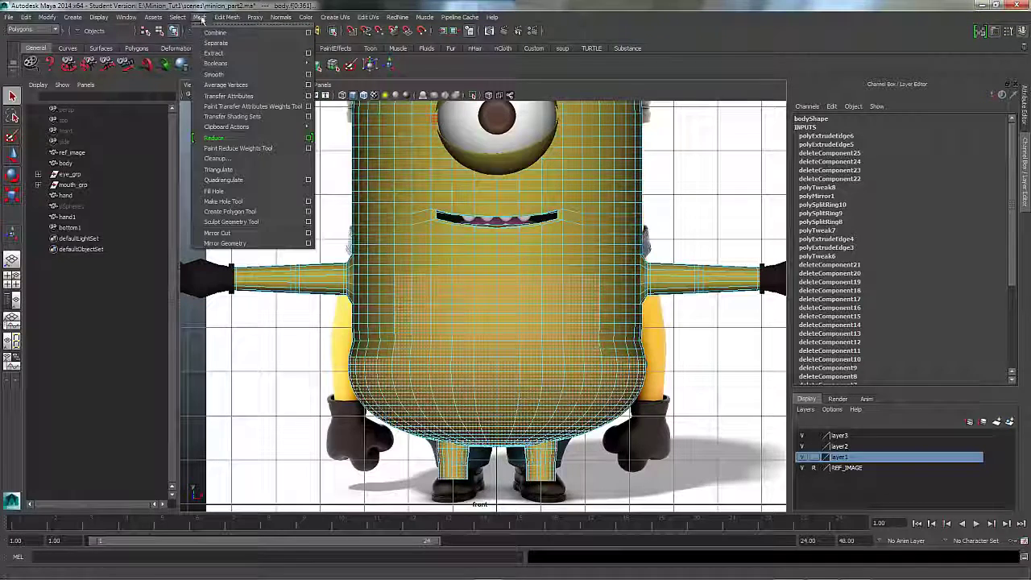
mouse_move(230, 18)
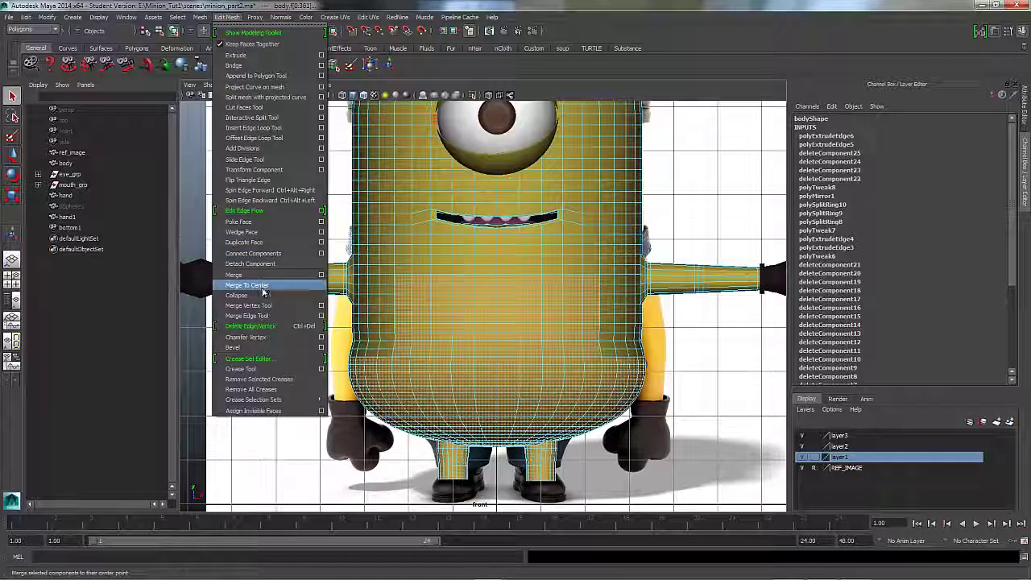
left_click(321, 242)
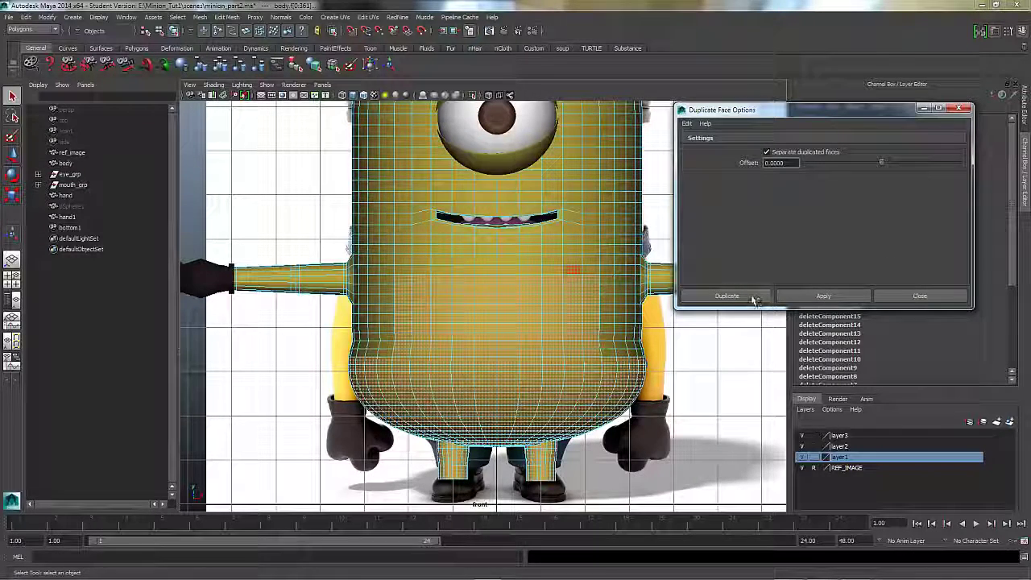
left_click(753, 299)
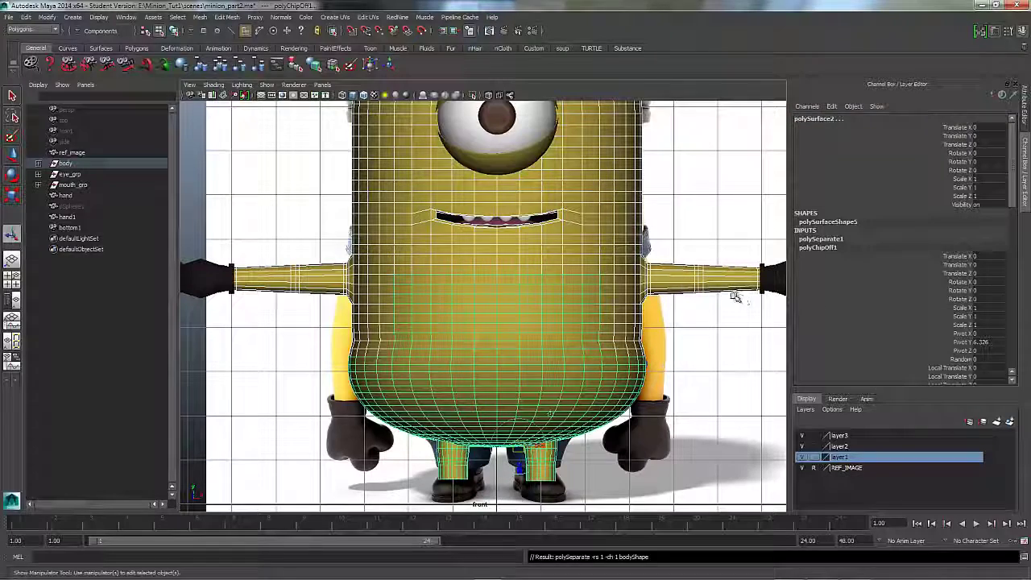
- Expand the body group and select polySurface2, the duplicated overalls mesh
left_click(38, 163)
left_click(85, 174)
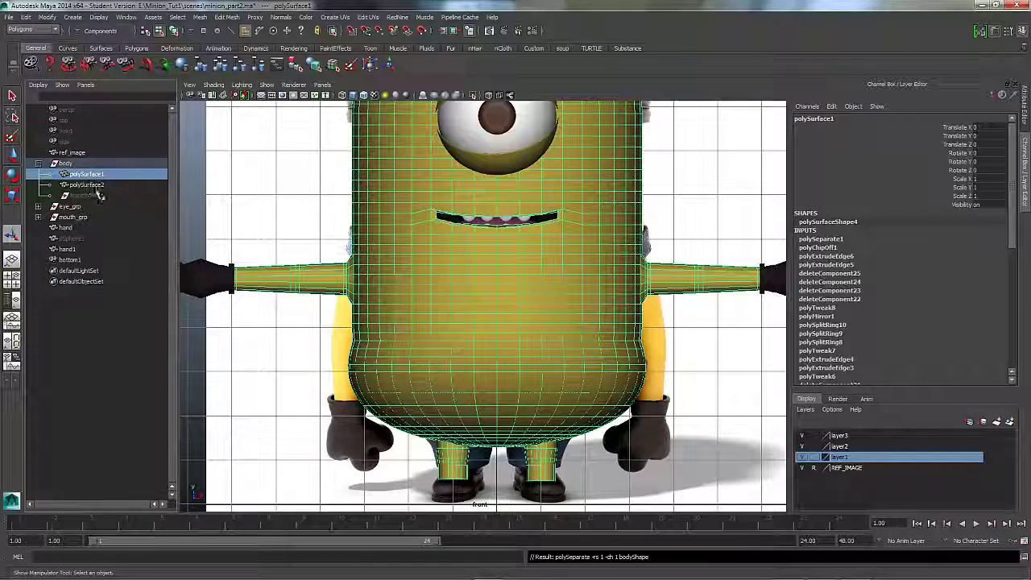
left_click(91, 185)
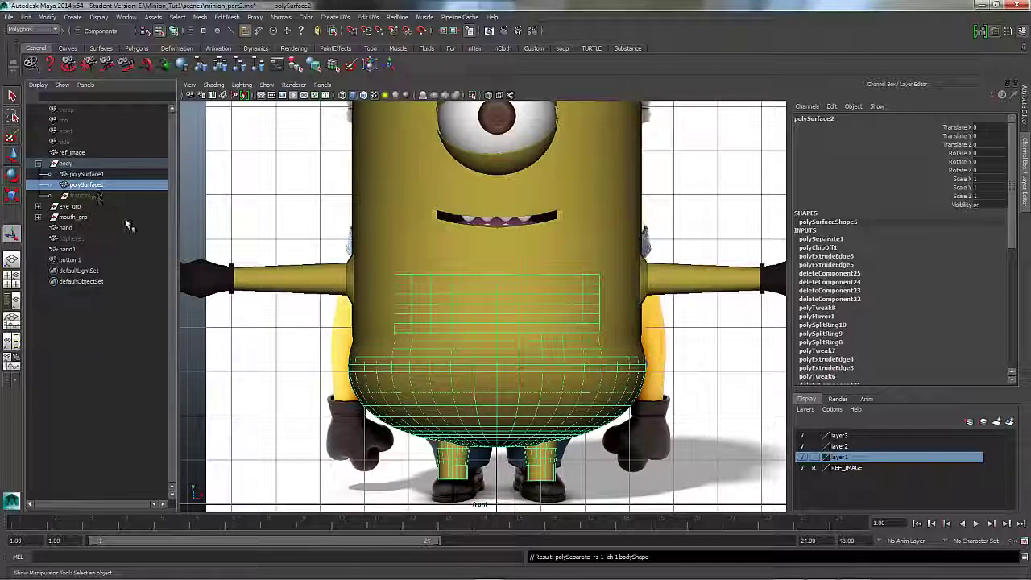
- In the perspective view, scale the duplicated overalls mesh uniformly to 1.02 so it sits slightly outside the body
right_click_drag(633, 246, 565, 264, "alt")
middle_click_drag(423, 318, 439, 335, "alt")
left_click_drag(439, 335, 475, 330, "alt")
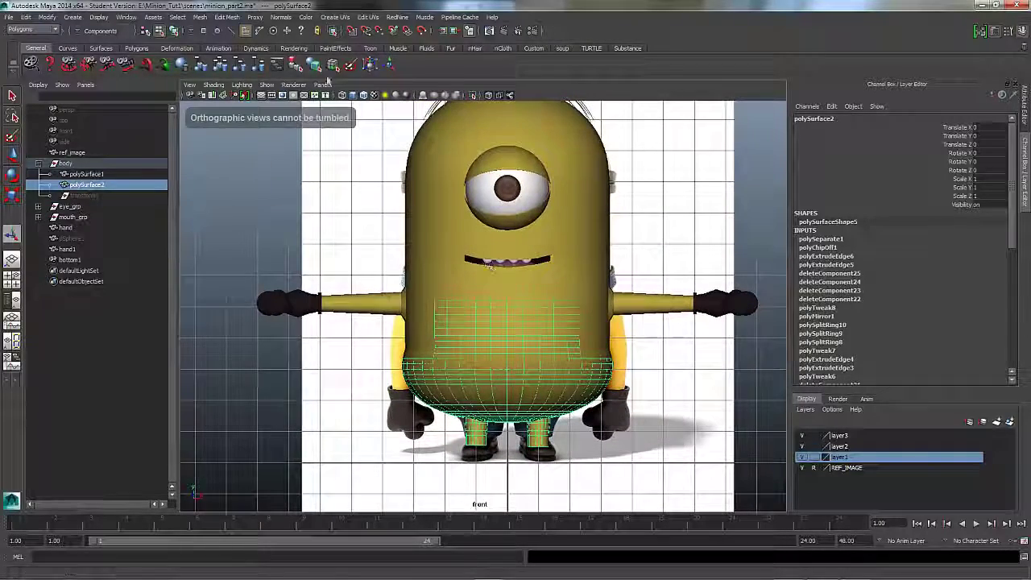
left_click(324, 85)
mouse_move(330, 97)
left_click(410, 98)
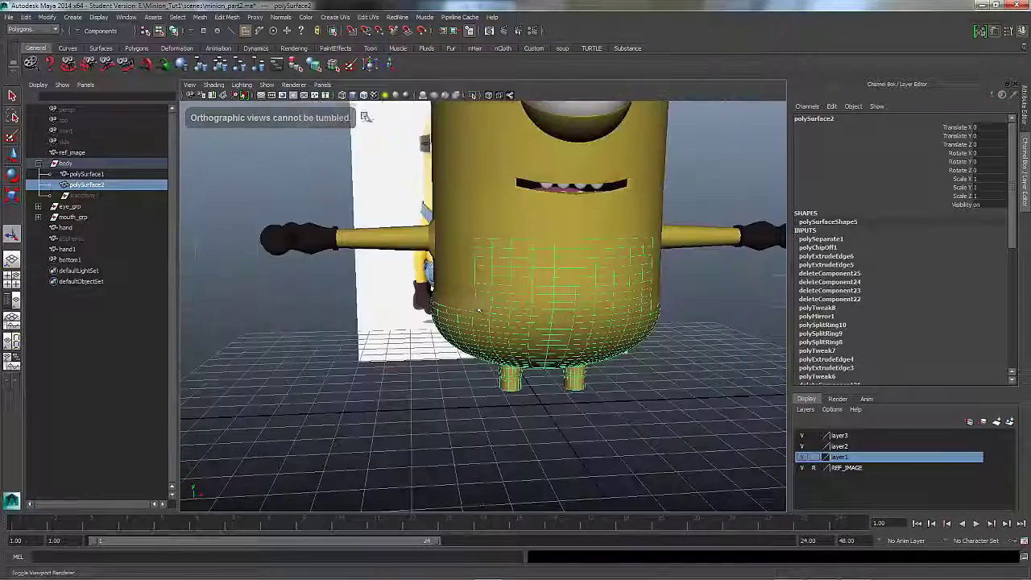
left_click_drag(596, 265, 584, 317, "alt")
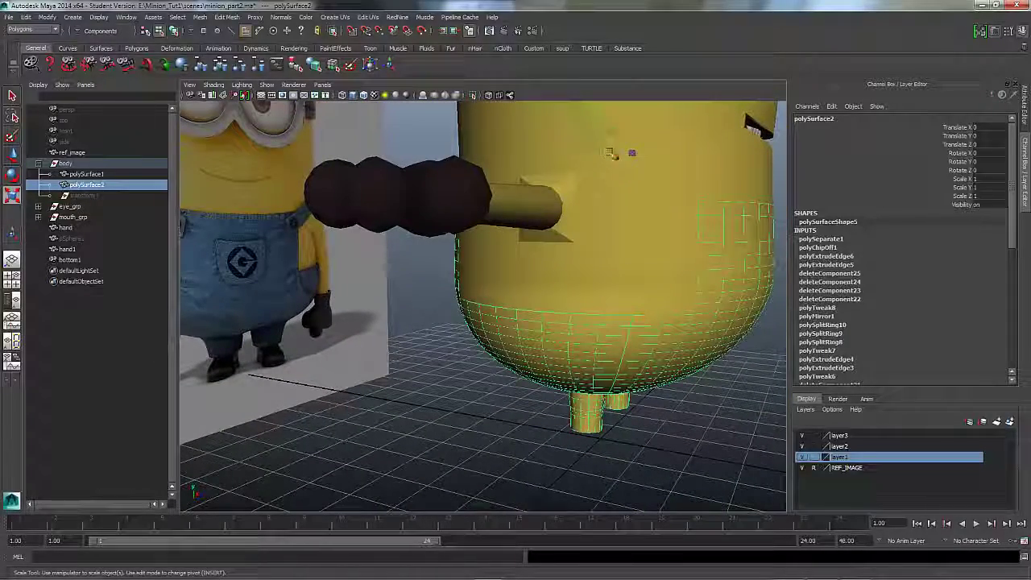
left_click_drag(607, 154, 615, 154)
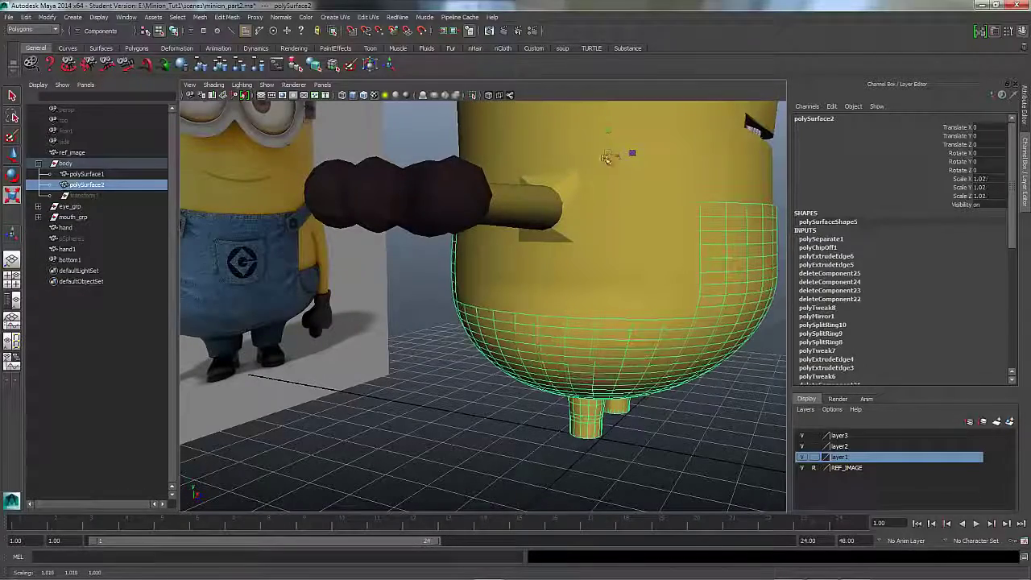
- Inspect the gap between the overalls and the body, and assign a new Lambert material to the overalls mesh
left_click_drag(591, 256, 519, 257, "alt")
right_click_drag(467, 260, 629, 211, "alt")
middle_click_drag(410, 246, 527, 280, "alt")
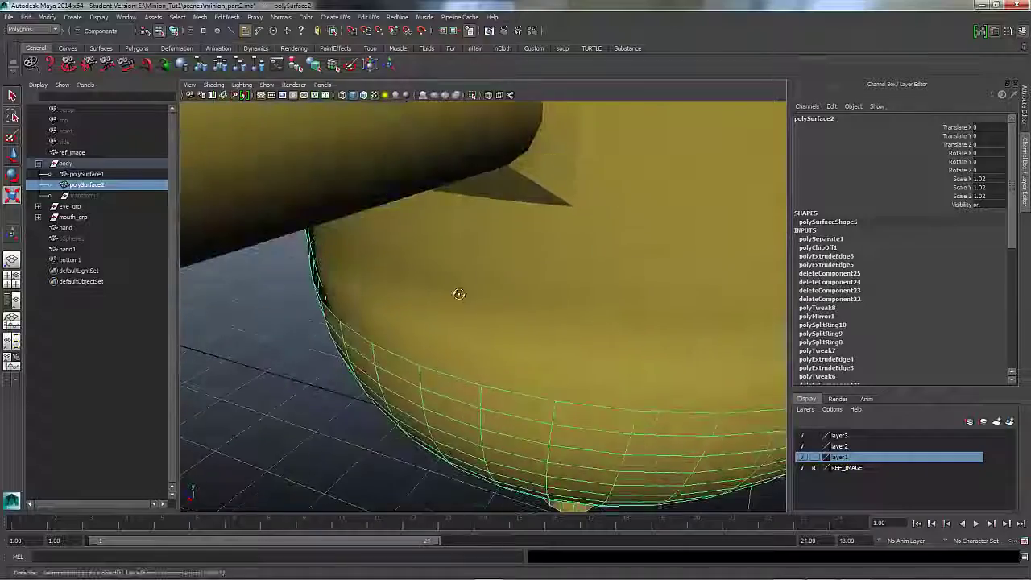
left_click_drag(458, 295, 652, 207, "alt")
right_click_drag(649, 209, 452, 258, "alt")
left_click_drag(453, 258, 498, 268, "alt")
right_click(498, 268)
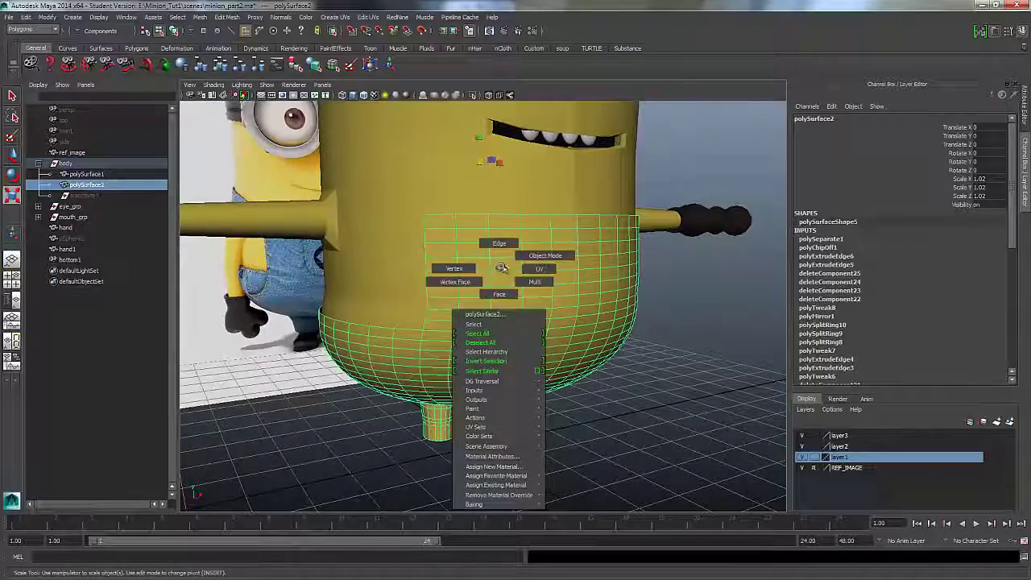
left_click(493, 466)
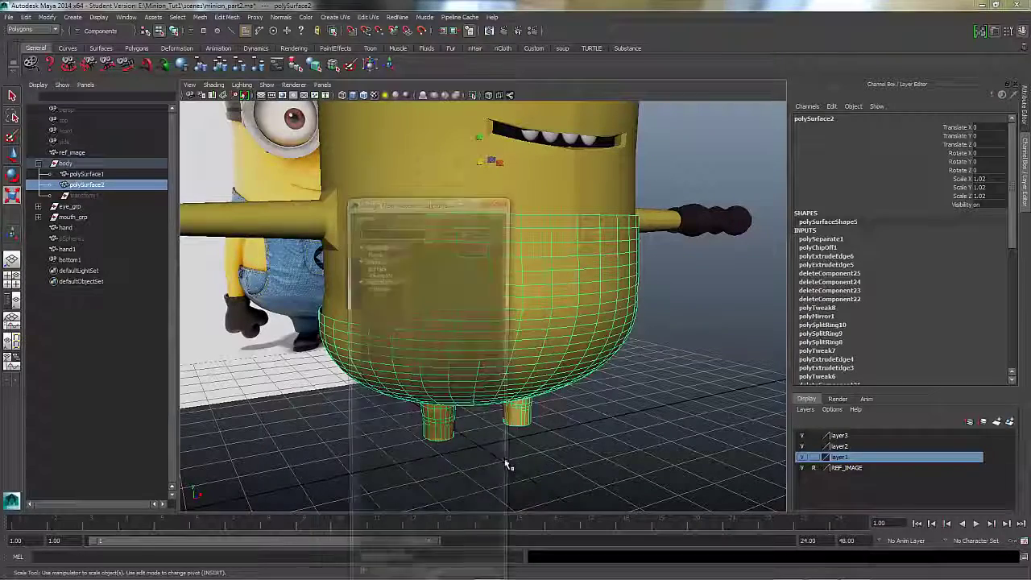
left_click(452, 287)
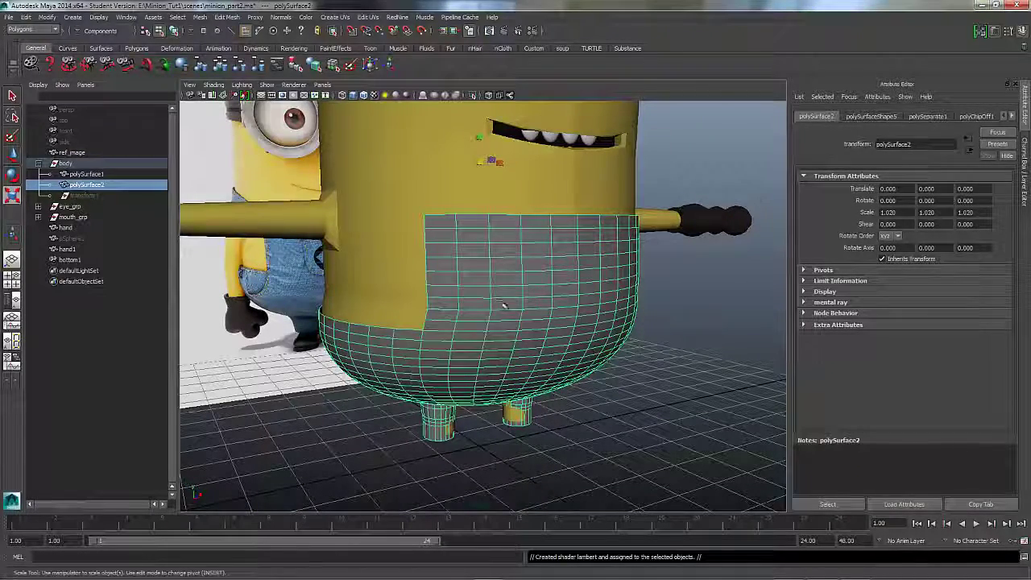
- Look through the history nodes of the overalls mesh and delete its construction history
left_click(1011, 116)
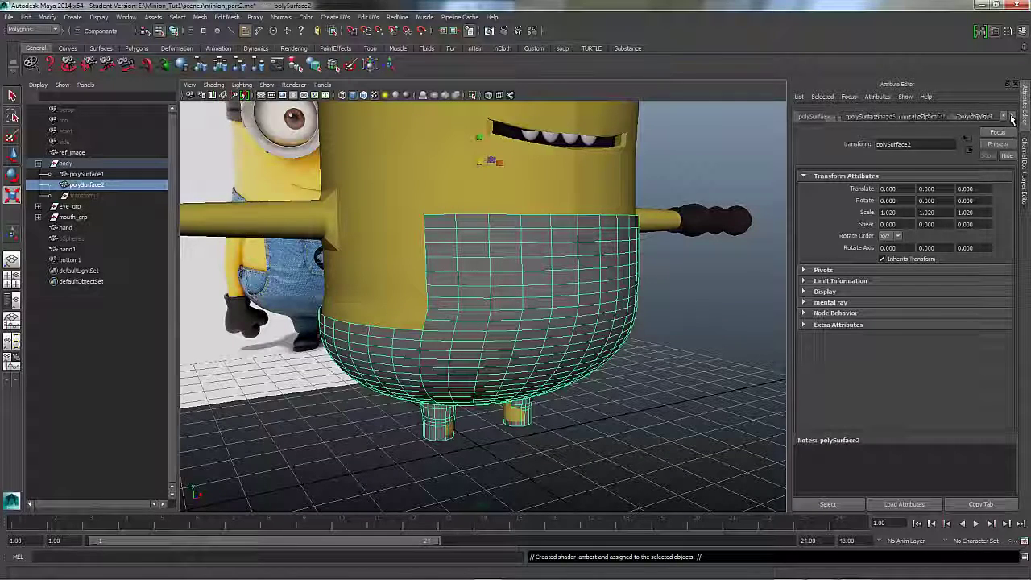
left_click(1012, 116)
left_click(1011, 116)
left_click(25, 17)
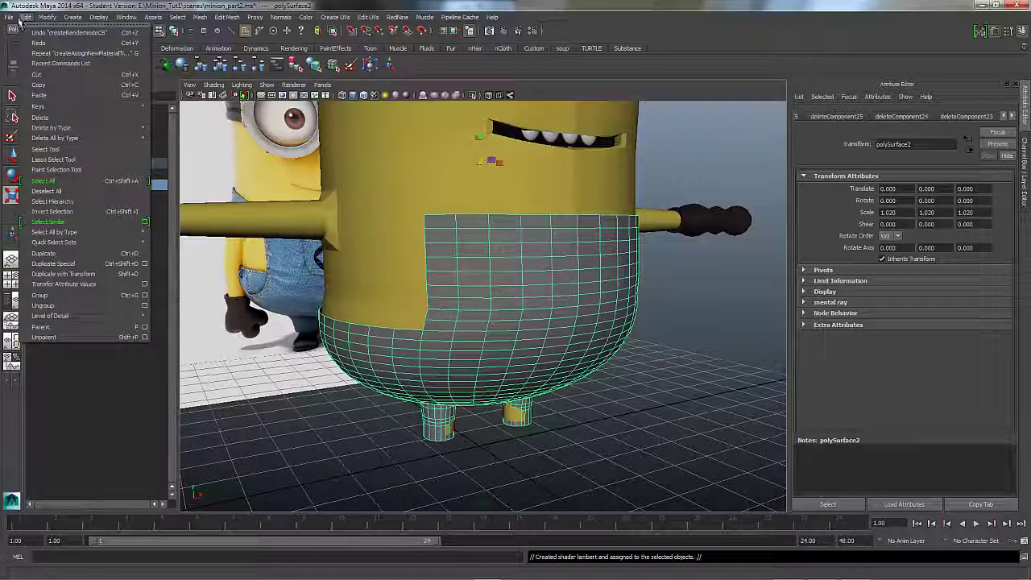
mouse_move(80, 128)
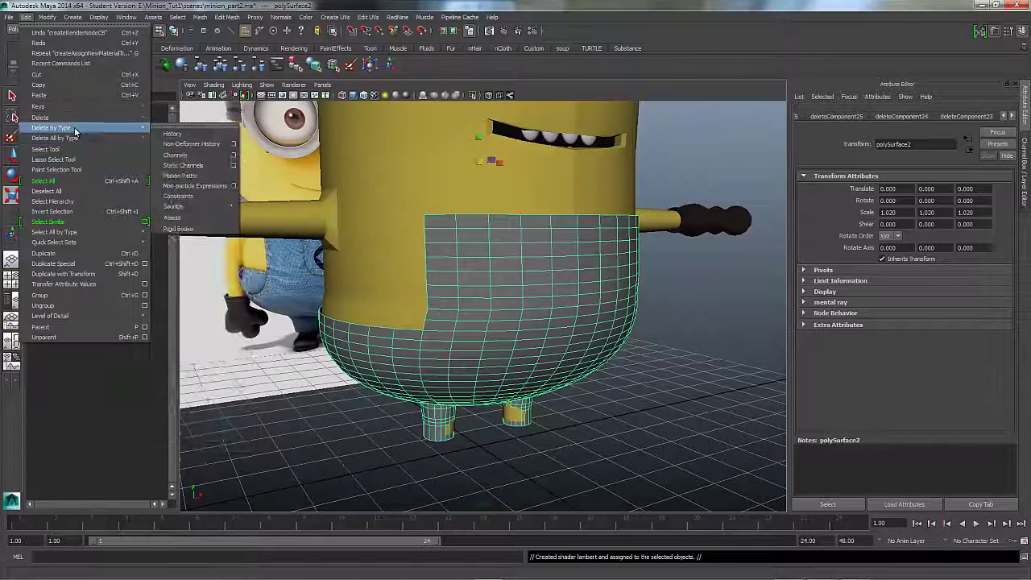
left_click(173, 131)
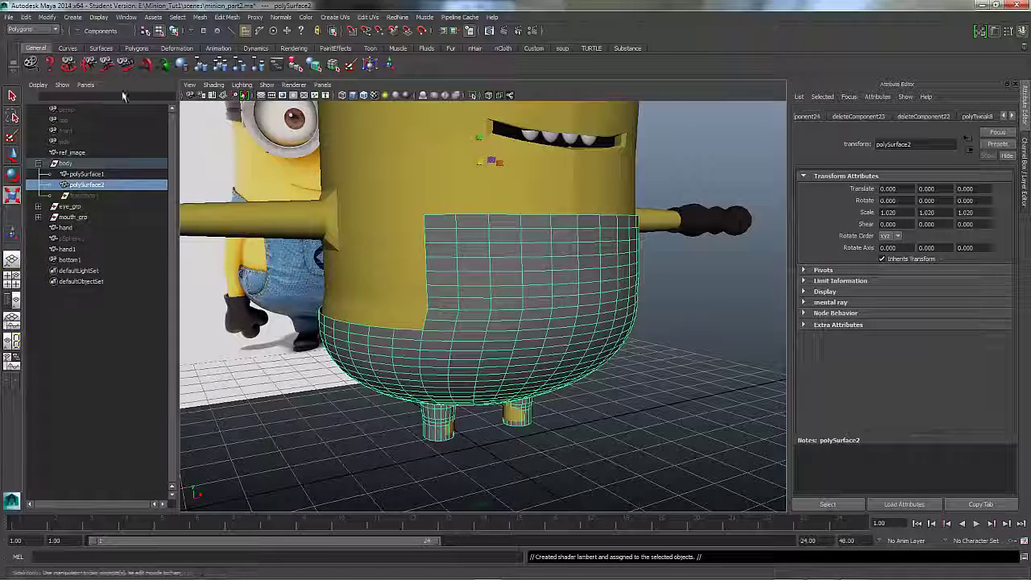
- Delete the construction history of all objects in the scene
left_click(30, 17)
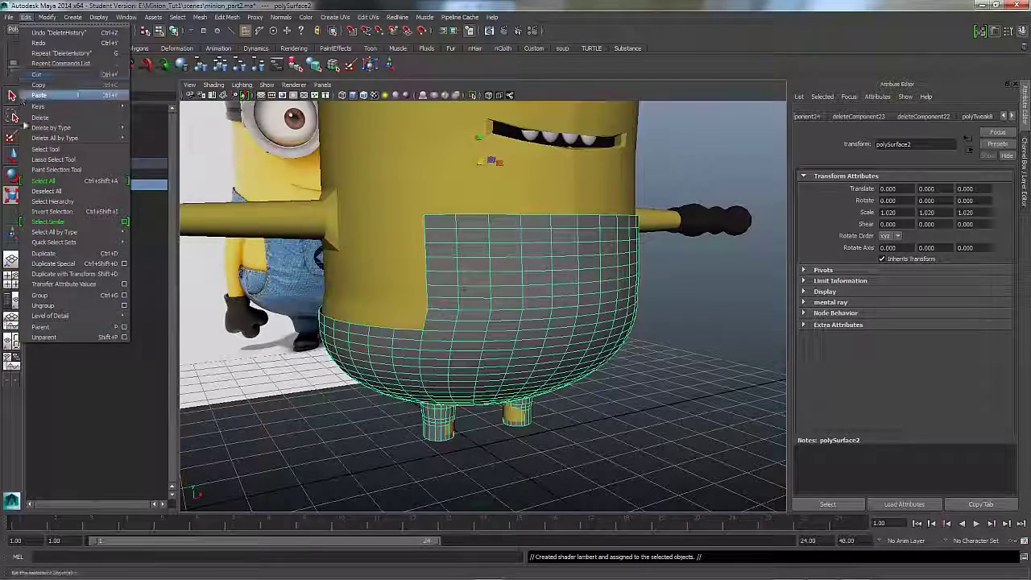
mouse_move(47, 139)
left_click(154, 144)
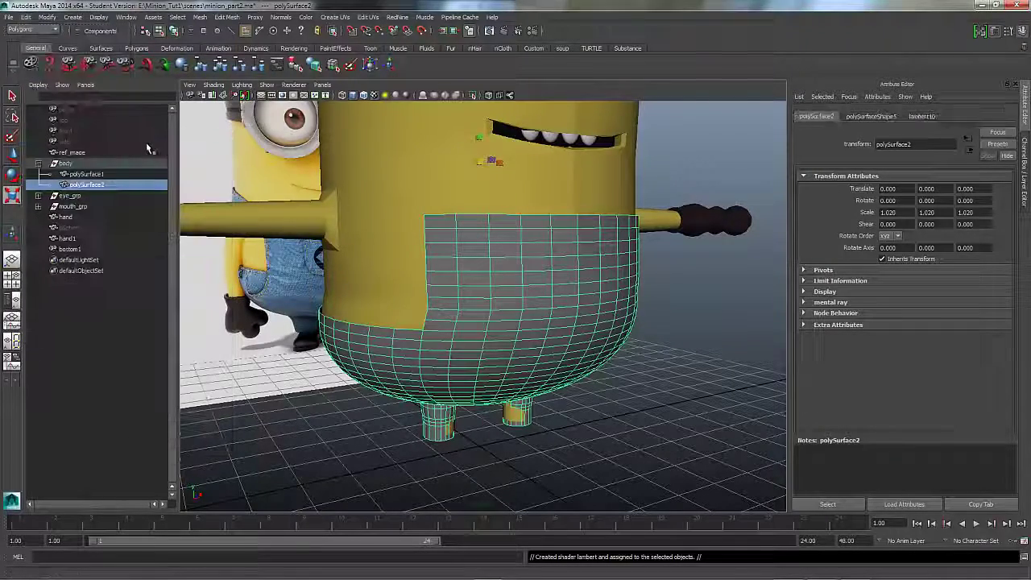
- Set the colour of the overalls' lambert10 material to a saturated blue
left_click(921, 117)
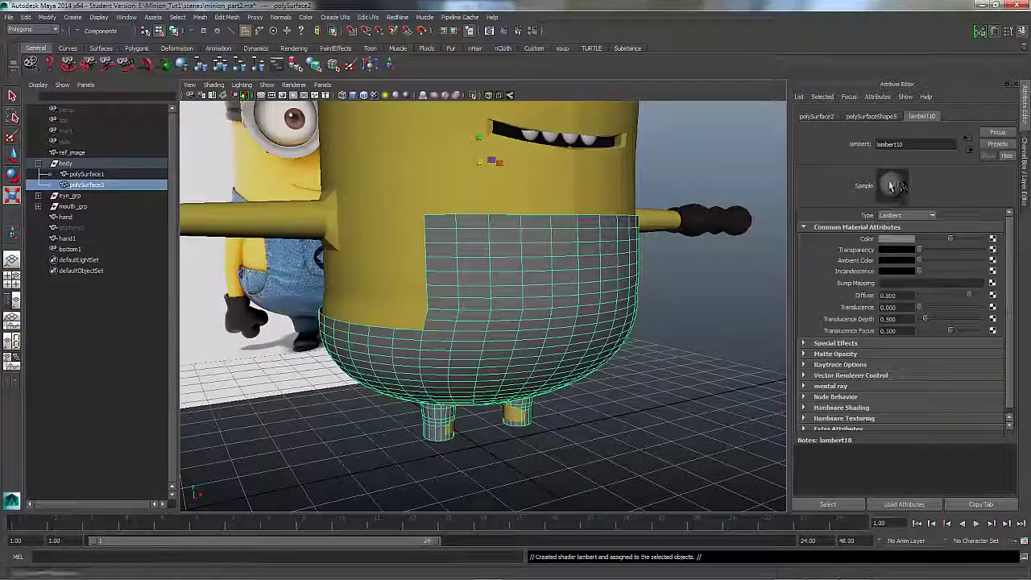
left_click(898, 239)
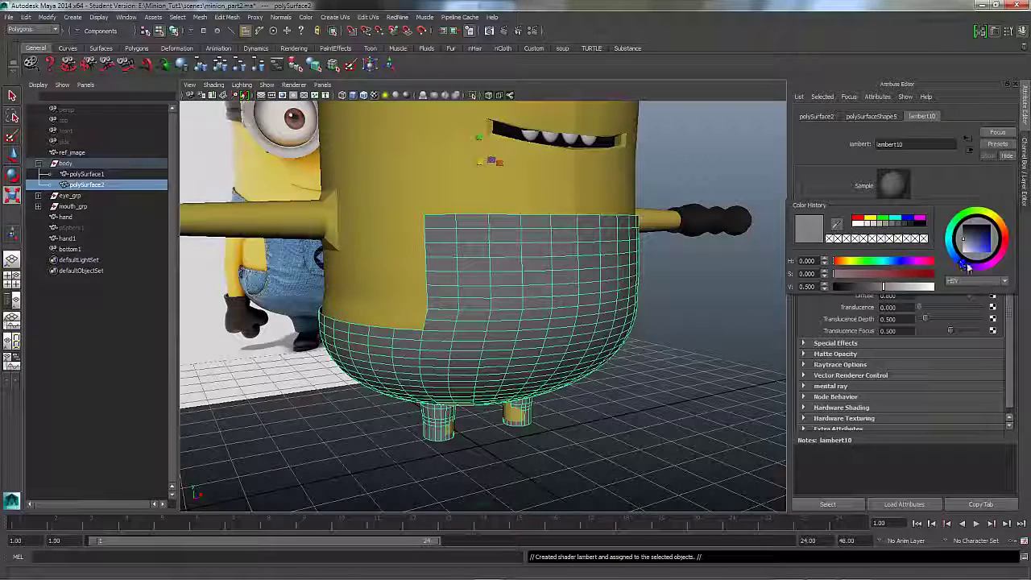
left_click_drag(965, 243, 1009, 256)
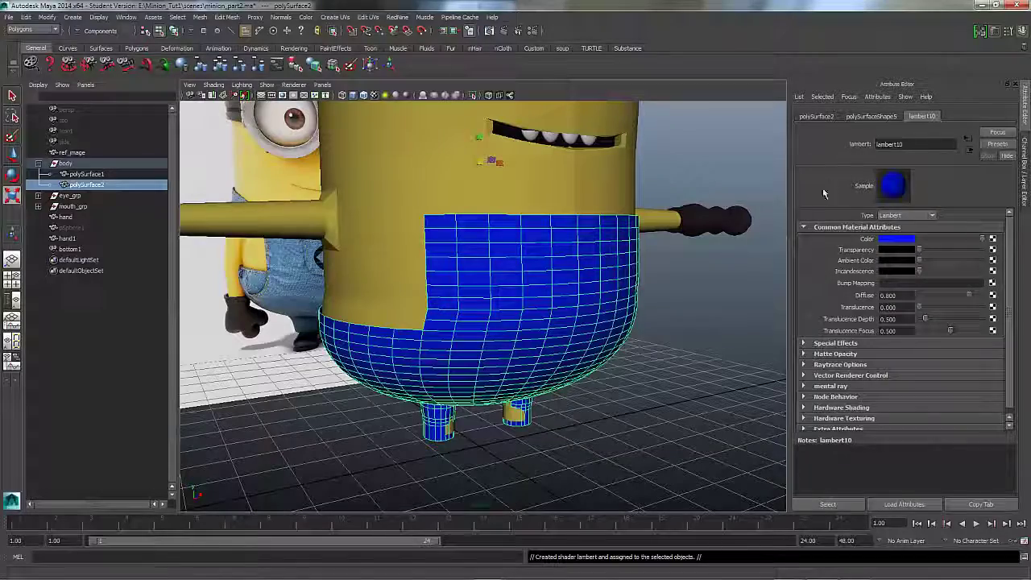
- Compare the overalls mesh with and without smooth preview, and leave the smooth preview on
left_click_drag(554, 406, 585, 239, "alt")
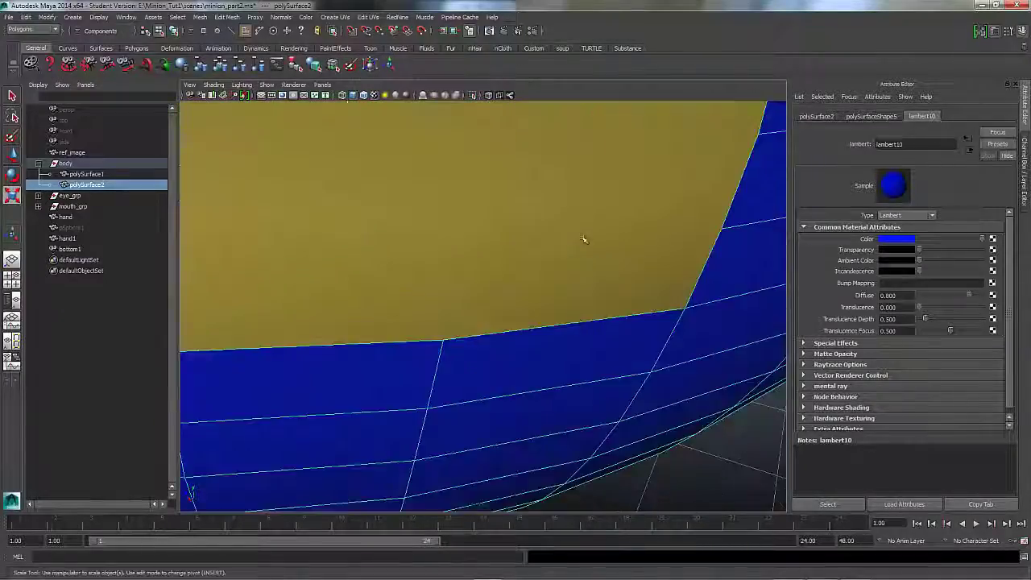
right_click_drag(585, 239, 311, 269, "alt")
left_click_drag(311, 269, 440, 287, "alt")
middle_click_drag(439, 288, 466, 324, "alt")
left_click_drag(465, 324, 528, 303, "alt")
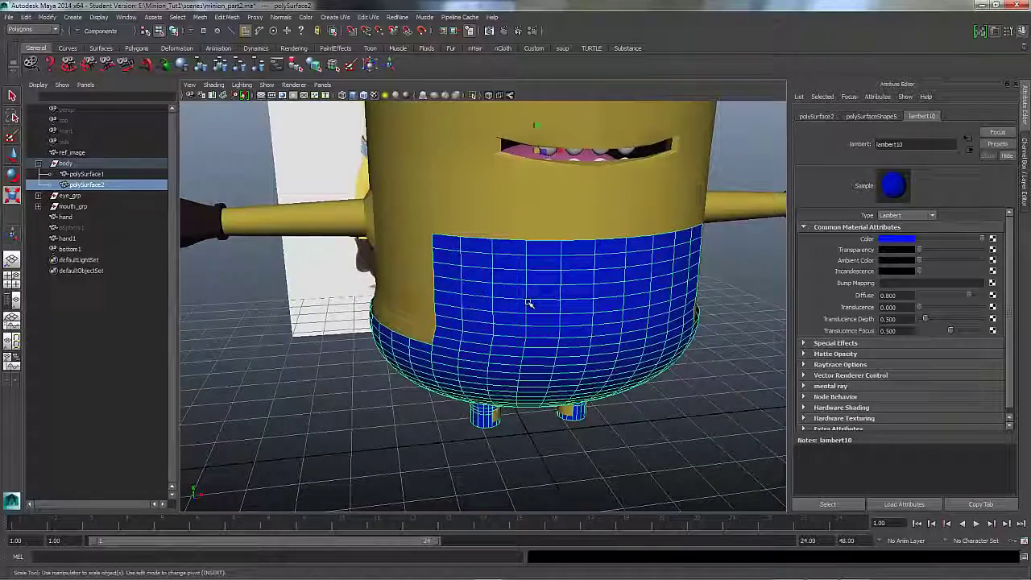
key("3")
key("3")
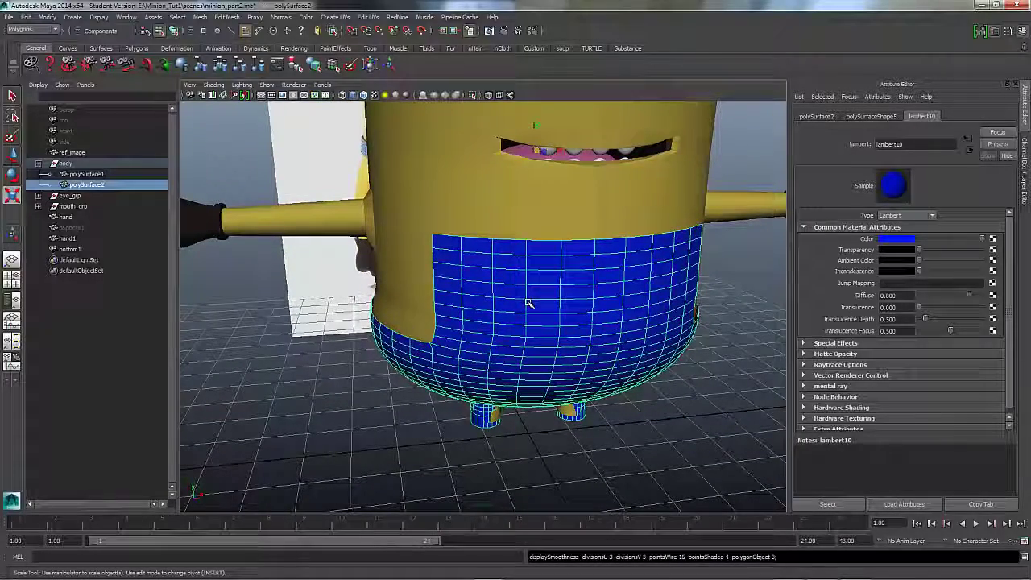
key("3")
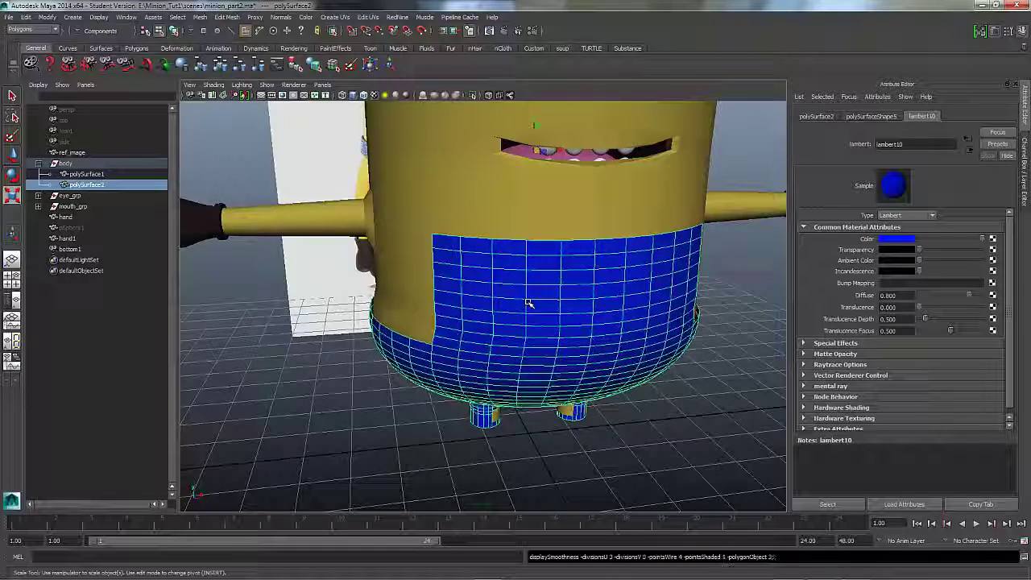
key("3")
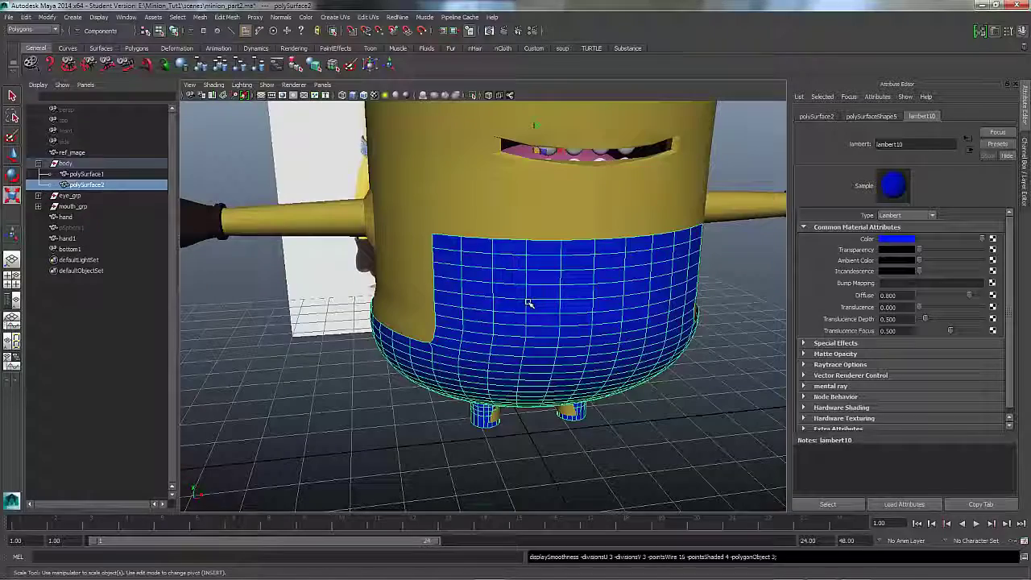
- Extrude all faces of the overalls mesh and scale the extrusion to 1.015 in Z to thicken it, then deselect it
left_click_drag(362, 322, 479, 324, "alt")
right_click_drag(480, 323, 524, 304, "alt")
middle_click_drag(524, 303, 648, 138, "alt")
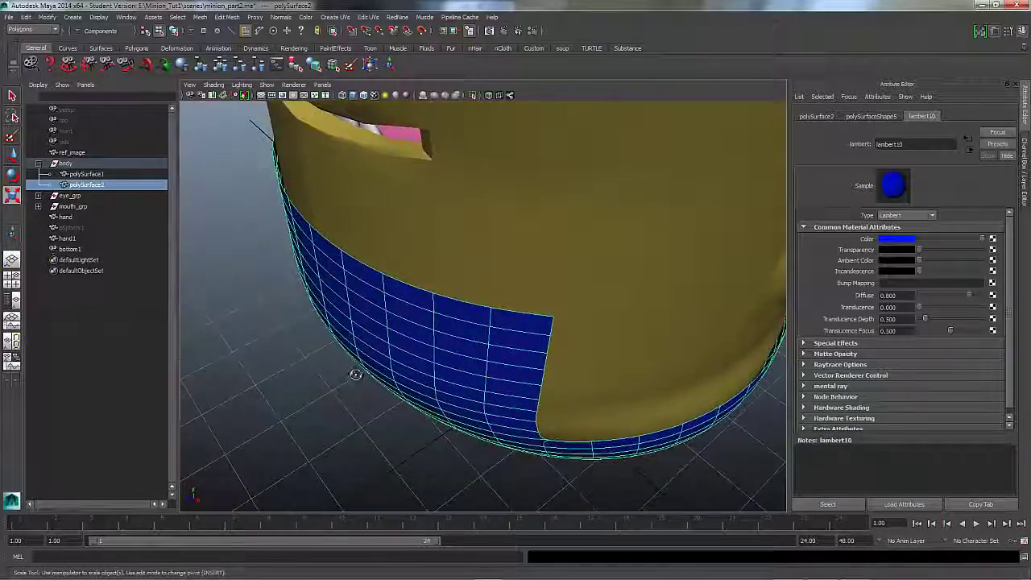
left_click_drag(354, 373, 548, 361, "alt")
key("r")
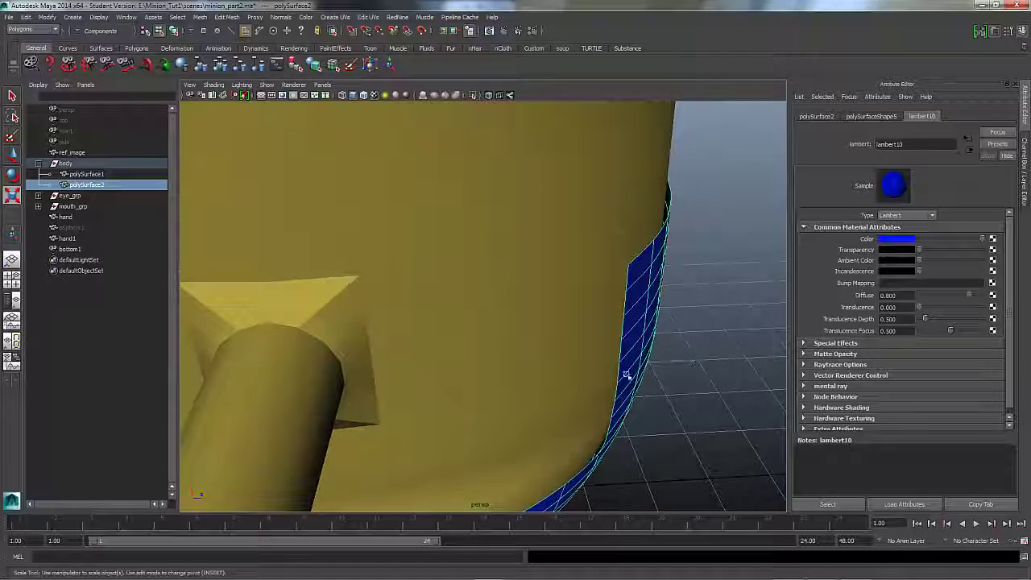
left_click(227, 17)
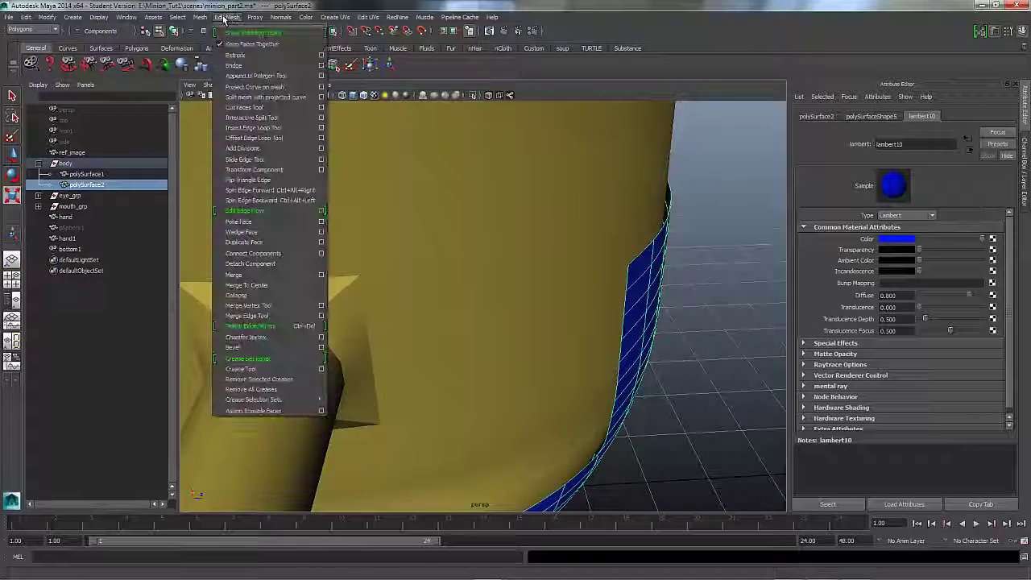
left_click(250, 53)
left_click_drag(593, 299, 465, 368, "alt")
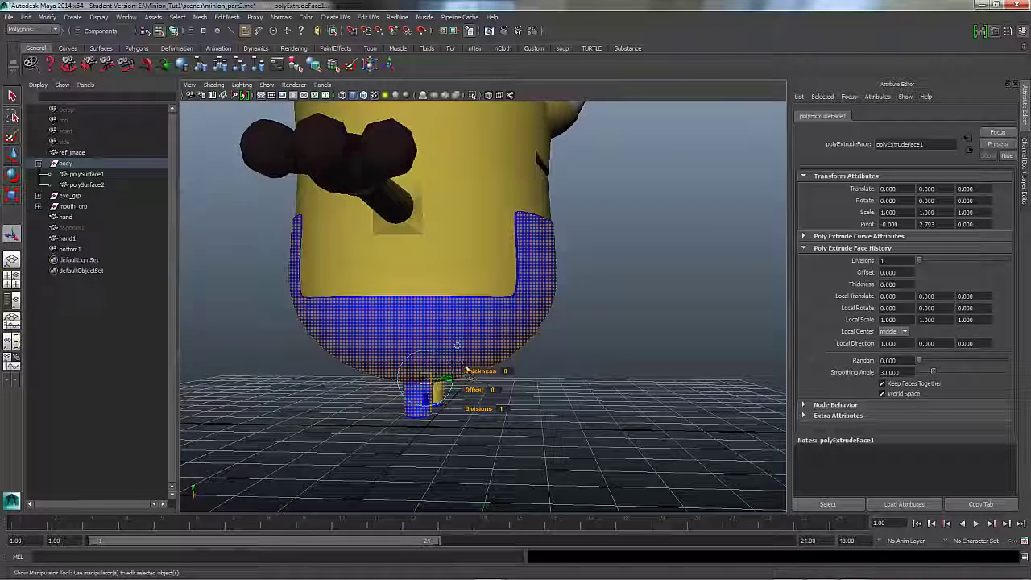
left_click(457, 345)
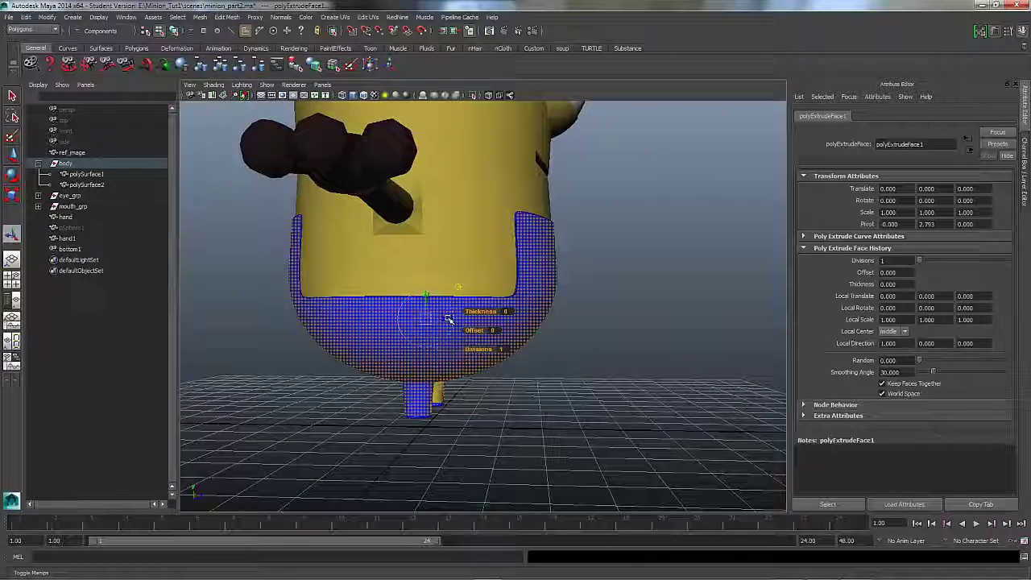
left_click_drag(449, 319, 449, 319)
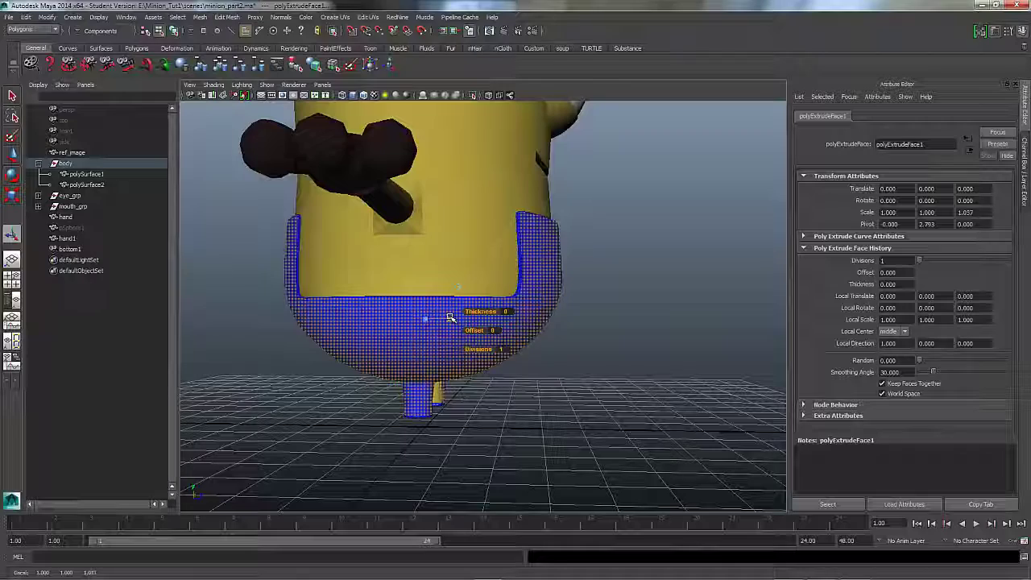
left_click_drag(450, 318, 449, 318)
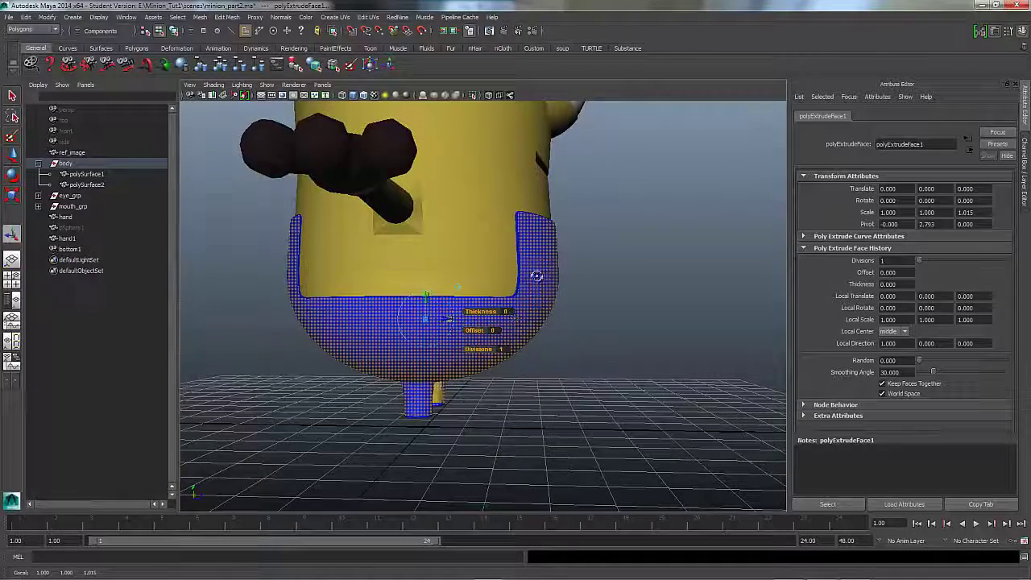
left_click_drag(537, 276, 434, 334, "alt")
left_click(288, 330)
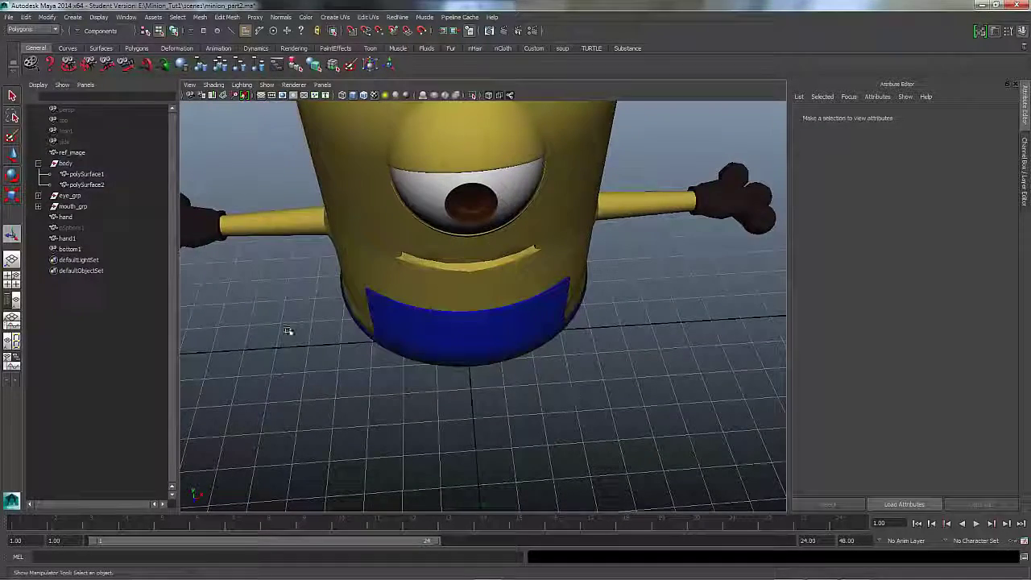
- Show the wireframe over the shaded meshes, compare the unsmoothed and smoothed display, and leave smooth preview on
left_click_drag(494, 352, 383, 227, "alt")
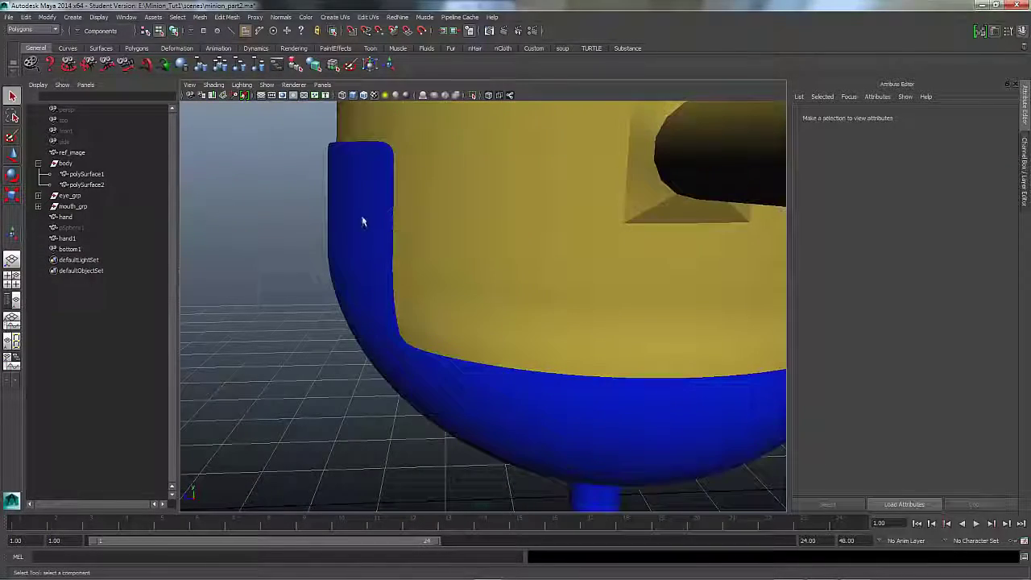
key("alt+5")
key("1")
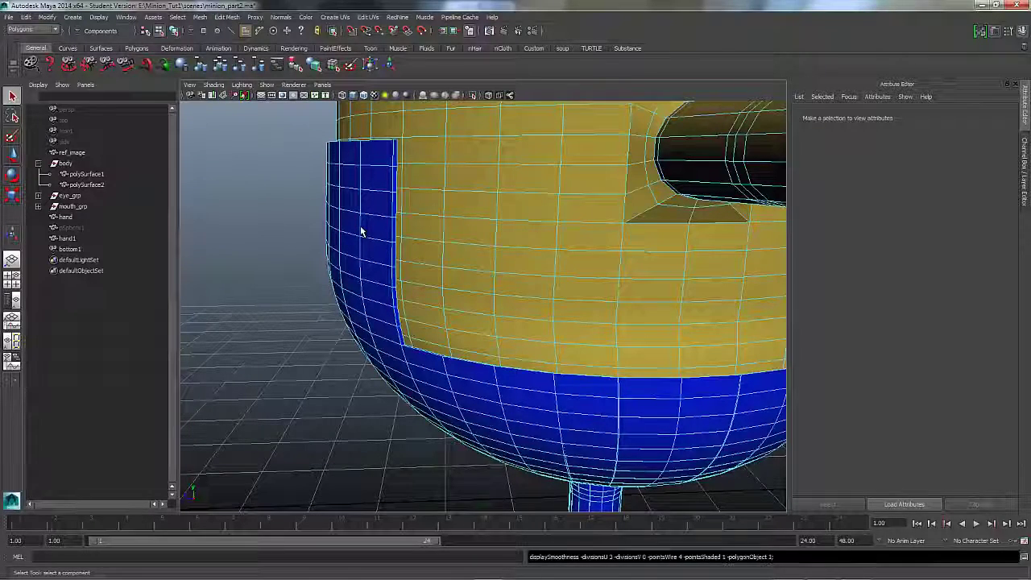
key("3")
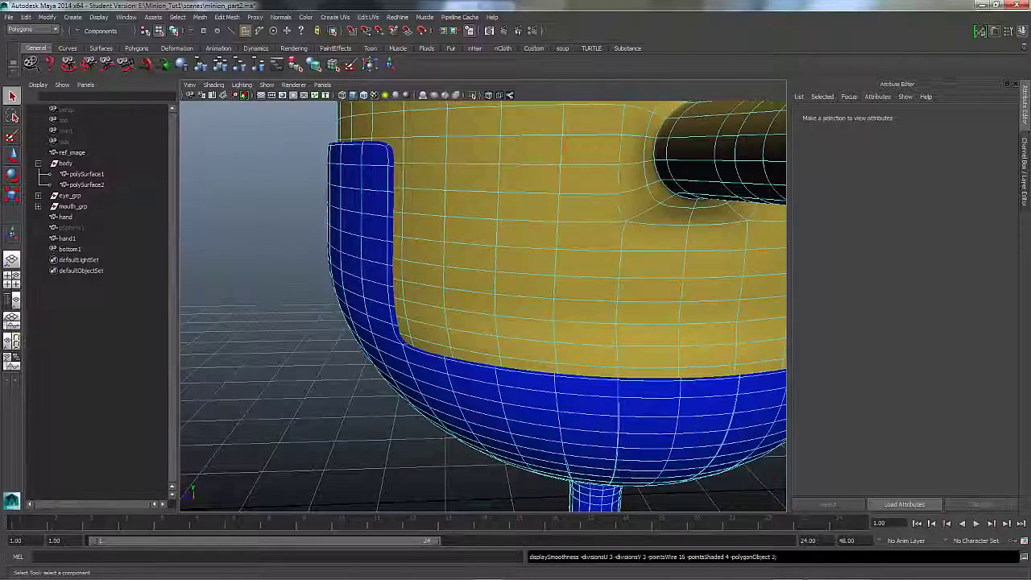
- Examine the thickened overalls around the body from several sides and compare them with the Minion reference image
left_click_drag(194, 160, 671, 272, "alt")
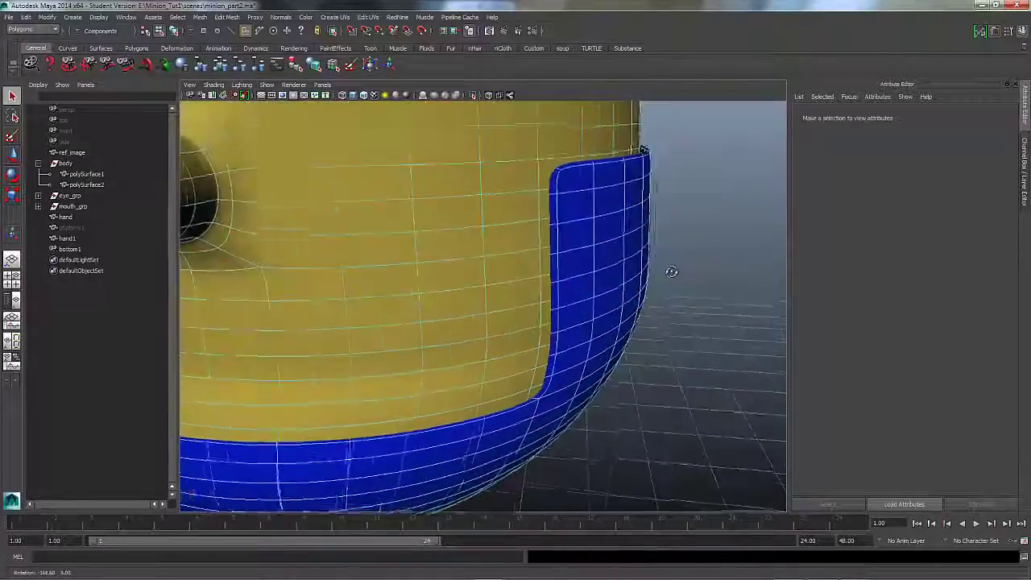
right_click_drag(672, 272, 573, 295, "alt")
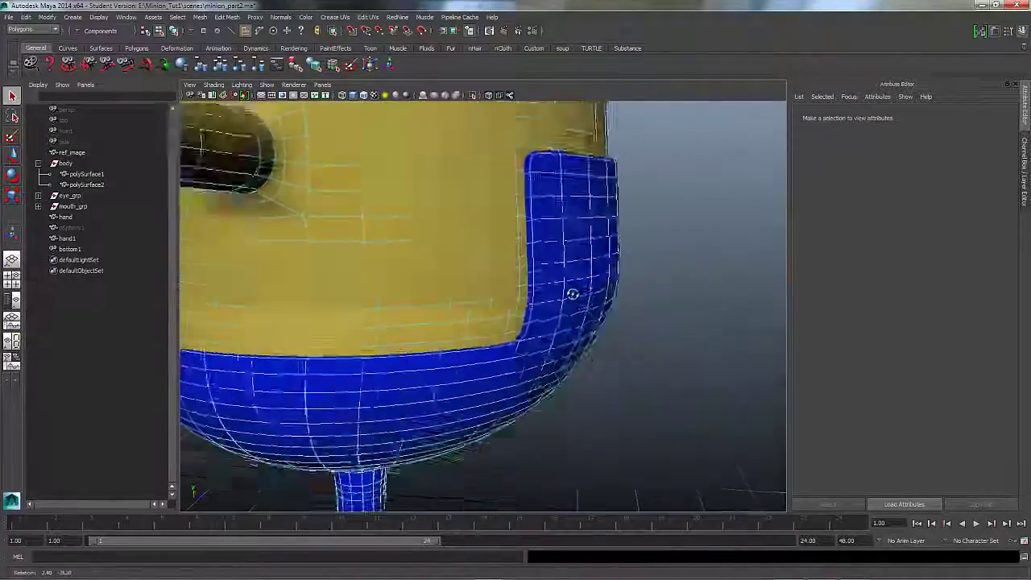
left_click_drag(572, 295, 352, 278, "alt")
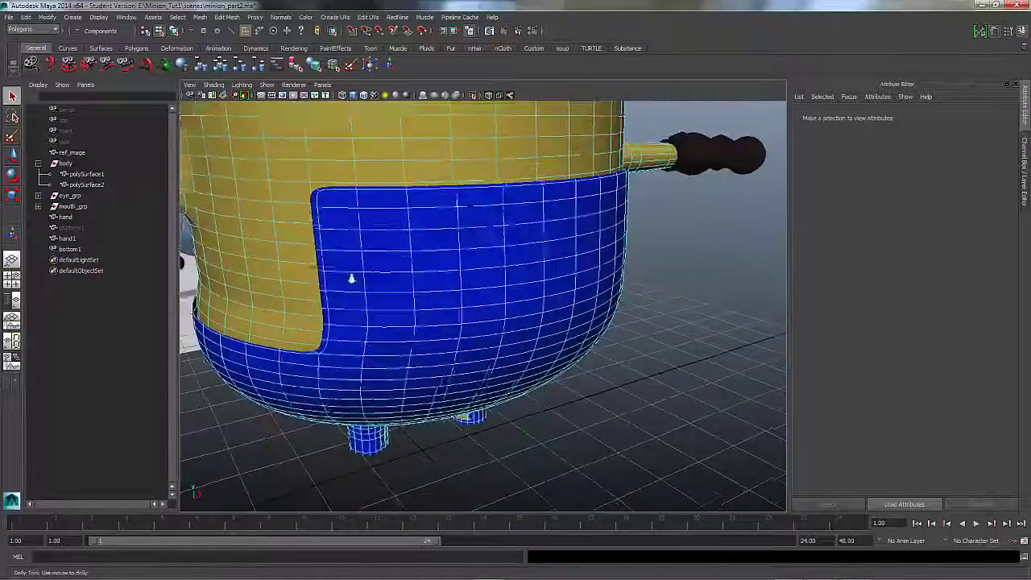
right_click_drag(352, 279, 455, 281, "alt")
left_click_drag(456, 281, 483, 347, "alt")
scroll(471, 327, "up", 6)
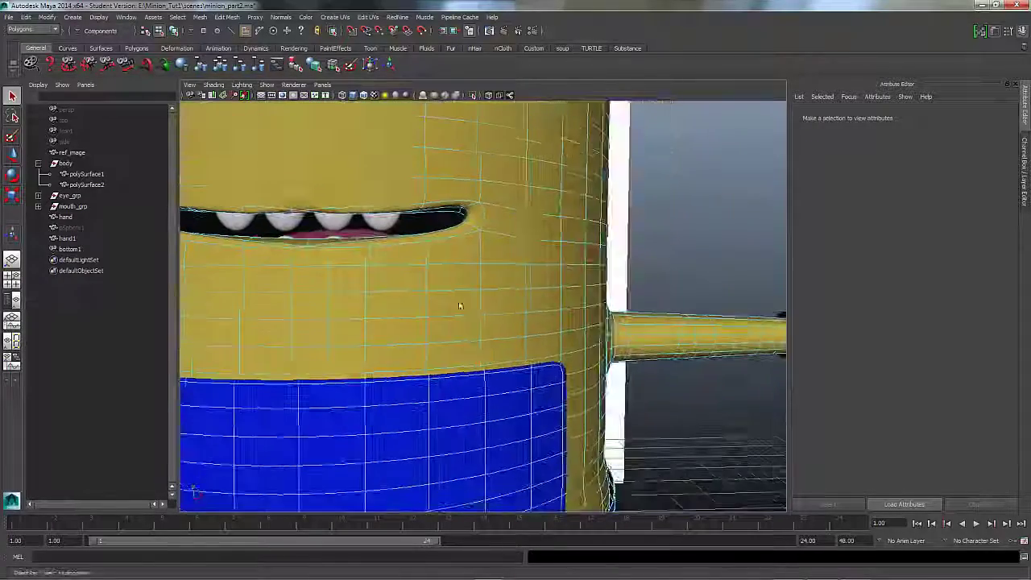
right_click_drag(625, 303, 346, 343, "alt")
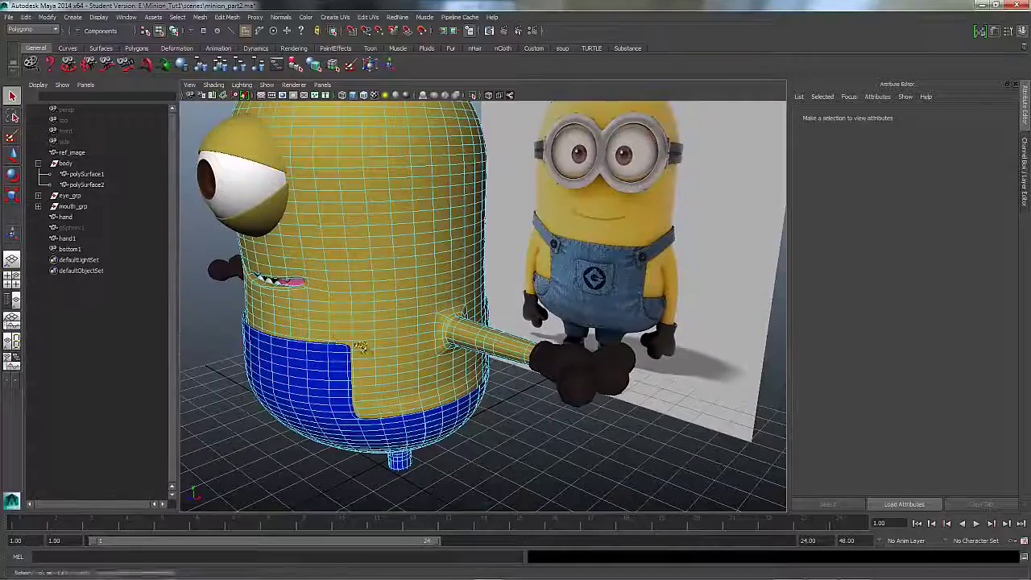
left_click_drag(360, 348, 466, 347, "alt")
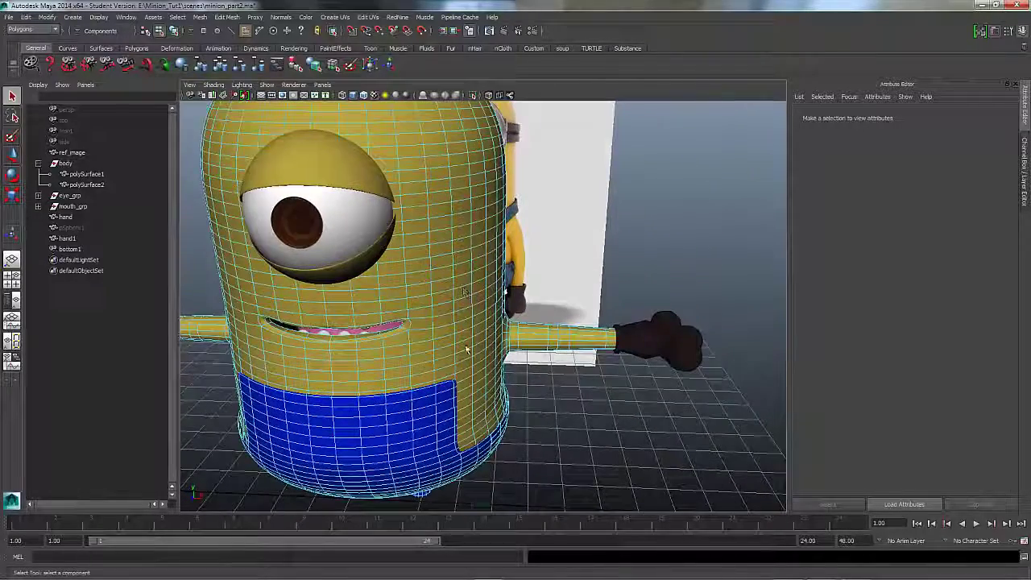
- Switch to the orthographic side view, frame the overalls and upper body, and turn off the smooth preview
left_click(322, 85)
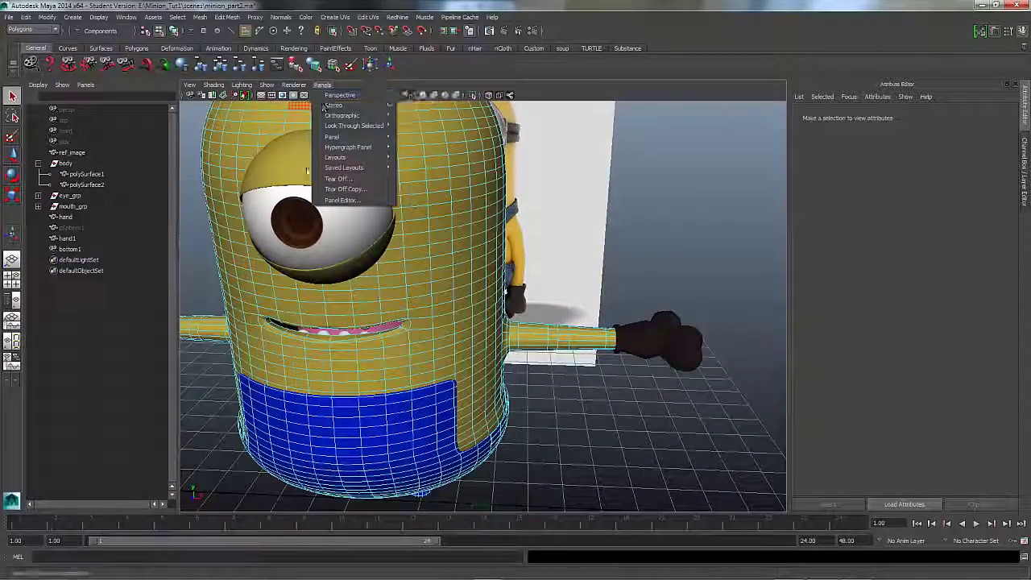
mouse_move(362, 117)
left_click(416, 137)
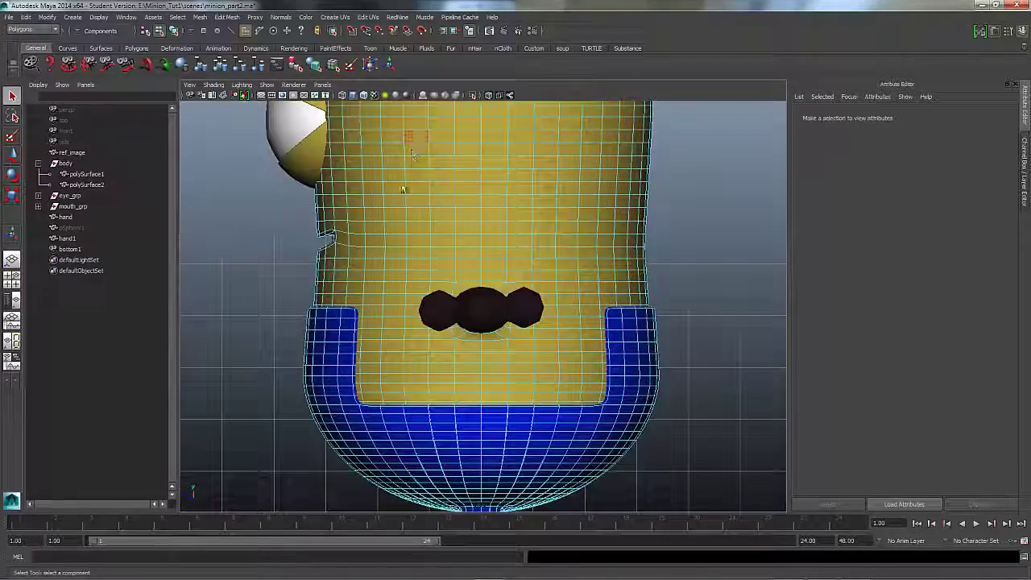
scroll(564, 301, "down", 3)
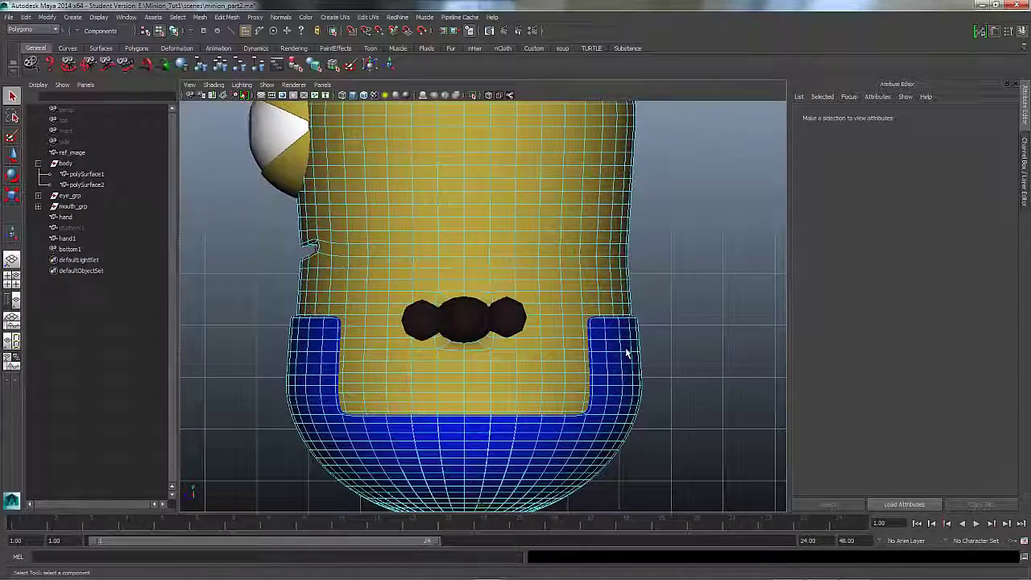
key("1")
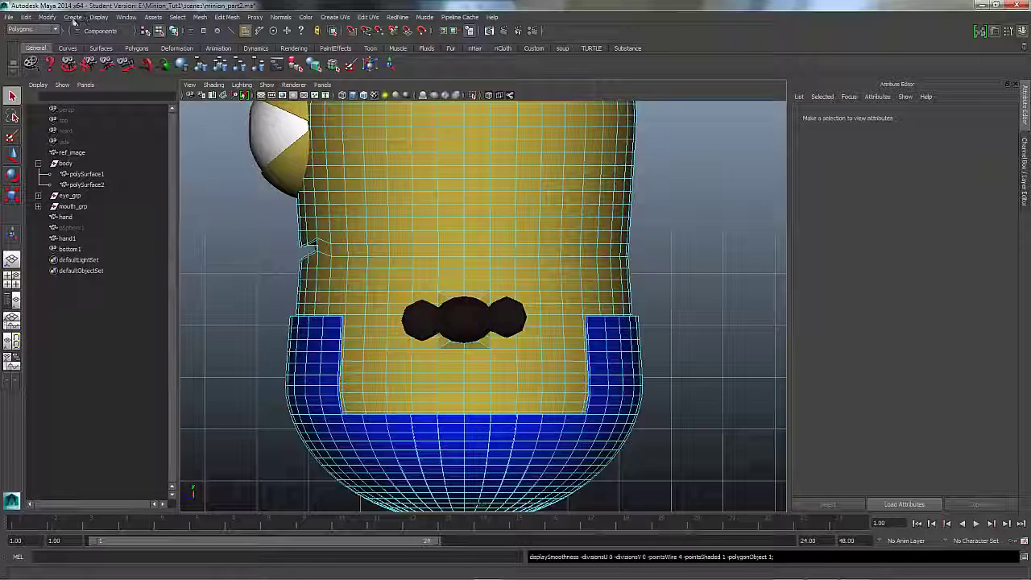
- Draw a two-point circular arc with 8 sections between the front and back upper ends of the overalls in the side view
left_click(98, 17)
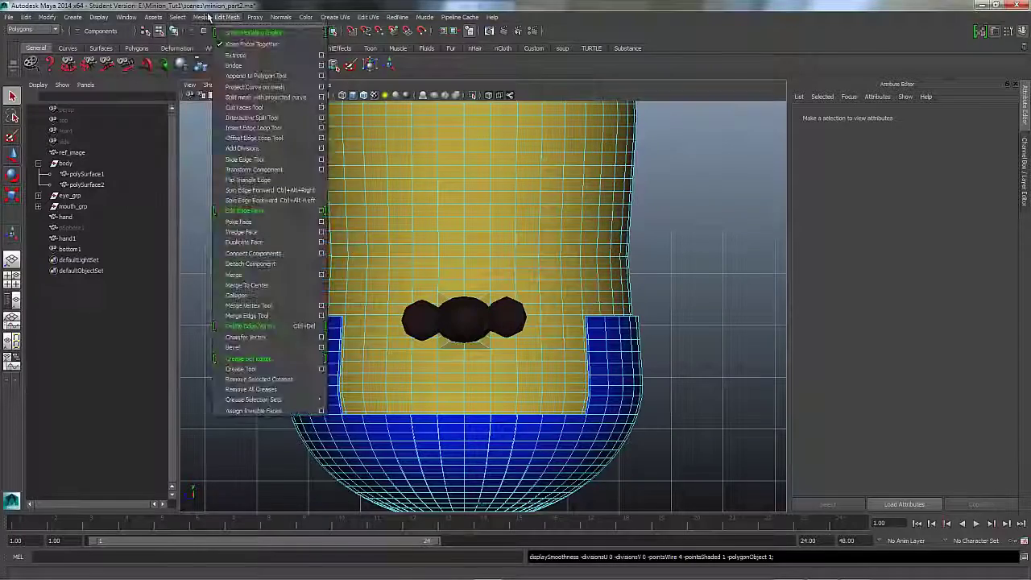
mouse_move(205, 17)
mouse_move(84, 18)
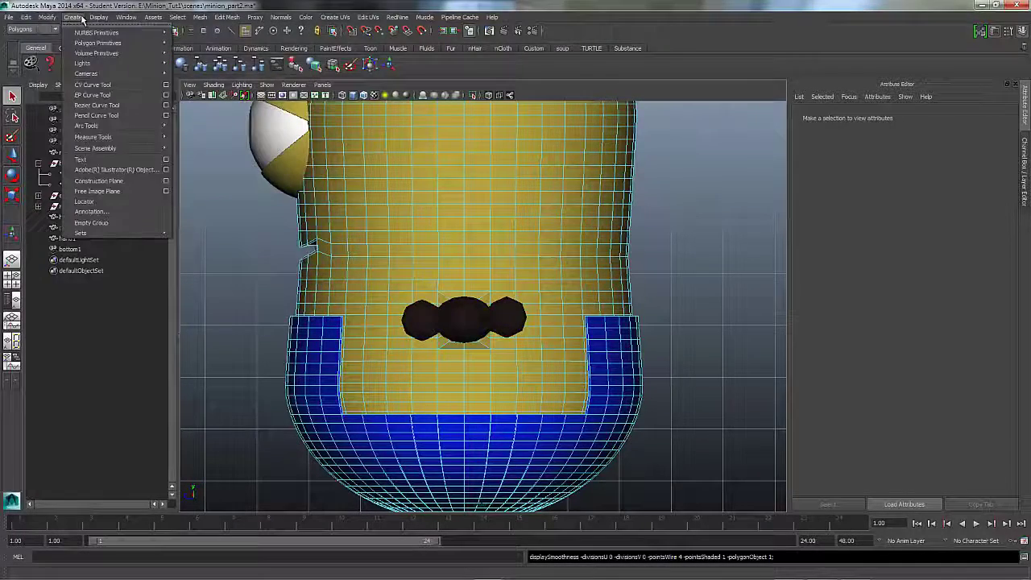
mouse_move(153, 126)
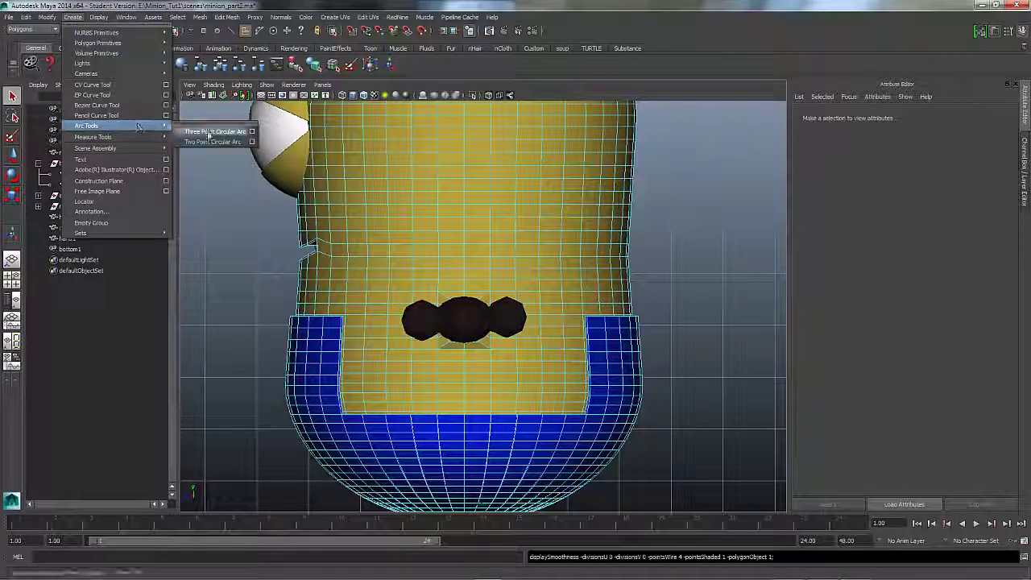
left_click(252, 142)
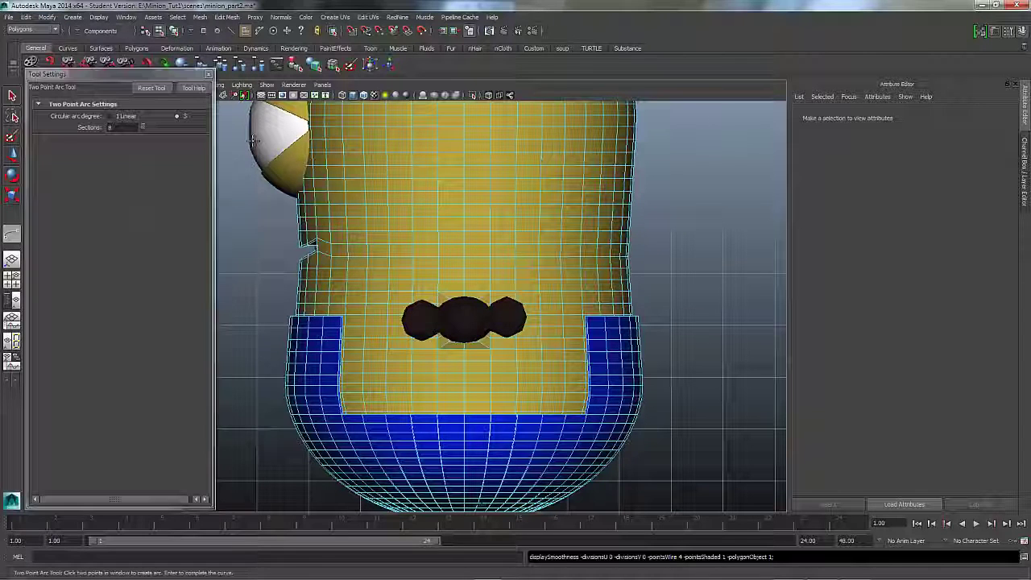
double_click(110, 128)
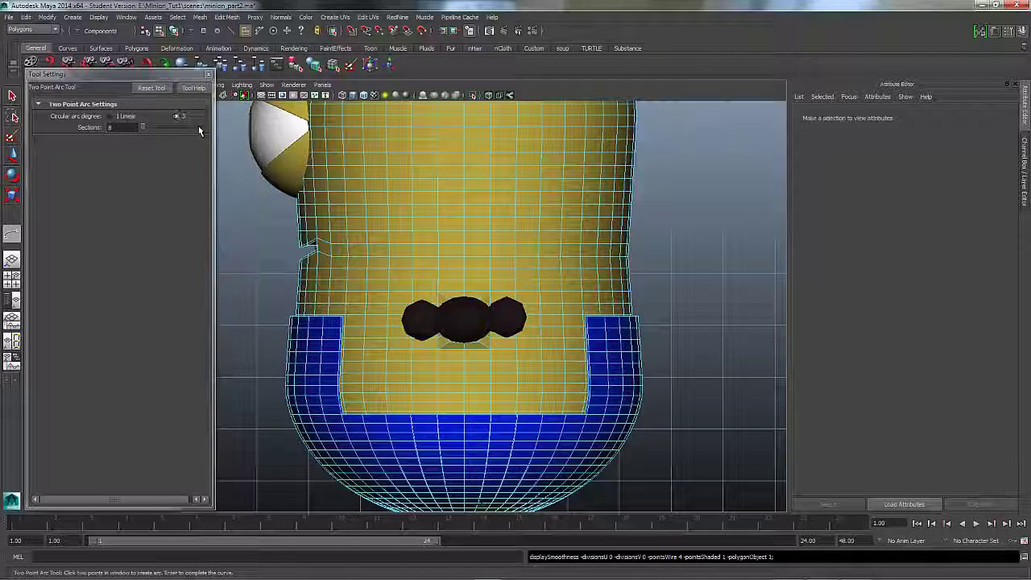
left_click(207, 75)
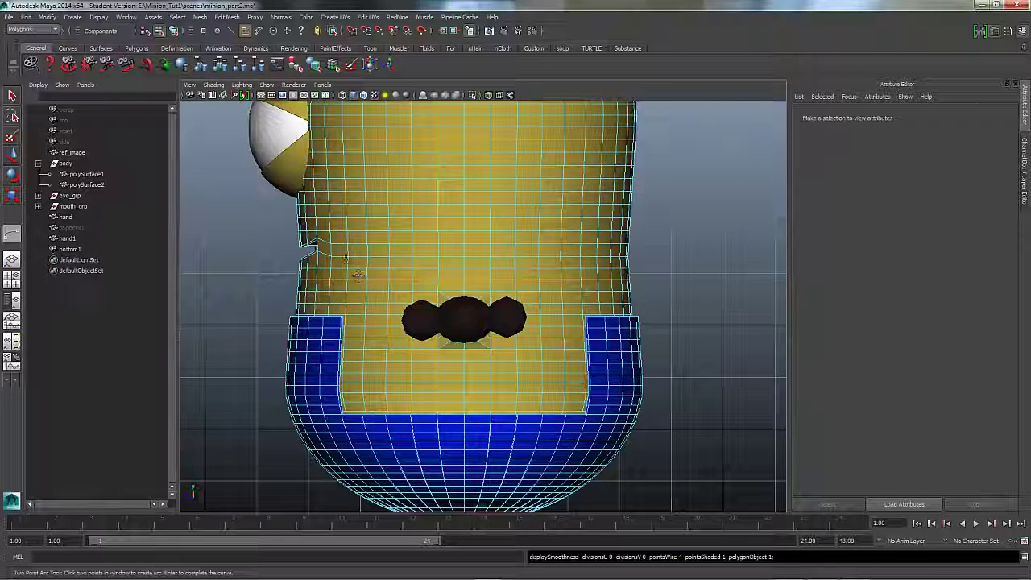
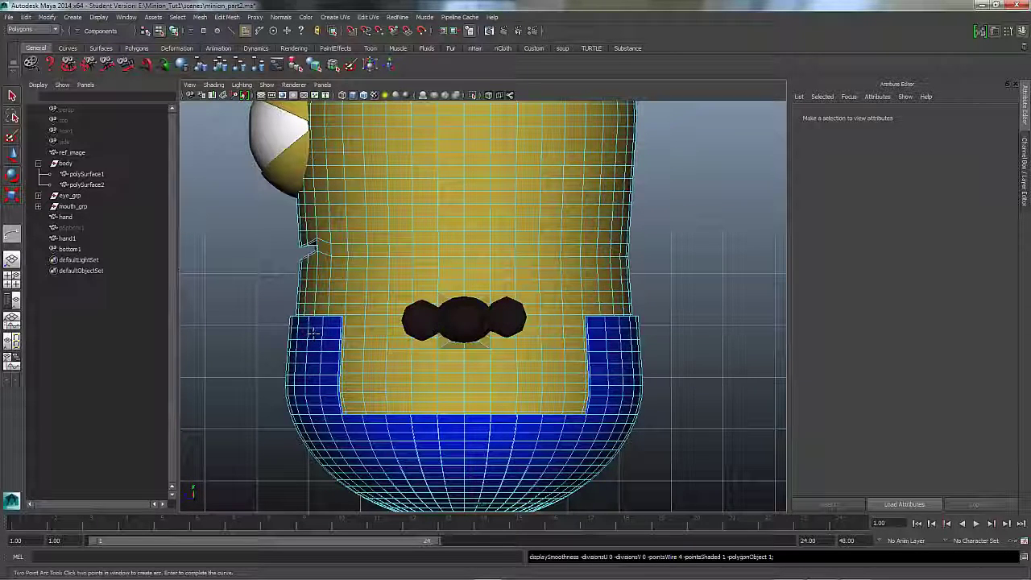
left_click(313, 333)
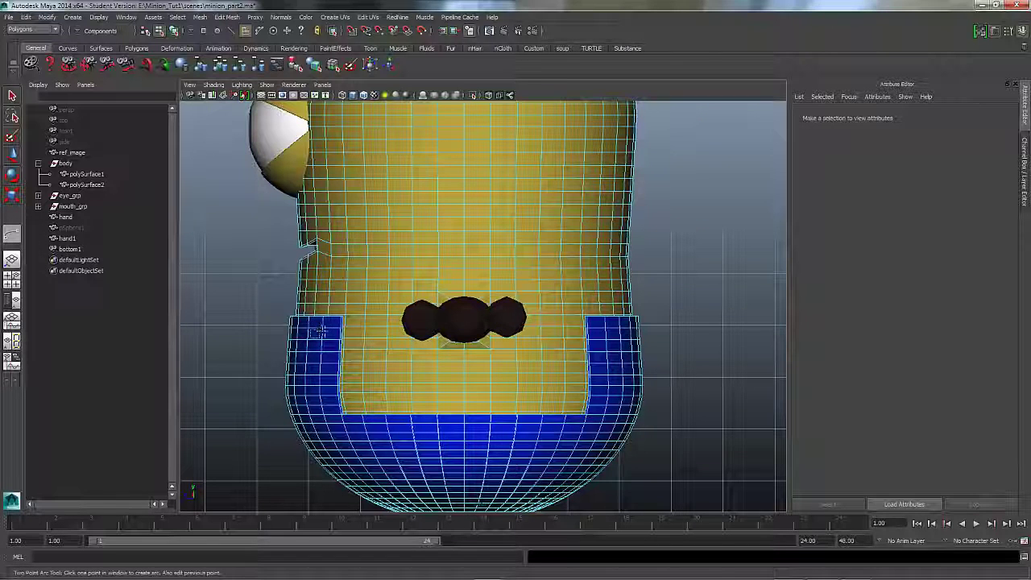
left_click(612, 333)
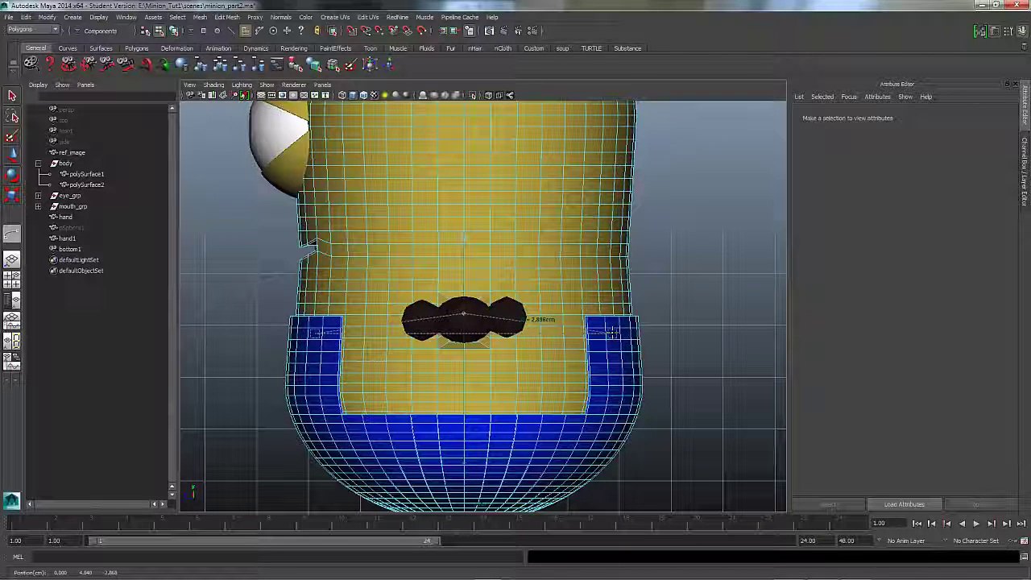
left_click(612, 334)
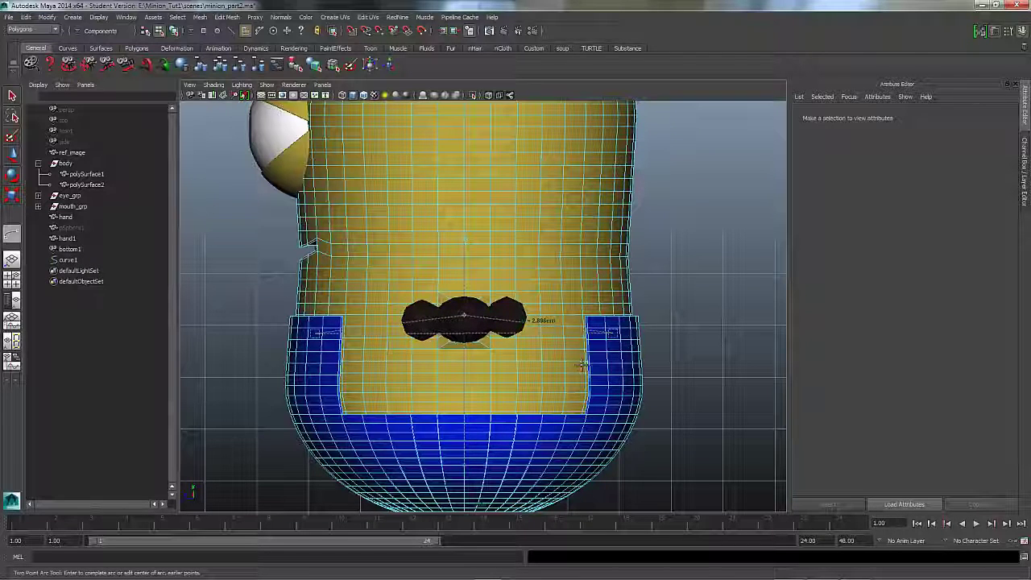
key("Return")
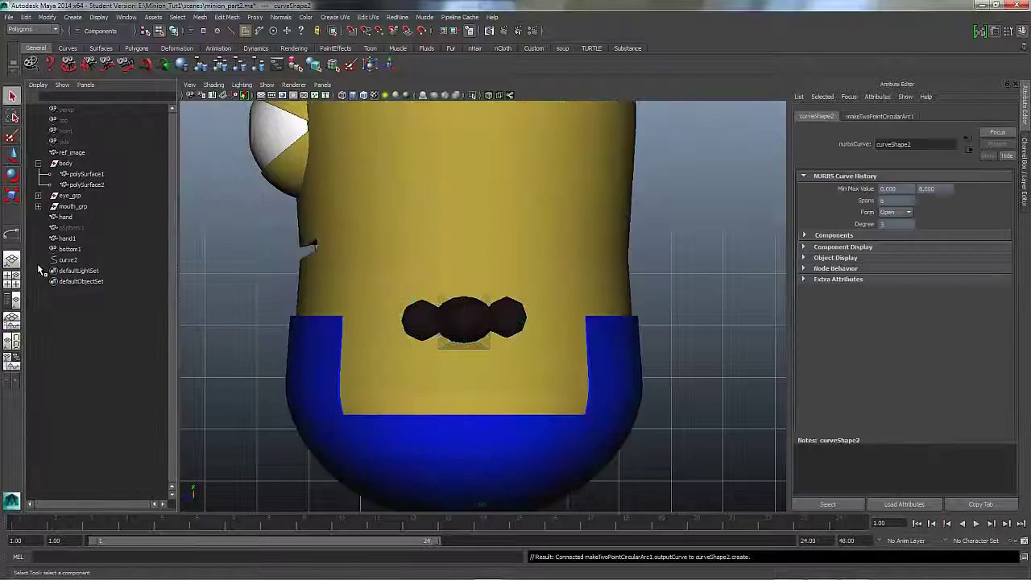
- Switch to the perspective view and select the new arc curve, framing the overalls
scroll(389, 274, "down", 6)
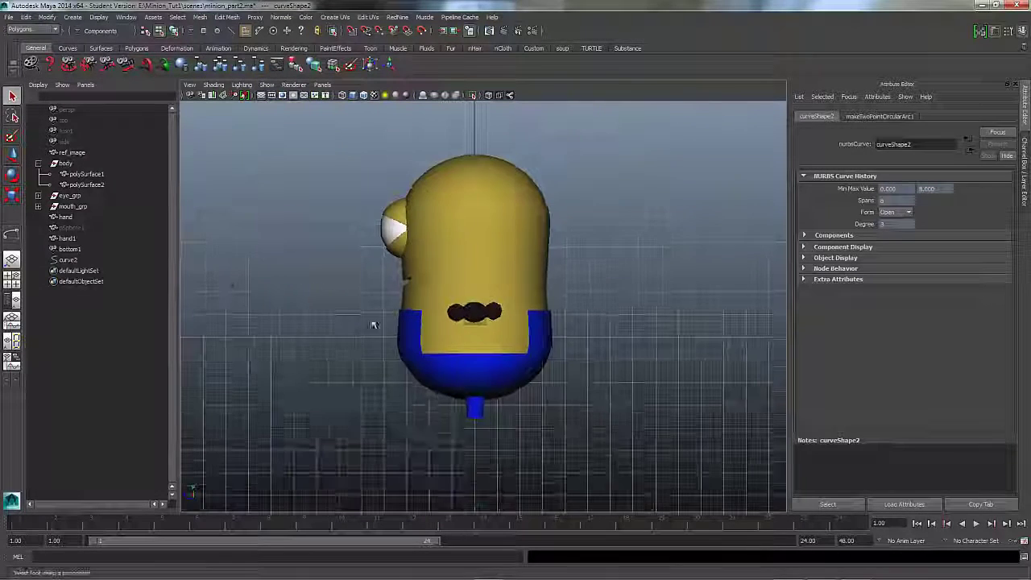
left_click(322, 84)
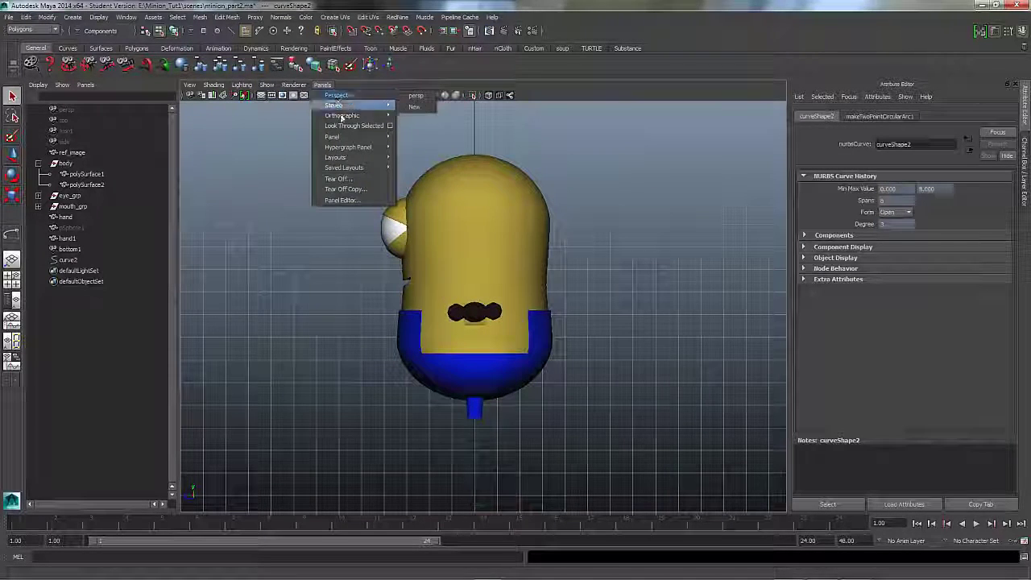
mouse_move(375, 115)
mouse_move(351, 97)
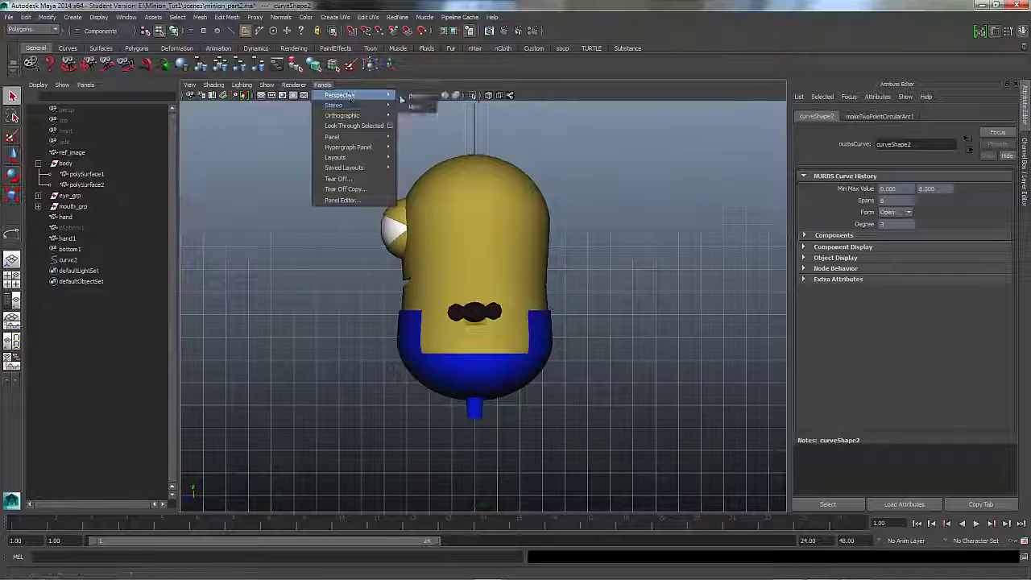
left_click(415, 95)
right_click_drag(451, 278, 319, 279, "alt")
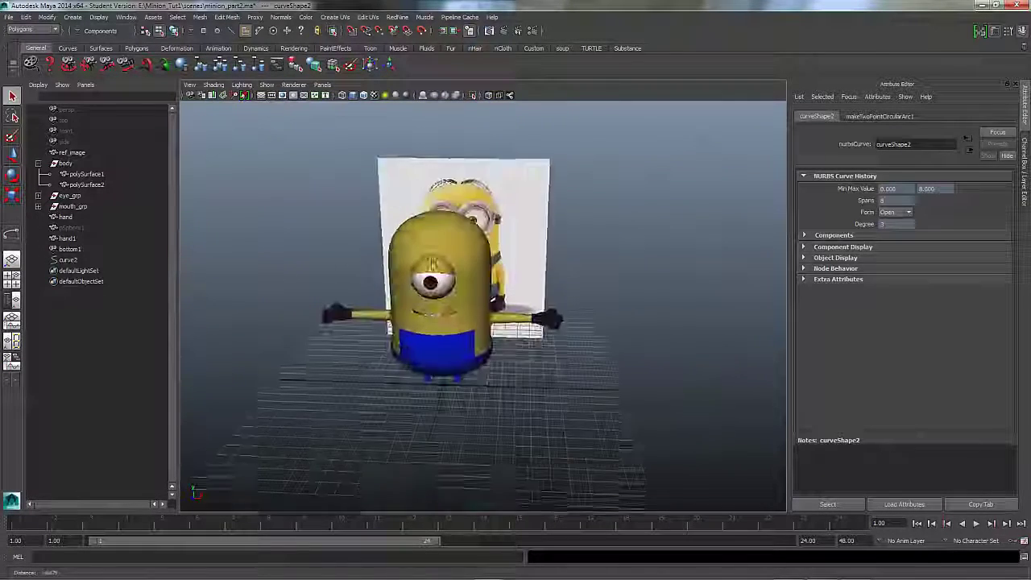
left_click(68, 260)
scroll(200, 297, "down", 8)
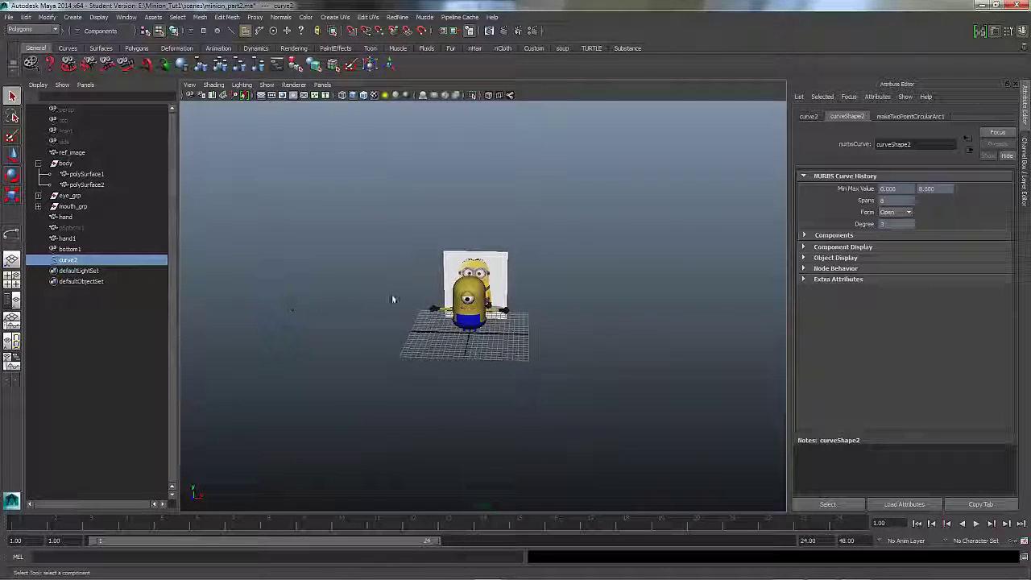
scroll(472, 317, "up", 10)
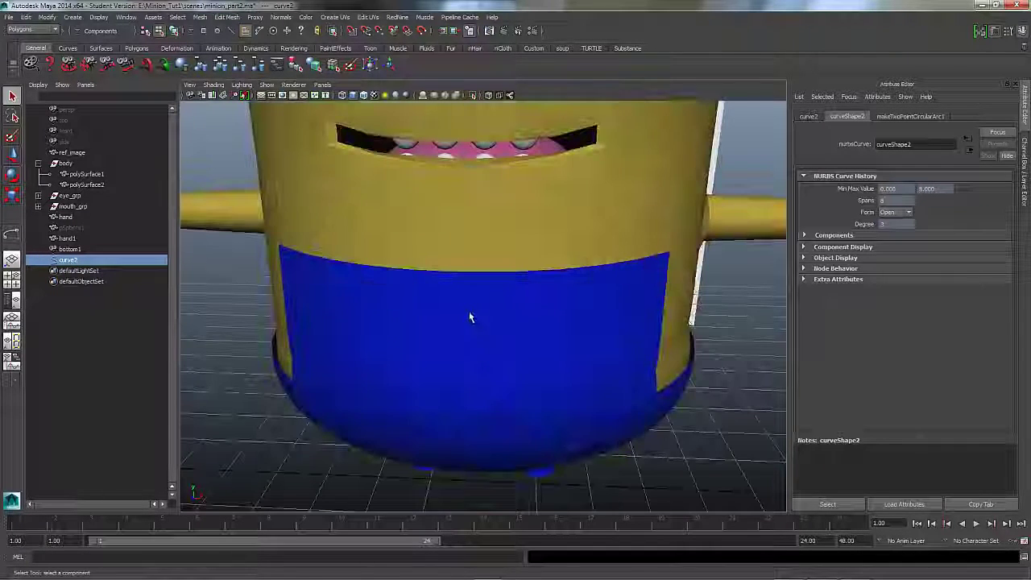
- Move the arc curve out of the body beside the arm and rotate it about 100 degrees around Z
key("w")
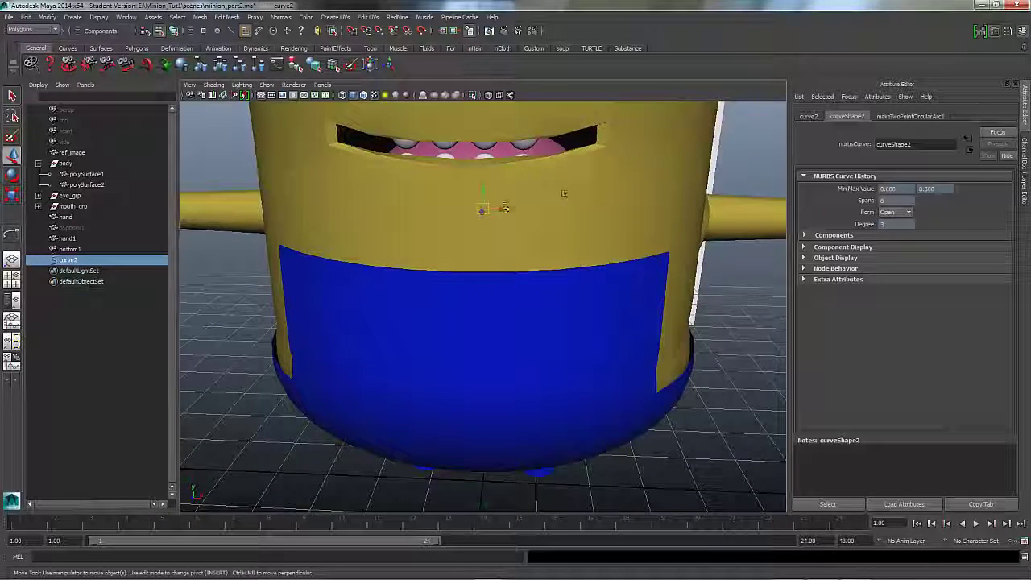
scroll(624, 219, "down", 6)
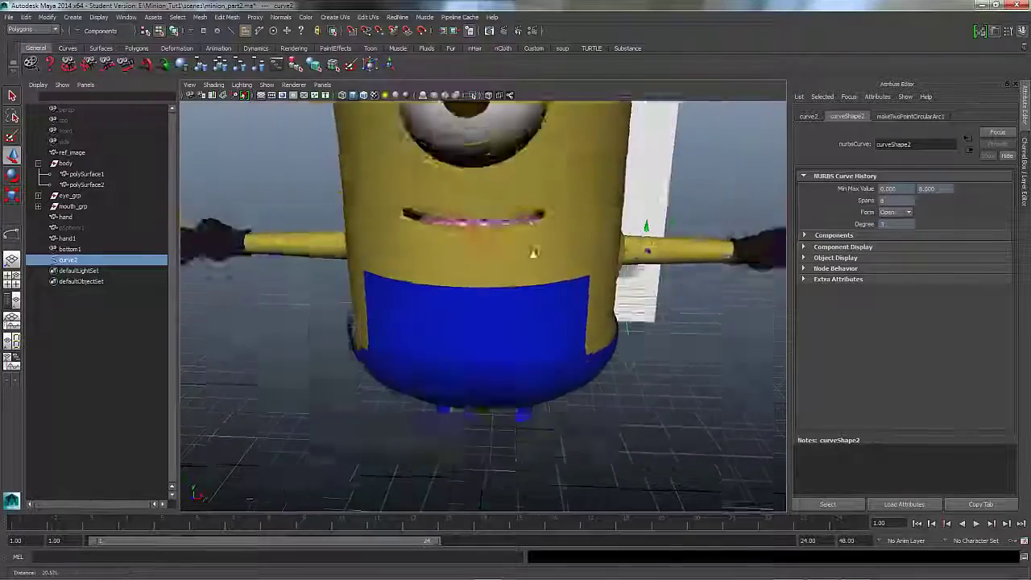
left_click_drag(624, 219, 584, 267, "alt")
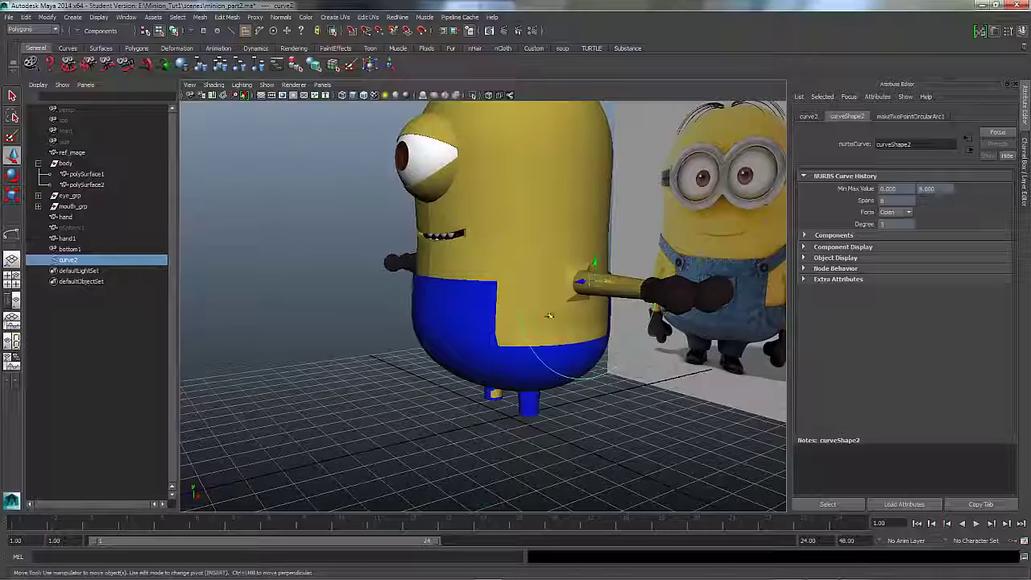
mouse_move(548, 314)
left_mouse_down("alt")
mouse_move(475, 298)
mouse_move(543, 303)
mouse_move(553, 332)
mouse_move(546, 299)
left_mouse_up("alt")
key("e")
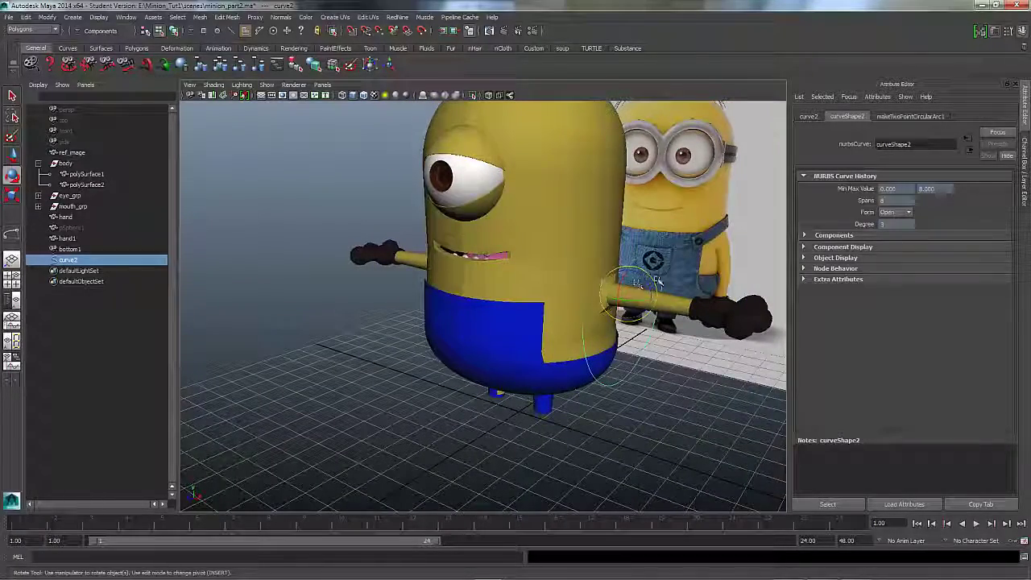
left_click_drag(602, 247, 555, 232)
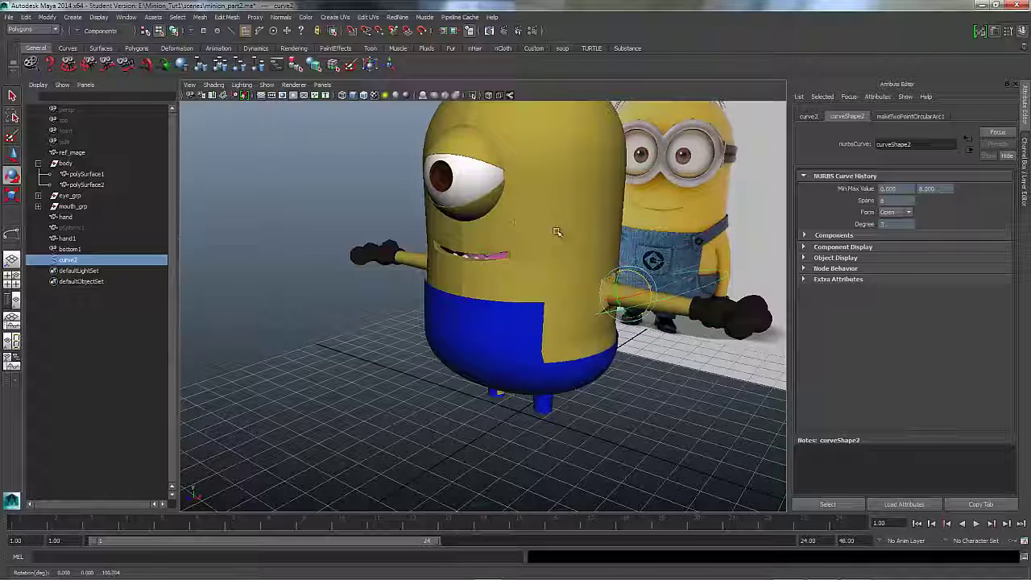
- Move the rotated arc toward the body so it passes the upper side corner of the overalls' bib
left_click(11, 153)
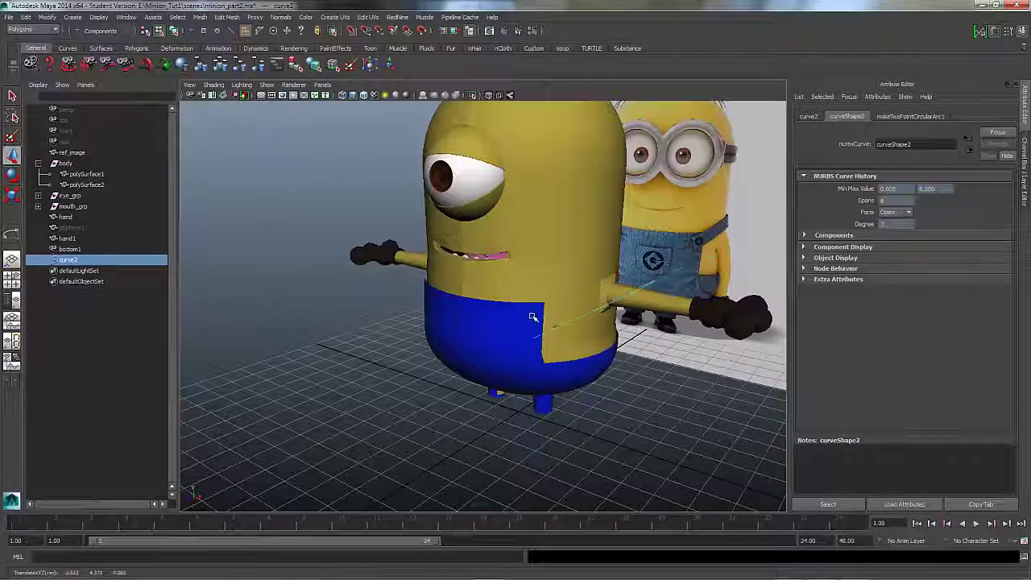
left_click_drag(538, 314, 585, 317)
middle_click_drag(586, 316, 609, 339, "alt")
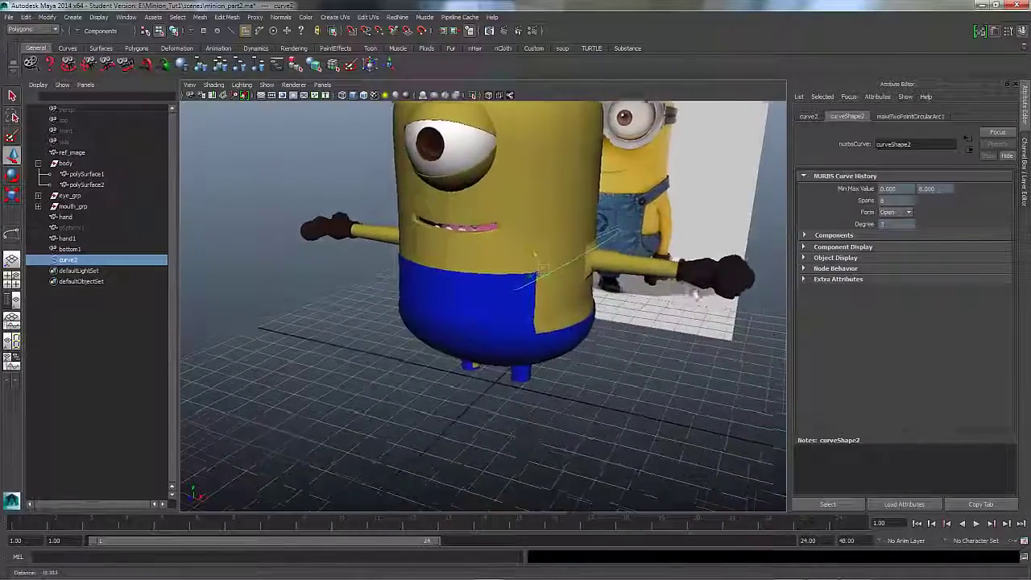
right_click_drag(609, 339, 684, 331, "alt")
- In the orthographic front view, adjust the arc's scale and raise it slightly so it runs from the bib's upper corner toward the shoulder
left_click(321, 84)
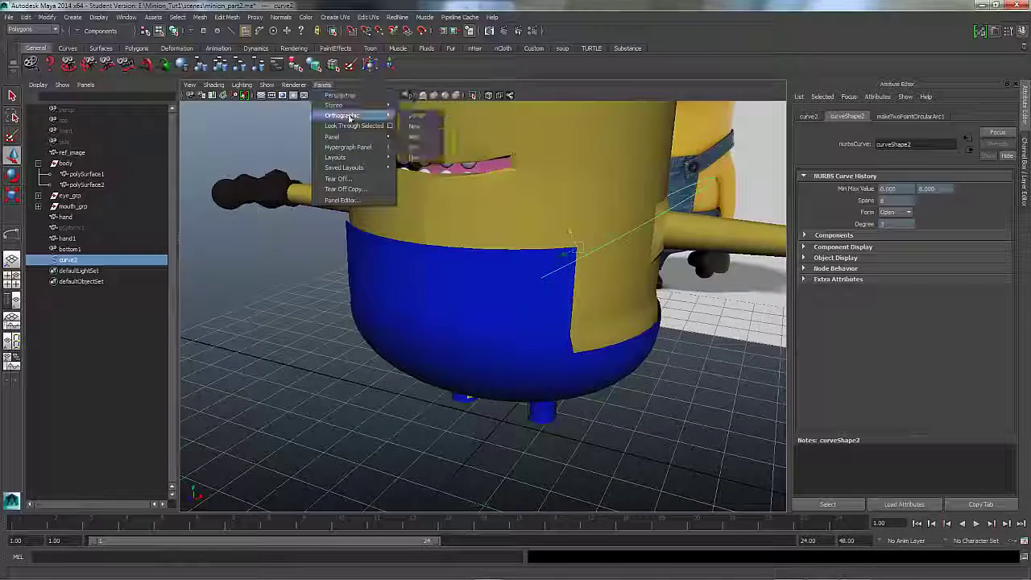
left_click(417, 121)
scroll(624, 349, "up", 5)
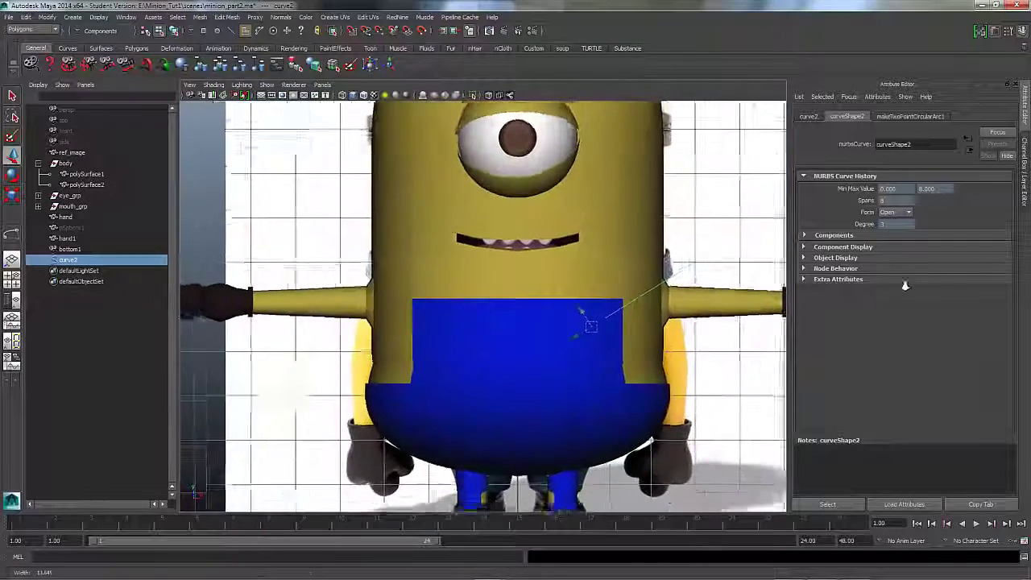
left_click(9, 196)
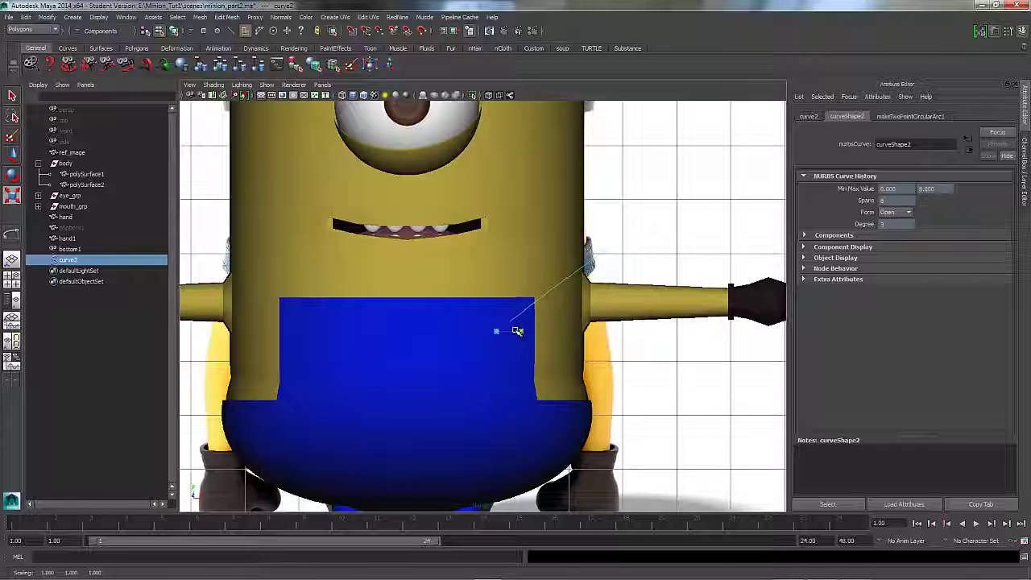
left_click_drag(516, 331, 486, 304)
left_click(12, 155)
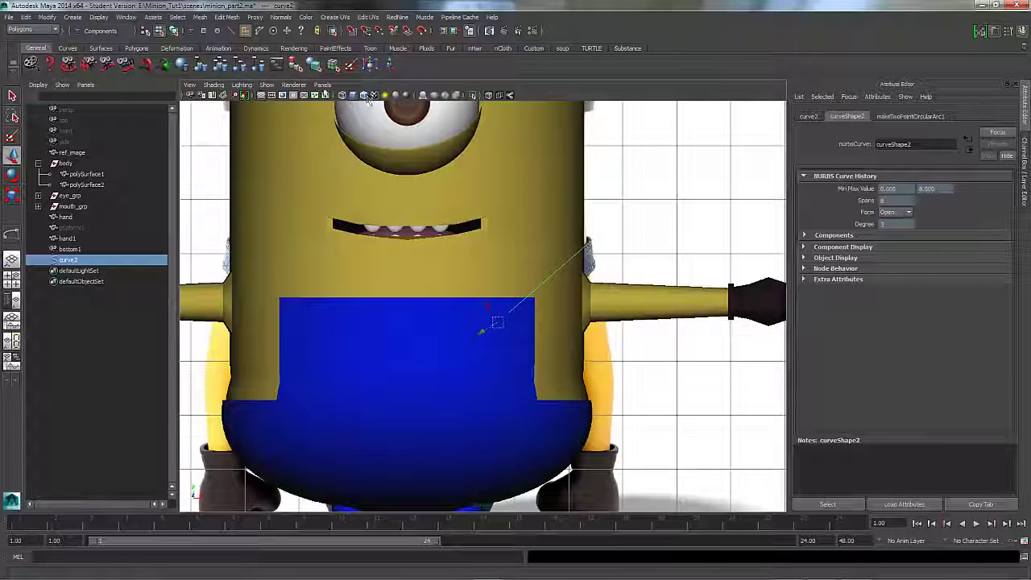
- Duplicate the arc curve in the perspective view and move the copy slightly below the original to outline the strap's width
left_click(323, 84)
mouse_move(354, 100)
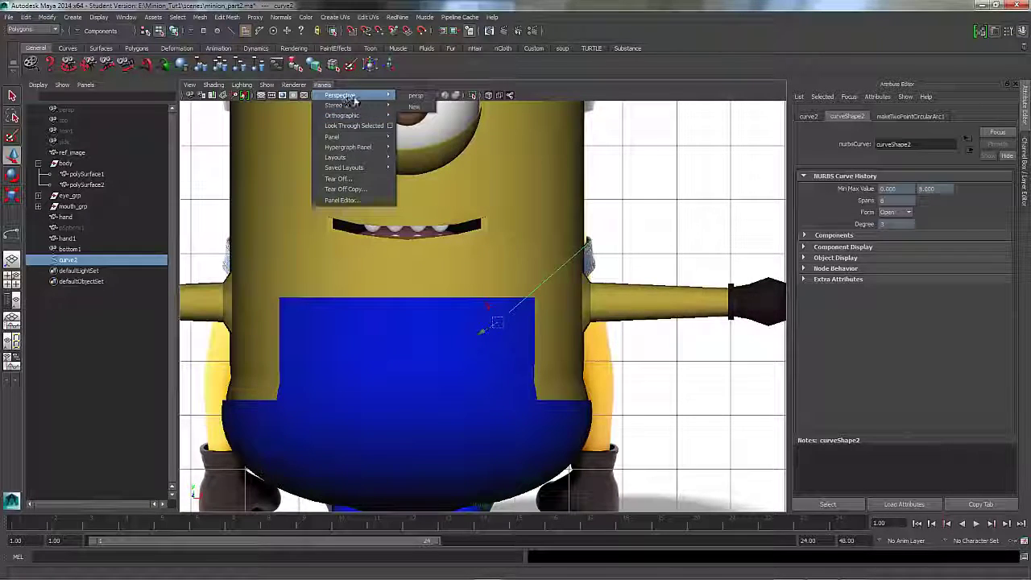
left_click(416, 96)
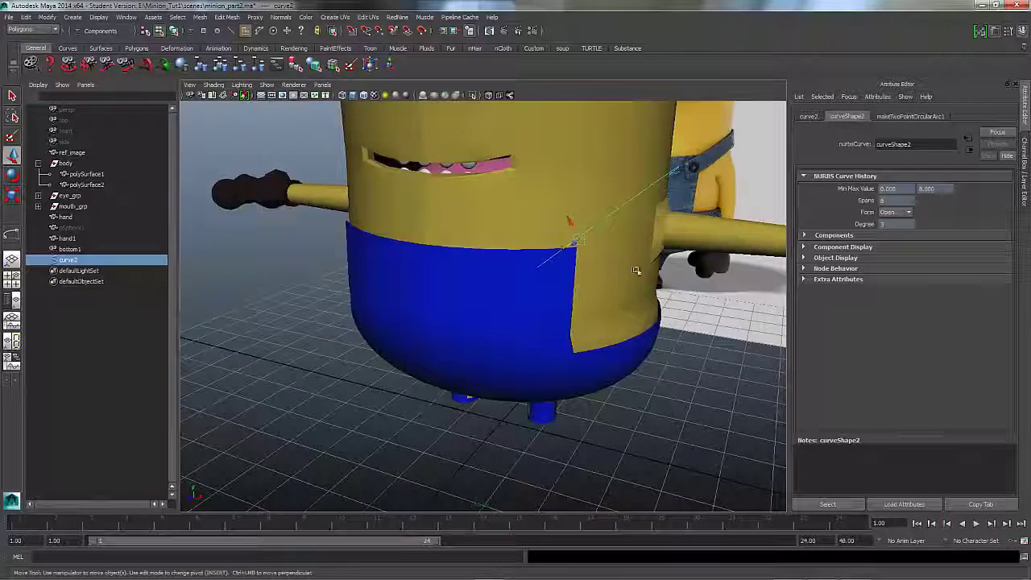
left_click_drag(676, 280, 563, 251, "alt")
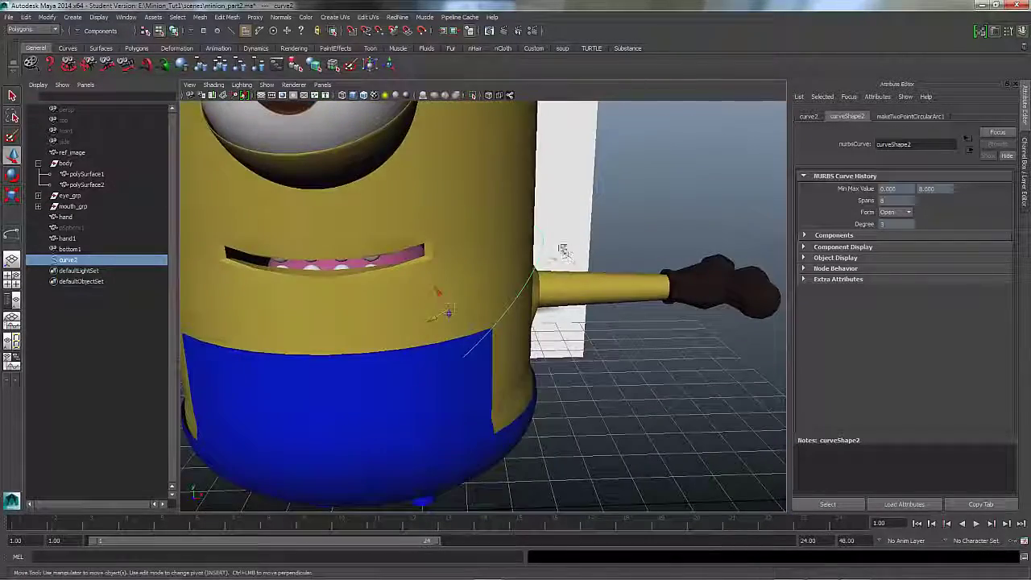
left_click(541, 252)
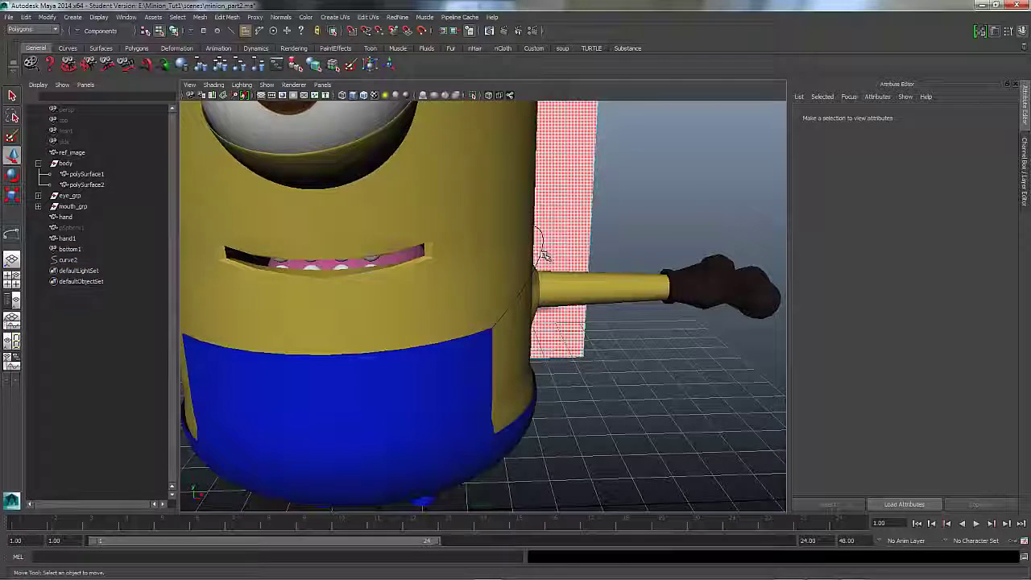
left_click(542, 254)
left_click(68, 259)
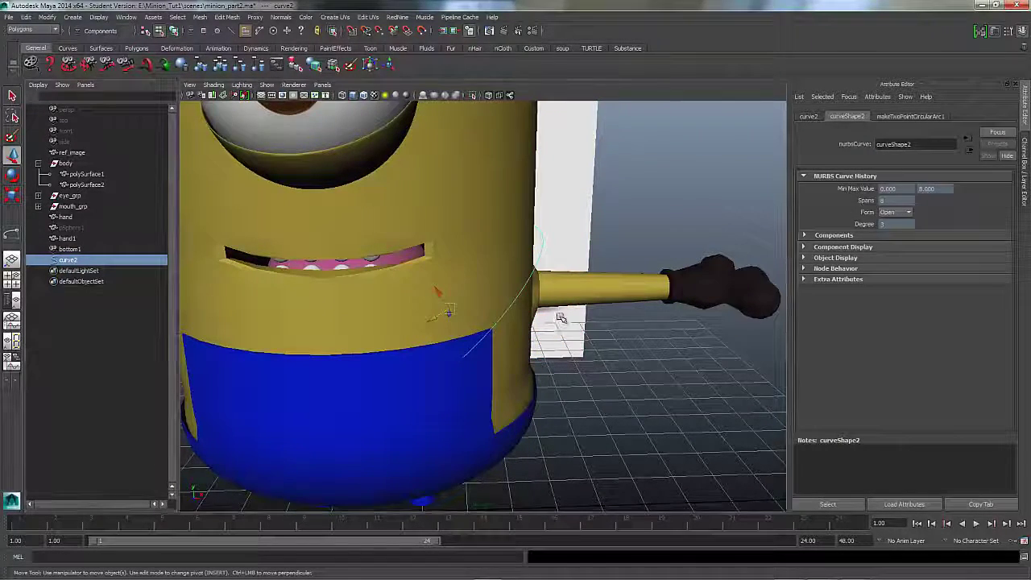
key("ctrl+d")
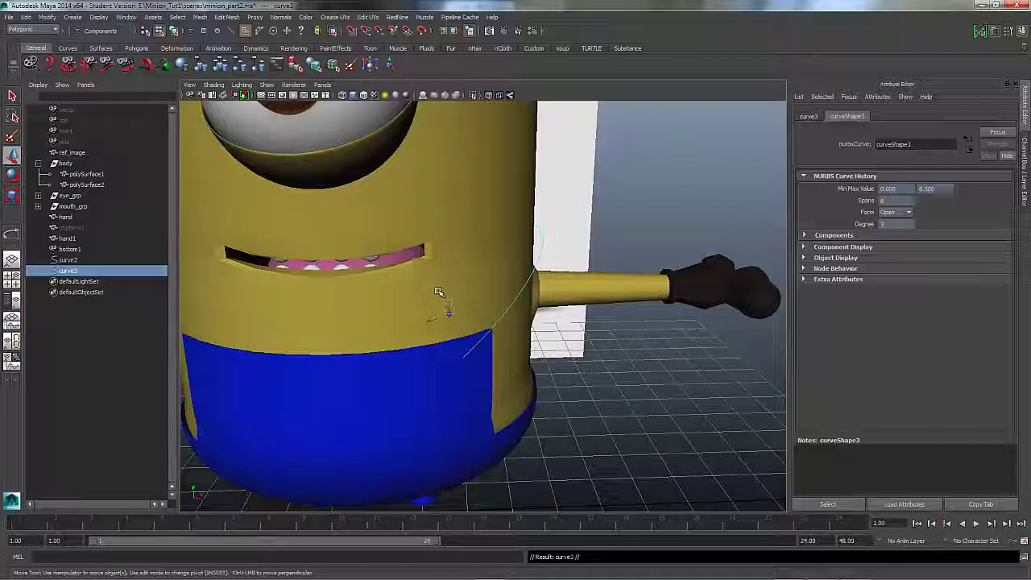
left_click_drag(438, 292, 438, 294)
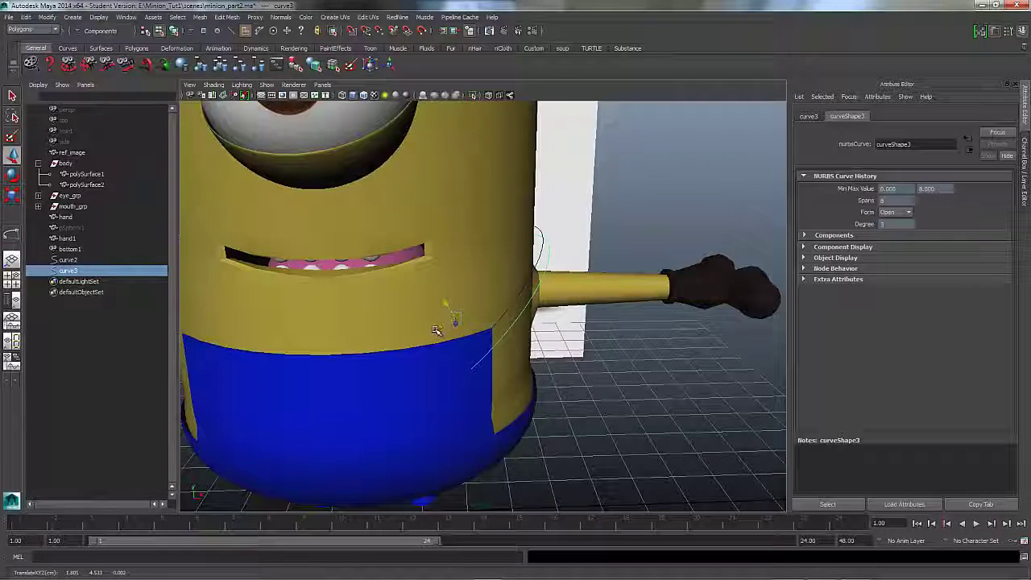
- Shift the duplicated arc inward, and in the front view lower it until its gap to the original arc matches the strap's width
left_click_drag(435, 330, 426, 329)
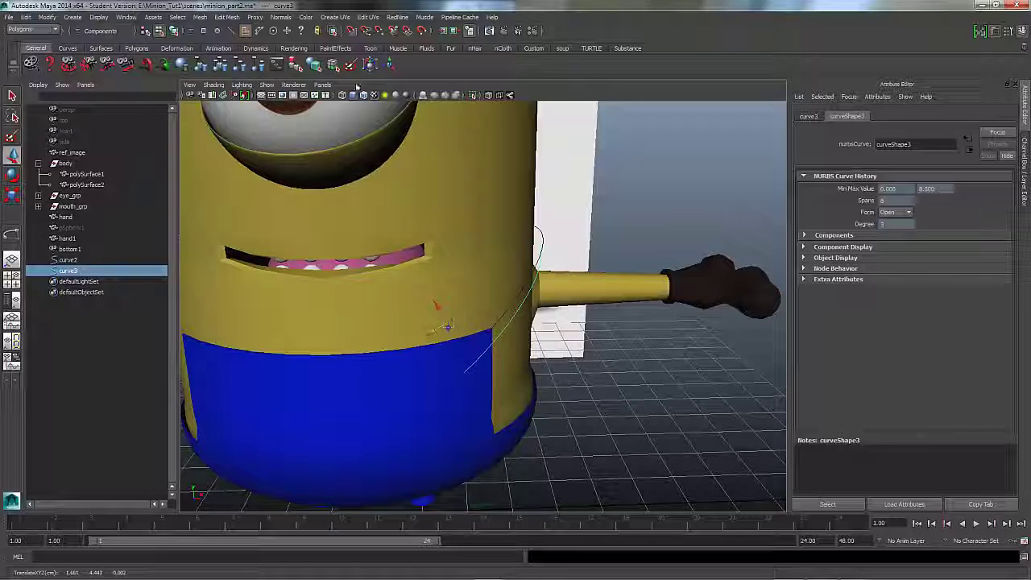
left_click(323, 84)
mouse_move(386, 115)
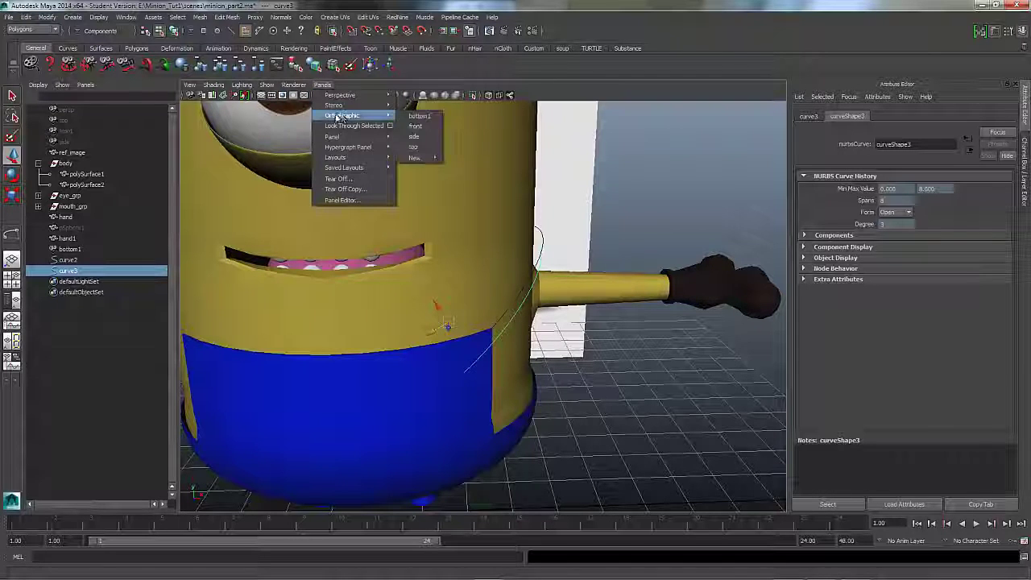
left_click(414, 126)
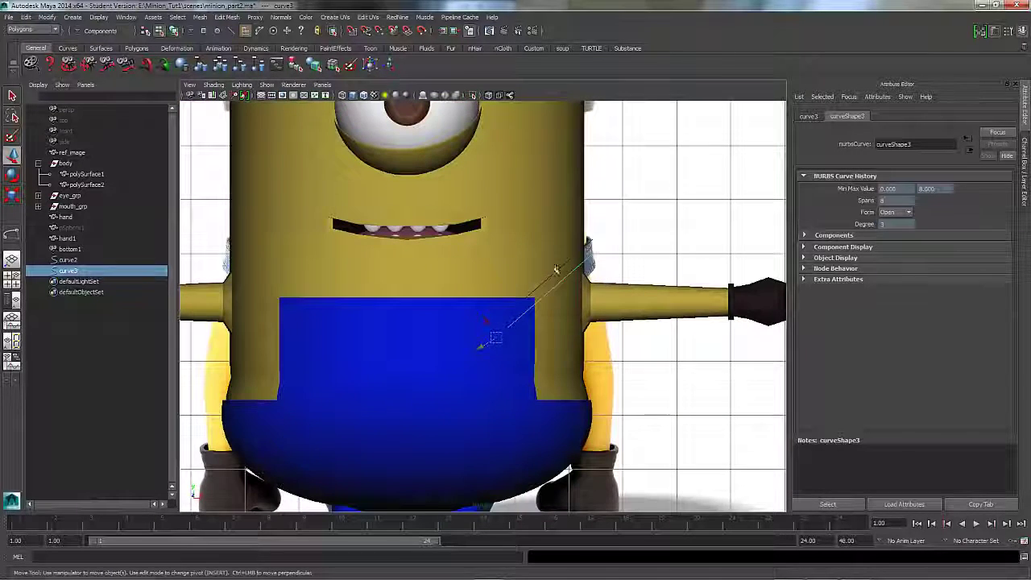
right_click_drag(551, 289, 765, 242, "alt")
middle_click_drag(641, 232, 562, 189, "alt")
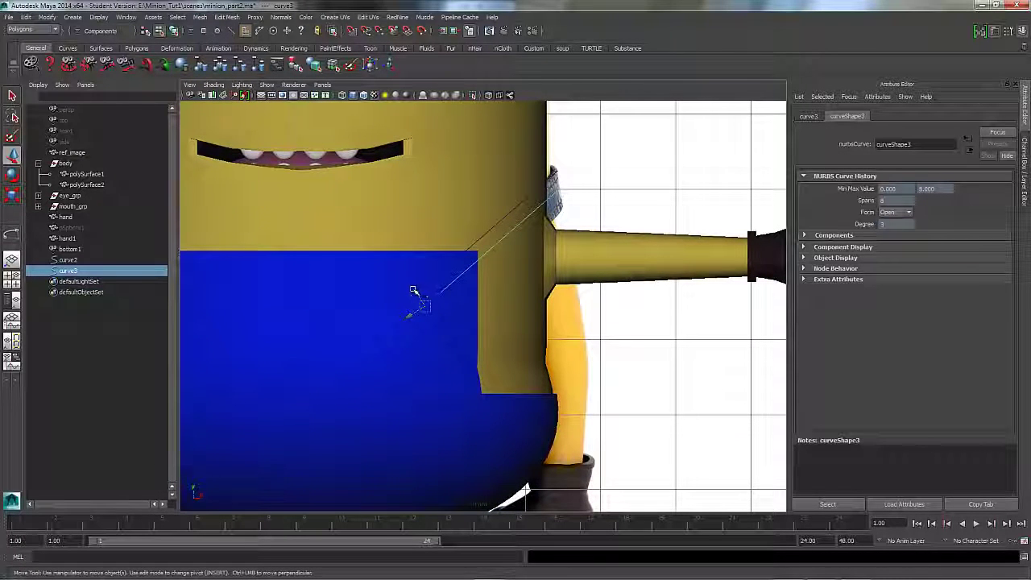
left_click_drag(413, 290, 416, 331)
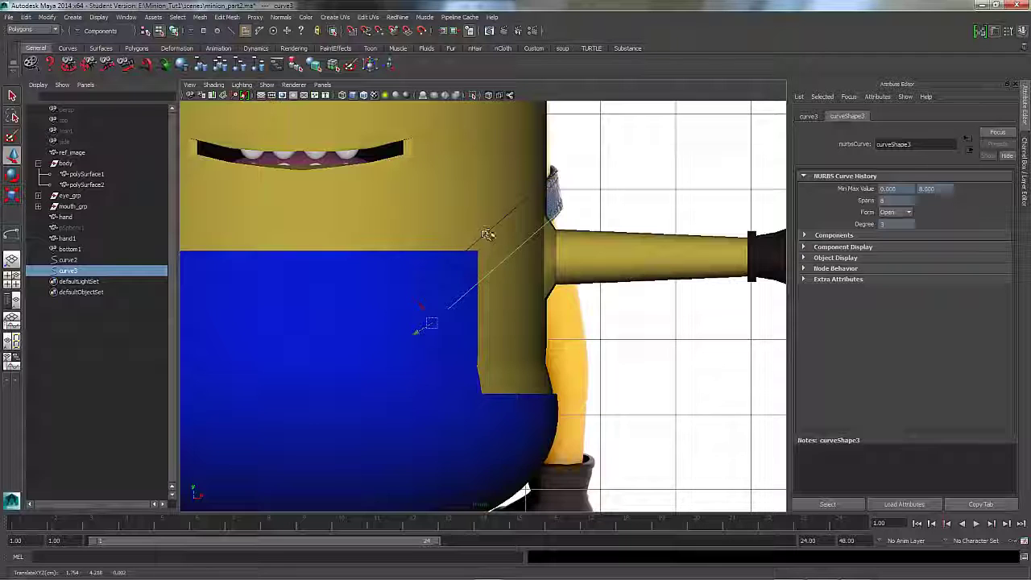
left_click(640, 190)
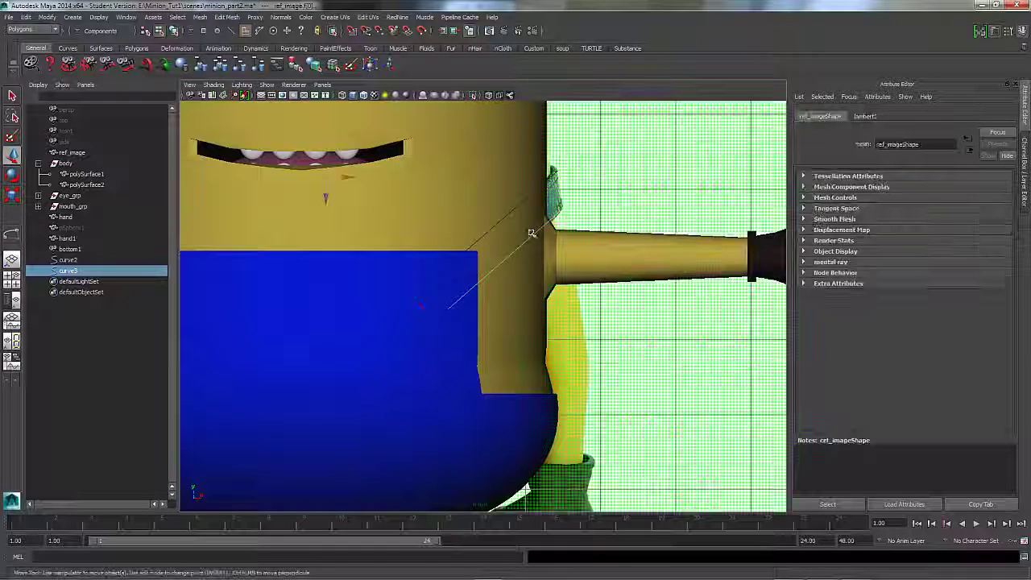
- Loft a NURBS surface between the two arc curves to form the shoulder strap
left_click(67, 270)
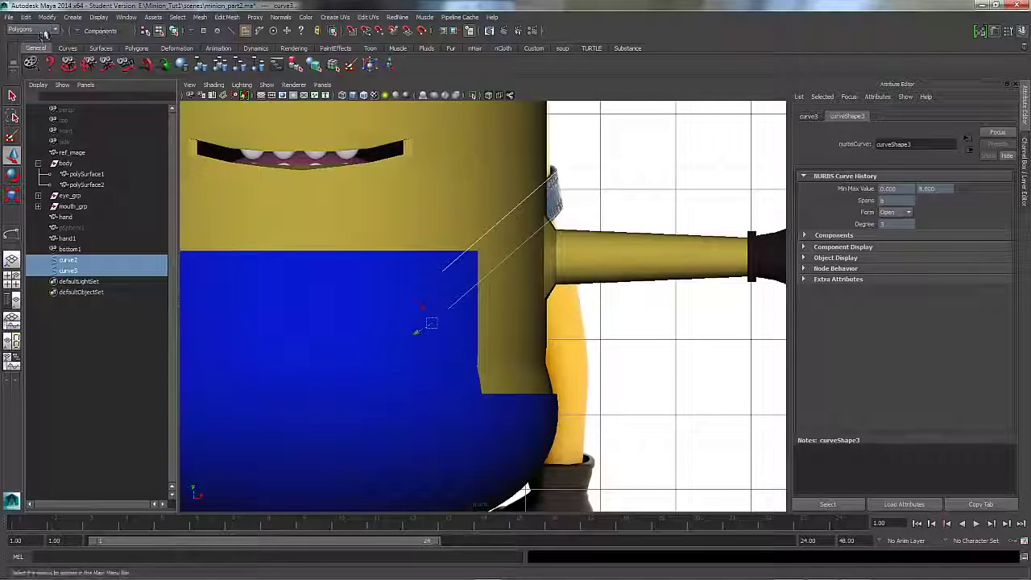
left_click(42, 31)
left_click(30, 58)
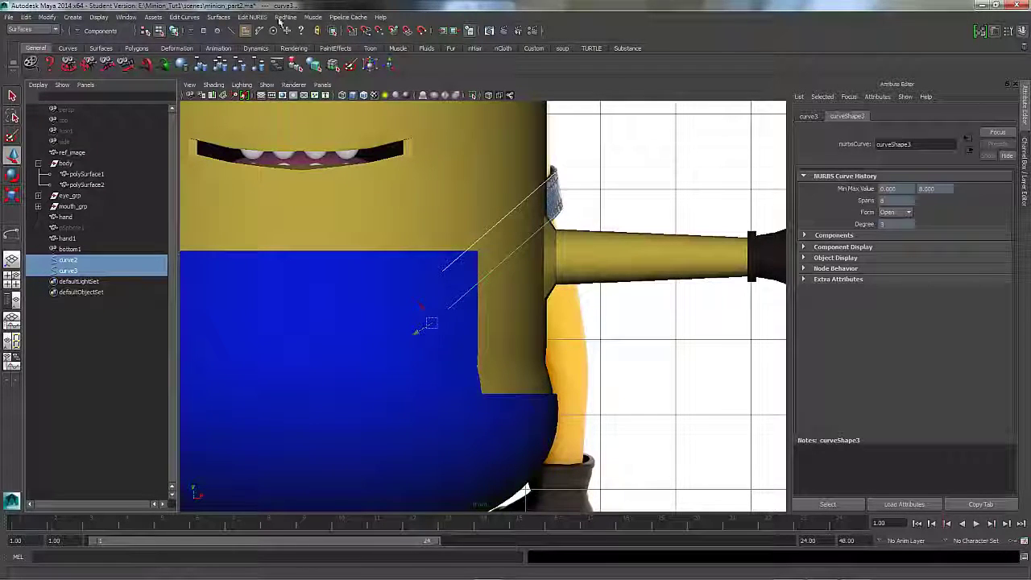
left_click(218, 17)
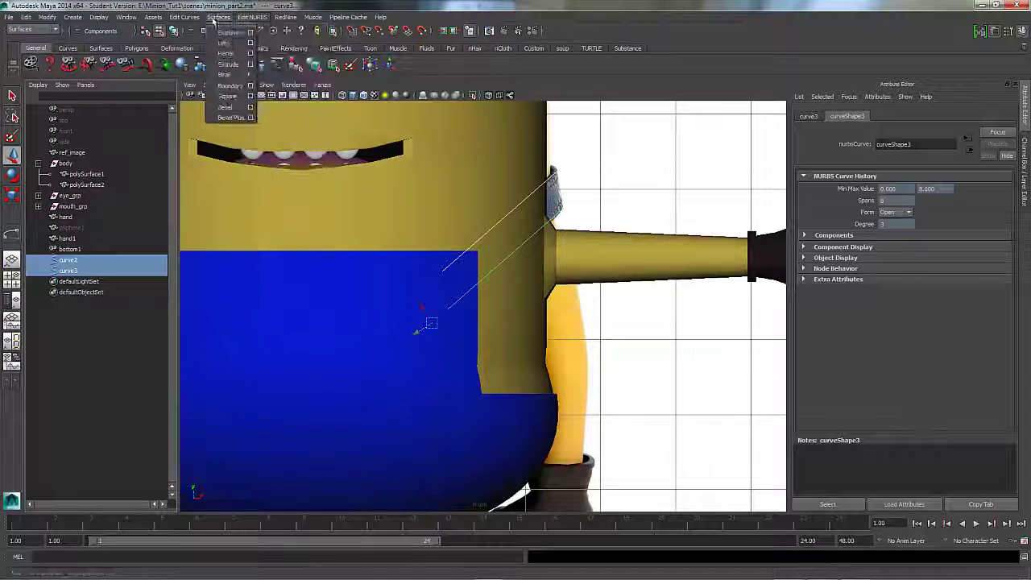
left_click(250, 42)
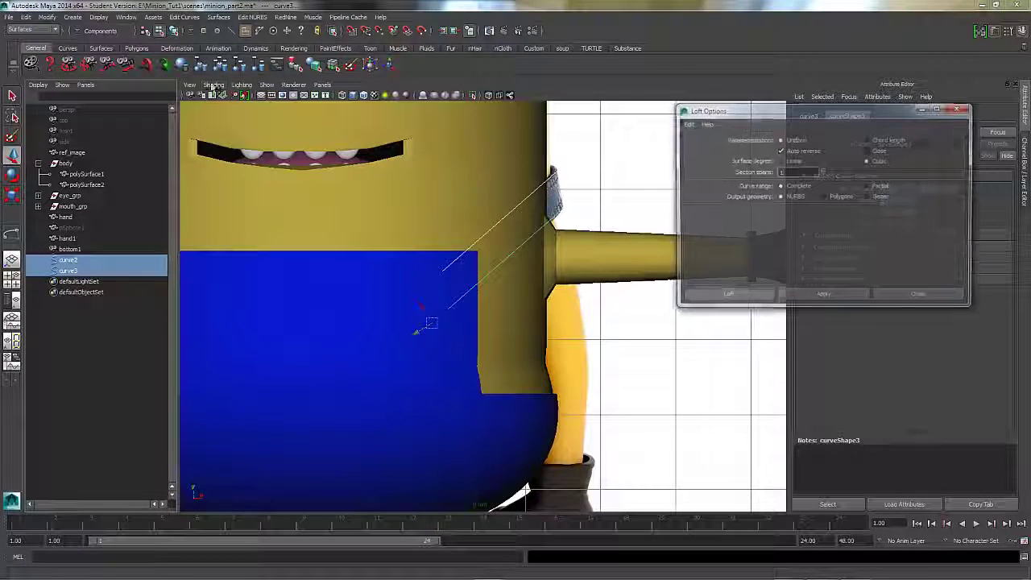
left_click(726, 297)
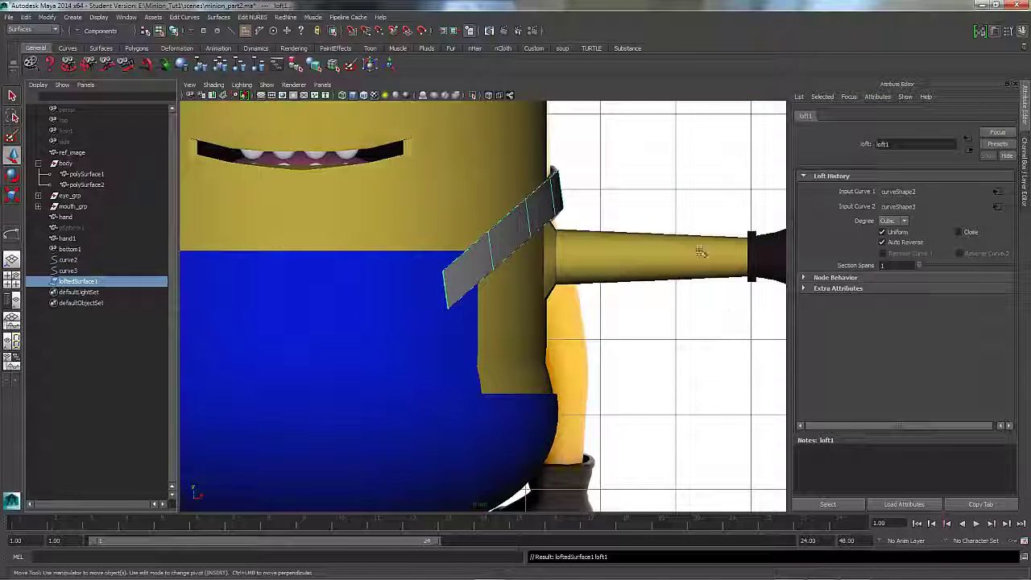
- Delete both source arc curves, keeping the lofted strap surface
left_click(70, 270)
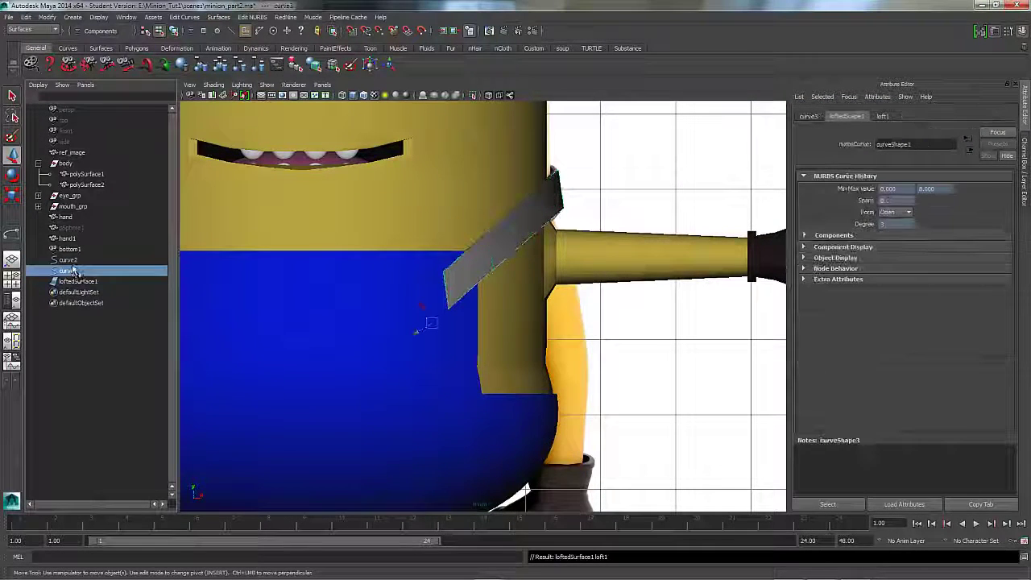
left_click(69, 260)
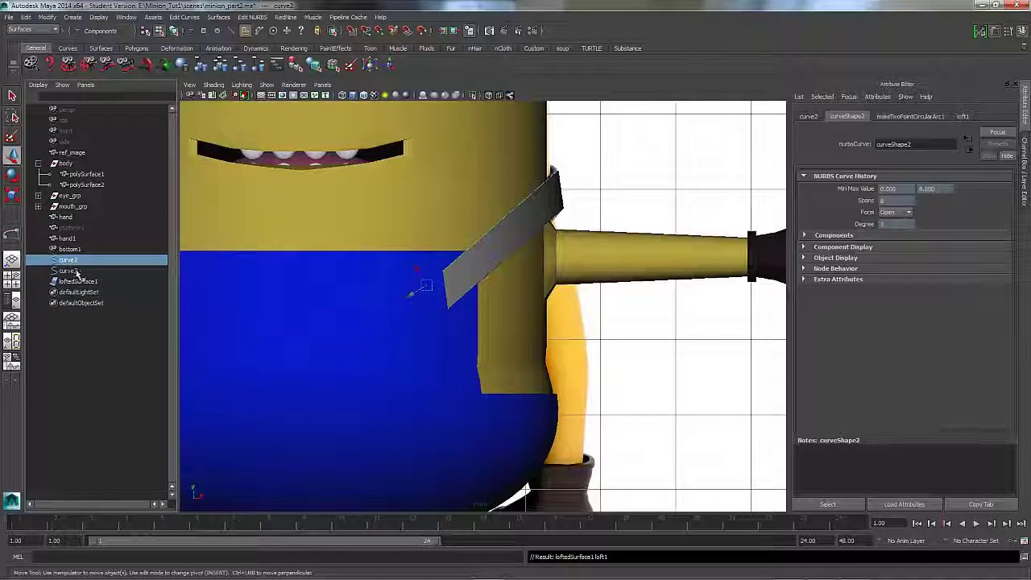
left_click(76, 272, "shift")
key("Delete")
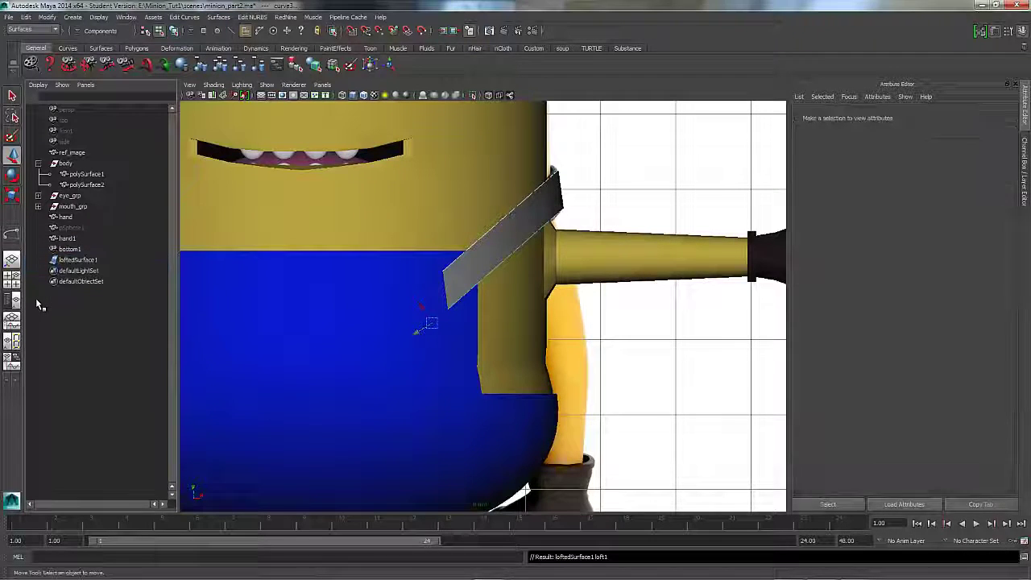
- Convert the lofted strap from NURBS to polygons and delete the original NURBS surface
left_click(82, 260)
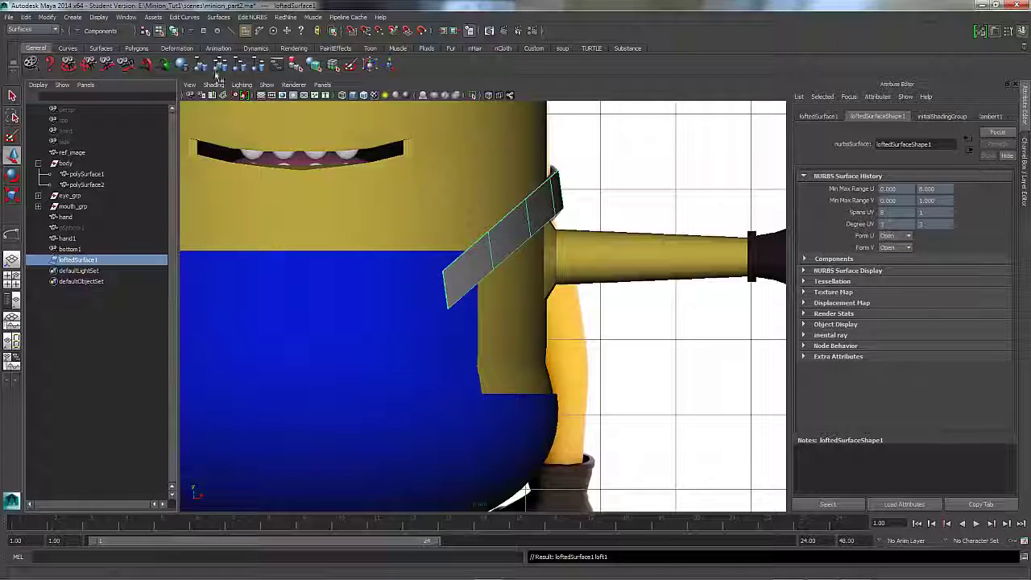
left_click(26, 17)
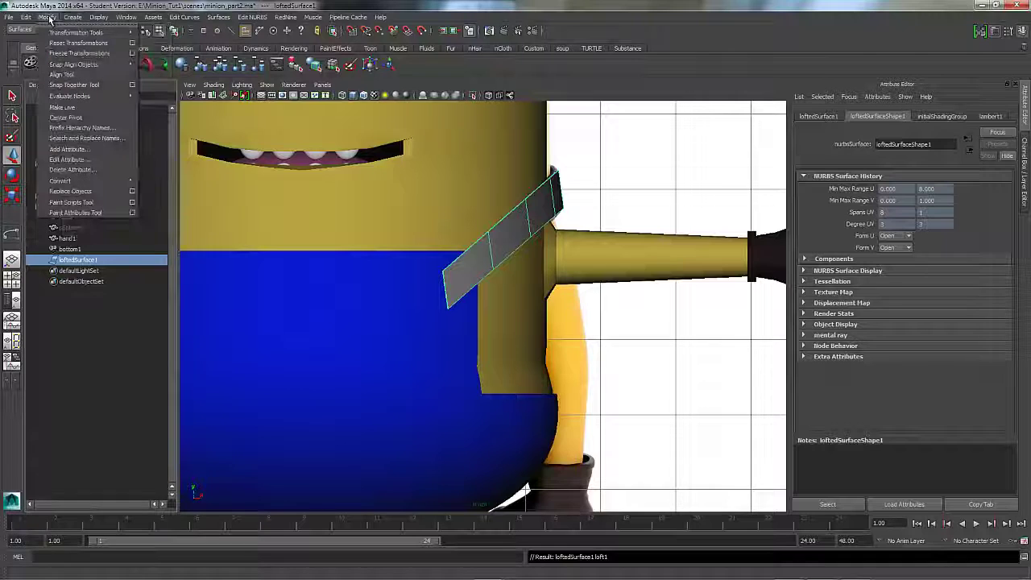
mouse_move(83, 185)
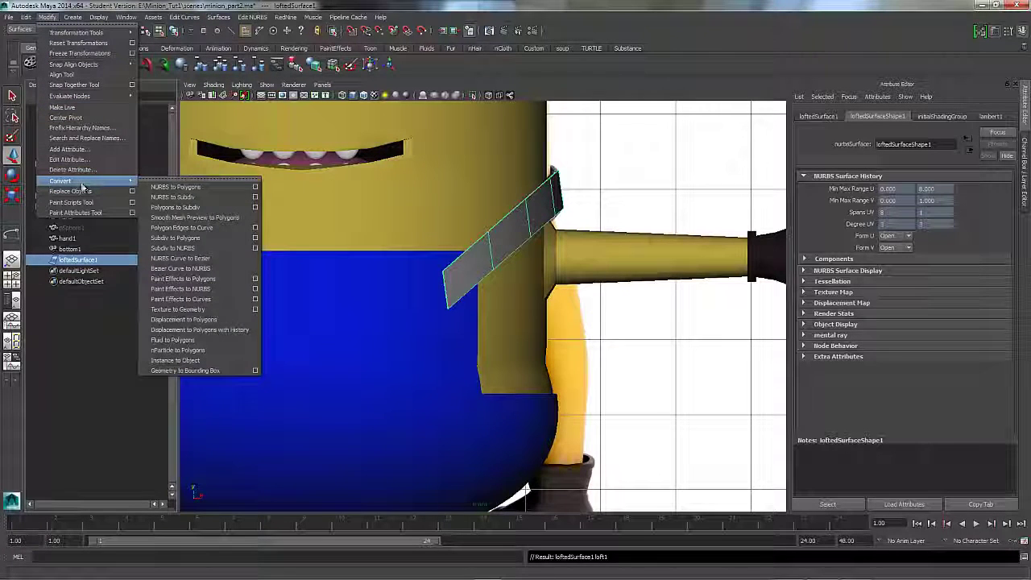
left_click(214, 188)
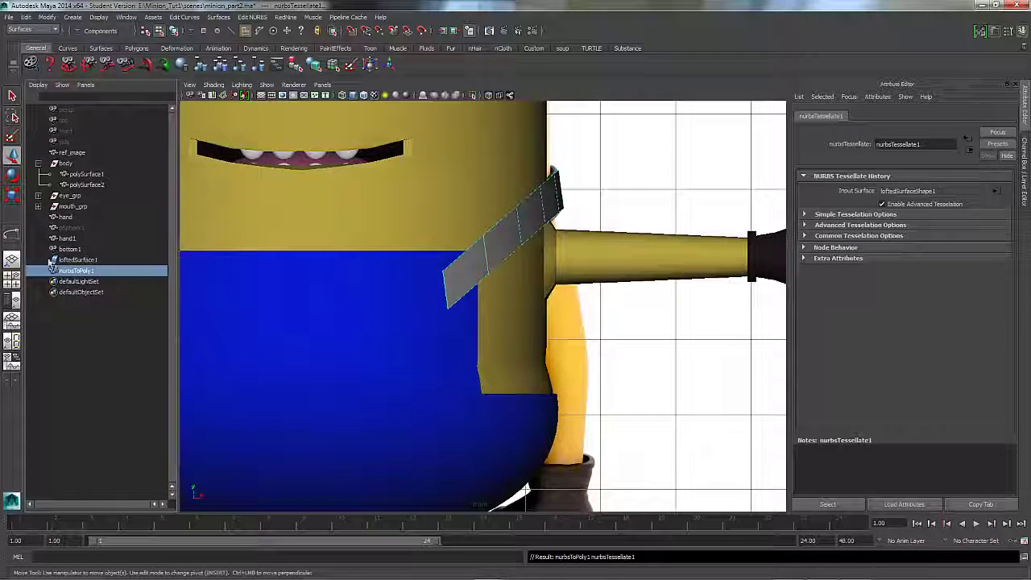
left_click(72, 260)
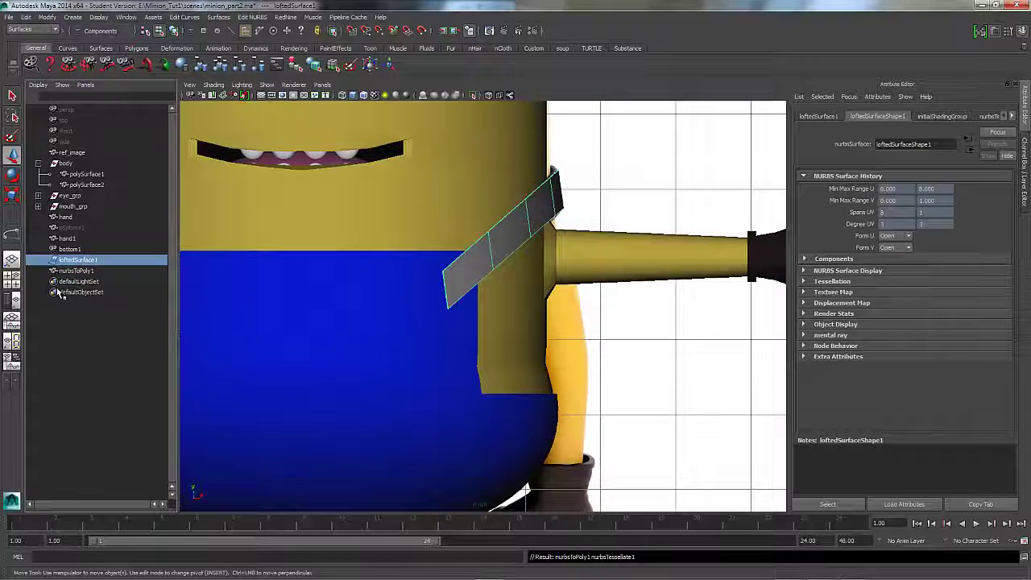
key("Delete")
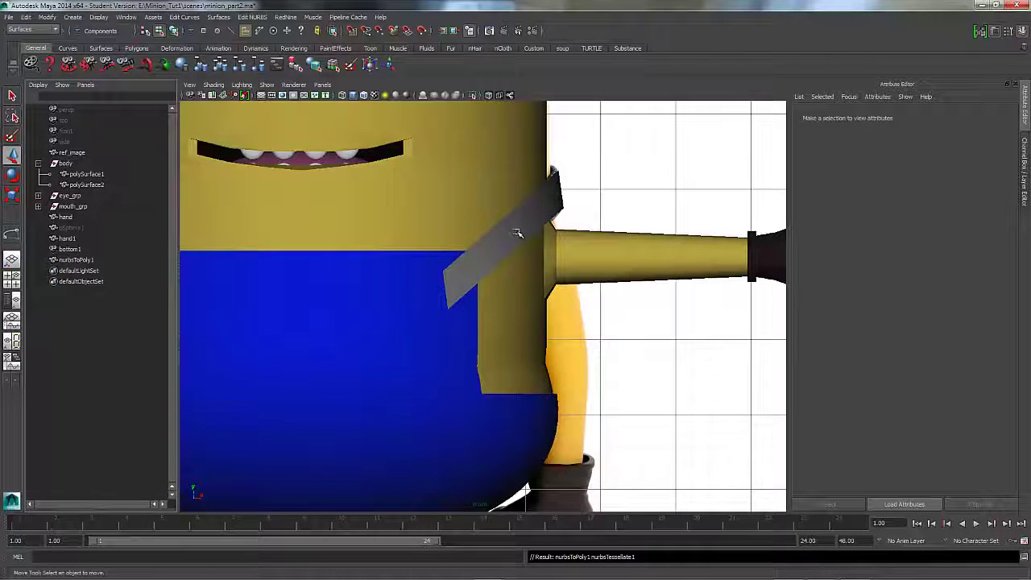
- Select the polygon strap and return the viewport to the perspective view
right_click_drag(518, 233, 484, 266)
left_click(457, 275)
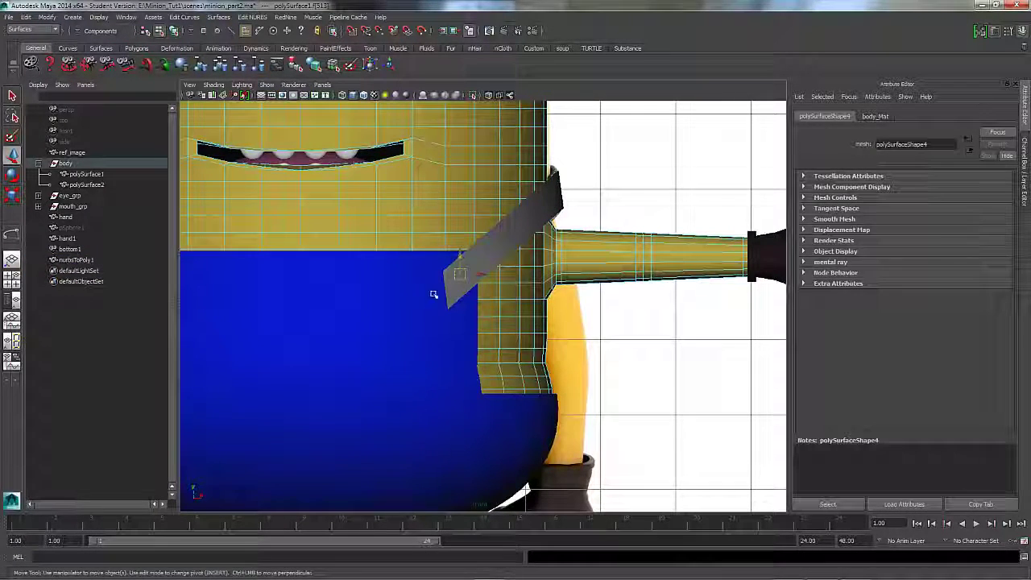
left_click(95, 260)
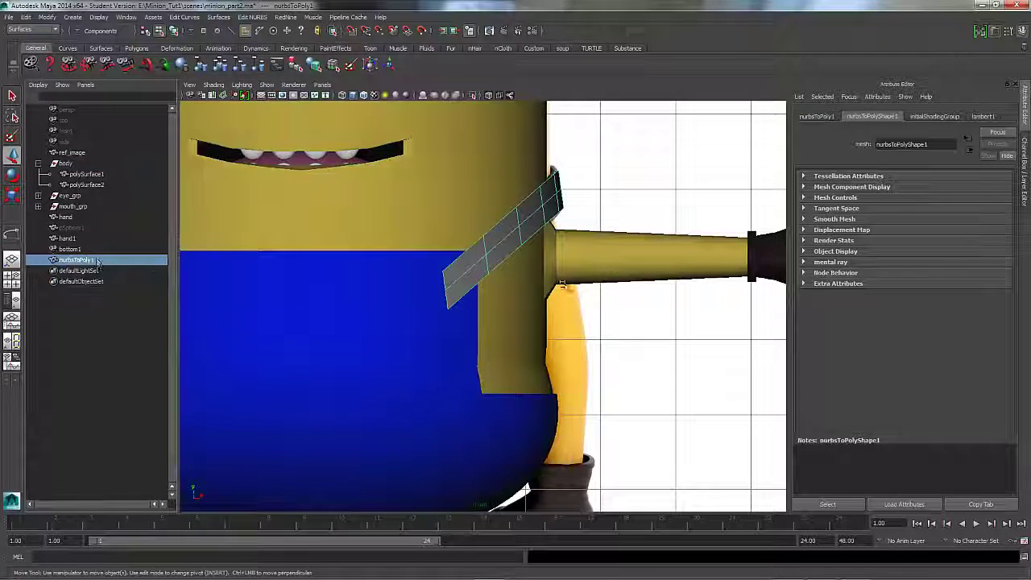
left_click_drag(355, 141, 364, 112, "alt")
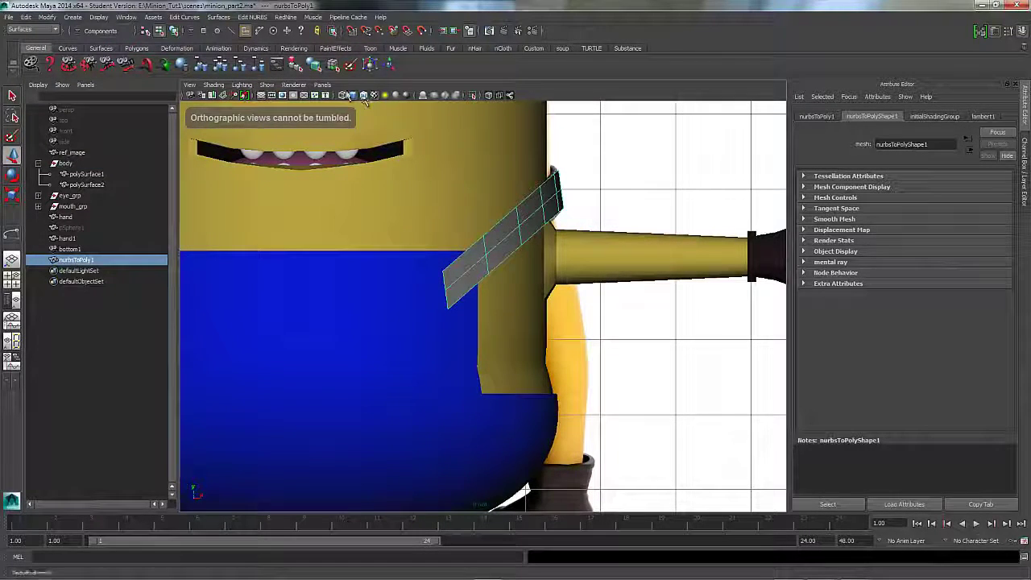
left_click(322, 85)
mouse_move(362, 97)
left_click(414, 97)
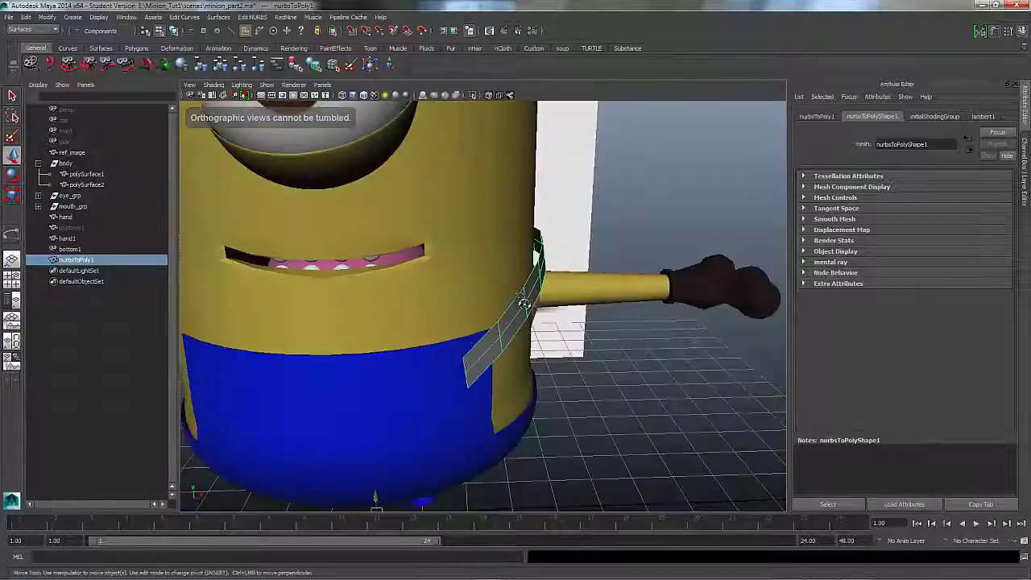
left_click_drag(483, 281, 515, 330, "alt")
- Extrude all the strap's faces outward by about 0.032 in X and -0.010 in Y to give the strap thickness
left_click(252, 17)
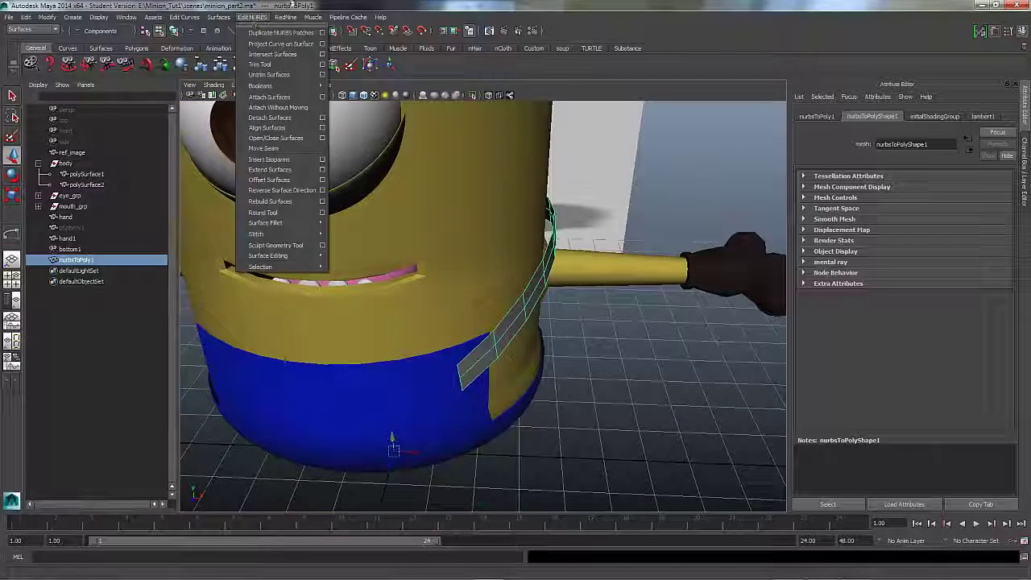
left_click(252, 17)
left_click(32, 29)
left_click(40, 48)
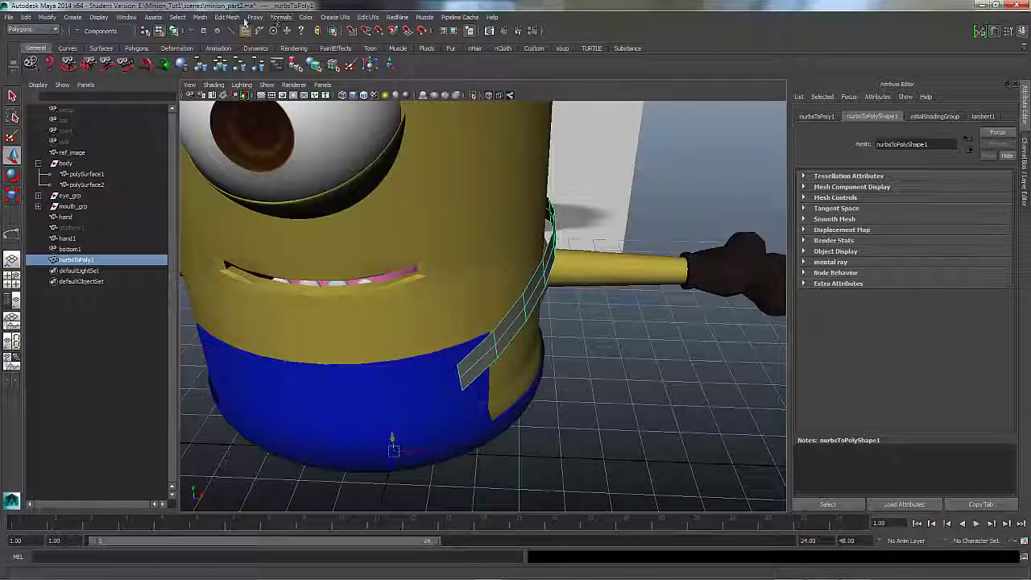
left_click(229, 17)
left_click(242, 53)
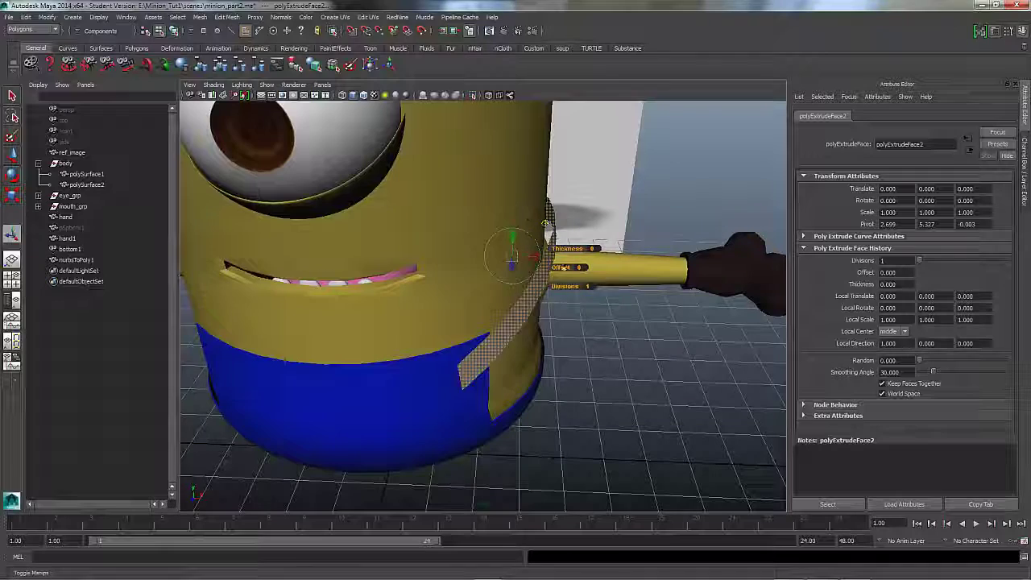
left_click_drag(483, 350, 500, 288, "alt")
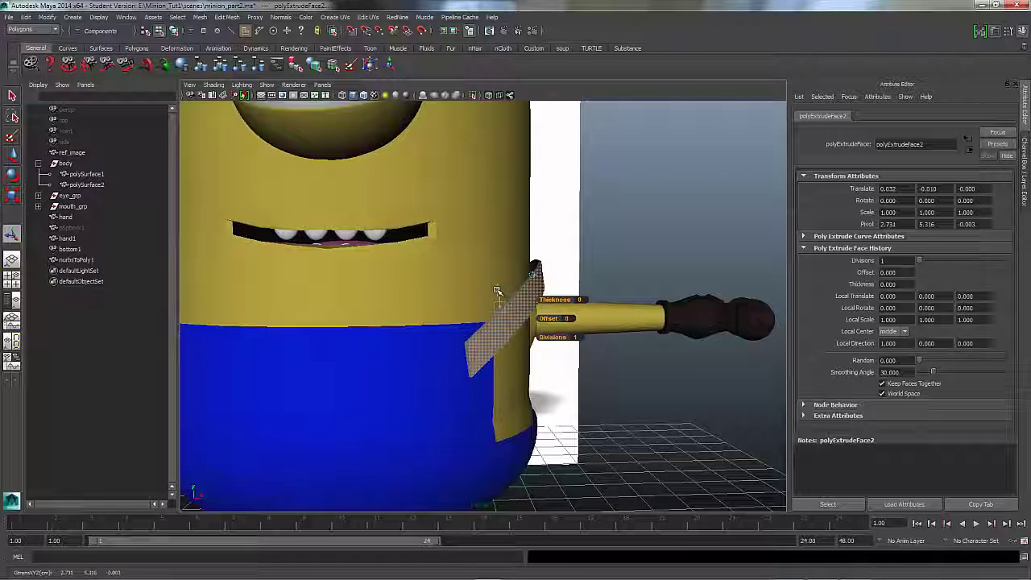
left_click_drag(496, 291, 483, 263, "alt")
middle_click_drag(483, 263, 475, 286, "alt")
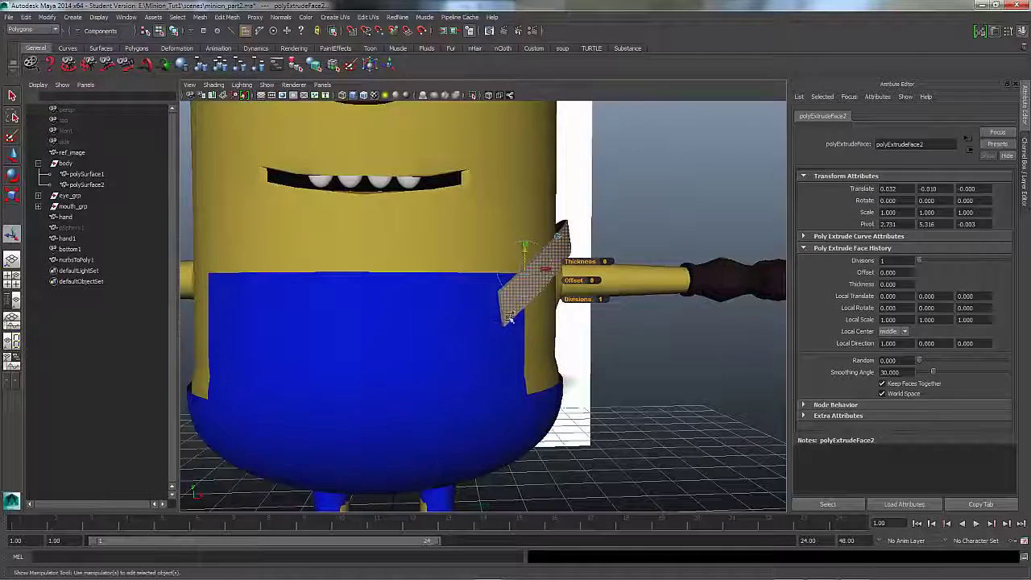
right_click_drag(510, 318, 576, 321, "alt")
mouse_move(576, 320)
left_mouse_down("alt")
mouse_move(616, 324)
mouse_move(592, 325)
left_mouse_up("alt")
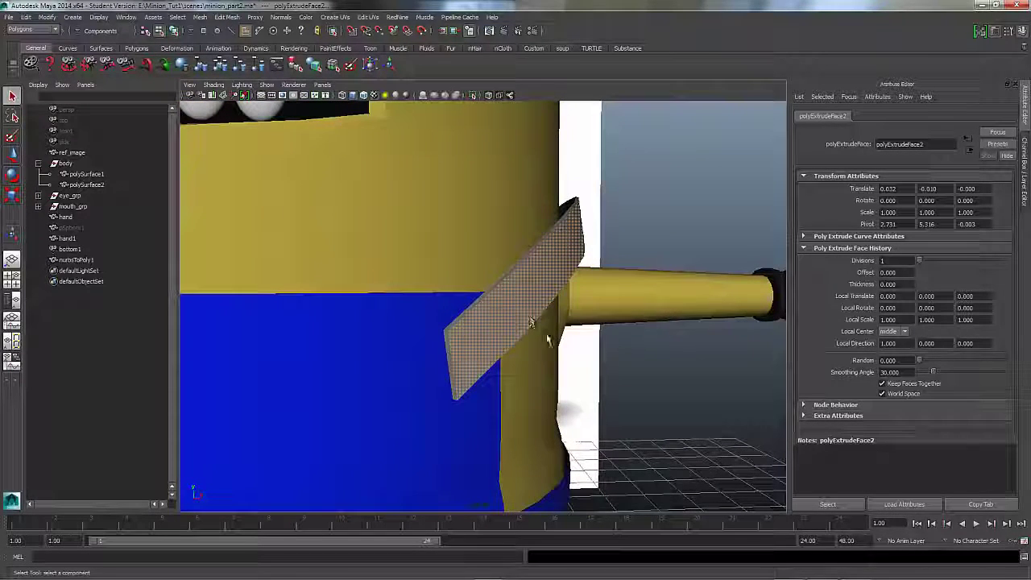
left_click(582, 302)
left_click(570, 316)
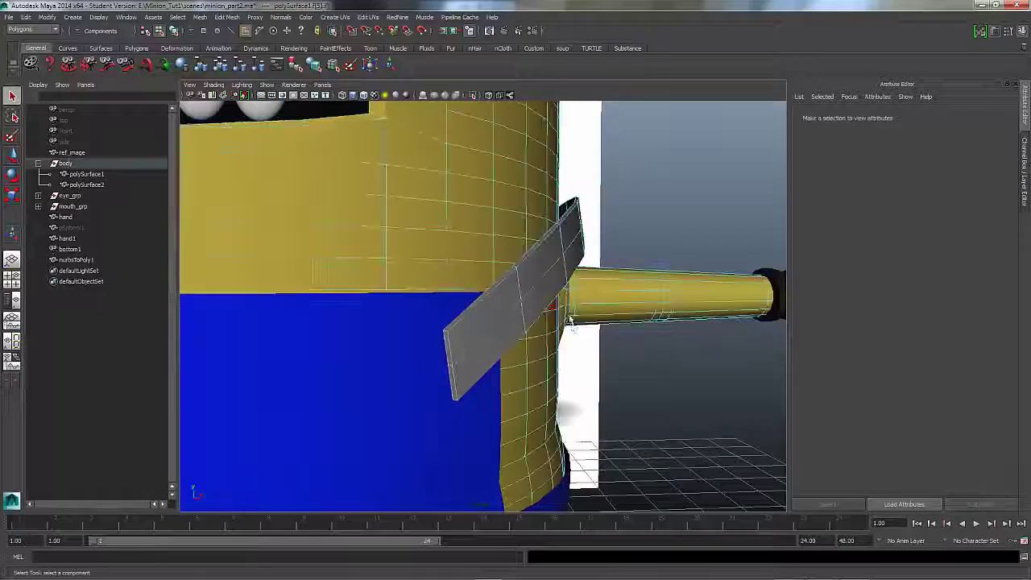
- Assign the overalls' existing blue material to the extruded strap and clear the selection
left_click_drag(617, 330, 471, 331, "alt")
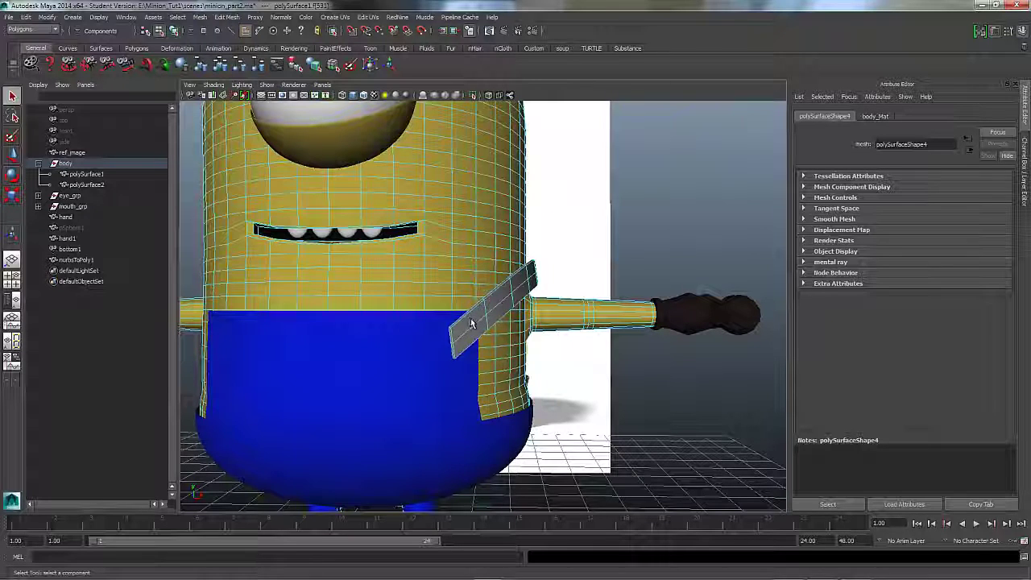
left_click(477, 325)
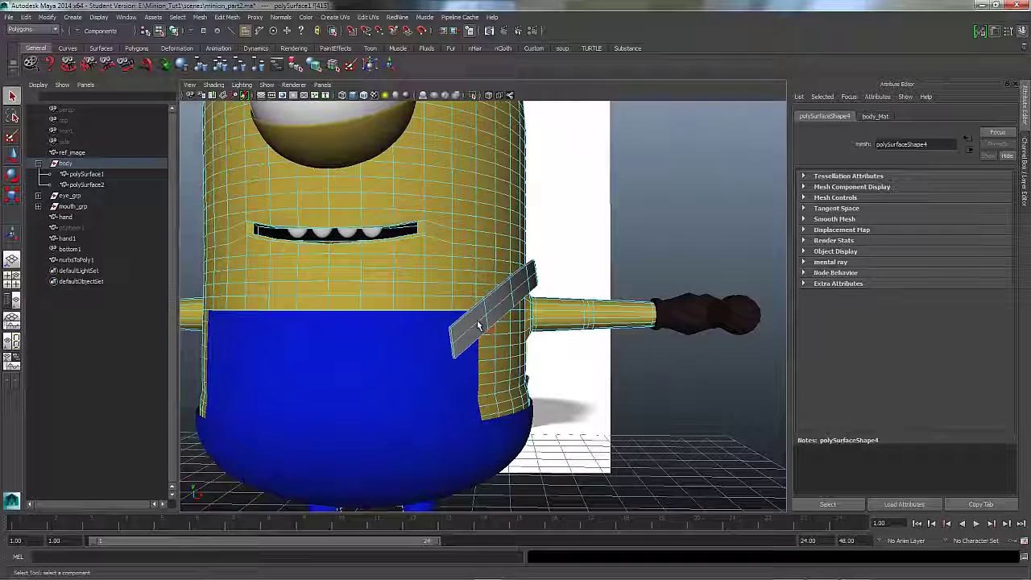
left_click(77, 259)
right_click_drag(475, 316, 497, 530)
right_click_drag(554, 550, 552, 553)
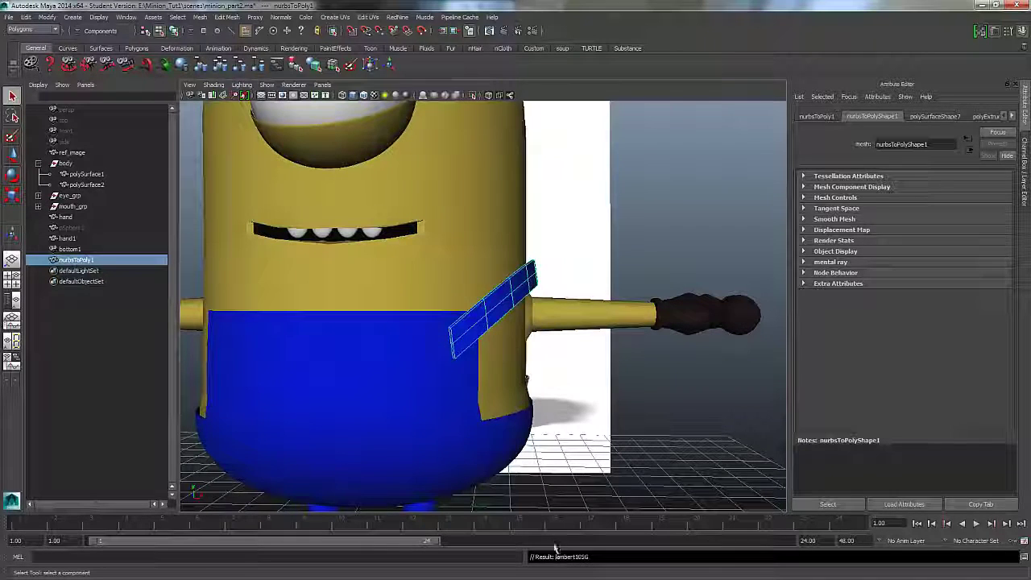
left_click(651, 220)
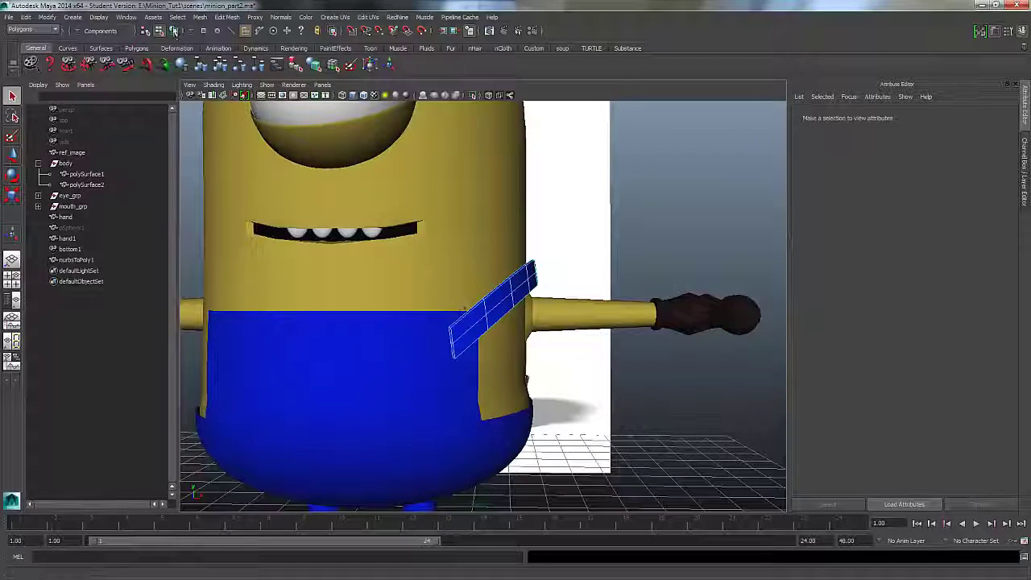
- Switch the viewport to the front orthographic view and turn on X-Ray shading
right_click_drag(475, 354, 505, 325, "alt")
middle_click_drag(506, 270, 570, 299, "alt")
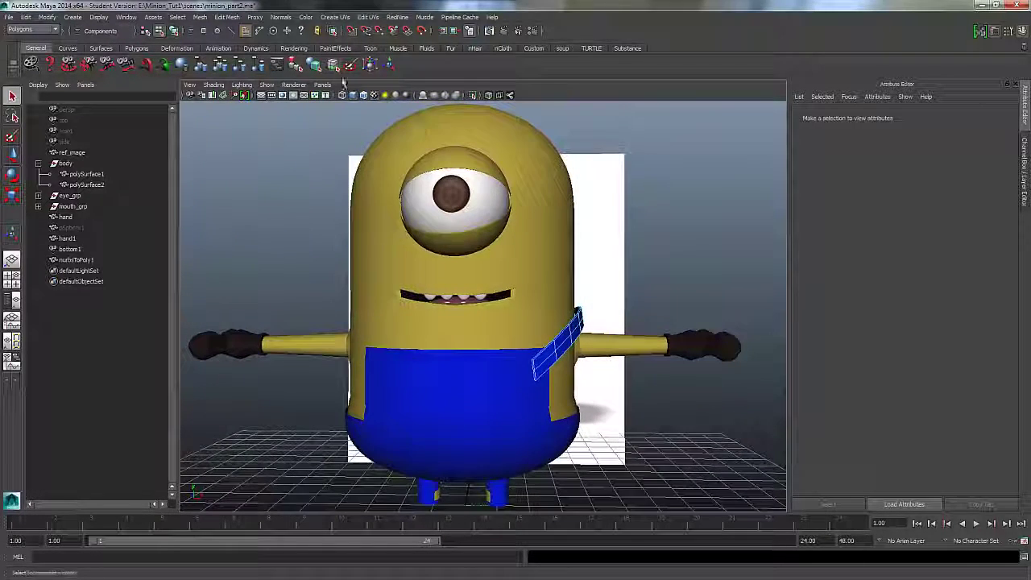
left_click(292, 86)
mouse_move(338, 105)
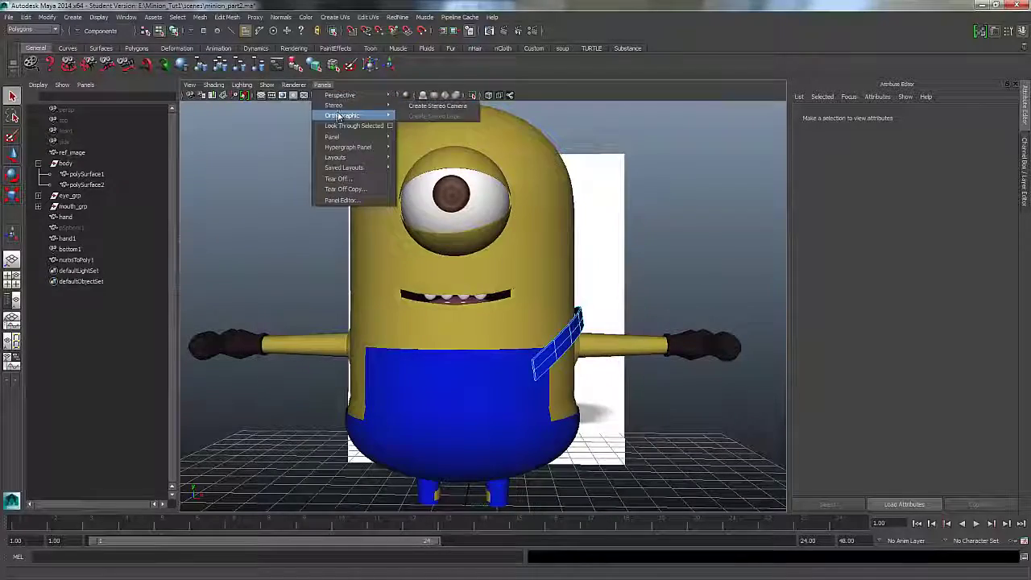
left_click(413, 123)
right_click_drag(571, 304, 362, 272, "alt")
middle_click_drag(421, 266, 479, 252, "alt")
right_click_drag(479, 252, 777, 216, "alt")
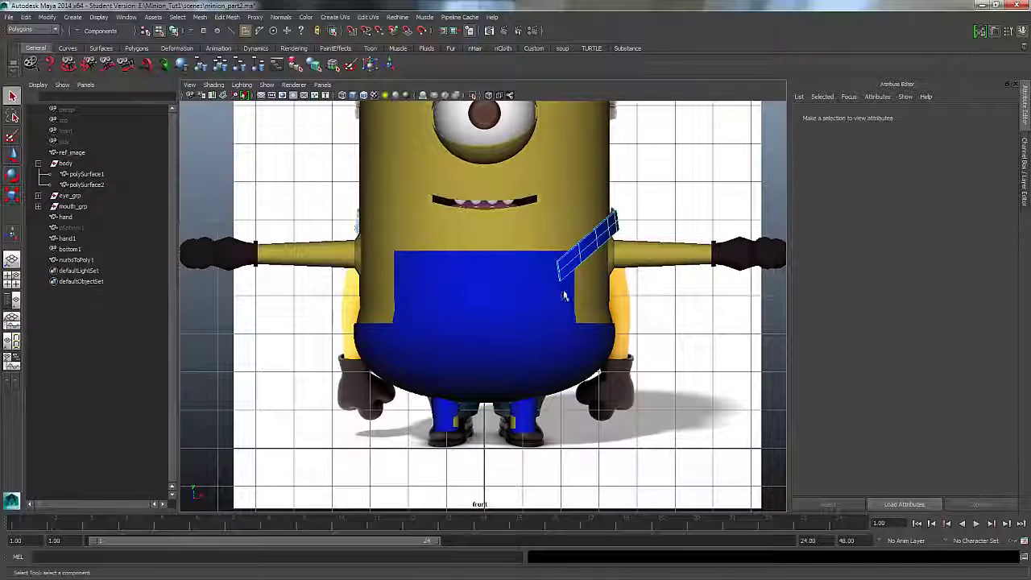
right_click_drag(564, 296, 680, 225, "alt")
middle_click_drag(630, 128, 585, 205, "alt")
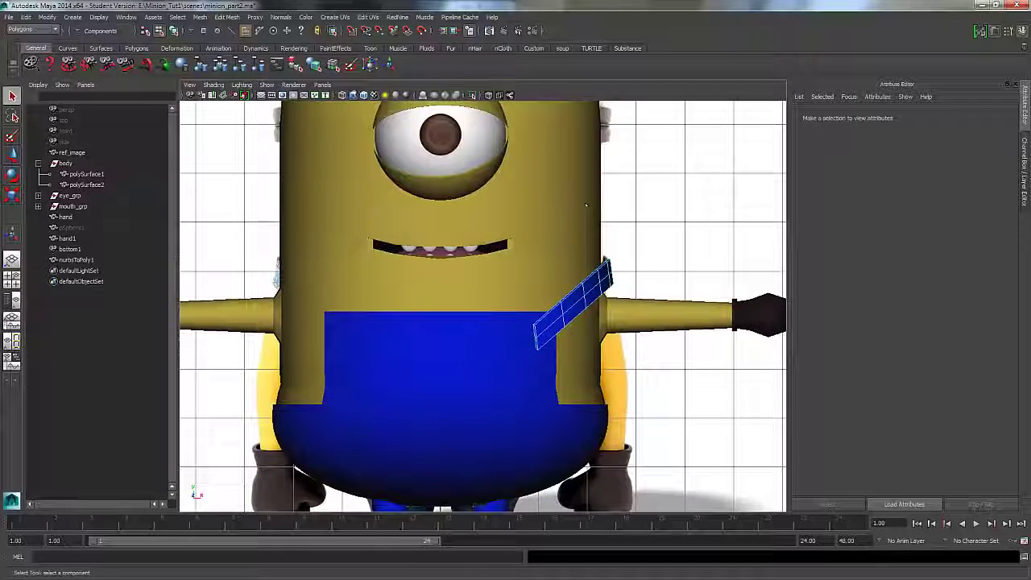
left_click(214, 85)
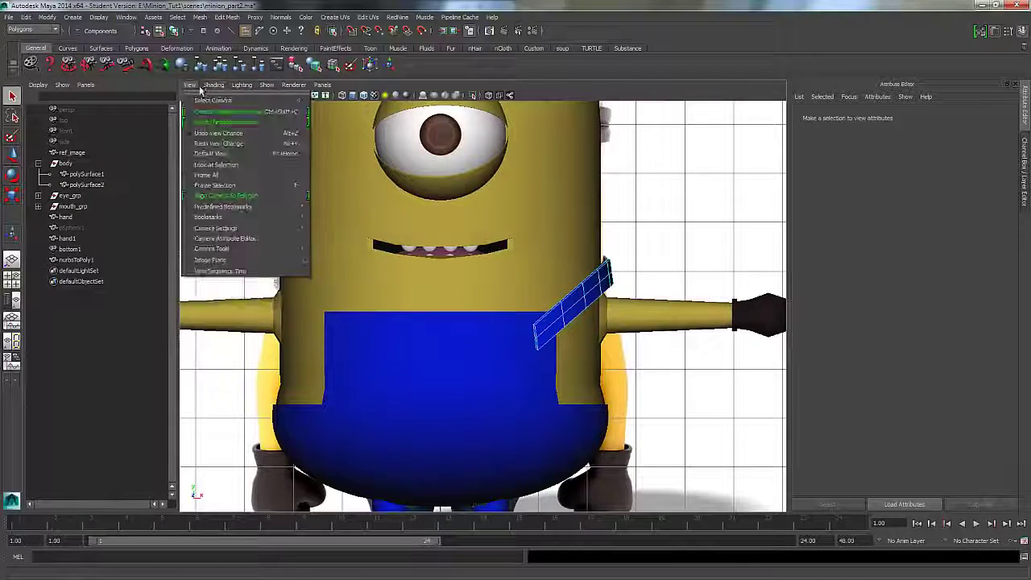
left_click(225, 195)
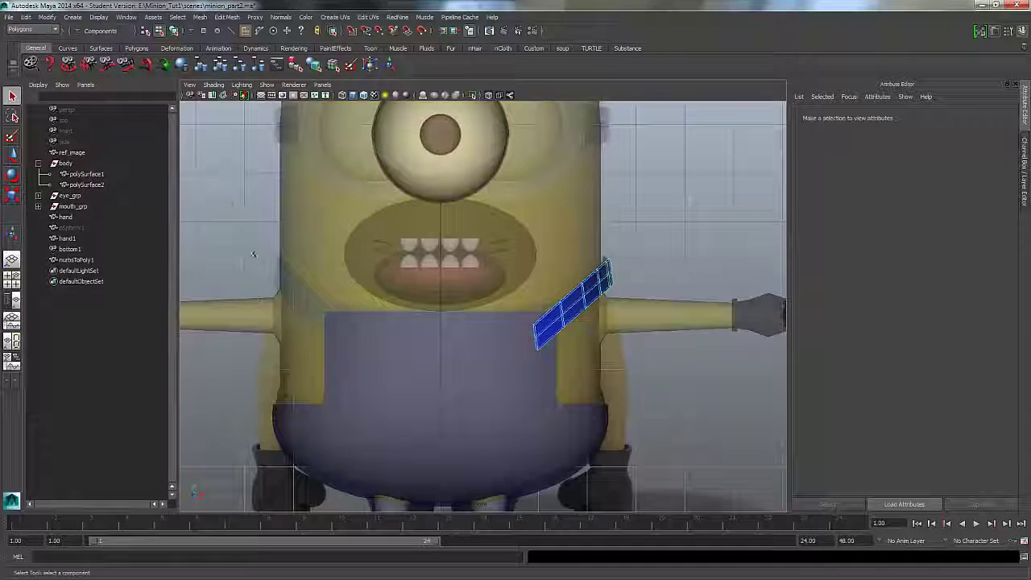
- In vertex mode, raise the vertices at the strap's lower front end and the adjacent vertex row slightly
right_click_drag(693, 269, 900, 260, "alt")
middle_click_drag(685, 265, 664, 137, "alt")
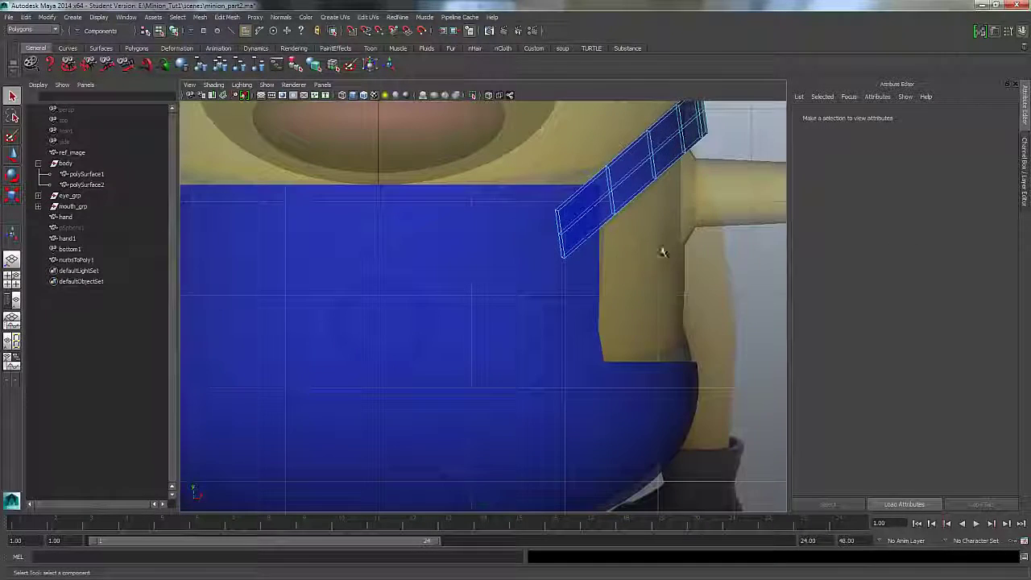
right_click(580, 230)
left_click(544, 230)
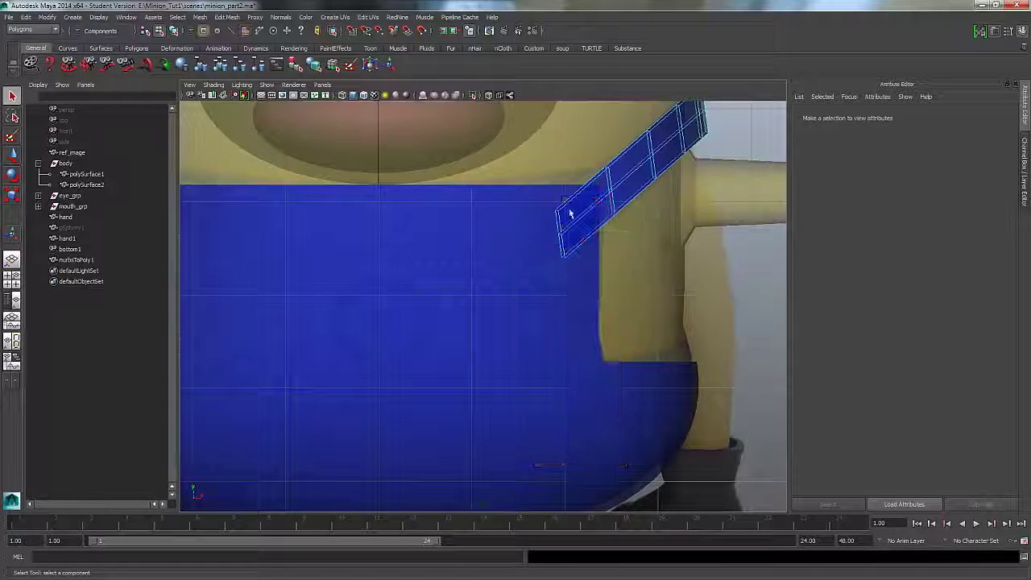
left_click_drag(577, 270, 583, 268)
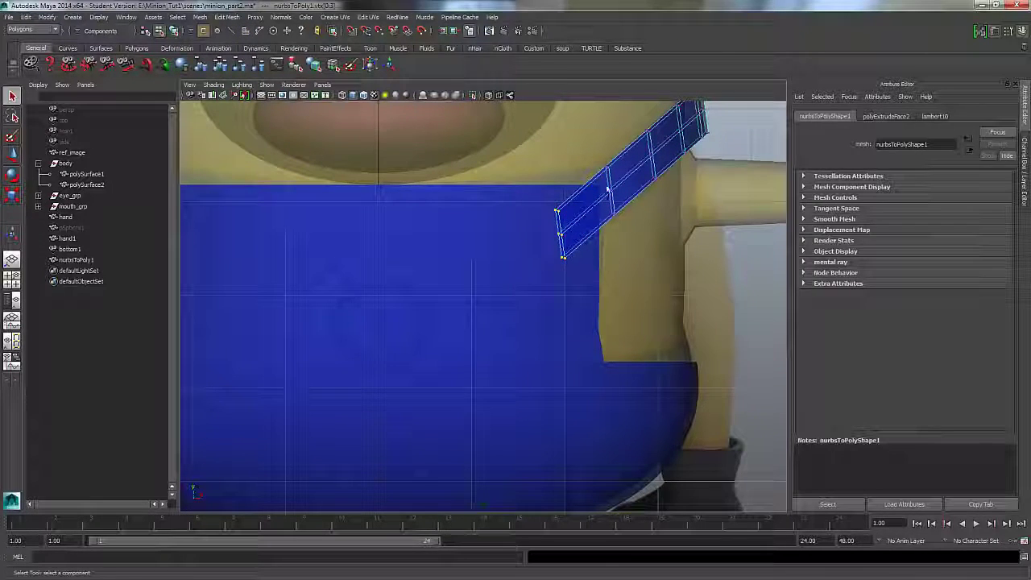
key("w")
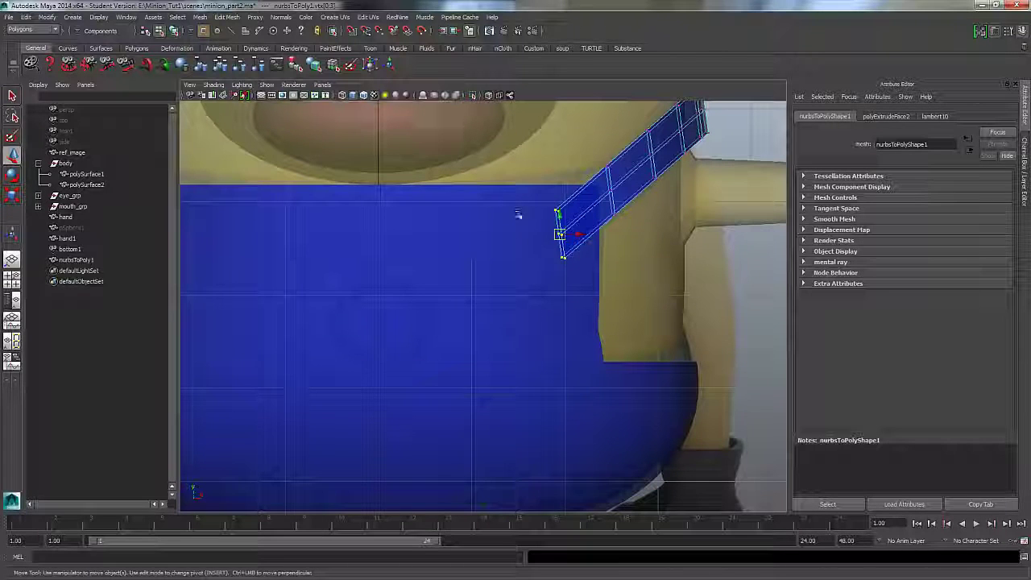
left_click_drag(559, 215, 555, 211)
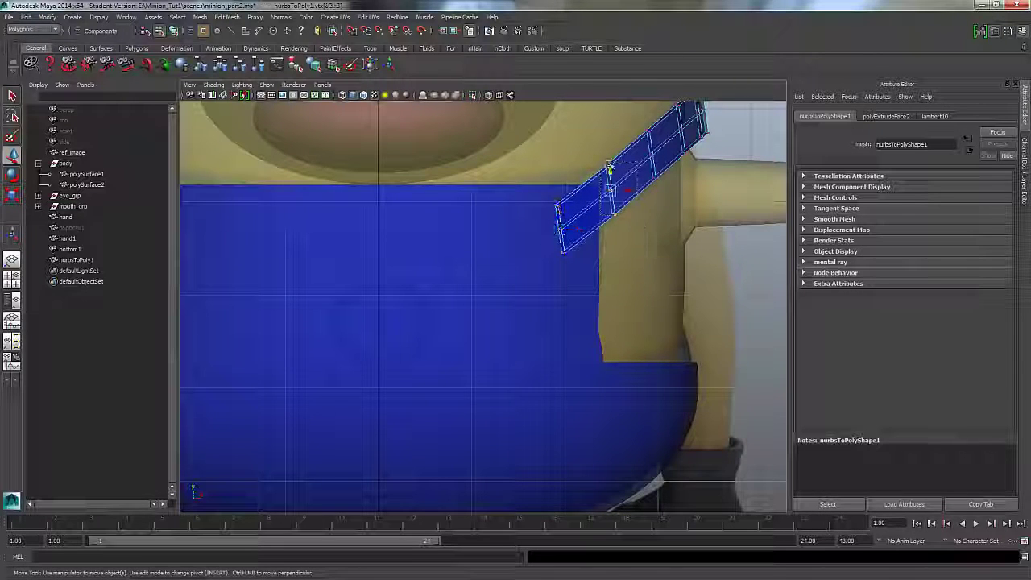
left_click_drag(610, 170, 610, 167)
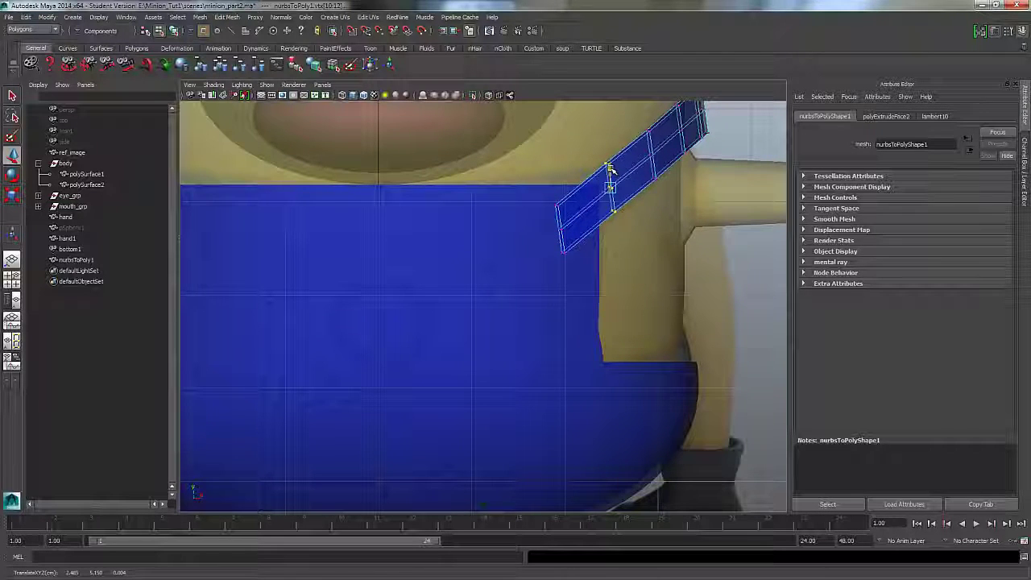
- Move the vertices at the strap's upper outer end slightly inward so they sit closer to the body
middle_click_drag(617, 169, 406, 276, "alt")
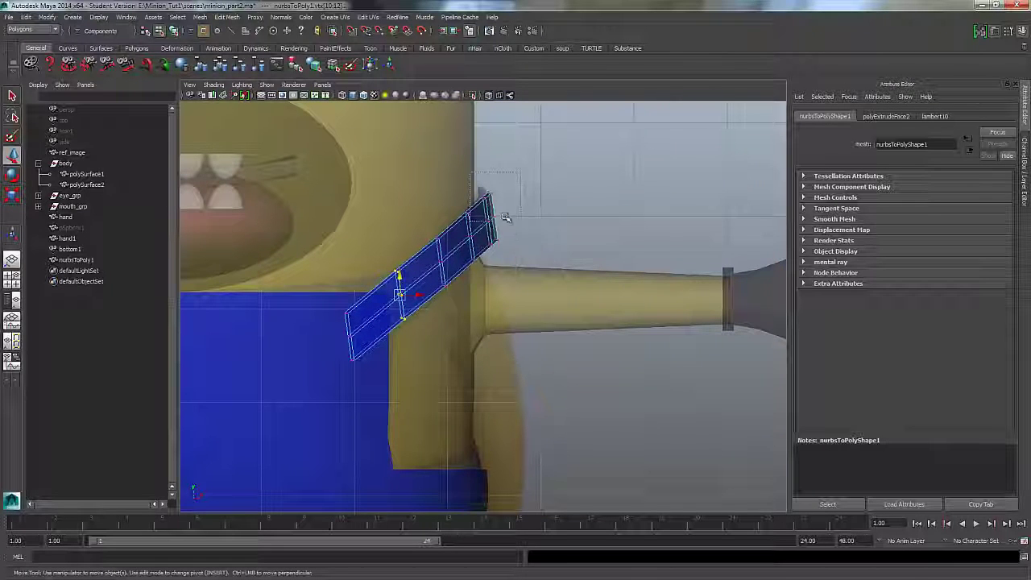
left_click_drag(505, 216, 505, 217)
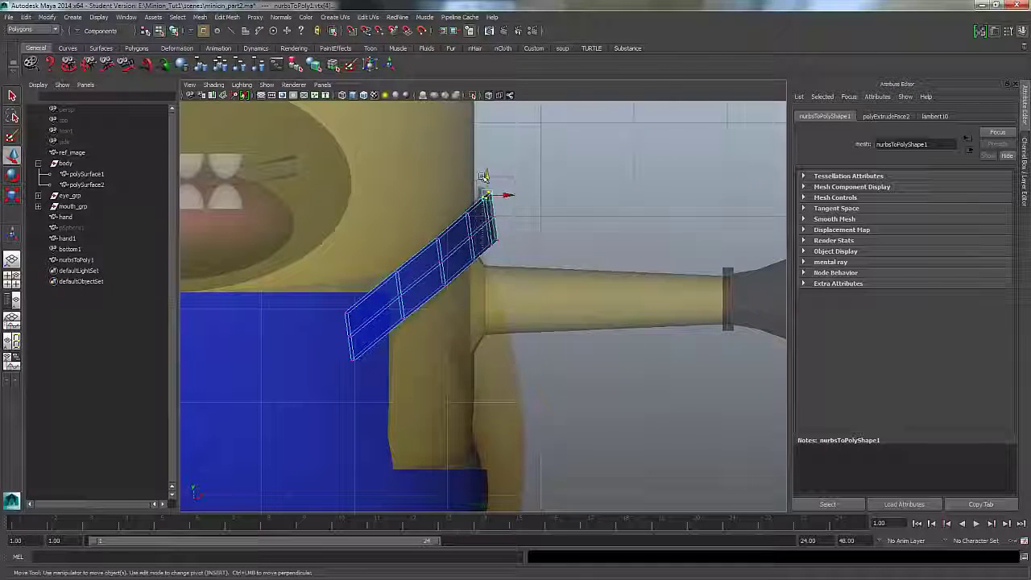
left_click_drag(483, 177, 482, 176)
mouse_move(516, 221)
left_mouse_down()
mouse_move(482, 234)
mouse_move(510, 243)
mouse_move(481, 226)
mouse_move(508, 220)
left_mouse_up()
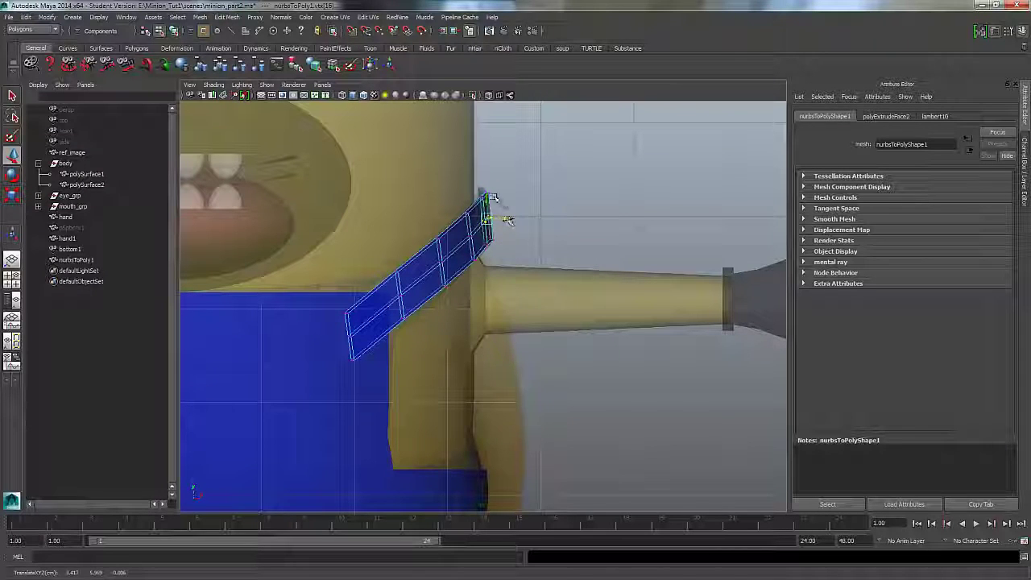
left_click_drag(478, 185, 503, 198)
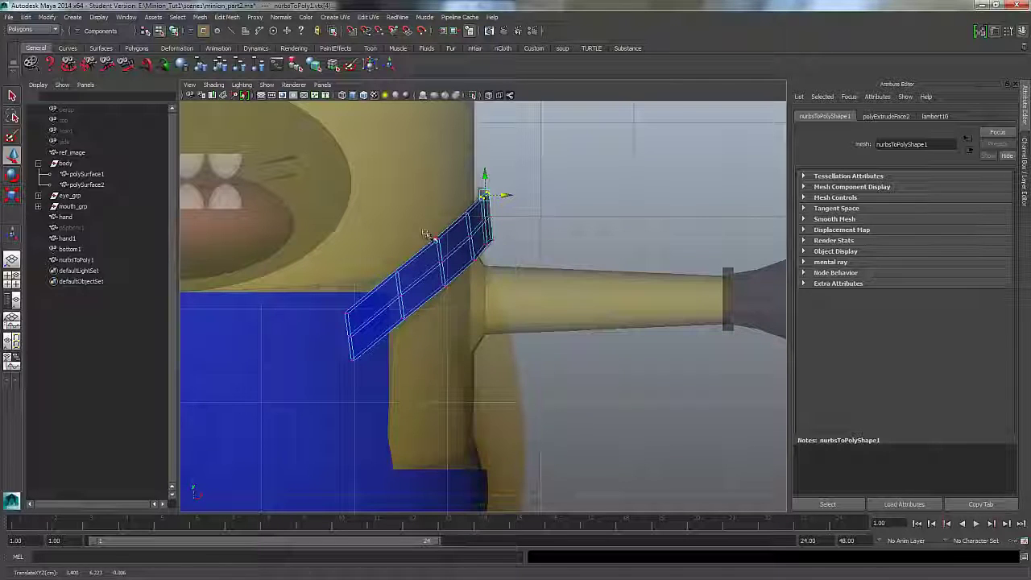
- Adjust the individual vertices along the strap's upper edge to even out its outline
left_click_drag(427, 233, 460, 255)
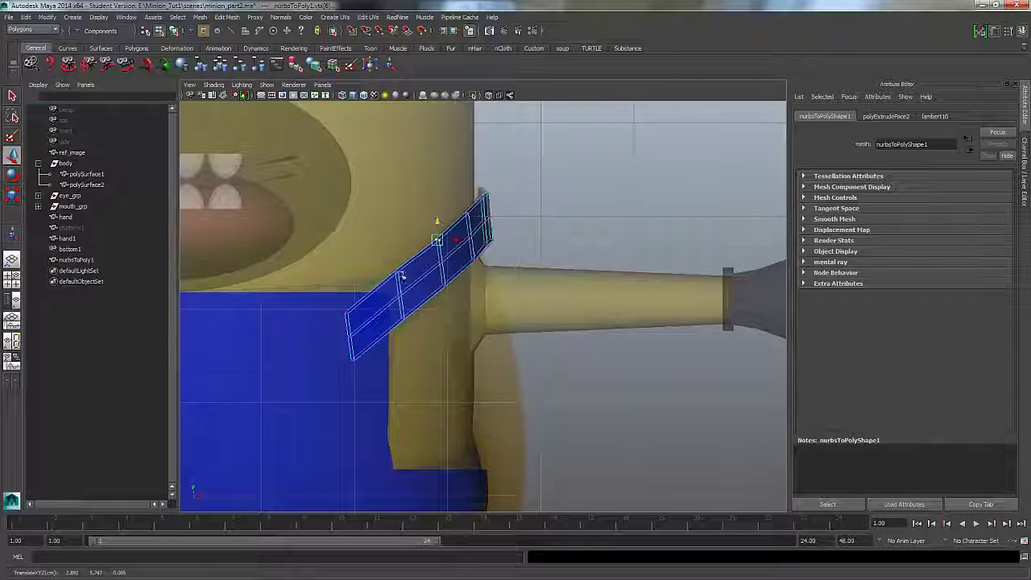
left_click_drag(377, 248, 424, 300)
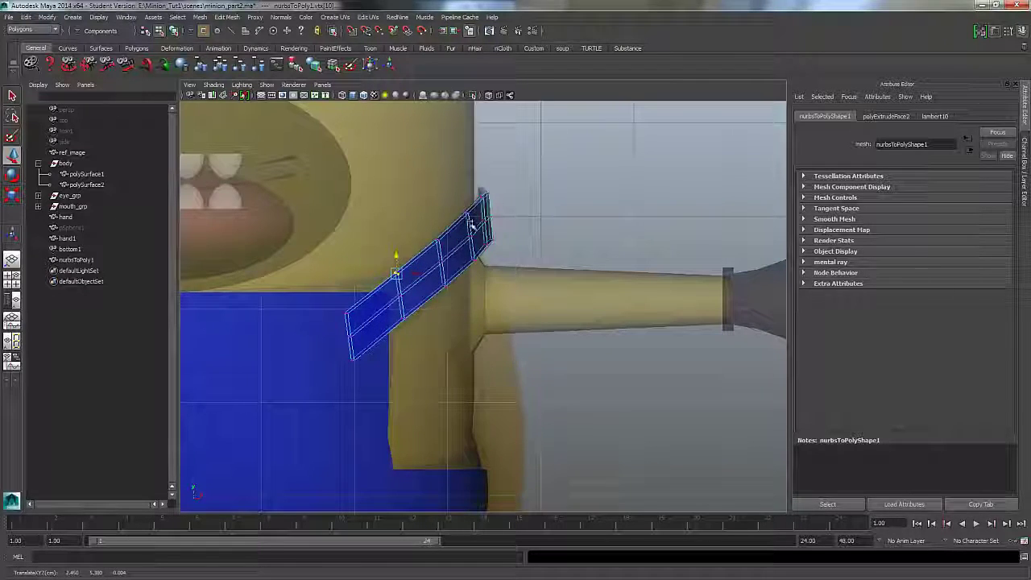
left_click_drag(475, 227, 457, 198)
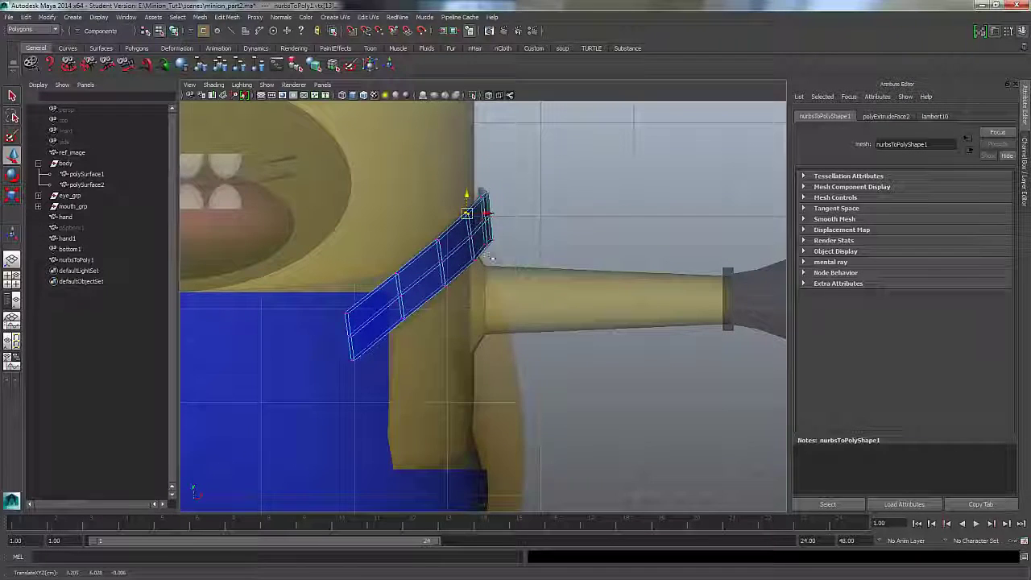
- Turn off X-Ray shading and bring the whole Minion back into the front view
right_click_drag(578, 227, 524, 277, "alt")
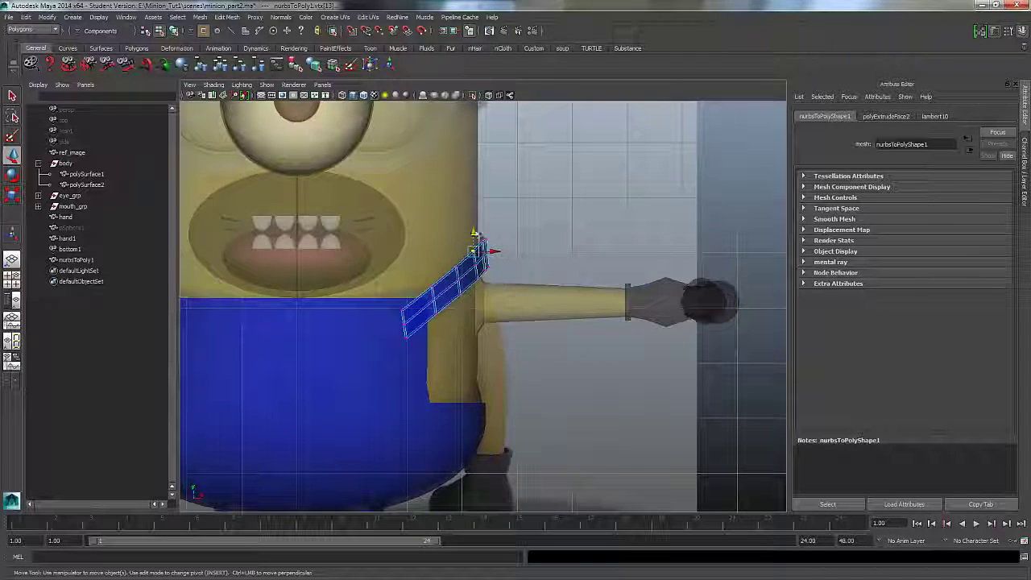
left_click(214, 85)
left_click(222, 193)
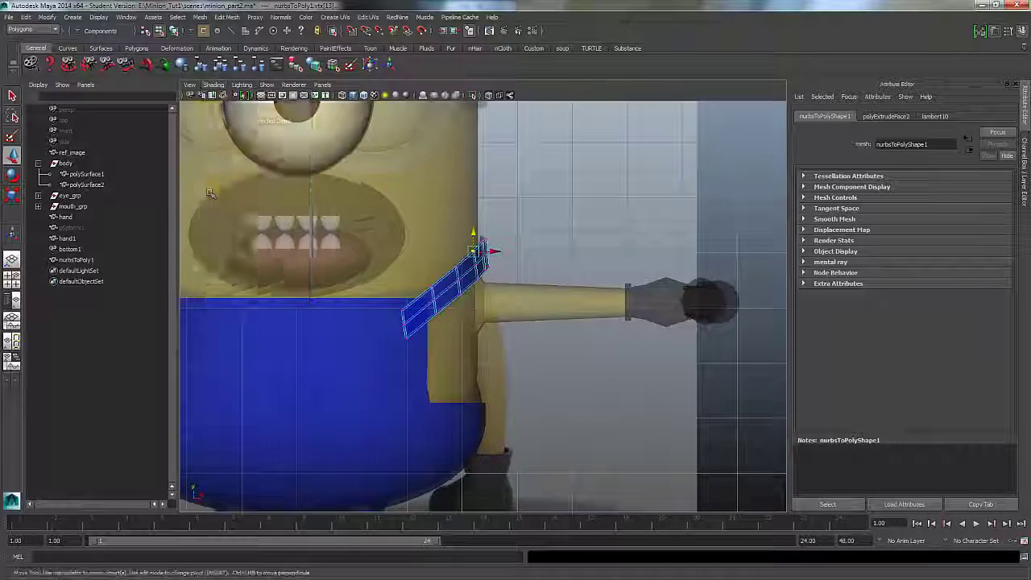
scroll(571, 262, "down", 5)
scroll(475, 298, "up", 4)
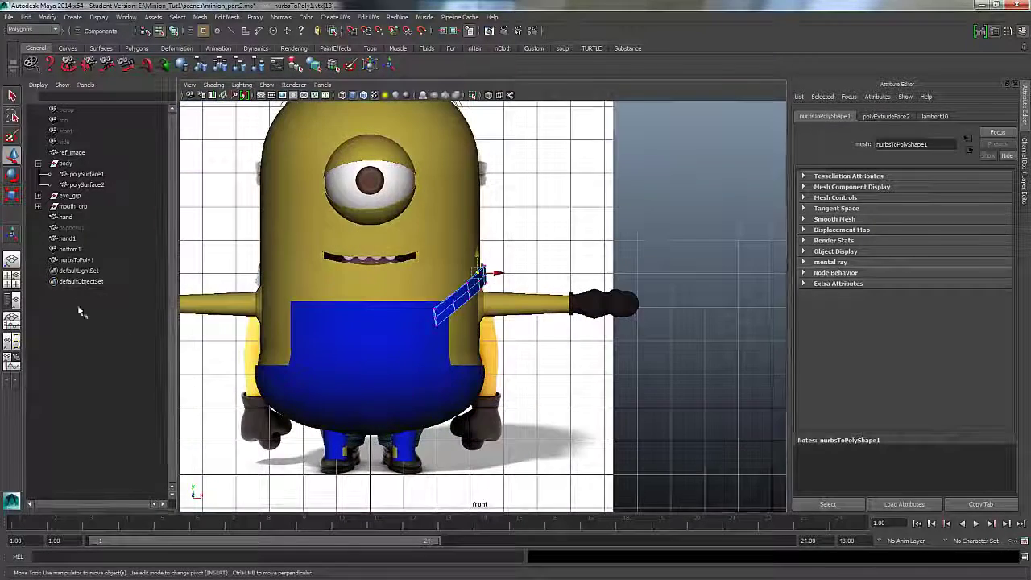
- Mirror the strap to the body's other side with Duplicate Special, using a scale of -1 in X and one copy
left_click(74, 259)
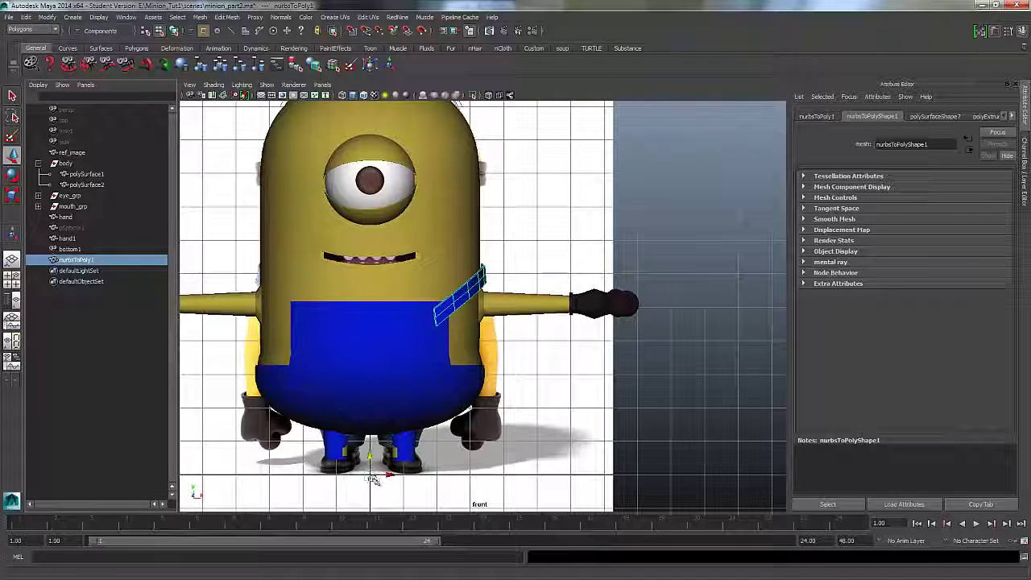
left_click(26, 16)
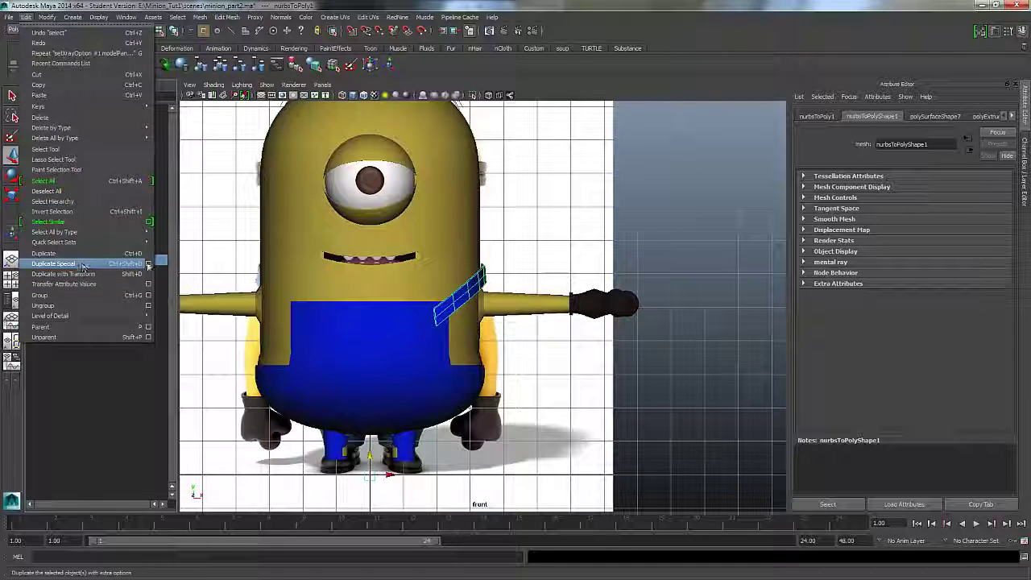
left_click(148, 263)
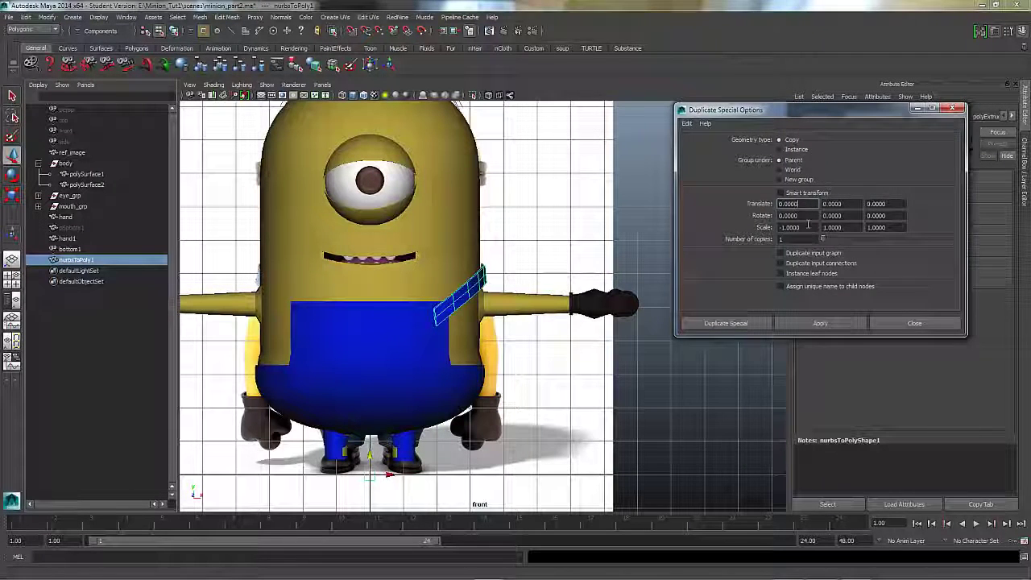
left_click(736, 325)
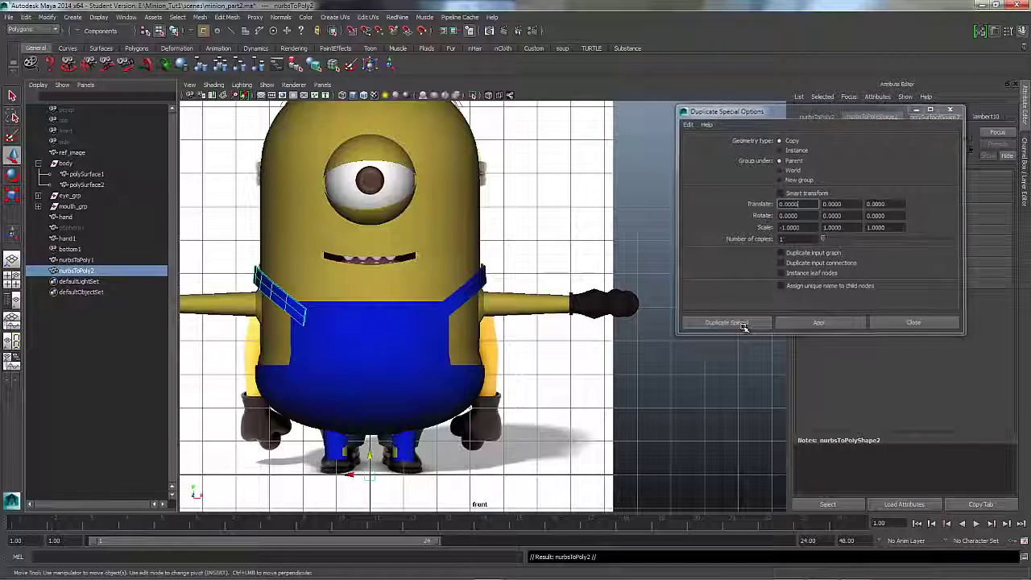
- Return from vertex mode to object mode with nothing selected
left_click(70, 395)
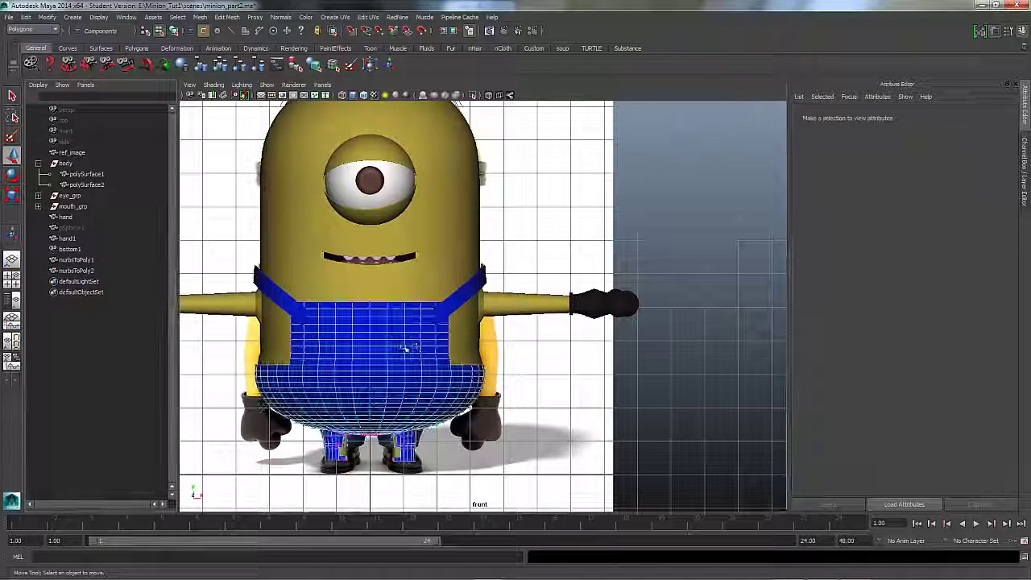
left_click(459, 301)
left_click(302, 306)
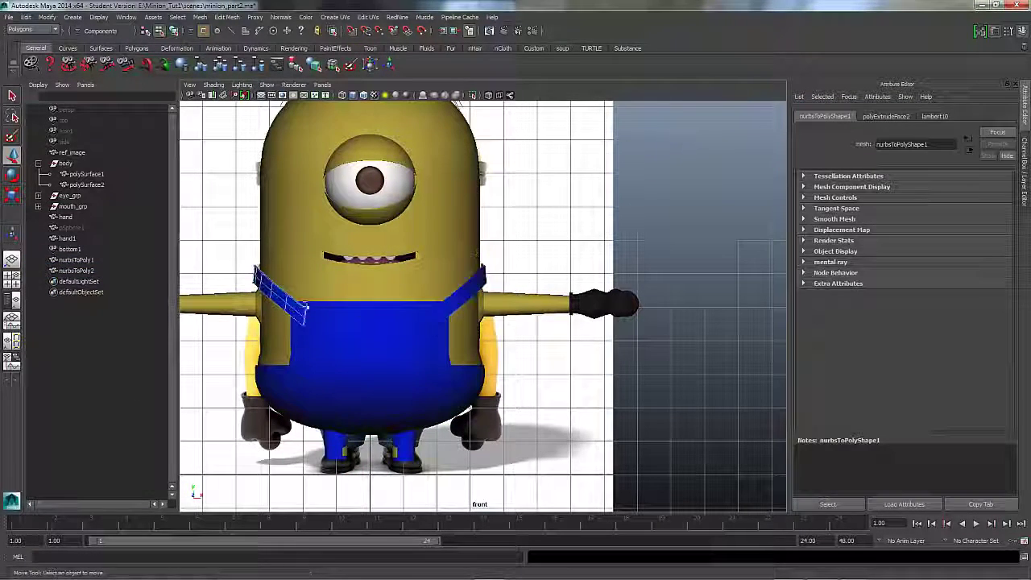
left_click(458, 298, "shift")
left_click(392, 352, "shift")
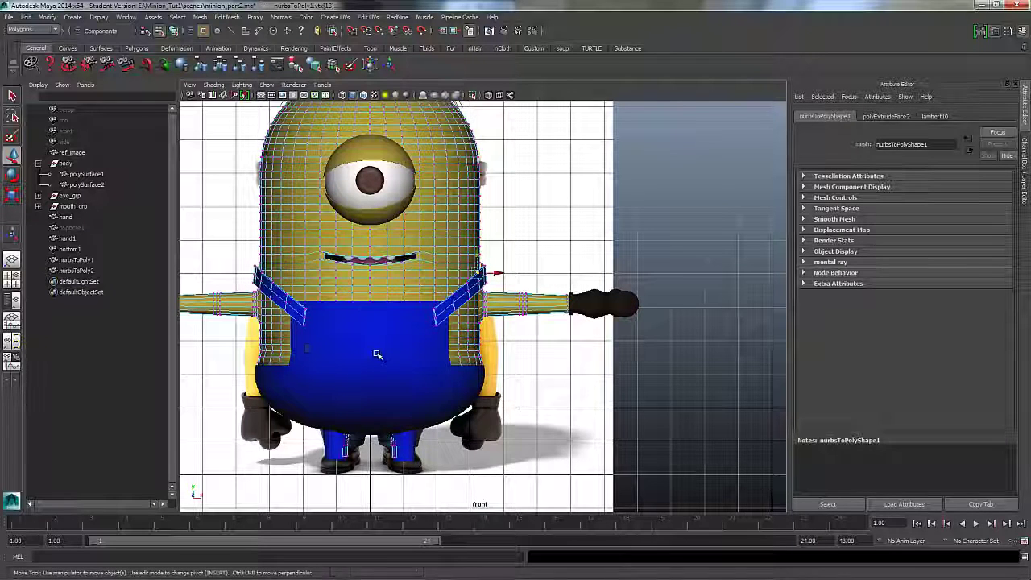
right_click_drag(377, 355, 442, 304)
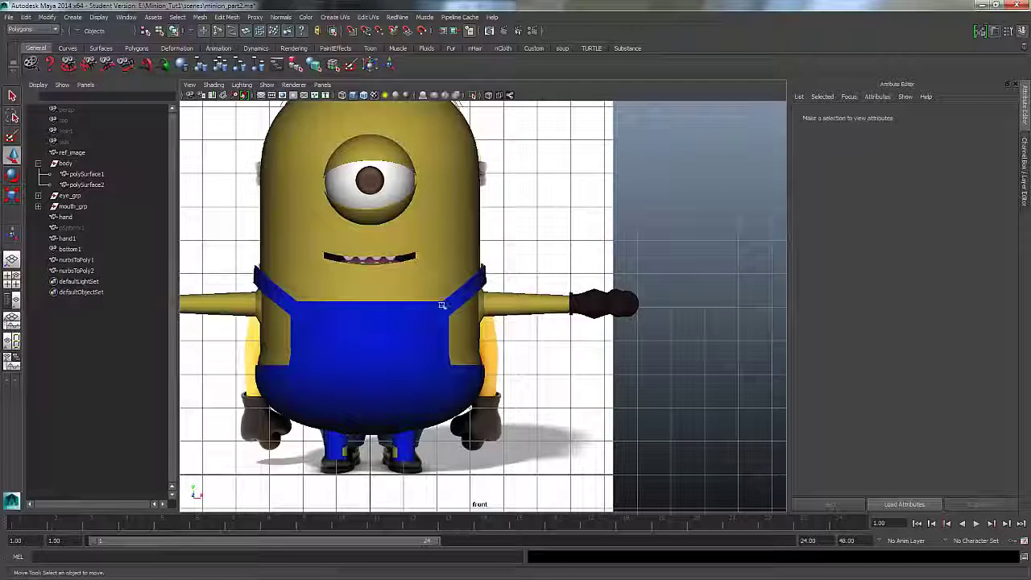